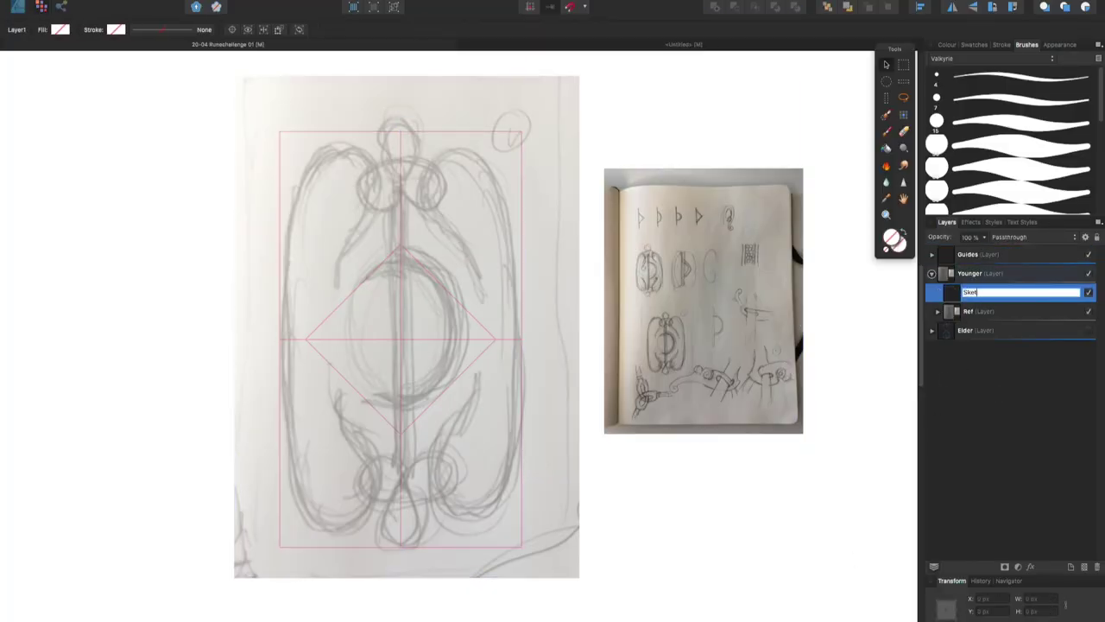
Step: Name the layers Sketch 01 and Rune, then brush the stem down the centre at half opacity
{"action": "type", "text": "Sketch 01Rune"}
{"action": "key", "text": "Return"}
{"action": "key", "text": "b"}
{"action": "key", "text": "5"}
{"action": "left_click_drag", "start_coordinate": [400, 132], "coordinate": [403, 355]}
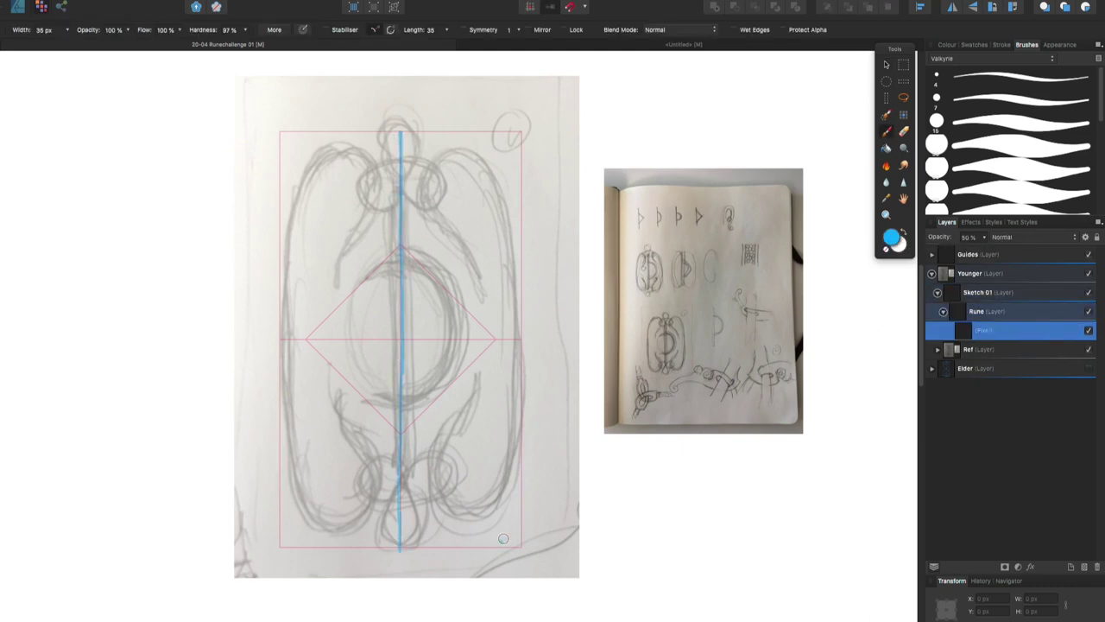
Step: Add a Bowl pixel layer and paint the bowl curve at 50% opacity
{"action": "key", "text": "super+shift+n"}
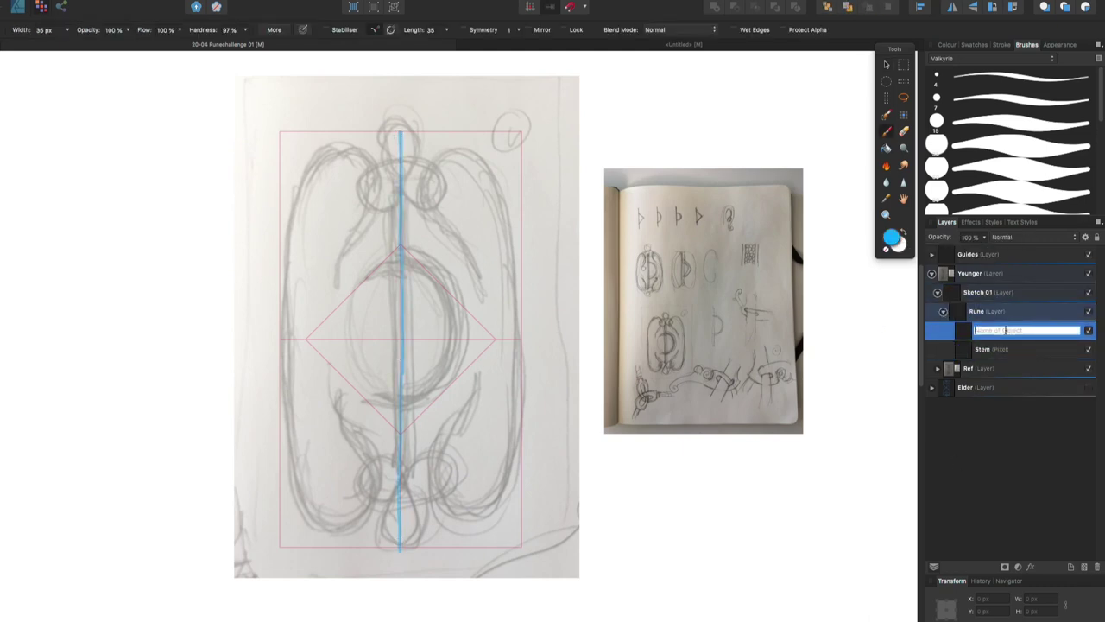
{"action": "key", "text": "4"}
{"action": "key", "text": "6"}
{"action": "left_click_drag", "start_coordinate": [401, 247], "coordinate": [406, 427]}
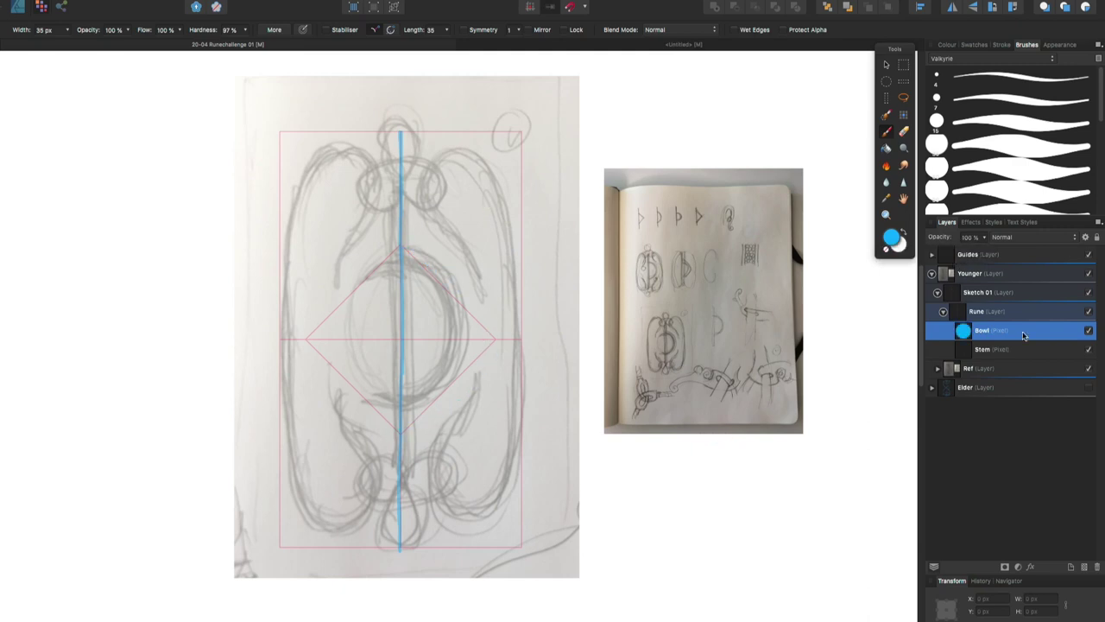
{"action": "key", "text": "5"}
{"action": "key", "text": "bracketright"}
{"action": "key", "text": "bracketright"}
{"action": "key", "text": "bracketright"}
{"action": "key", "text": "bracketright"}
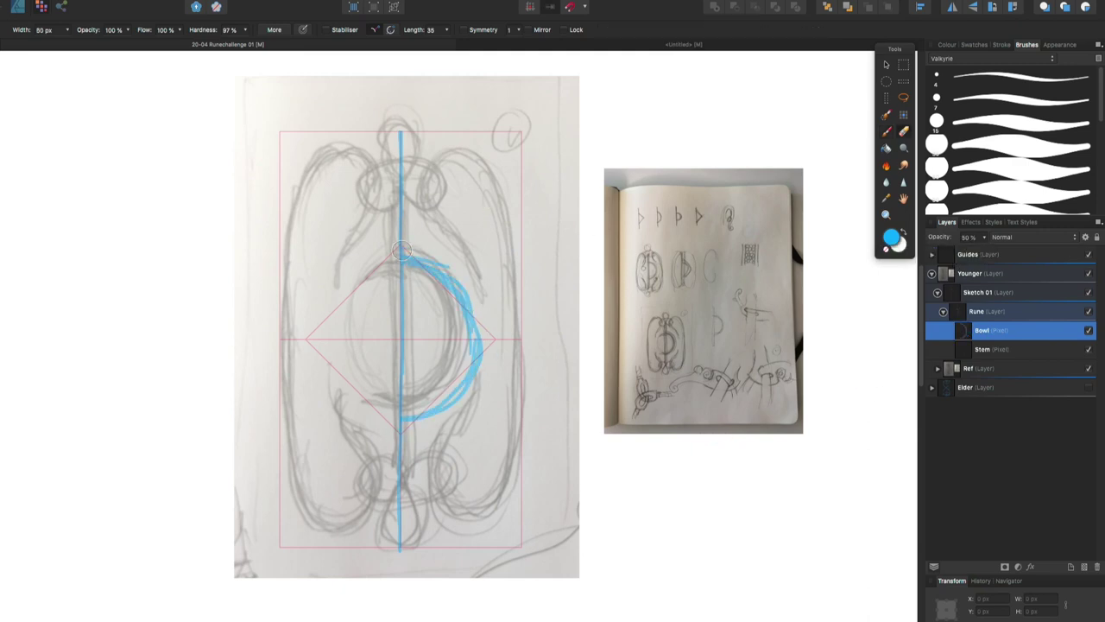
Step: Undo the thicker bowl strokes and add a new group layer under Sketch 01
{"action": "key", "text": "ctrl+z"}
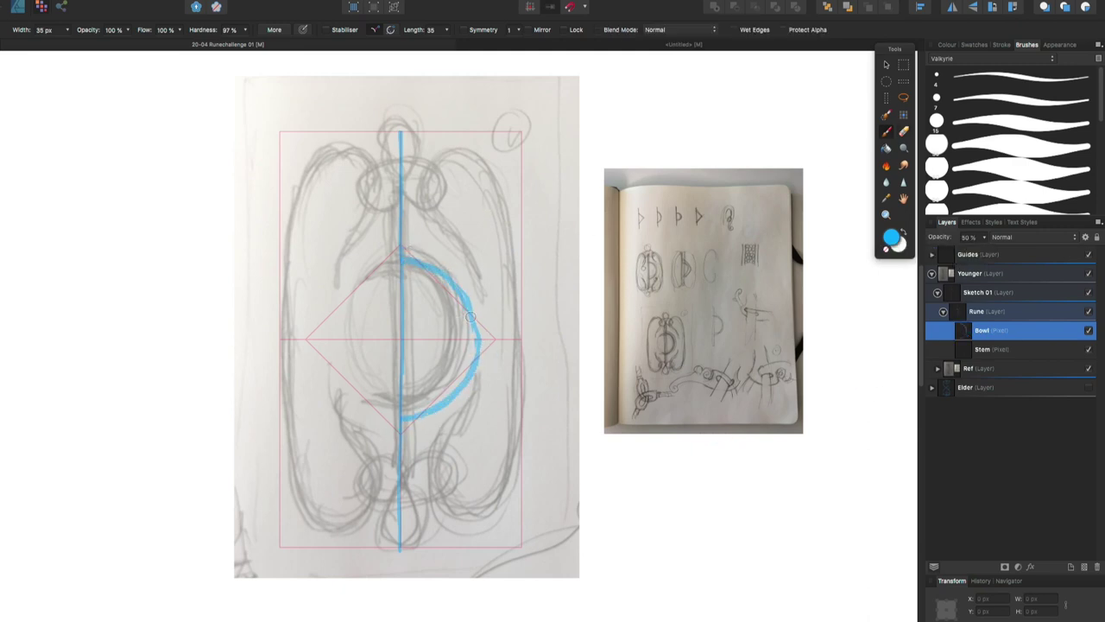
{"action": "key", "text": "ctrl+z"}
{"action": "key", "text": "ctrl+z"}
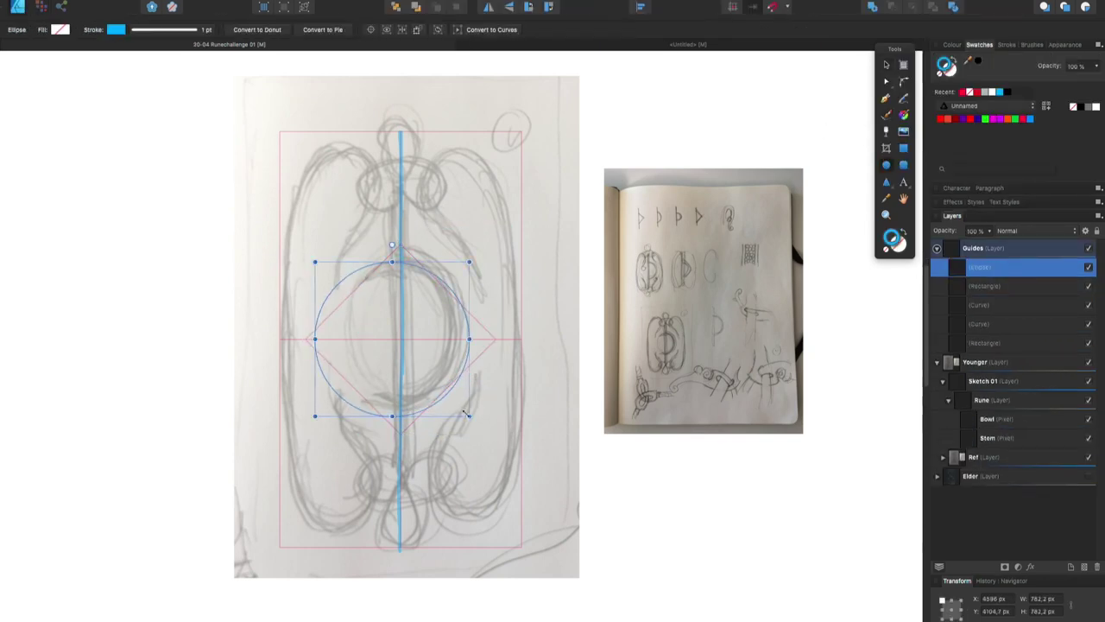
{"action": "key", "text": "ctrl+z"}
{"action": "key", "text": "ctrl+z"}
{"action": "key", "text": "ctrl+z"}
{"action": "key", "text": "ctrl+z"}
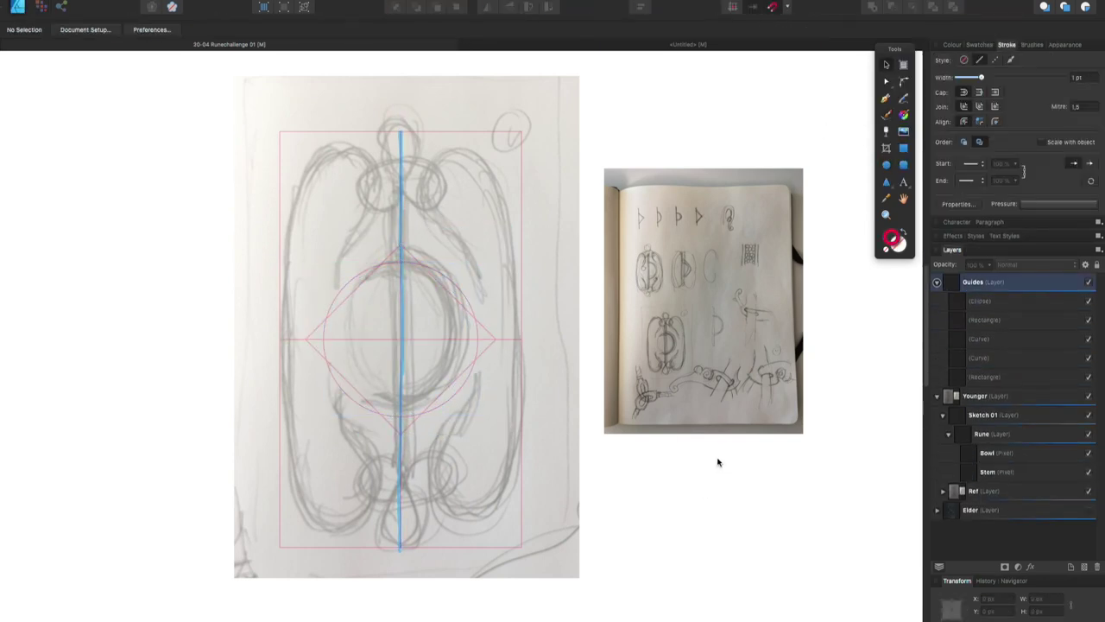
{"action": "key", "text": "ctrl+z"}
{"action": "key", "text": "ctrl+z"}
{"action": "key", "text": "ctrl+z"}
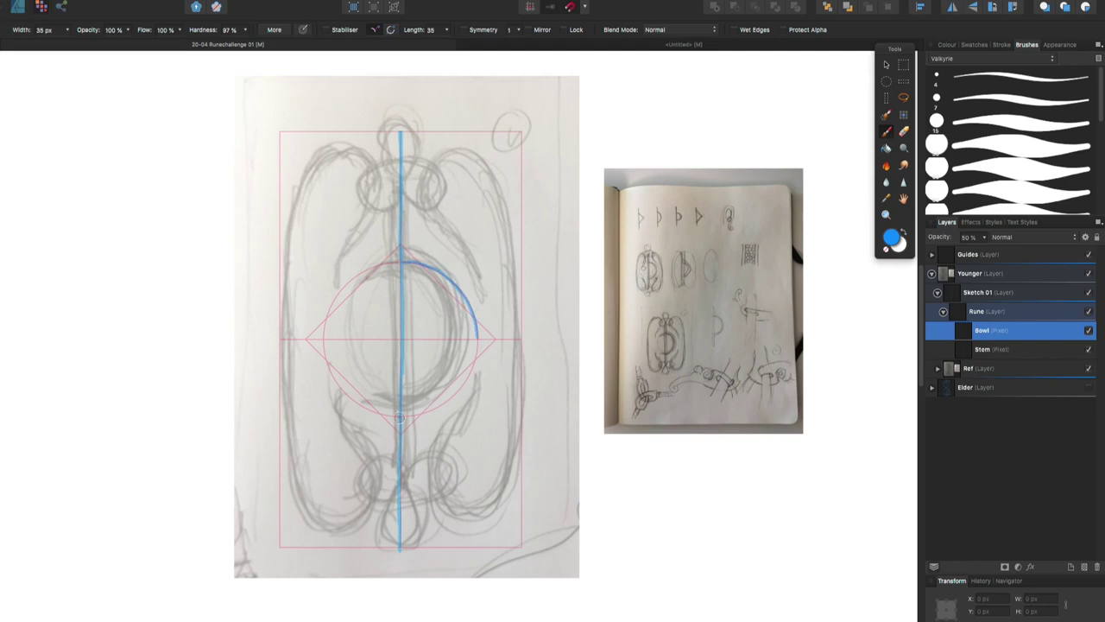
{"action": "key", "text": "ctrl+shift+n"}
Step: Name the new group Animals, add a pixel layer inside it, and pick a different brush
{"action": "type", "text": "Anima"}
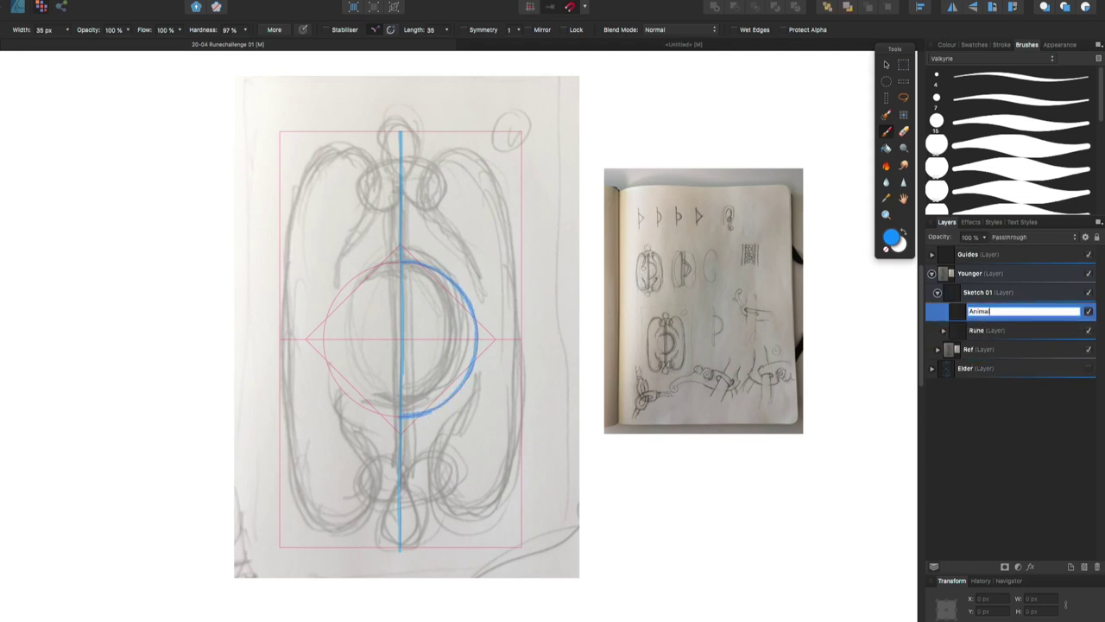
{"action": "type", "text": "ls"}
{"action": "key", "text": "Return"}
{"action": "key", "text": "ctrl+shift+n"}
{"action": "key", "text": "ctrl+super+t"}
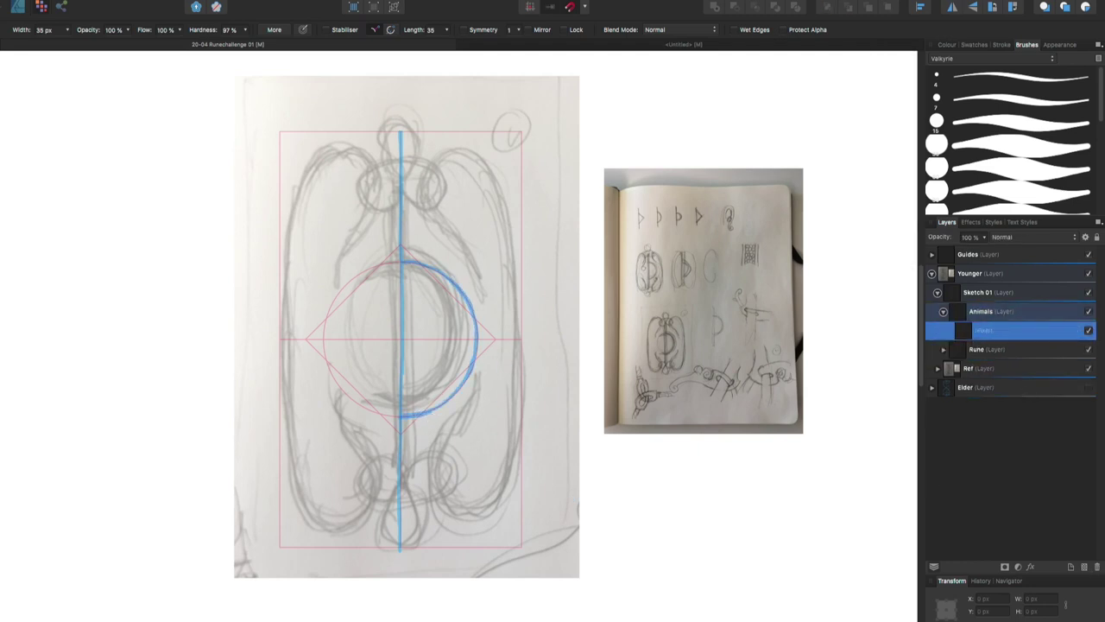
{"action": "key", "text": "ctrl+super+t"}
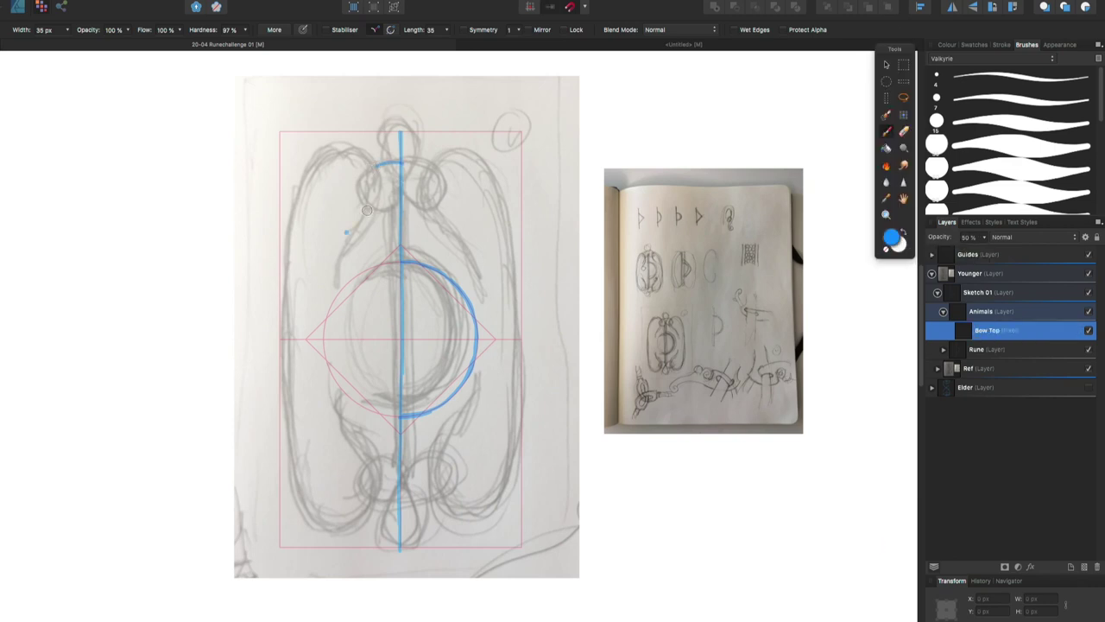
{"action": "left_click", "coordinate": [881, 136]}
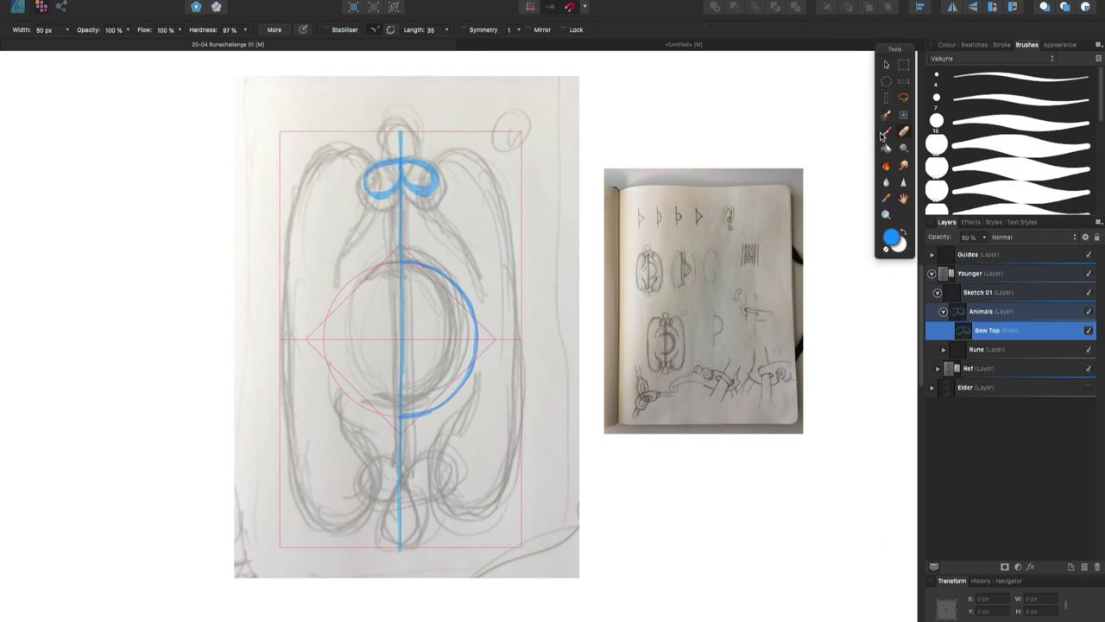
Step: Duplicate the top bow and move the copy to the stem's bottom end
{"action": "key", "text": "v"}
{"action": "left_click_drag", "start_coordinate": [401, 183], "coordinate": [401, 471]}
{"action": "right_click", "coordinate": [420, 473]}
{"action": "key", "text": "Escape"}
{"action": "left_click", "coordinate": [993, 368]}
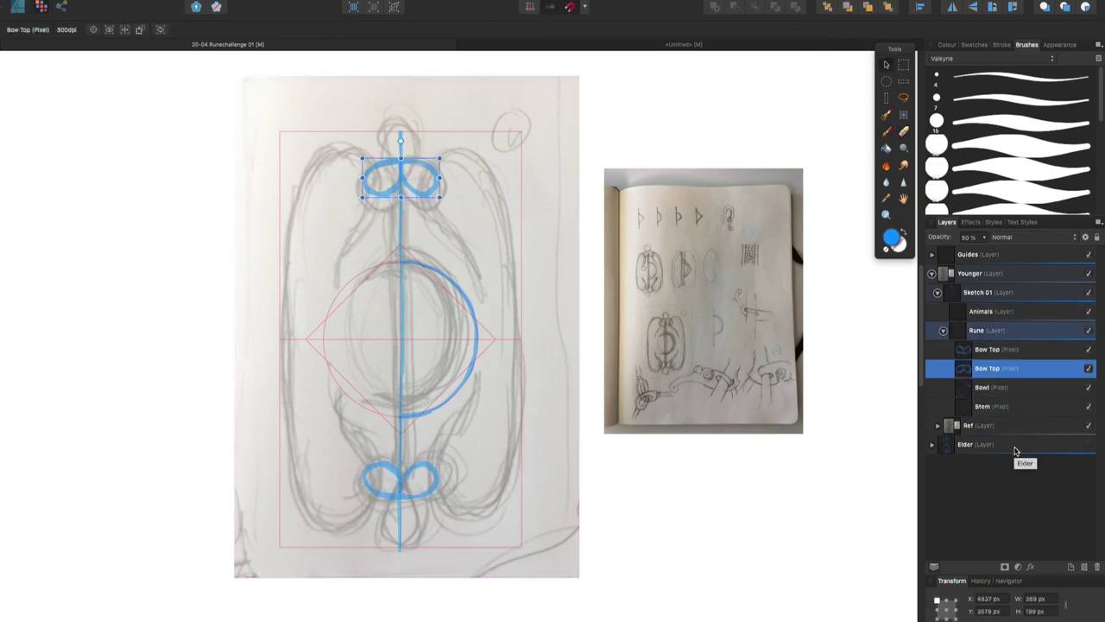
Step: Add a pixel layer inside Animals and paint the animal outline down the right side
{"action": "left_click", "coordinate": [979, 311]}
{"action": "key", "text": "super+shift+n"}
{"action": "key", "text": "b"}
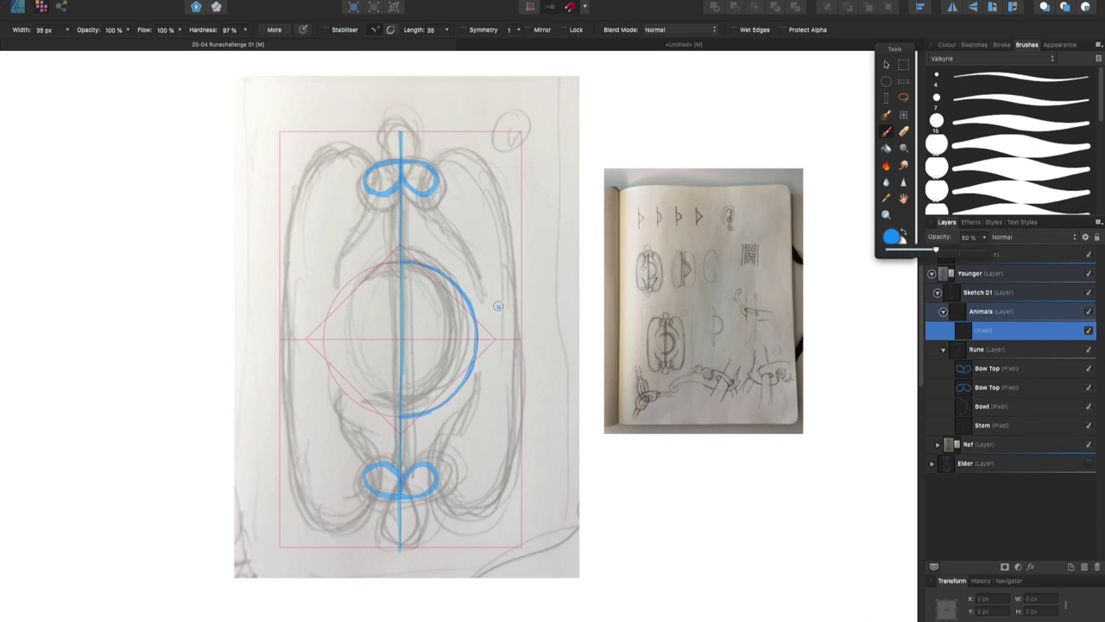
{"action": "left_click_drag", "start_coordinate": [498, 306], "coordinate": [498, 423]}
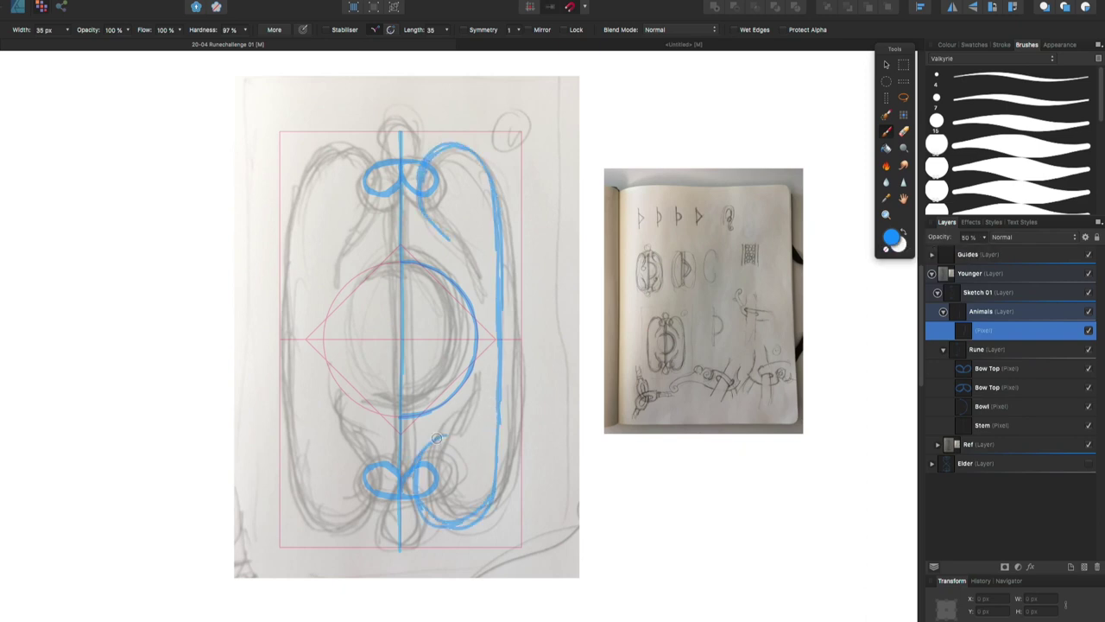
Step: Select the Bowl, Rune group and lower bow with the Move tool, then the animal outline layer
{"action": "left_click", "coordinate": [997, 407]}
{"action": "key", "text": "v"}
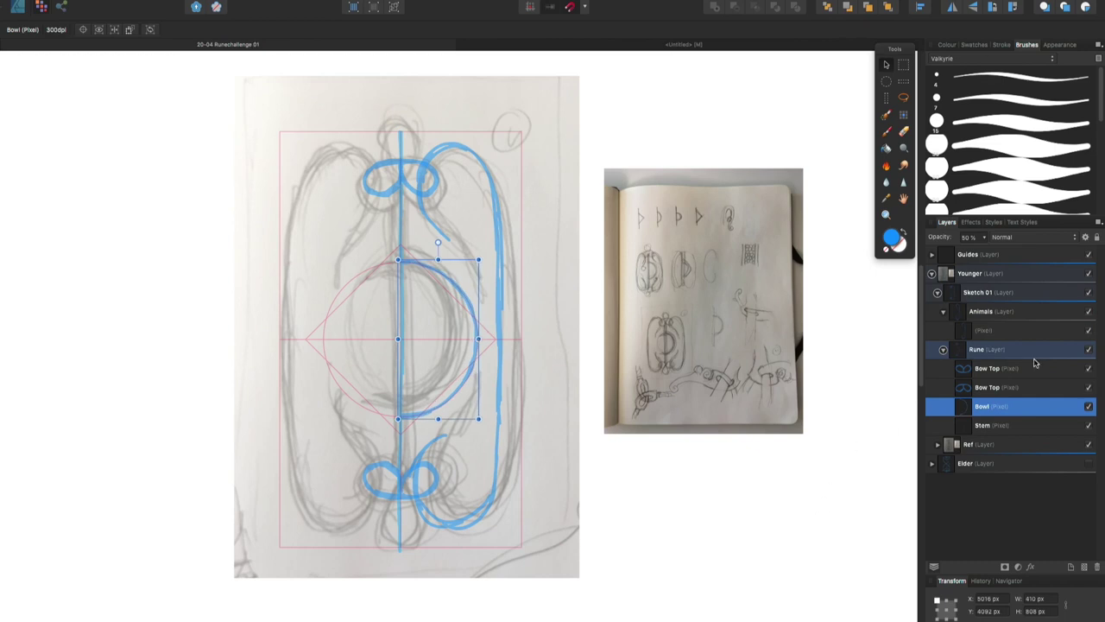
{"action": "left_click", "coordinate": [469, 444]}
{"action": "left_click", "coordinate": [384, 510]}
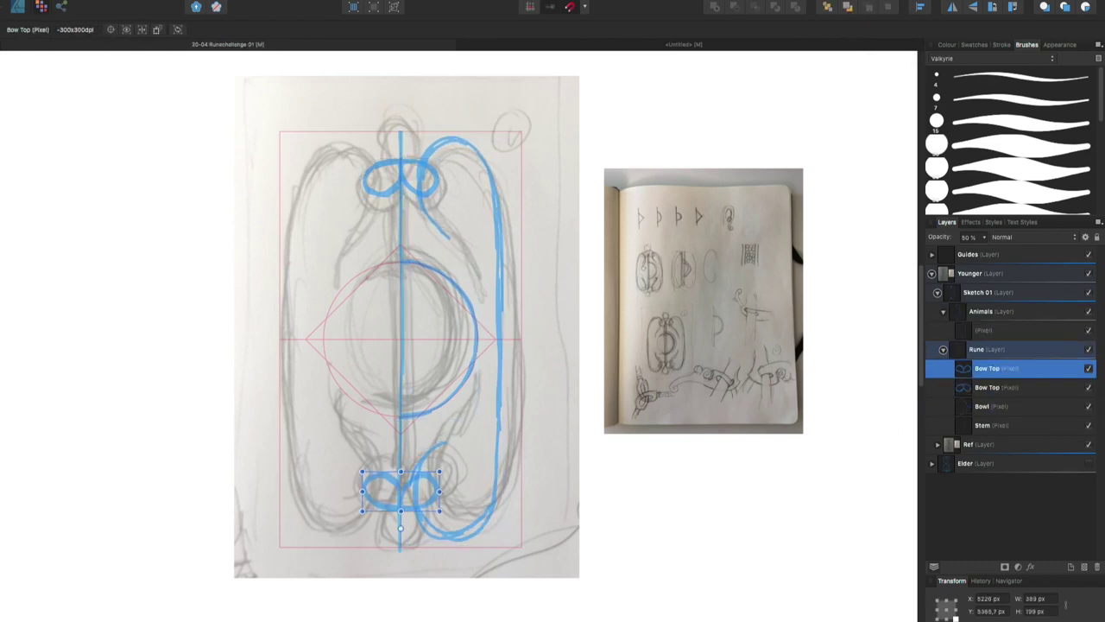
{"action": "left_click", "coordinate": [988, 330]}
{"action": "left_click", "coordinate": [894, 132]}
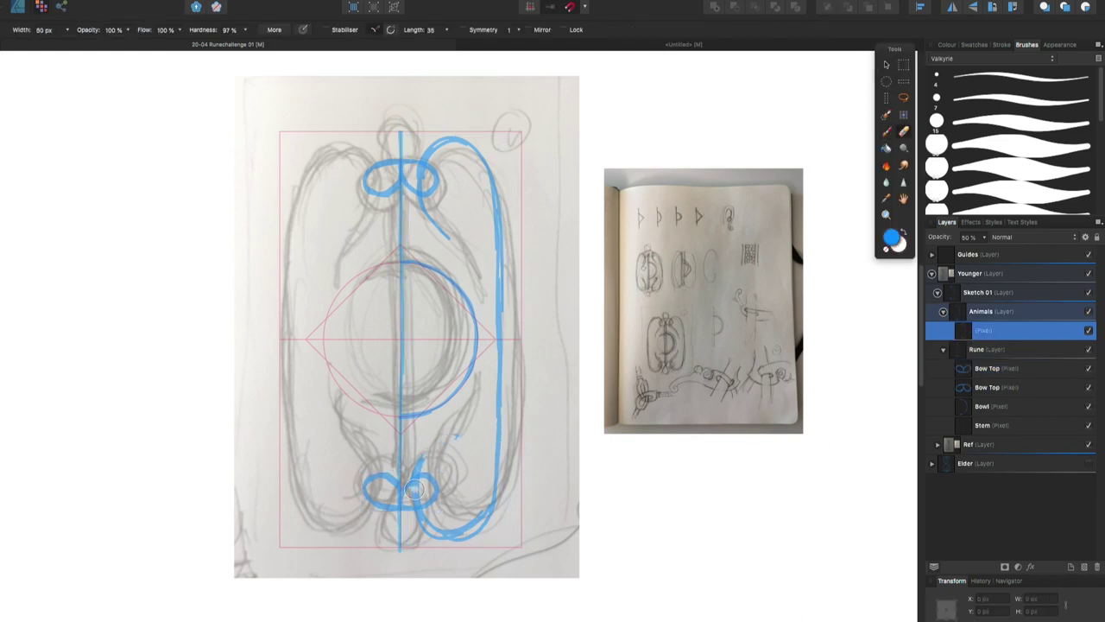
Step: Adjust the bottom bow, undo the change, and resume painting with a 35 px brush
{"action": "key", "text": "v"}
{"action": "left_click", "coordinate": [382, 514]}
{"action": "key", "text": "ctrl+z"}
{"action": "key", "text": "ctrl+z"}
{"action": "key", "text": "ctrl+z"}
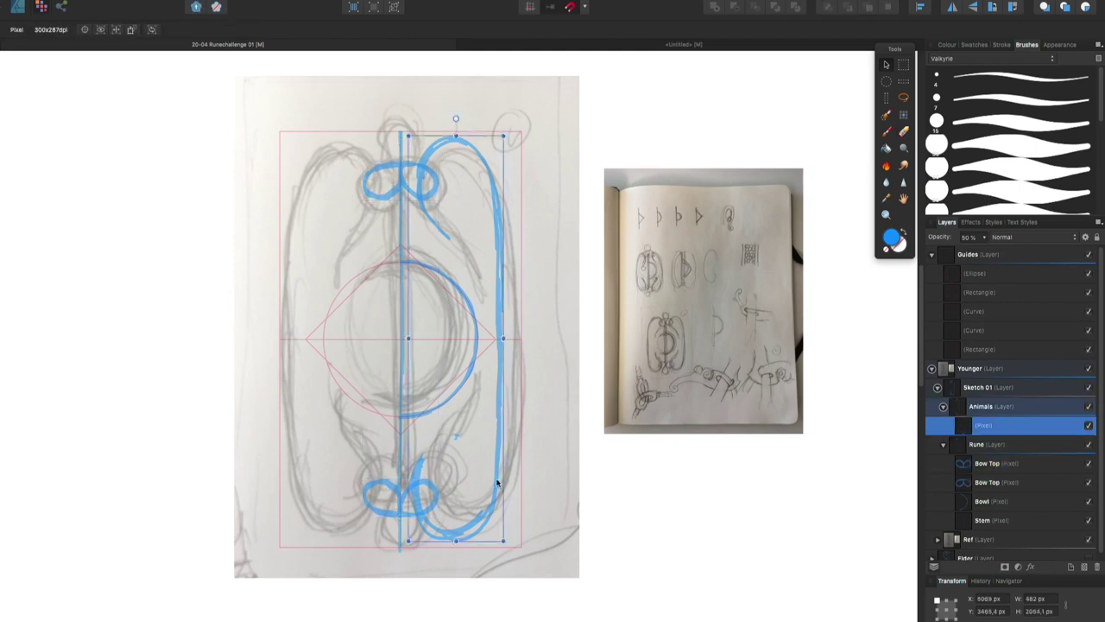
{"action": "left_click", "coordinate": [888, 134]}
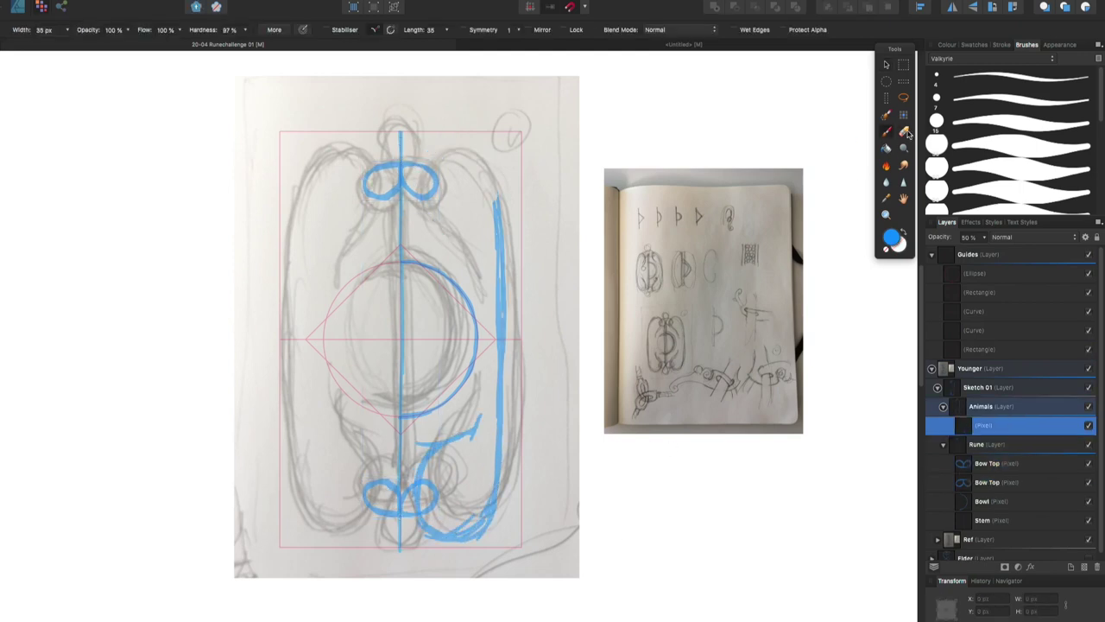
{"action": "key", "text": "b"}
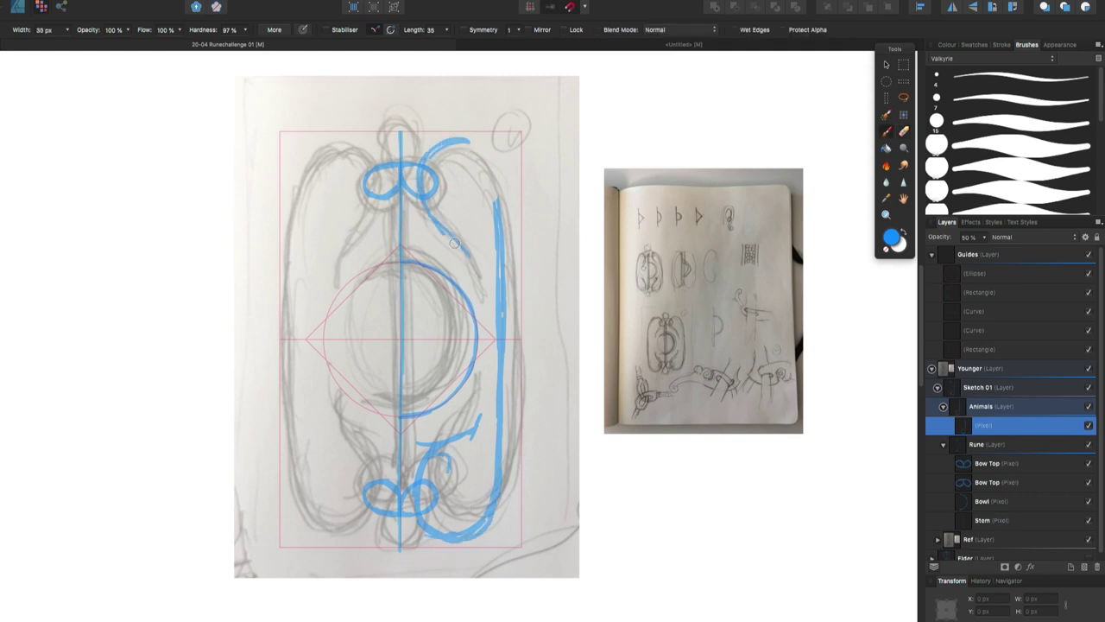
Step: Select both Bow Top layers and the bowl, try resizing the bowl, then undo it
{"action": "left_click", "coordinate": [986, 482]}
{"action": "key", "text": "v"}
{"action": "left_click", "coordinate": [386, 493], "text": "shift"}
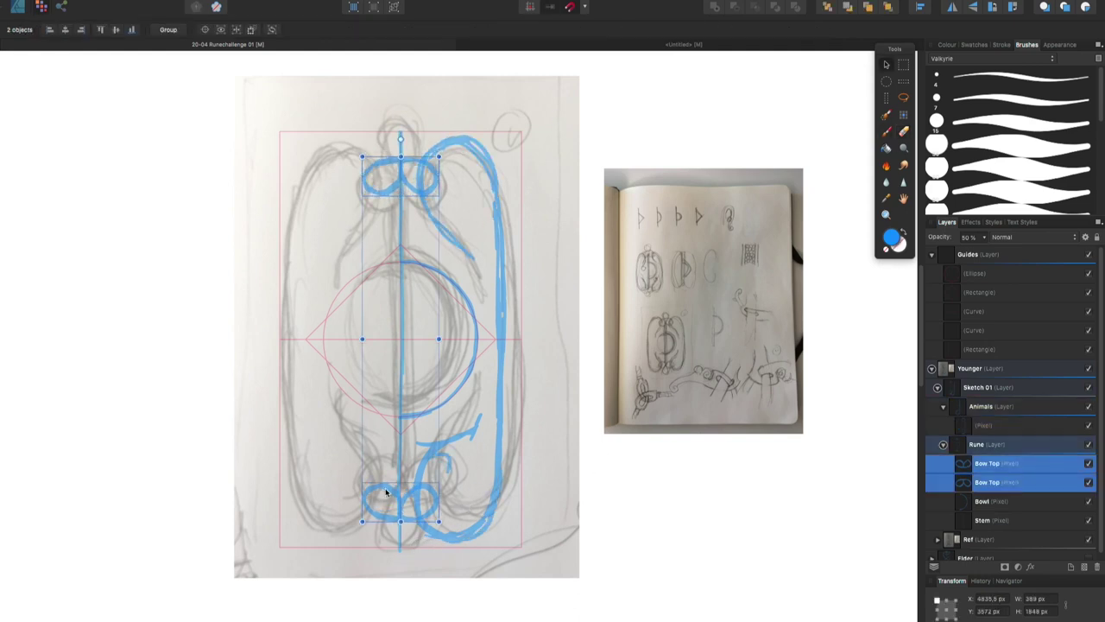
{"action": "left_click", "coordinate": [429, 413]}
{"action": "left_click", "coordinate": [429, 413]}
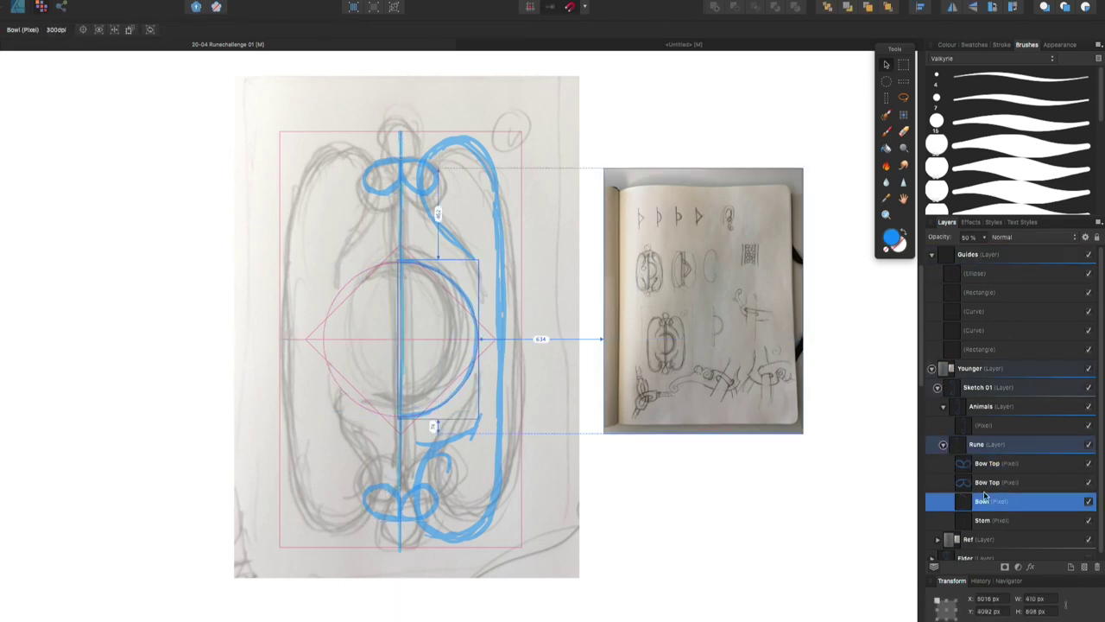
{"action": "key", "text": "super+z"}
{"action": "key", "text": "super+z"}
{"action": "key", "text": "super+z"}
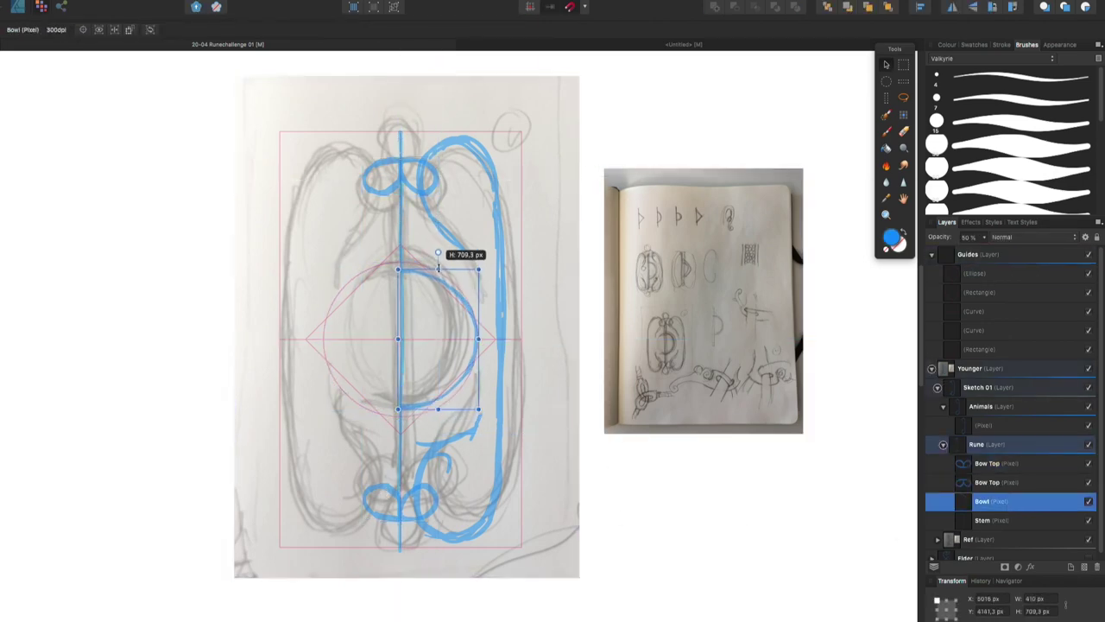
{"action": "left_click", "coordinate": [712, 545]}
{"action": "key", "text": "super+z"}
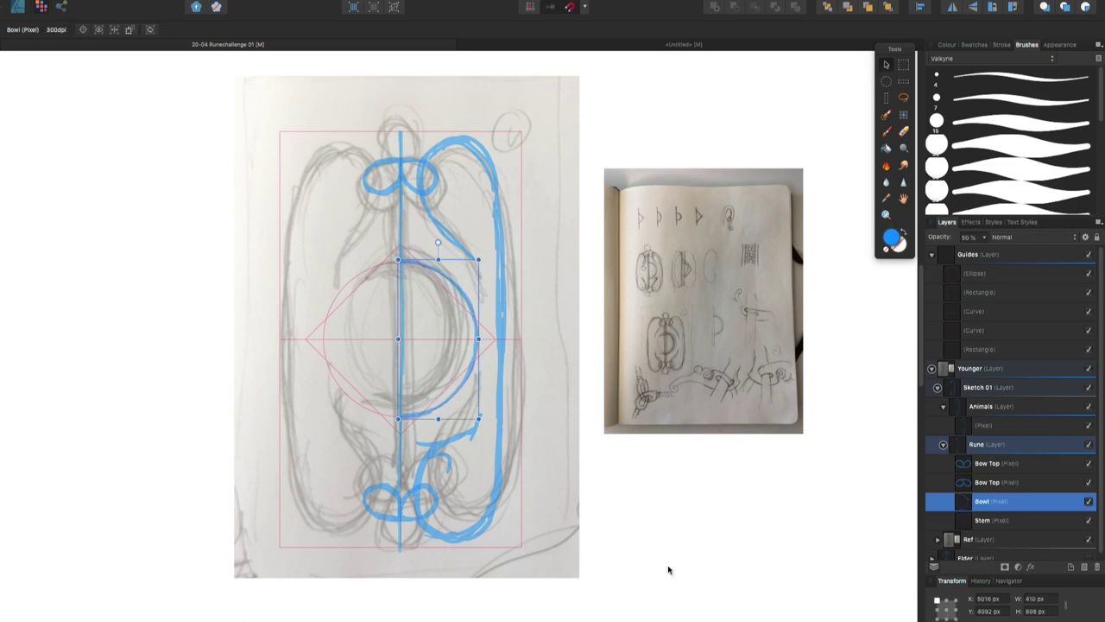
Step: Mirror the animal outline to the left side, nudge it right, and hide the reference photos
{"action": "left_click", "coordinate": [1084, 567]}
{"action": "key", "text": "b"}
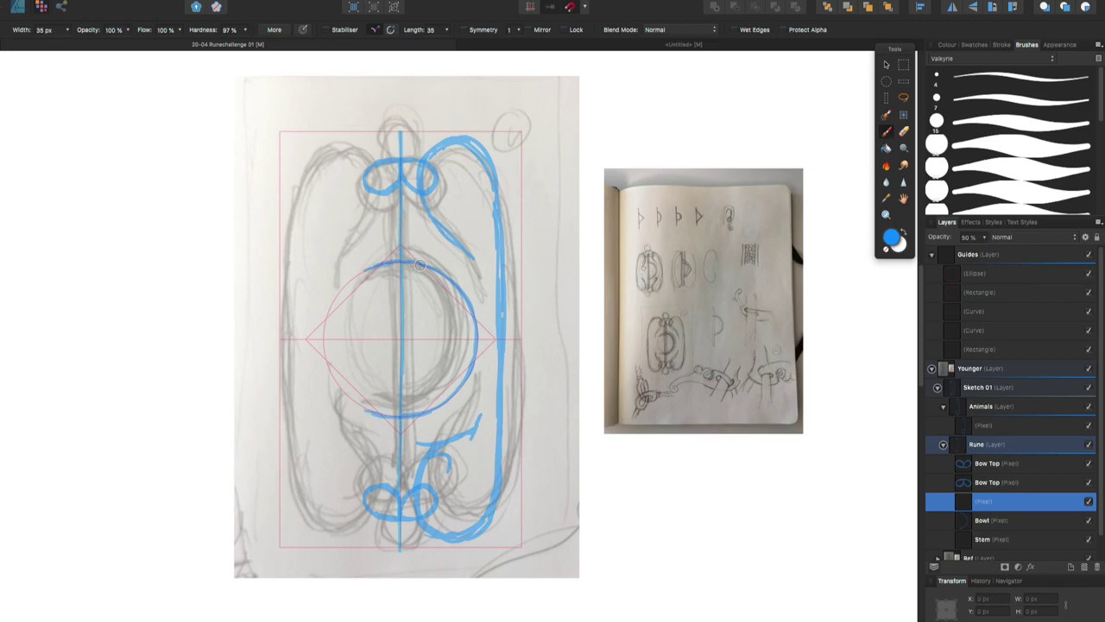
{"action": "left_click", "coordinate": [984, 425]}
{"action": "key", "text": "v"}
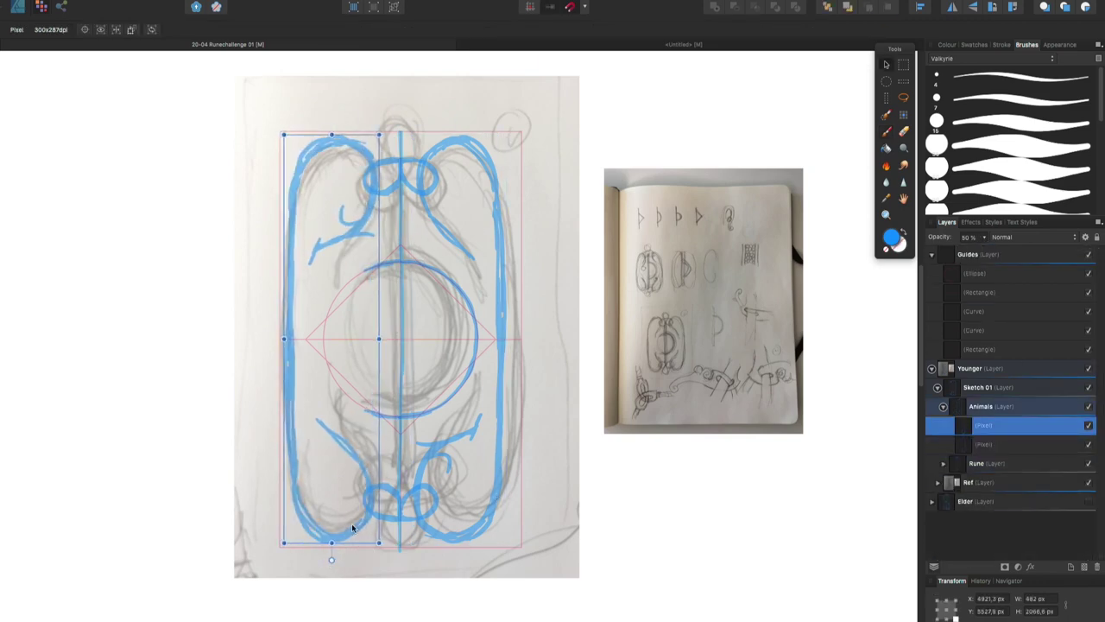
{"action": "key", "text": "shift+Right"}
{"action": "key", "text": "shift+Right"}
{"action": "key", "text": "shift+Right"}
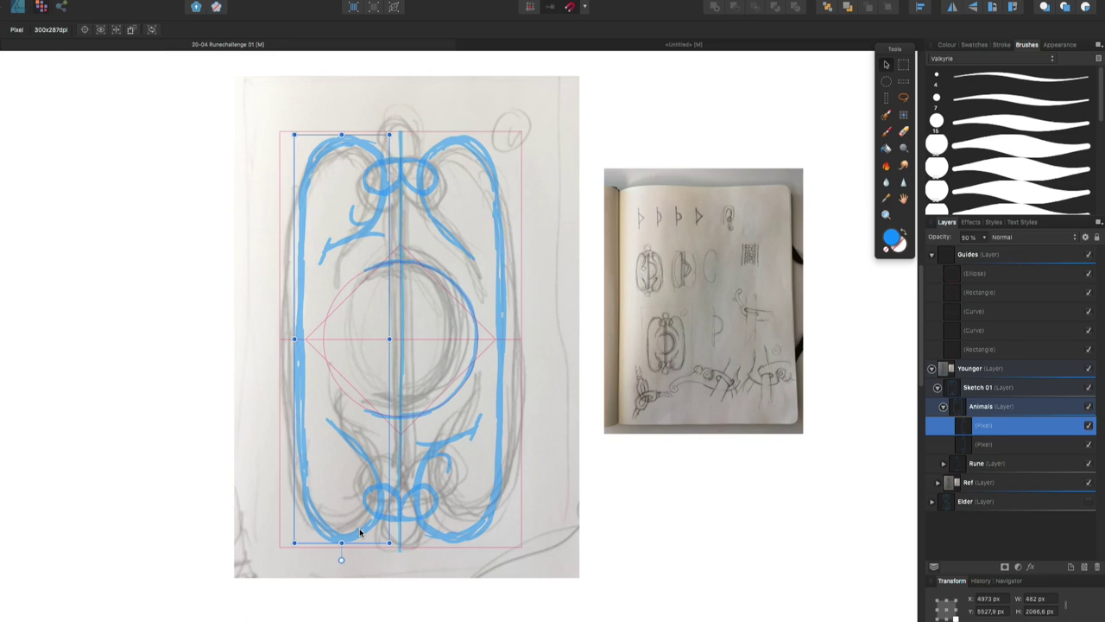
{"action": "key", "text": "super+d"}
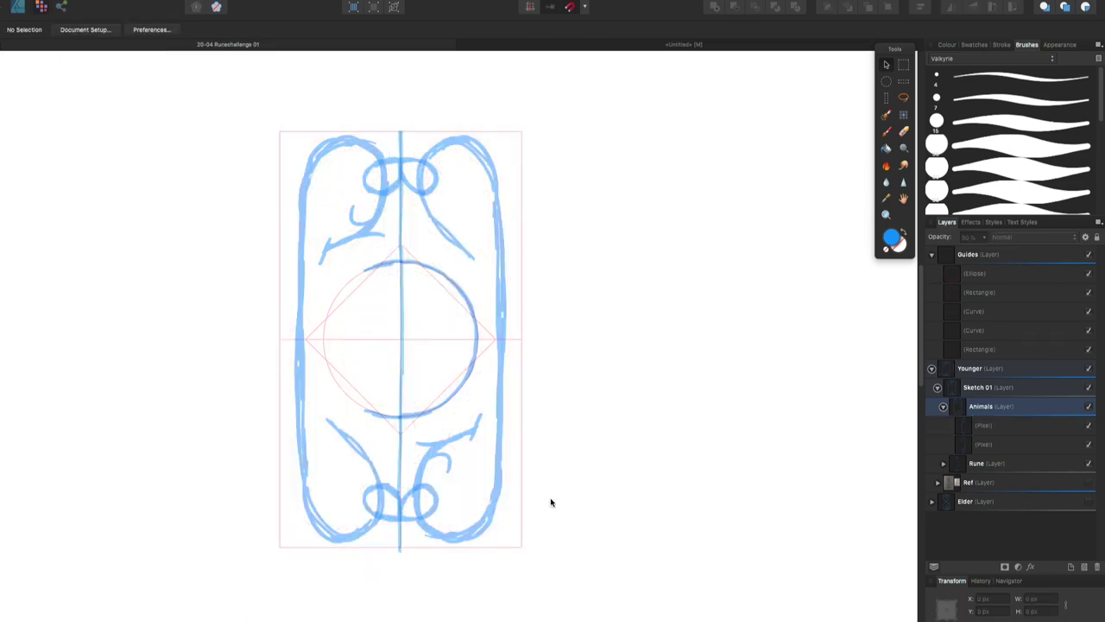
Step: Duplicate the Sketch 01 group and rename the copy Sketch 02
{"action": "left_click", "coordinate": [943, 410]}
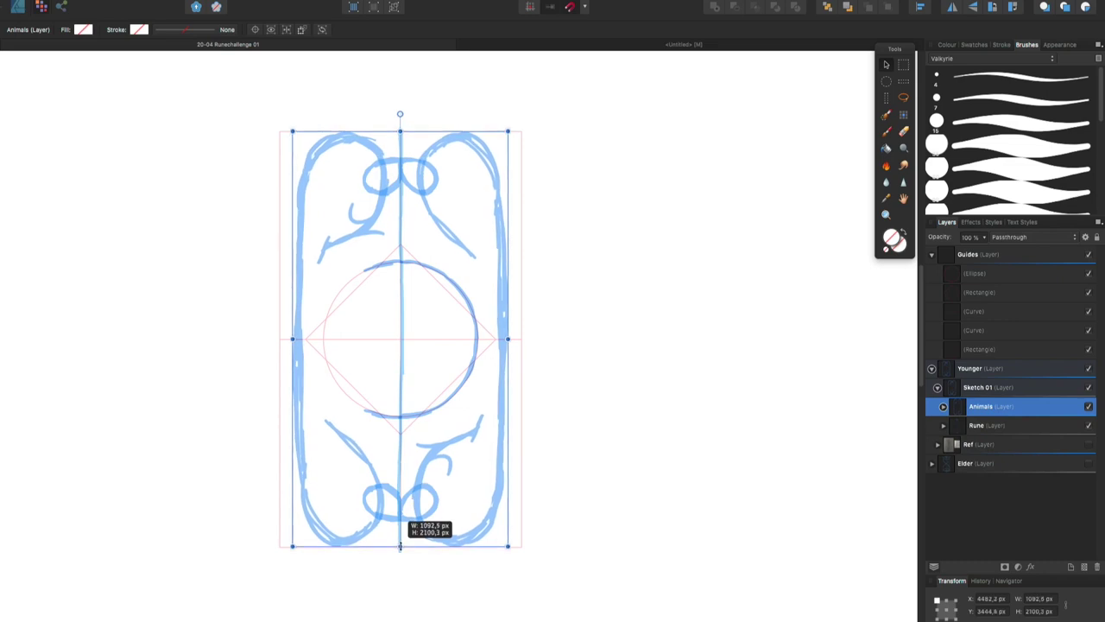
{"action": "key", "text": "super+d"}
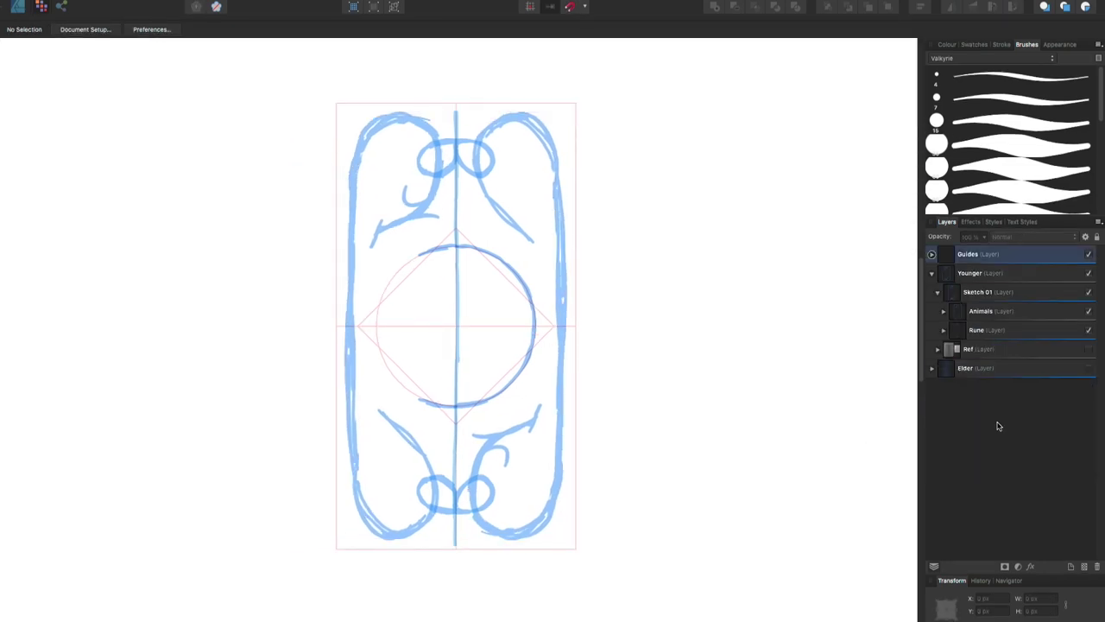
{"action": "left_click", "coordinate": [1025, 297]}
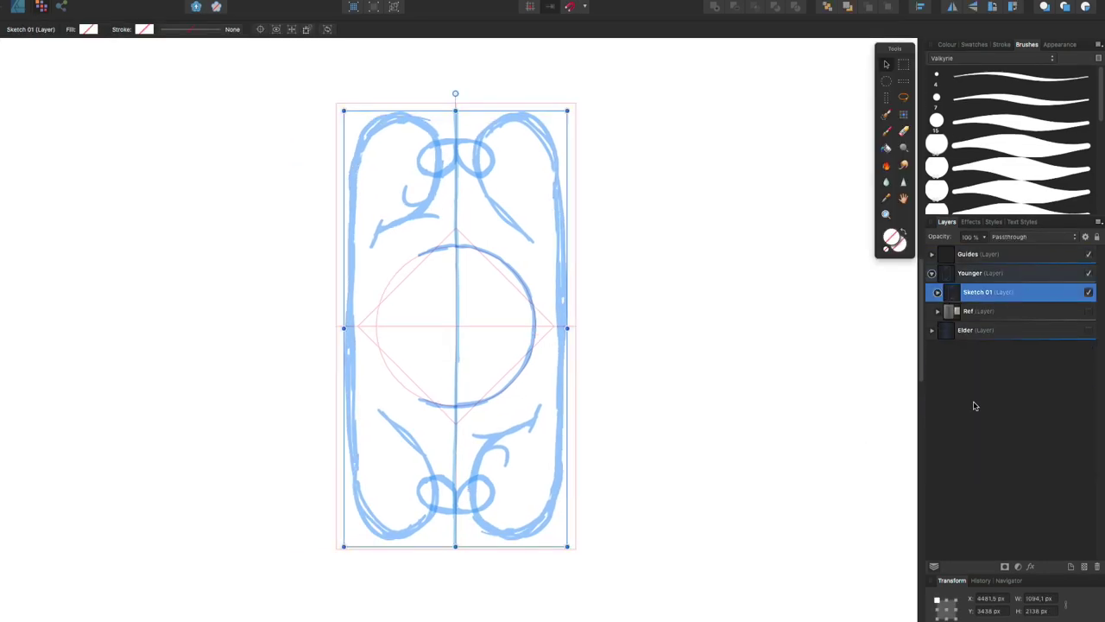
{"action": "key", "text": "super+j"}
{"action": "double_click", "coordinate": [1016, 291]}
{"action": "key", "text": "BackSpace"}
{"action": "type", "text": "2"}
{"action": "key", "text": "Return"}
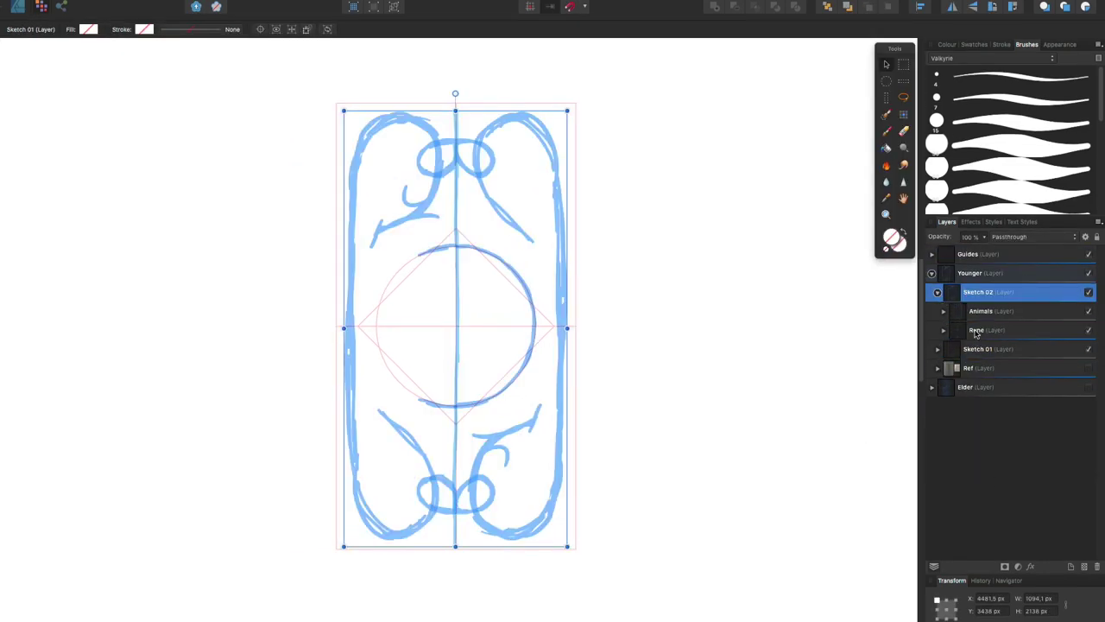
Step: Fade the rune layers to 50% opacity and paint a new vertical stem line down the centre
{"action": "left_click", "coordinate": [1003, 317]}
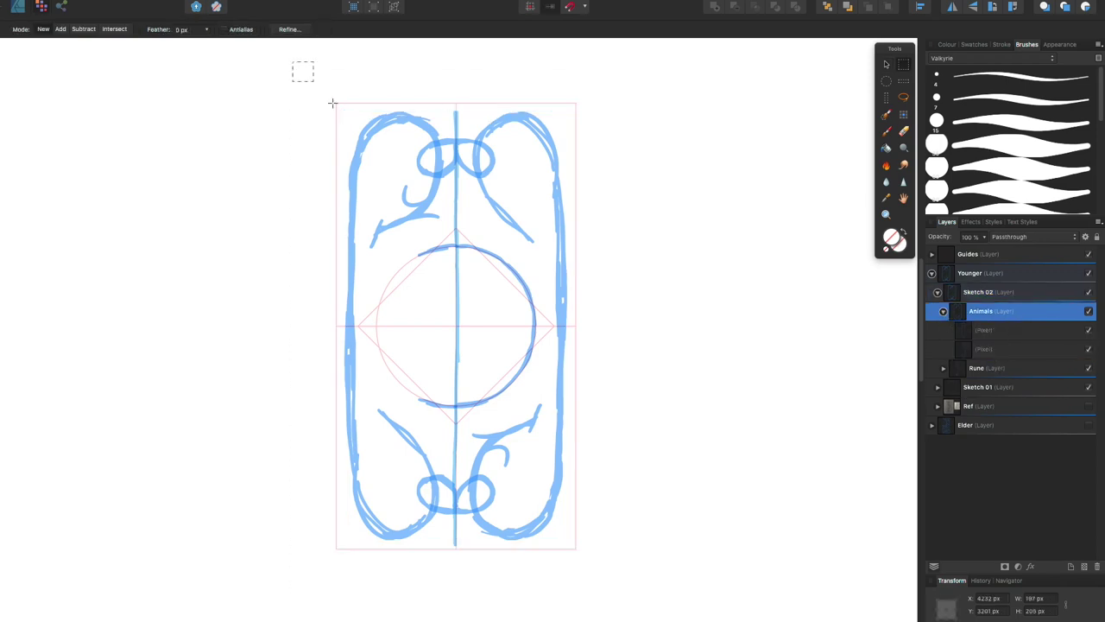
{"action": "key", "text": "5"}
{"action": "left_click", "coordinate": [1014, 361]}
{"action": "key", "text": "5"}
{"action": "left_click", "coordinate": [1010, 329]}
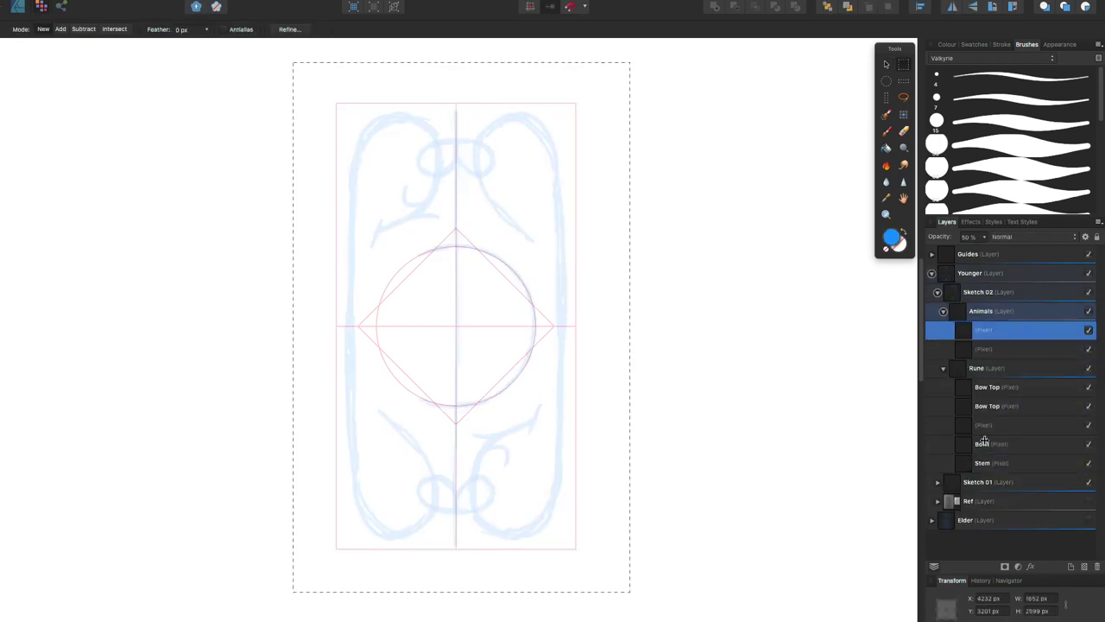
{"action": "left_click", "coordinate": [1010, 443]}
{"action": "key", "text": "b"}
{"action": "left_click_drag", "start_coordinate": [455, 163], "coordinate": [454, 491]}
{"action": "left_click_drag", "start_coordinate": [1019, 444], "coordinate": [1018, 466]}
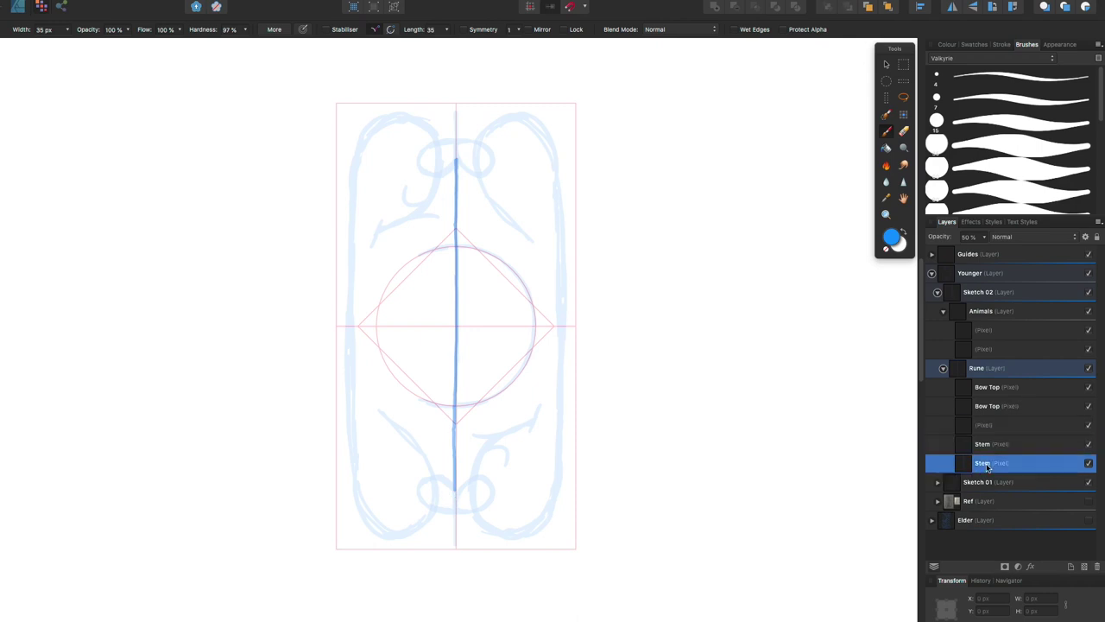
{"action": "key", "text": "super+z"}
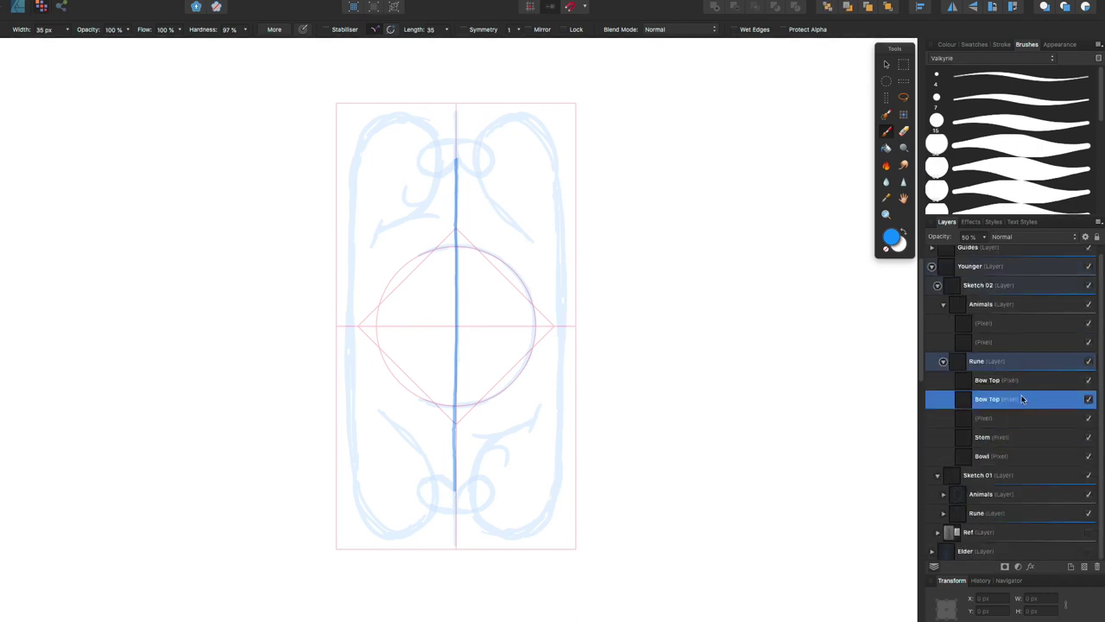
Step: Paint the bowl arc, then trace the left ribbon with top and bottom curls
{"action": "mouse_move", "coordinate": [494, 402]}
{"action": "left_mouse_down"}
{"action": "mouse_move", "coordinate": [488, 256]}
{"action": "mouse_move", "coordinate": [509, 384]}
{"action": "left_mouse_up"}
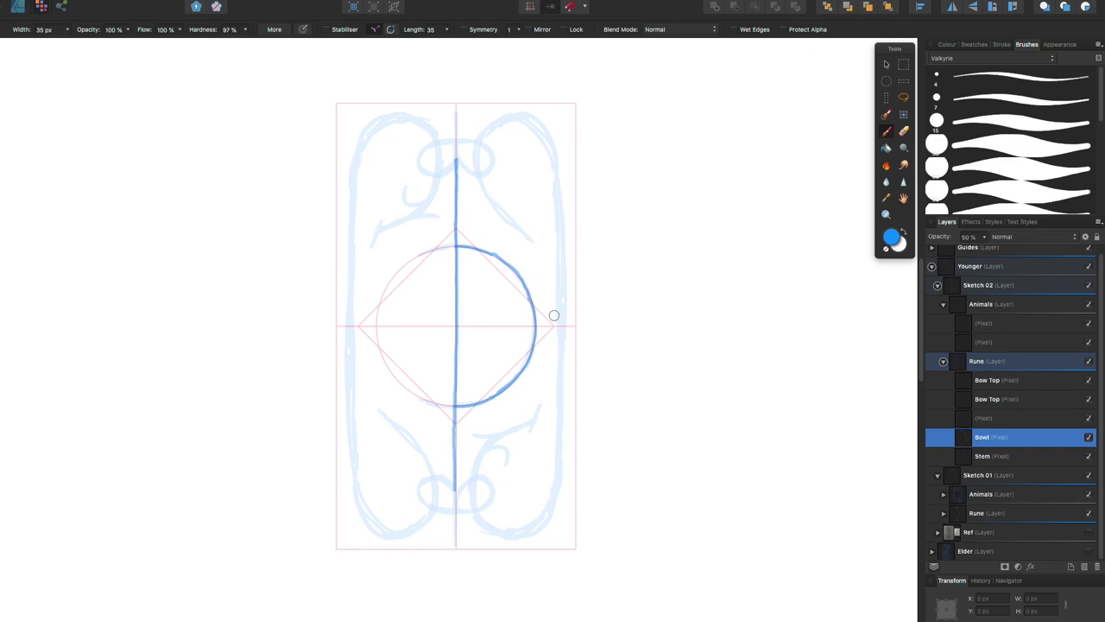
{"action": "left_click", "coordinate": [1020, 402]}
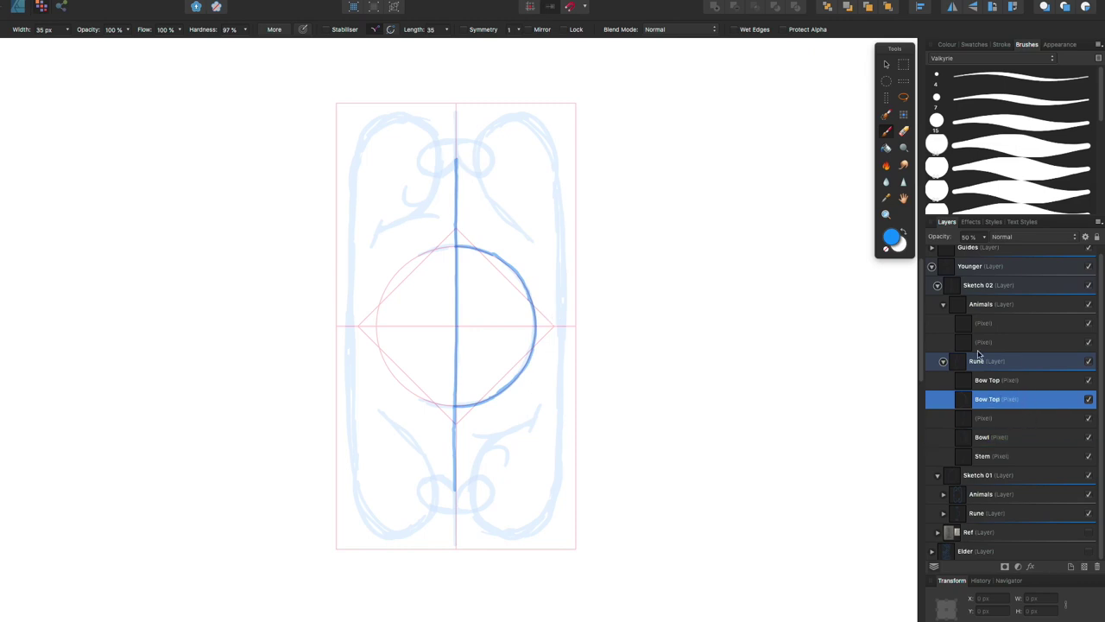
{"action": "left_click", "coordinate": [984, 323]}
{"action": "mouse_move", "coordinate": [400, 108]}
{"action": "left_mouse_down"}
{"action": "mouse_move", "coordinate": [352, 135]}
{"action": "mouse_move", "coordinate": [338, 201]}
{"action": "mouse_move", "coordinate": [338, 452]}
{"action": "mouse_move", "coordinate": [397, 546]}
{"action": "left_mouse_up"}
{"action": "left_click_drag", "start_coordinate": [440, 490], "coordinate": [373, 546]}
{"action": "mouse_move", "coordinate": [436, 138]}
{"action": "left_mouse_down"}
{"action": "mouse_move", "coordinate": [397, 104]}
{"action": "mouse_move", "coordinate": [341, 136]}
{"action": "mouse_move", "coordinate": [340, 484]}
{"action": "left_mouse_up"}
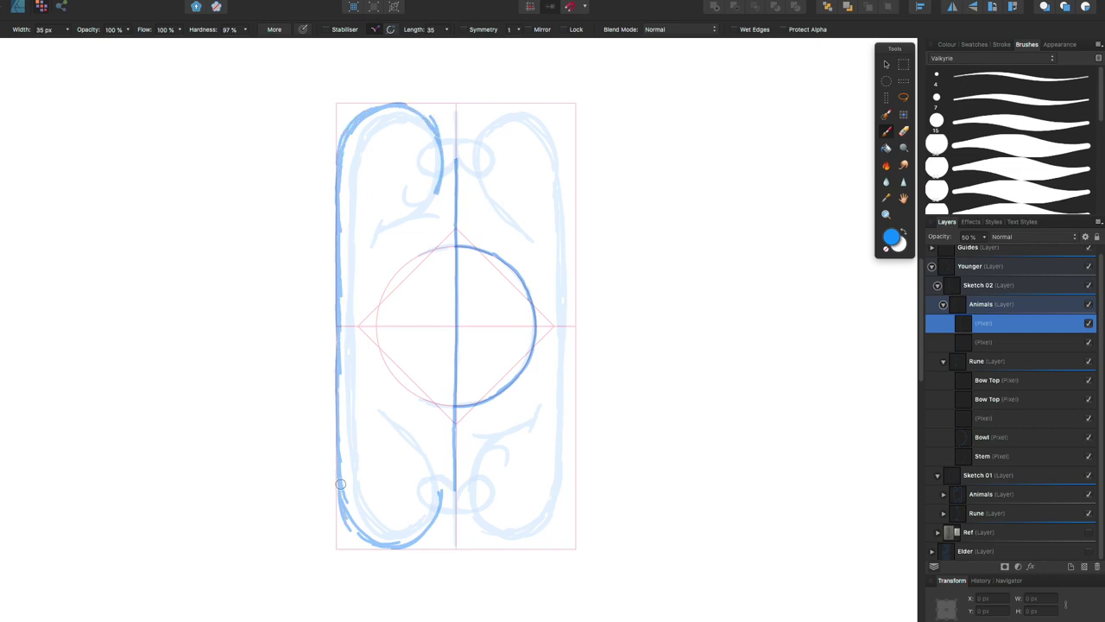
{"action": "left_click_drag", "start_coordinate": [436, 527], "coordinate": [441, 473]}
{"action": "mouse_move", "coordinate": [407, 103]}
{"action": "left_mouse_down"}
{"action": "mouse_move", "coordinate": [442, 149]}
{"action": "mouse_move", "coordinate": [439, 183]}
{"action": "left_mouse_up"}
Step: Try erasing the ribbon's top-left stroke, undo it, and name the ribbon layer 'Ribbon L'
{"action": "key", "text": "e"}
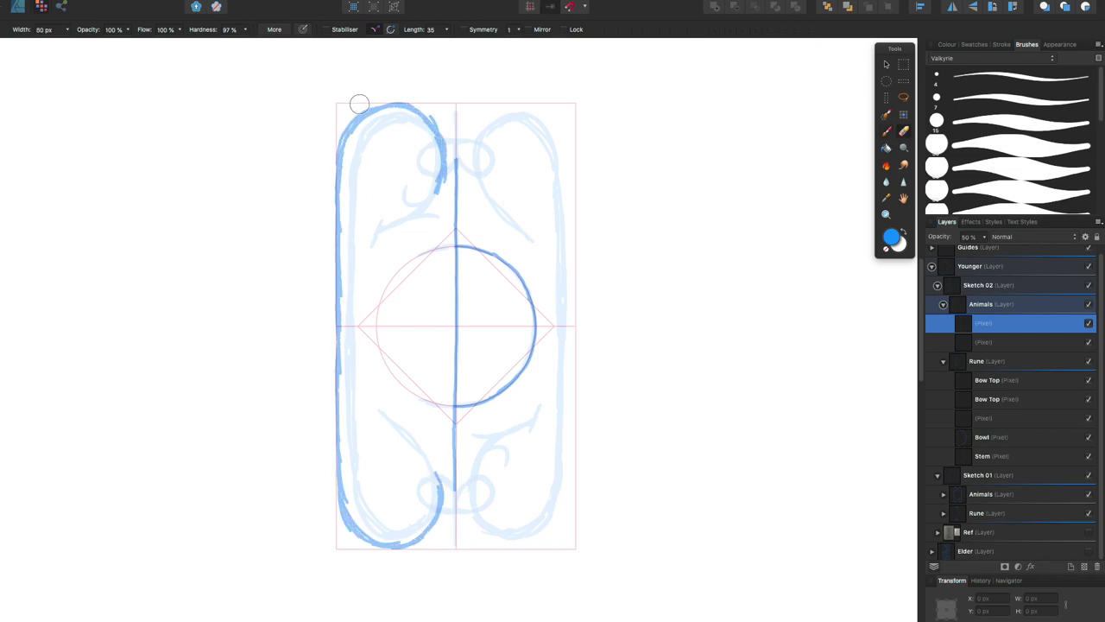
{"action": "left_click_drag", "start_coordinate": [360, 103], "coordinate": [335, 142]}
{"action": "key", "text": "ctrl+z"}
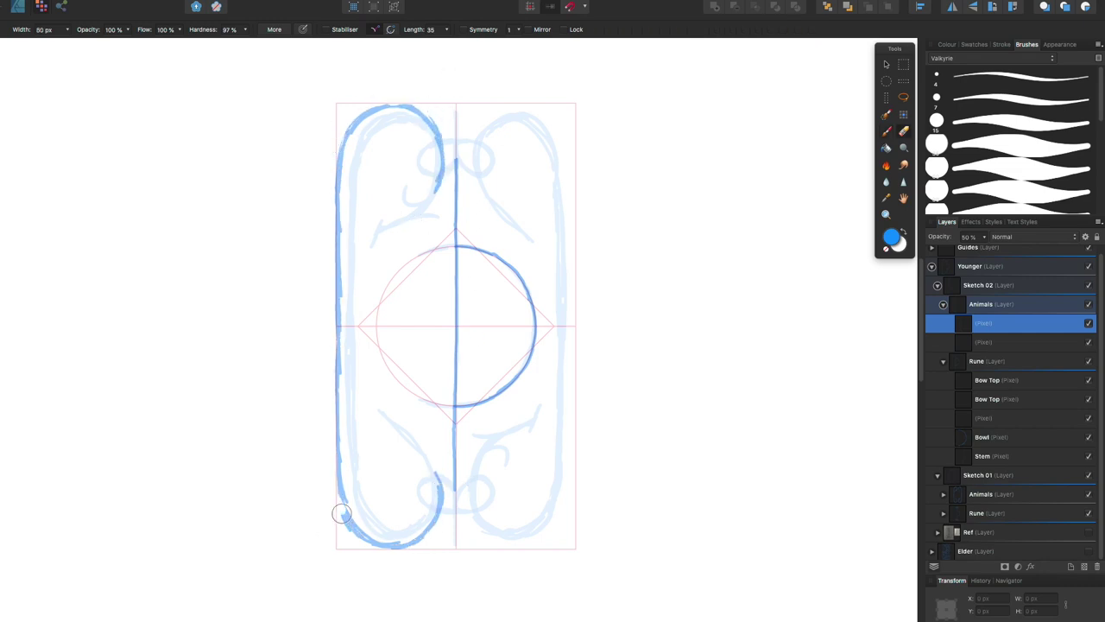
{"action": "left_click", "coordinate": [896, 132]}
{"action": "double_click", "coordinate": [987, 324]}
{"action": "type", "text": "Ribbon L"}
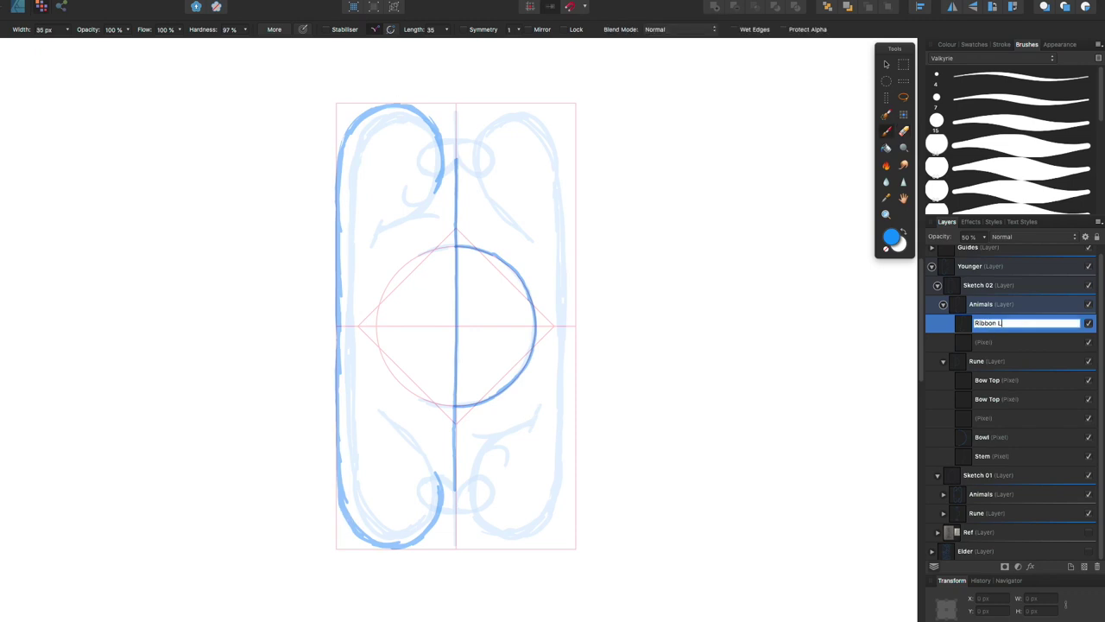
{"action": "key", "text": "Return"}
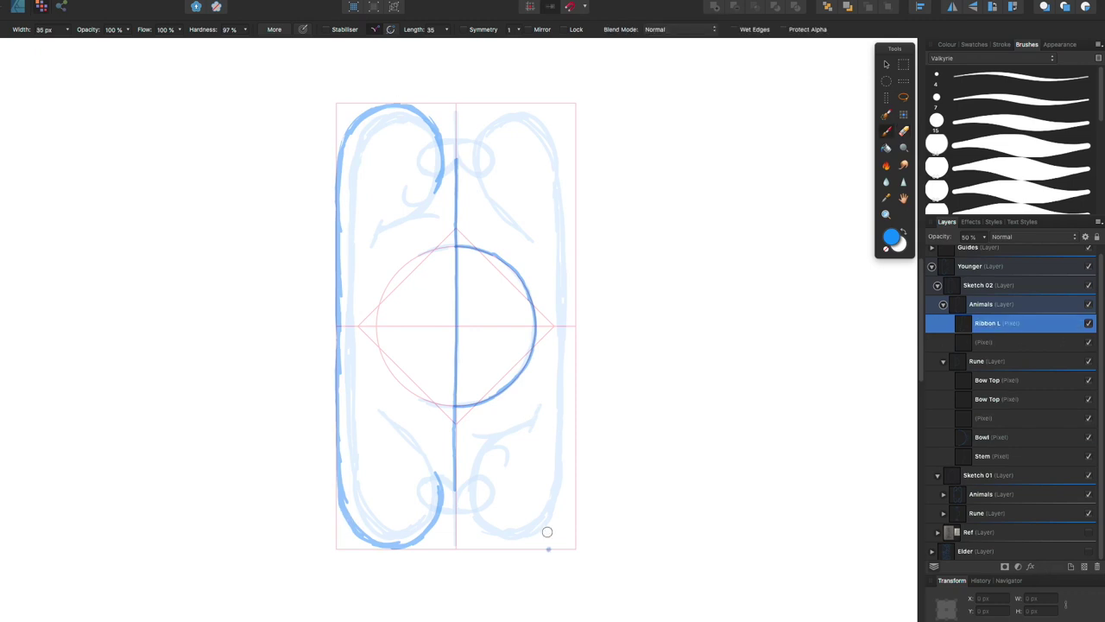
Step: Replace the single stem line with two parallel stem strokes, retracing them darker
{"action": "left_click", "coordinate": [889, 64]}
{"action": "left_click", "coordinate": [456, 164]}
{"action": "key", "text": "Delete"}
{"action": "key", "text": "b"}
{"action": "left_click_drag", "start_coordinate": [443, 230], "coordinate": [441, 440]}
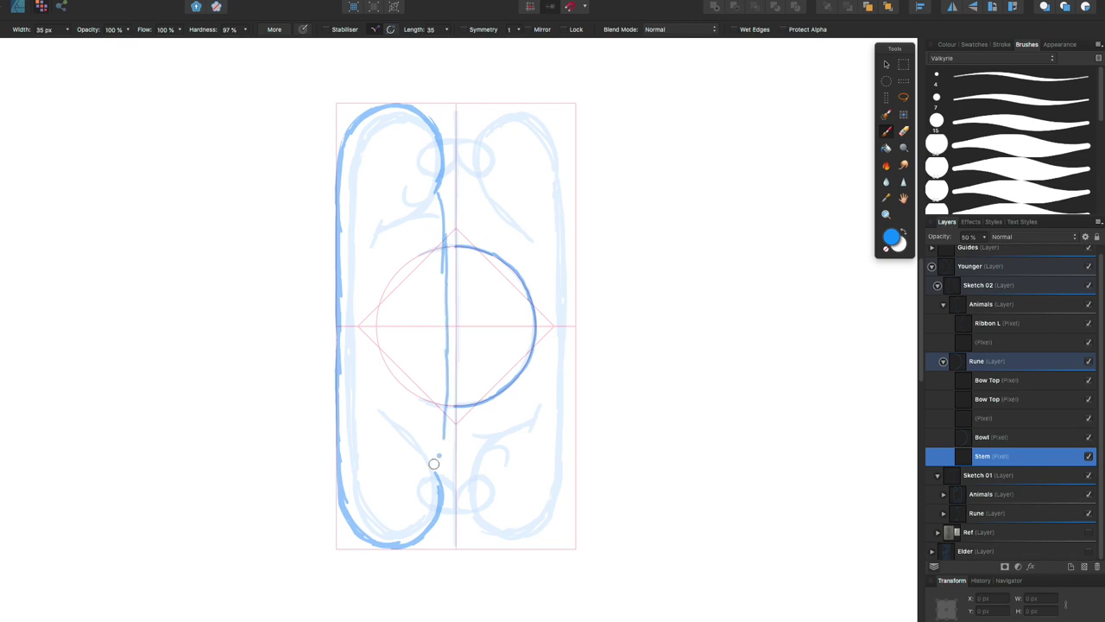
{"action": "mouse_move", "coordinate": [470, 188]}
{"action": "left_mouse_down"}
{"action": "mouse_move", "coordinate": [457, 351]}
{"action": "mouse_move", "coordinate": [475, 470]}
{"action": "left_mouse_up"}
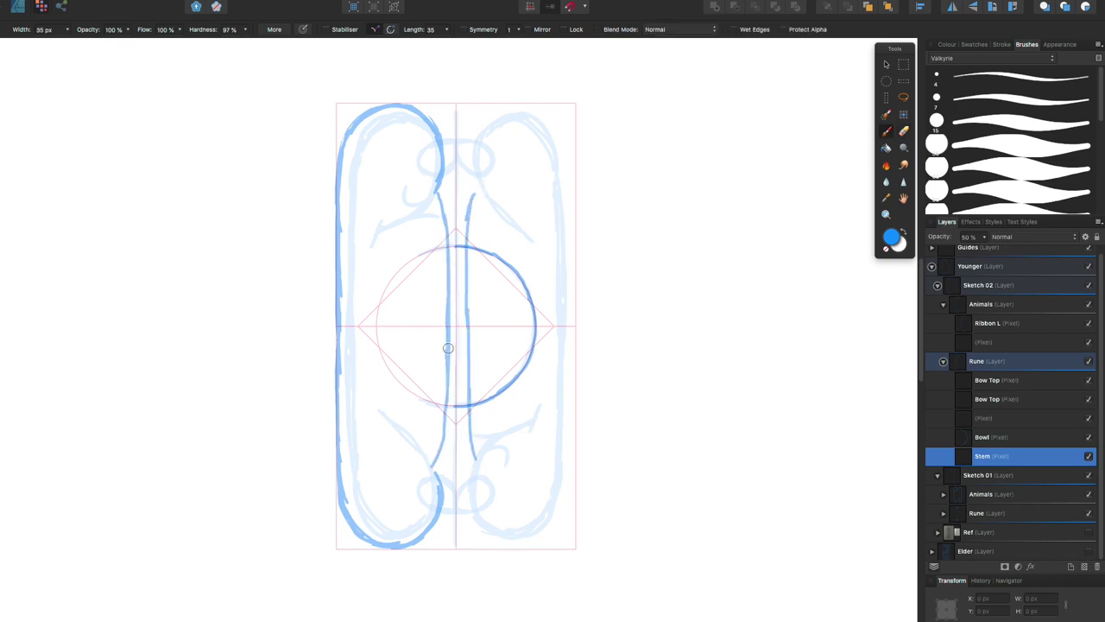
{"action": "left_click_drag", "start_coordinate": [448, 348], "coordinate": [448, 446]}
{"action": "left_click_drag", "start_coordinate": [464, 243], "coordinate": [473, 458]}
{"action": "key", "text": "e"}
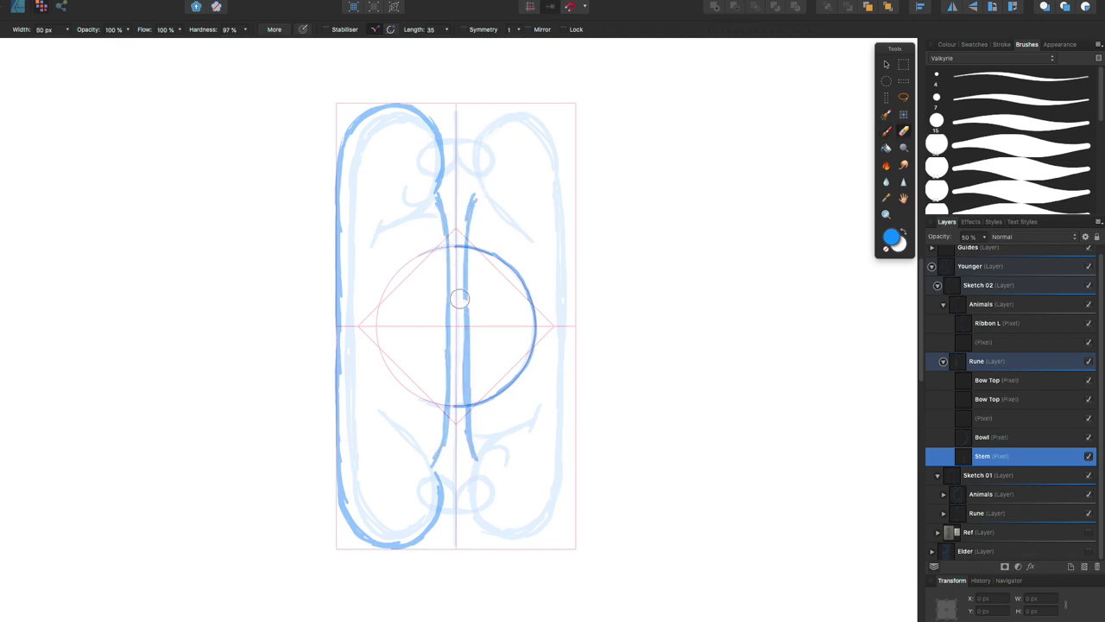
{"action": "key", "text": "b"}
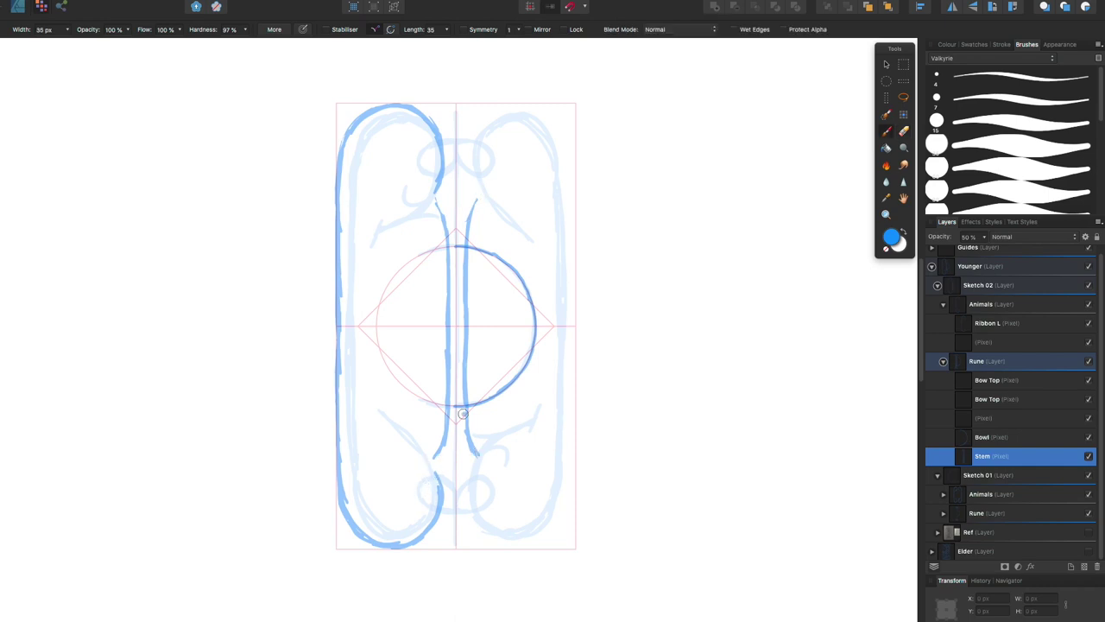
{"action": "left_click", "coordinate": [1010, 321]}
Step: Duplicate Ribbon L and flip the copy horizontally onto the right side
{"action": "key", "text": "v"}
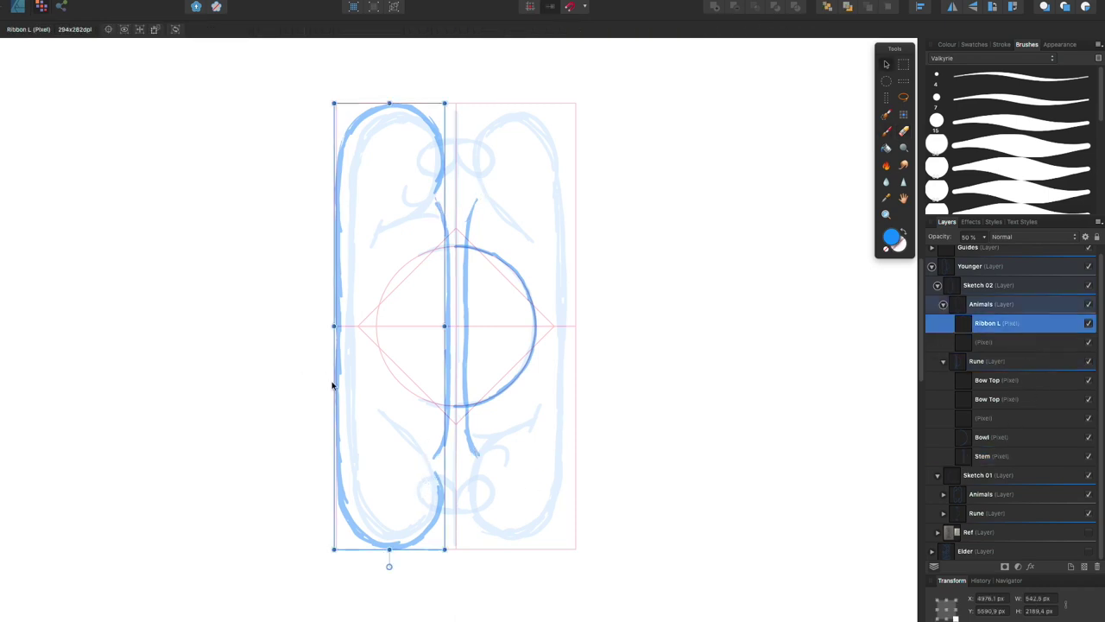
{"action": "right_click", "coordinate": [340, 380]}
{"action": "left_click", "coordinate": [493, 564]}
{"action": "key", "text": "ctrl+j"}
{"action": "right_click", "coordinate": [506, 530]}
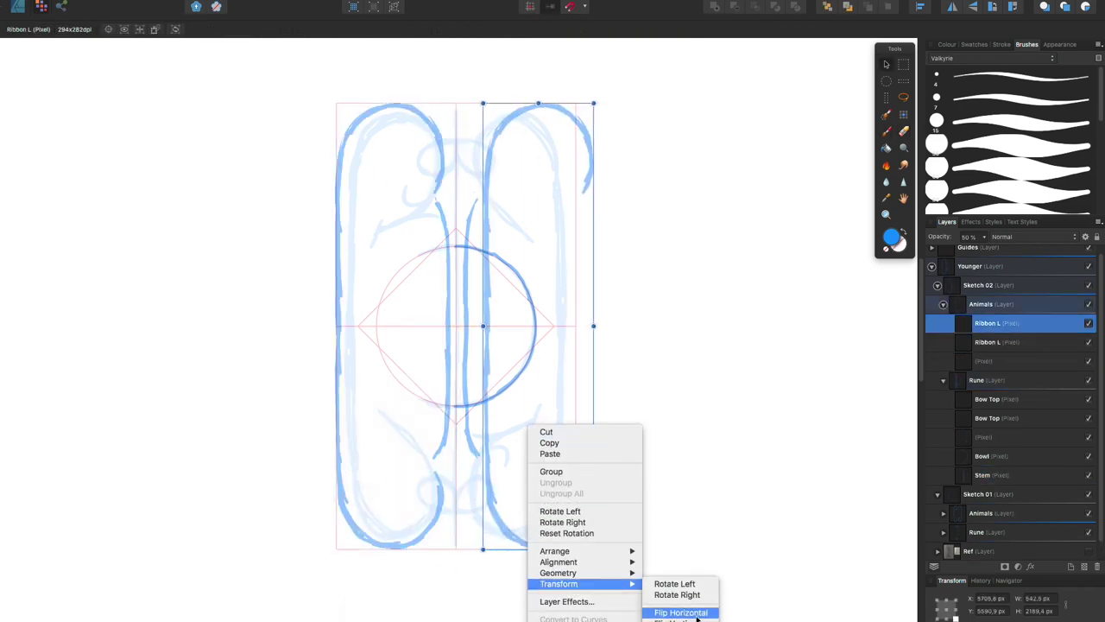
{"action": "left_click", "coordinate": [639, 582]}
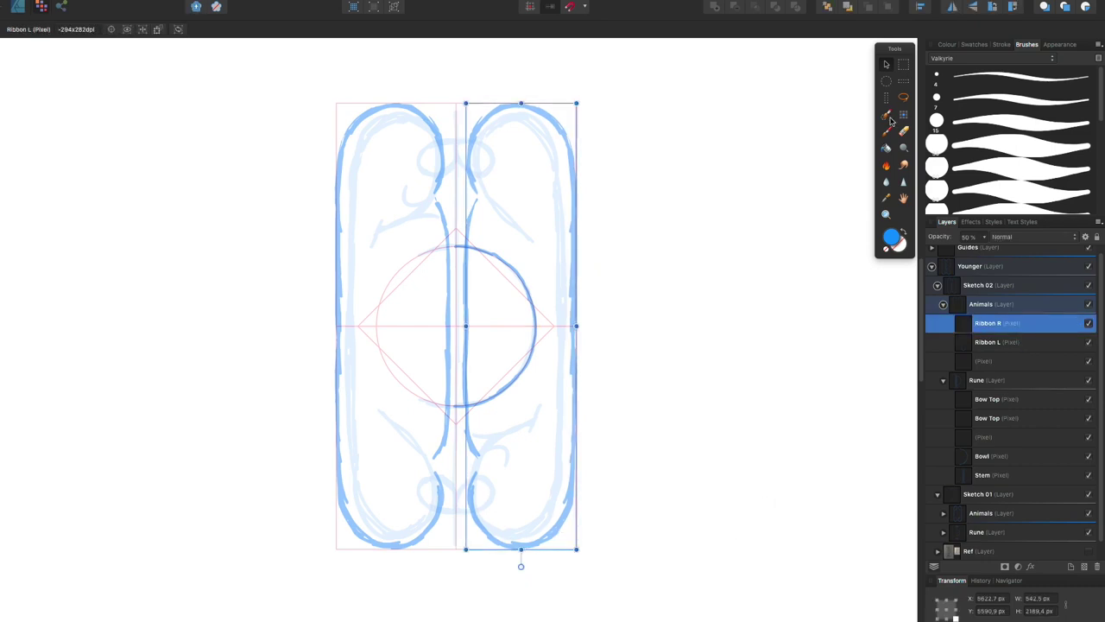
Step: Paint and erase the right ribbon's curls and edges, then redraw its inner edge
{"action": "key", "text": "b"}
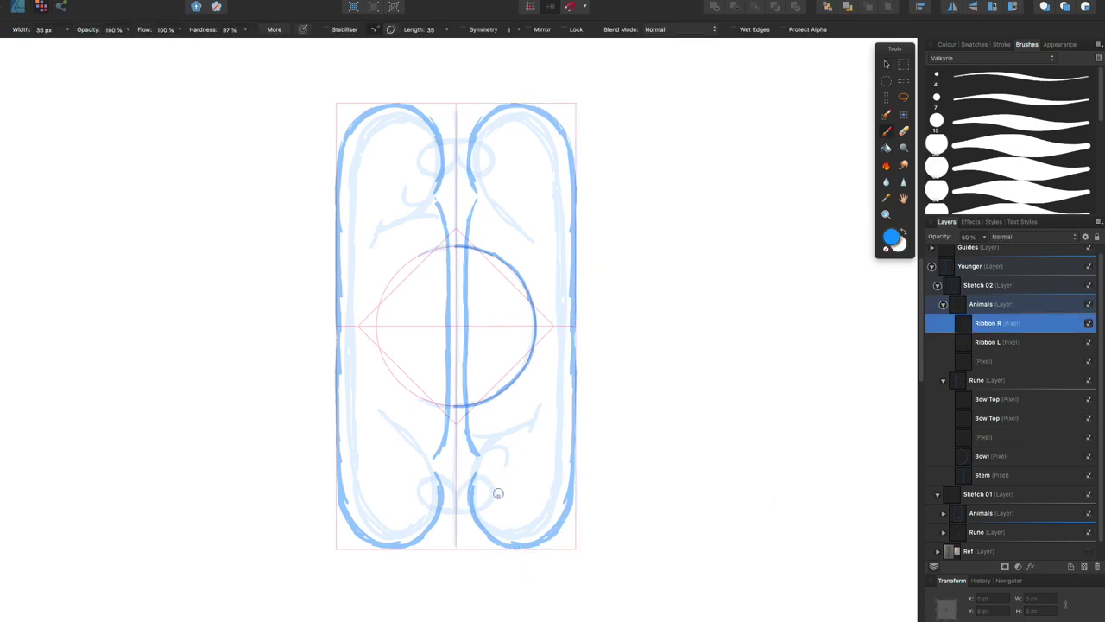
{"action": "left_click_drag", "start_coordinate": [493, 482], "coordinate": [552, 470]}
{"action": "mouse_move", "coordinate": [494, 185]}
{"action": "left_mouse_down"}
{"action": "mouse_move", "coordinate": [517, 128]}
{"action": "mouse_move", "coordinate": [552, 340]}
{"action": "mouse_move", "coordinate": [521, 501]}
{"action": "mouse_move", "coordinate": [494, 479]}
{"action": "left_mouse_up"}
{"action": "left_click_drag", "start_coordinate": [552, 295], "coordinate": [524, 513]}
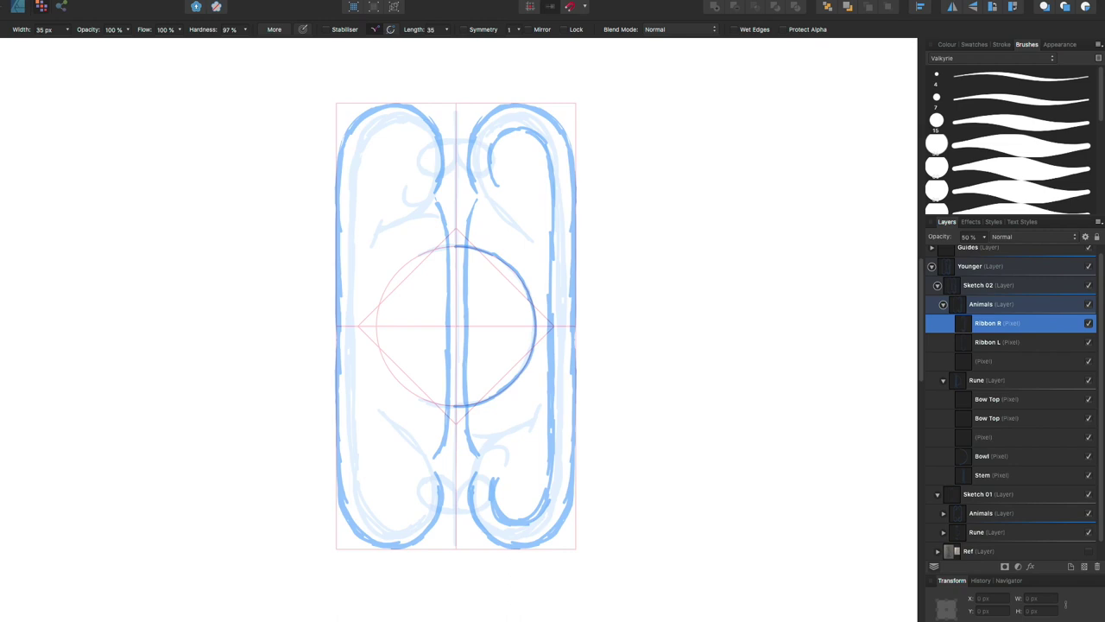
{"action": "mouse_move", "coordinate": [492, 473]}
{"action": "left_mouse_down"}
{"action": "mouse_move", "coordinate": [505, 501]}
{"action": "mouse_move", "coordinate": [534, 516]}
{"action": "left_mouse_up"}
{"action": "mouse_move", "coordinate": [483, 177]}
{"action": "left_mouse_down"}
{"action": "mouse_move", "coordinate": [542, 147]}
{"action": "mouse_move", "coordinate": [546, 497]}
{"action": "left_mouse_up"}
{"action": "key", "text": "e"}
{"action": "mouse_move", "coordinate": [500, 475]}
{"action": "left_mouse_down"}
{"action": "mouse_move", "coordinate": [508, 532]}
{"action": "mouse_move", "coordinate": [560, 495]}
{"action": "mouse_move", "coordinate": [542, 340]}
{"action": "mouse_move", "coordinate": [554, 310]}
{"action": "mouse_move", "coordinate": [557, 518]}
{"action": "left_mouse_up"}
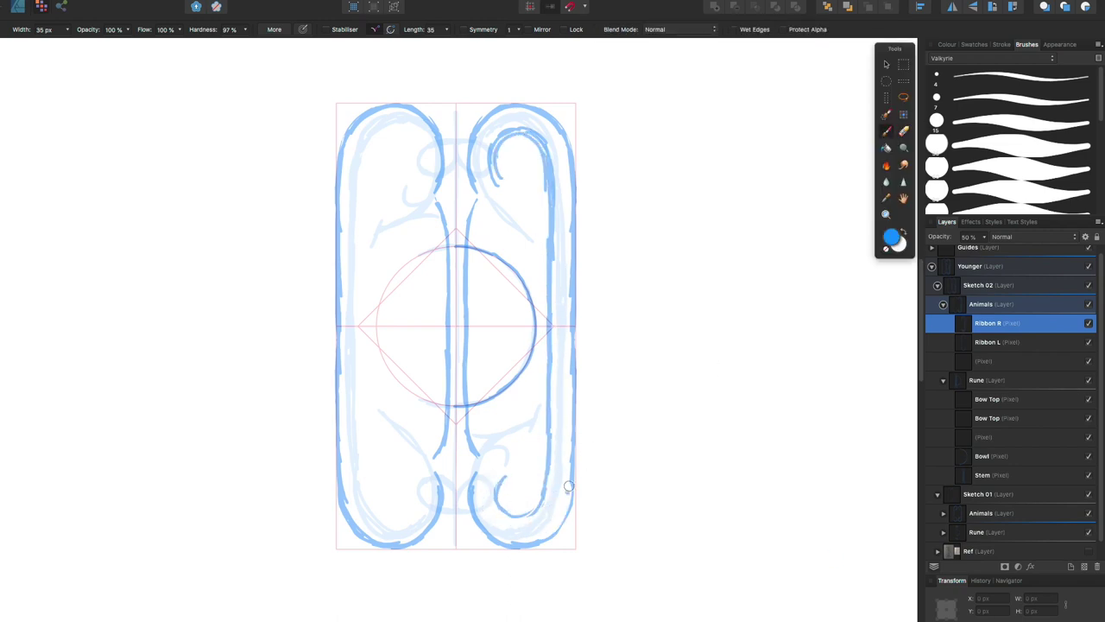
{"action": "mouse_move", "coordinate": [500, 181]}
{"action": "left_mouse_down"}
{"action": "mouse_move", "coordinate": [495, 131]}
{"action": "mouse_move", "coordinate": [552, 379]}
{"action": "left_mouse_up"}
{"action": "key", "text": "b"}
{"action": "mouse_move", "coordinate": [522, 136]}
{"action": "left_mouse_down"}
{"action": "mouse_move", "coordinate": [545, 240]}
{"action": "mouse_move", "coordinate": [518, 513]}
{"action": "left_mouse_up"}
Step: Delete the old left ribbon, duplicate and flip Ribbon R to the left, naming it 'Ribbon L'
{"action": "left_click", "coordinate": [1026, 341]}
{"action": "key", "text": "Delete"}
{"action": "key", "text": "v"}
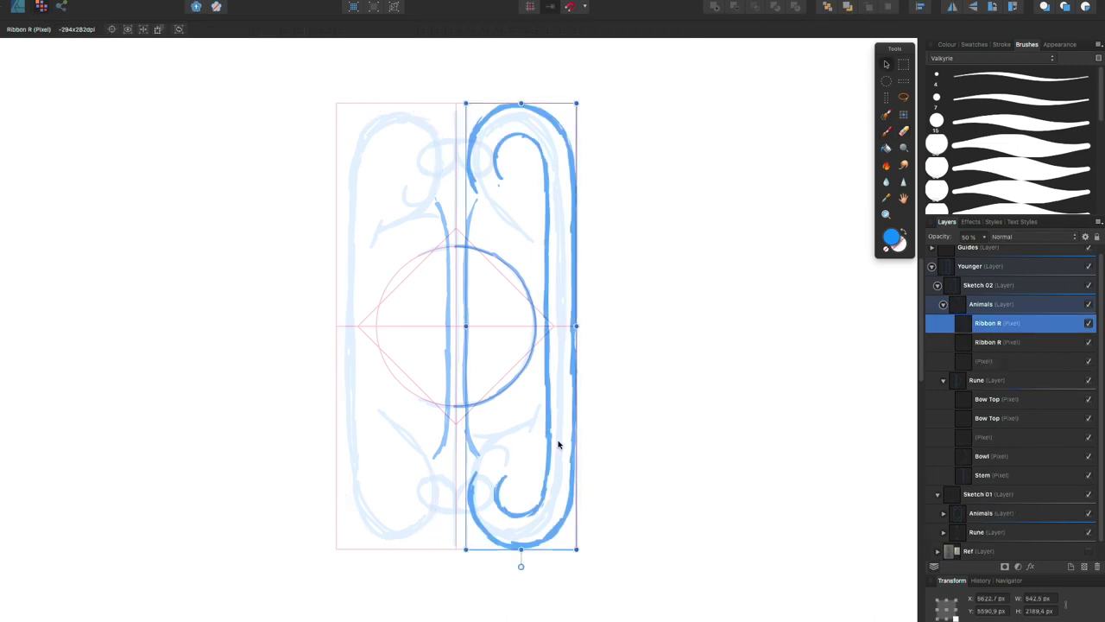
{"action": "key", "text": "ctrl+j"}
{"action": "left_click_drag", "start_coordinate": [558, 444], "coordinate": [430, 444]}
{"action": "right_click", "coordinate": [446, 425]}
{"action": "mouse_move", "coordinate": [518, 504]}
{"action": "left_click", "coordinate": [598, 532]}
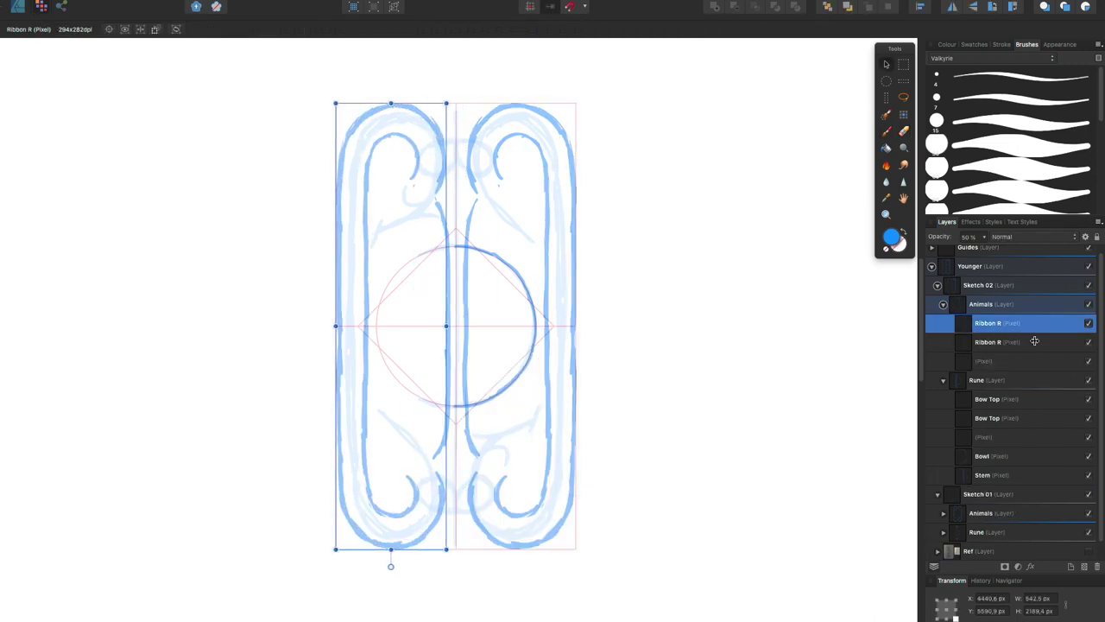
{"action": "double_click", "coordinate": [992, 323]}
{"action": "type", "text": "Ribbon L"}
{"action": "key", "text": "Return"}
Step: Rename the second Bow Top layer to Bow Bottom
{"action": "left_click", "coordinate": [1057, 456]}
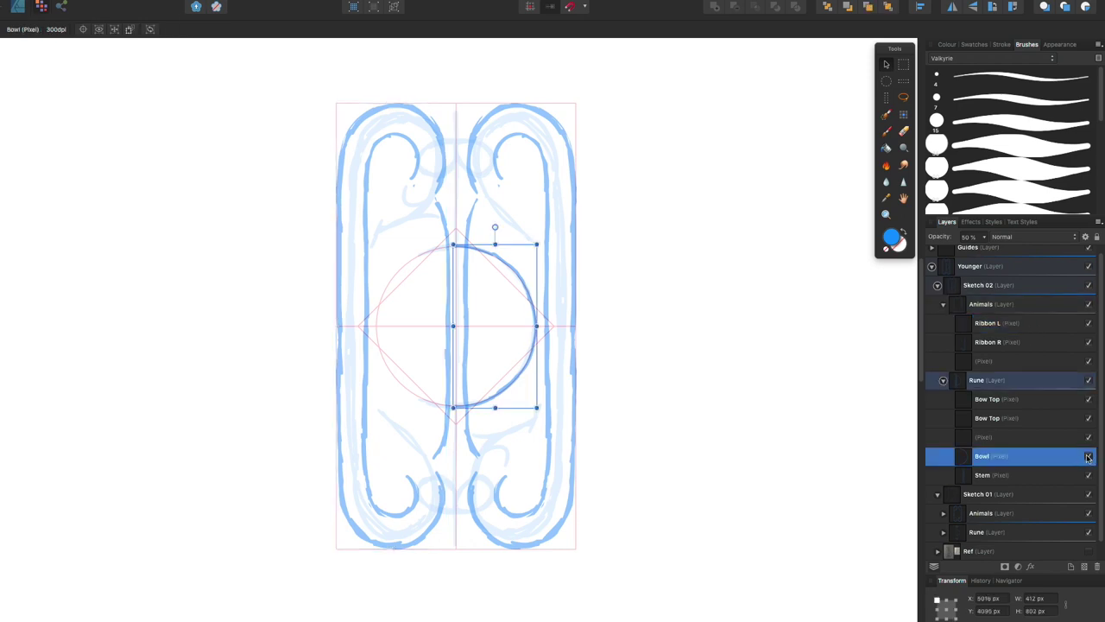
{"action": "left_click", "coordinate": [889, 131]}
{"action": "left_click", "coordinate": [1001, 398]}
{"action": "double_click", "coordinate": [993, 418]}
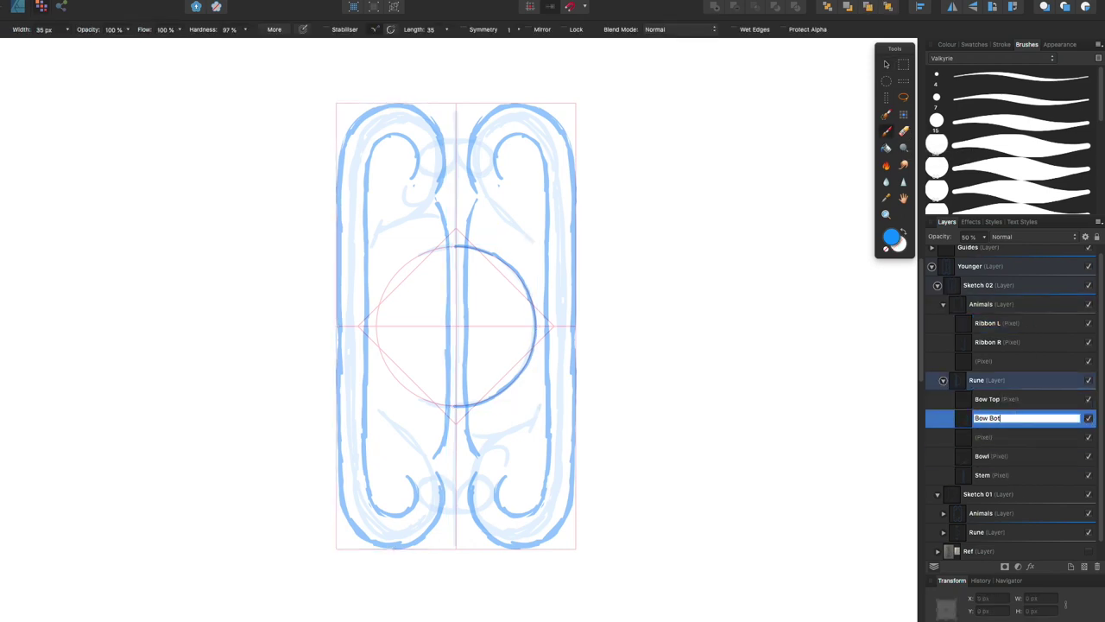
{"action": "type", "text": "Bow Bottom"}
{"action": "key", "text": "Return"}
Step: Sketch interlaced left and centre bow loops with a crossbar at the bottom of the rune
{"action": "mouse_move", "coordinate": [484, 510]}
{"action": "left_mouse_down"}
{"action": "mouse_move", "coordinate": [509, 492]}
{"action": "mouse_move", "coordinate": [471, 490]}
{"action": "mouse_move", "coordinate": [466, 498]}
{"action": "mouse_move", "coordinate": [517, 488]}
{"action": "left_mouse_up"}
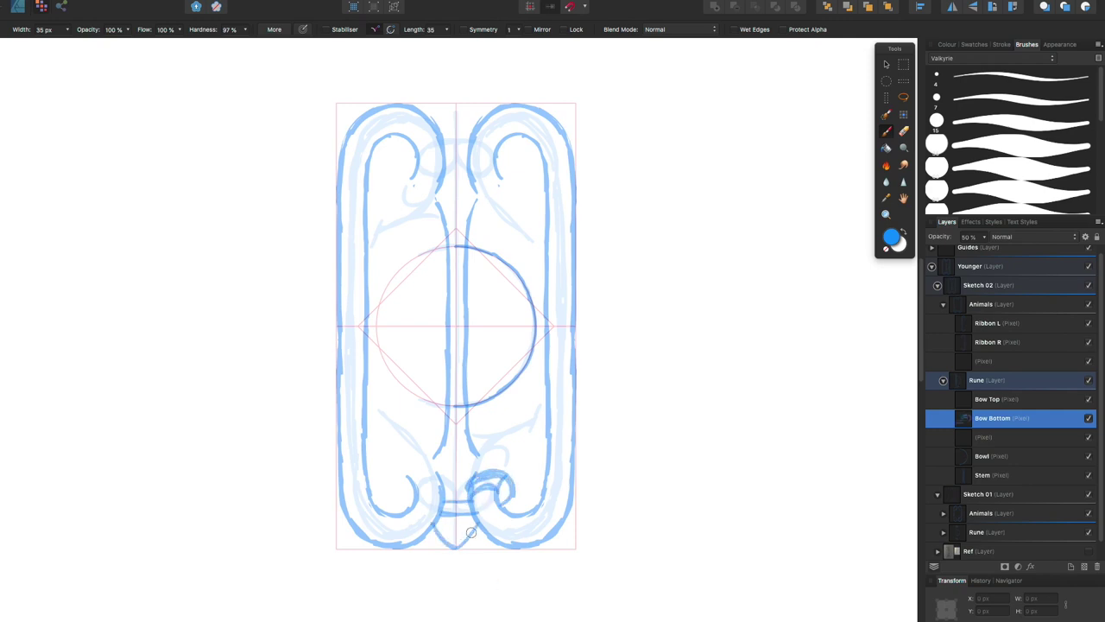
{"action": "mouse_move", "coordinate": [447, 497]}
{"action": "left_mouse_down"}
{"action": "mouse_move", "coordinate": [404, 485]}
{"action": "mouse_move", "coordinate": [443, 509]}
{"action": "left_mouse_up"}
{"action": "key", "text": "e"}
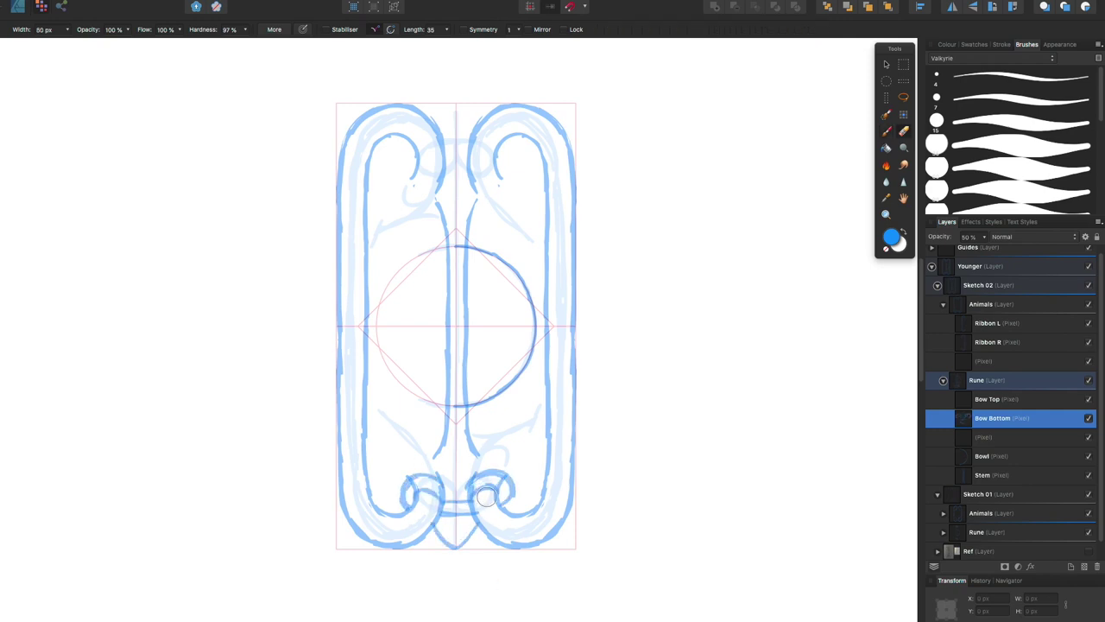
{"action": "key", "text": "b"}
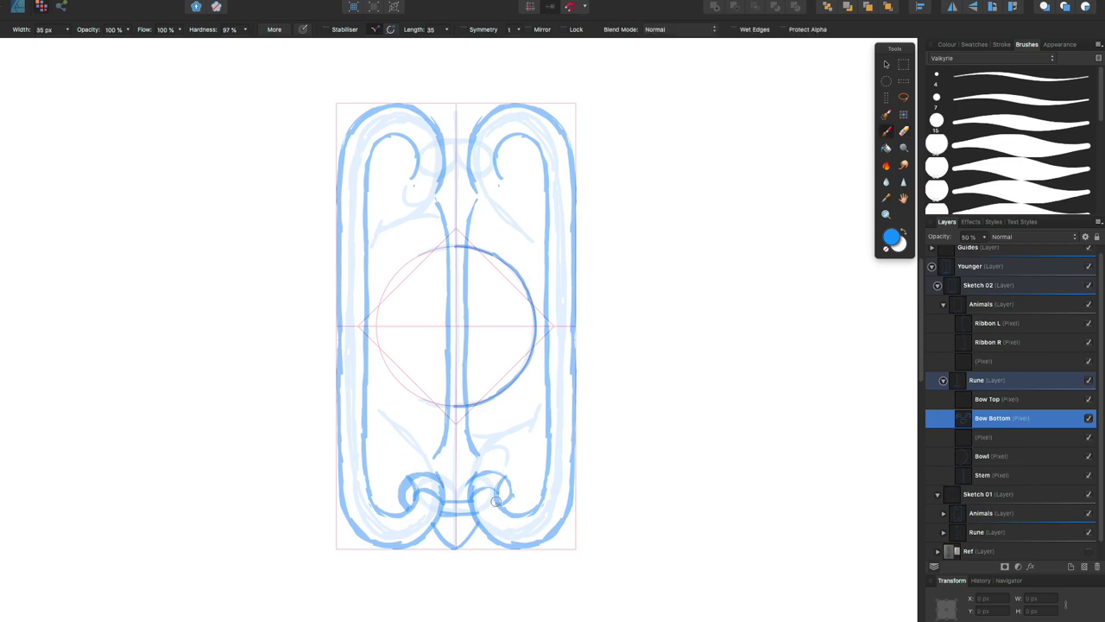
{"action": "key", "text": "v"}
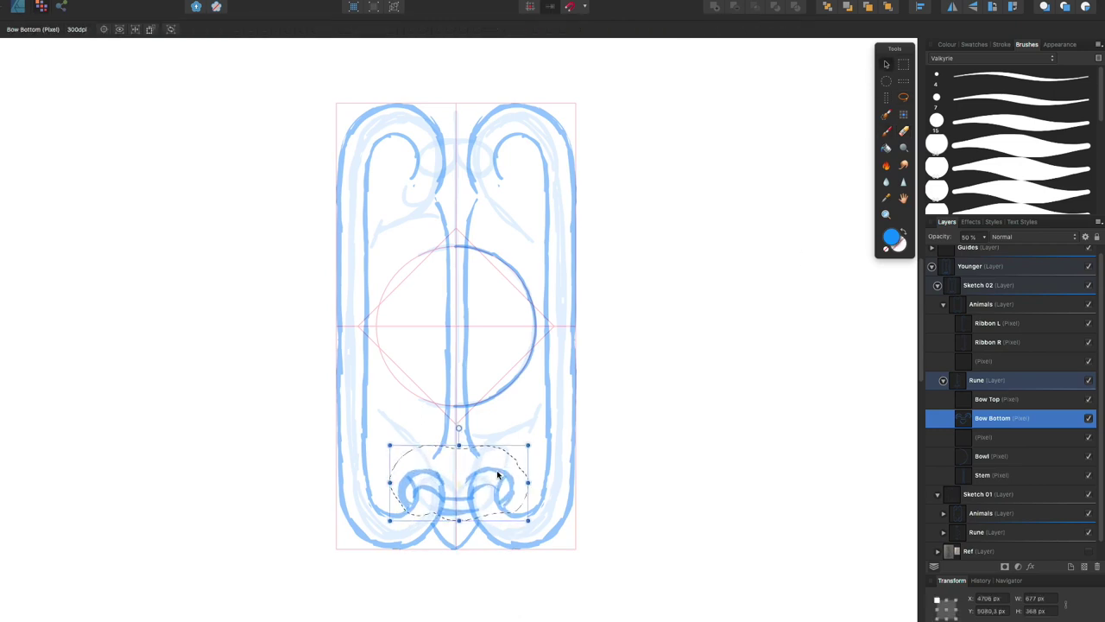
{"action": "key", "text": "b"}
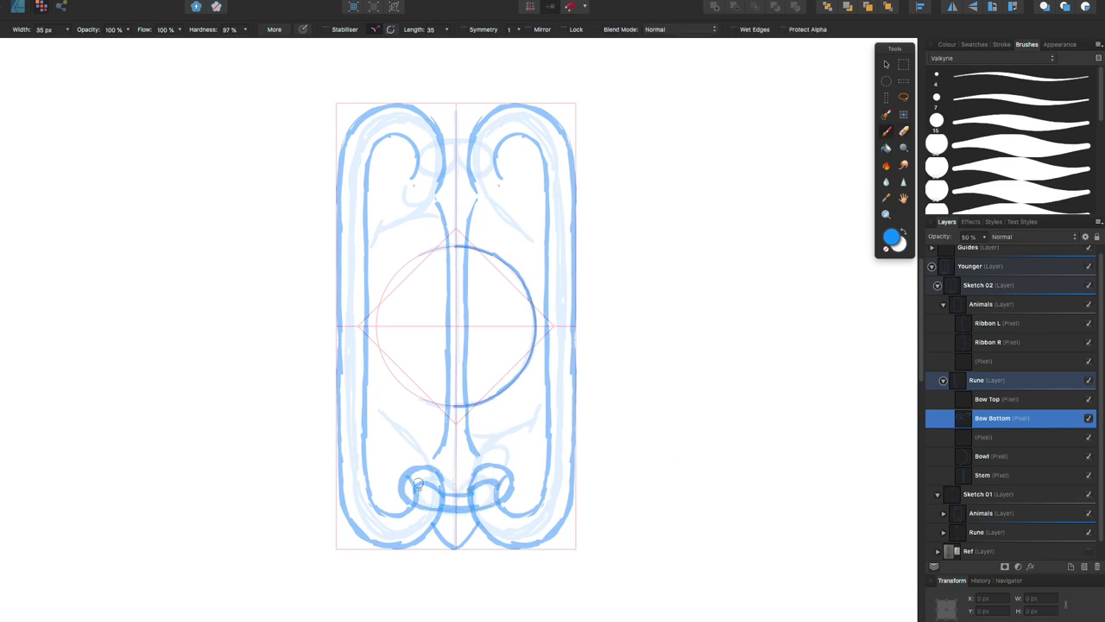
{"action": "mouse_move", "coordinate": [417, 485]}
{"action": "left_mouse_down"}
{"action": "mouse_move", "coordinate": [529, 494]}
{"action": "mouse_move", "coordinate": [491, 519]}
{"action": "left_mouse_up"}
{"action": "key", "text": "bracketright"}
{"action": "key", "text": "bracketright"}
{"action": "key", "text": "bracketright"}
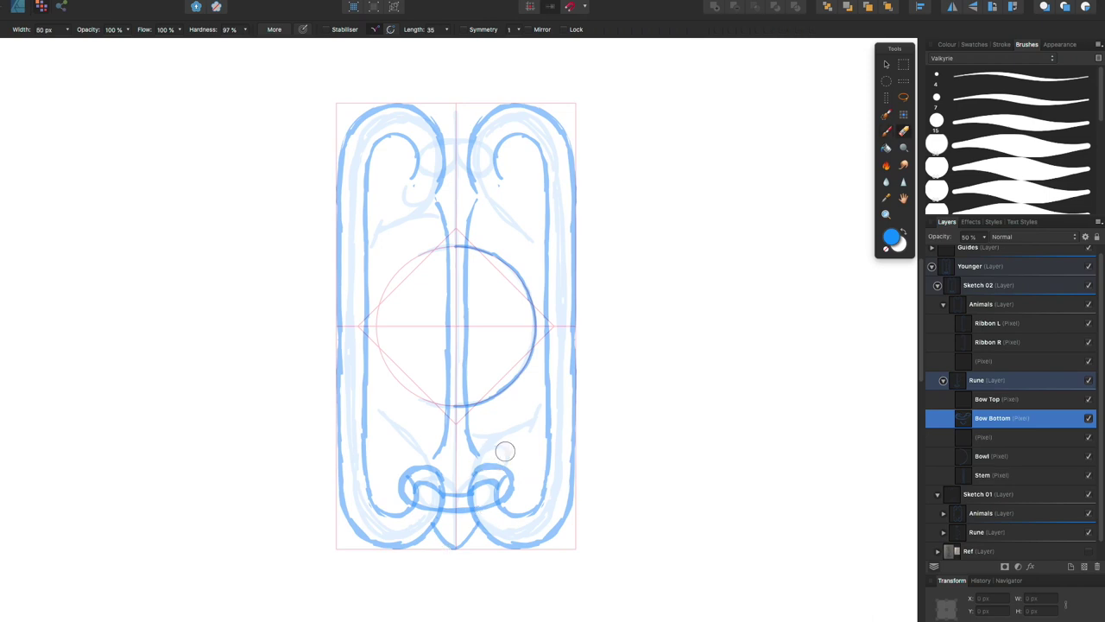
{"action": "left_click", "coordinate": [1004, 438]}
Step: Rename the unnamed pixel layer to Terminals
{"action": "double_click", "coordinate": [984, 438]}
{"action": "type", "text": "Terminals"}
{"action": "key", "text": "Return"}
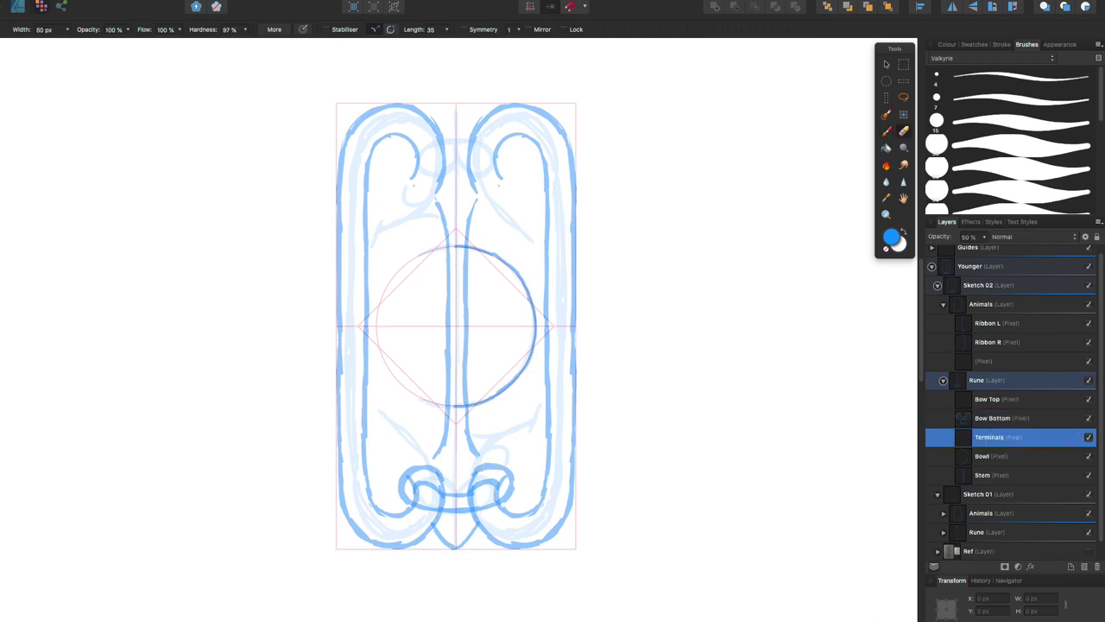
Step: Try first terminal strokes, then move the Terminals layer into the Animals group
{"action": "key", "text": "bracketleft"}
{"action": "key", "text": "bracketleft"}
{"action": "key", "text": "bracketleft"}
{"action": "mouse_move", "coordinate": [480, 502]}
{"action": "left_mouse_down"}
{"action": "mouse_move", "coordinate": [480, 438]}
{"action": "mouse_move", "coordinate": [505, 454]}
{"action": "mouse_move", "coordinate": [493, 414]}
{"action": "mouse_move", "coordinate": [521, 410]}
{"action": "mouse_move", "coordinate": [530, 432]}
{"action": "mouse_move", "coordinate": [504, 413]}
{"action": "mouse_move", "coordinate": [530, 414]}
{"action": "left_mouse_up"}
{"action": "key", "text": "e"}
{"action": "key", "text": "v"}
{"action": "left_click", "coordinate": [507, 471]}
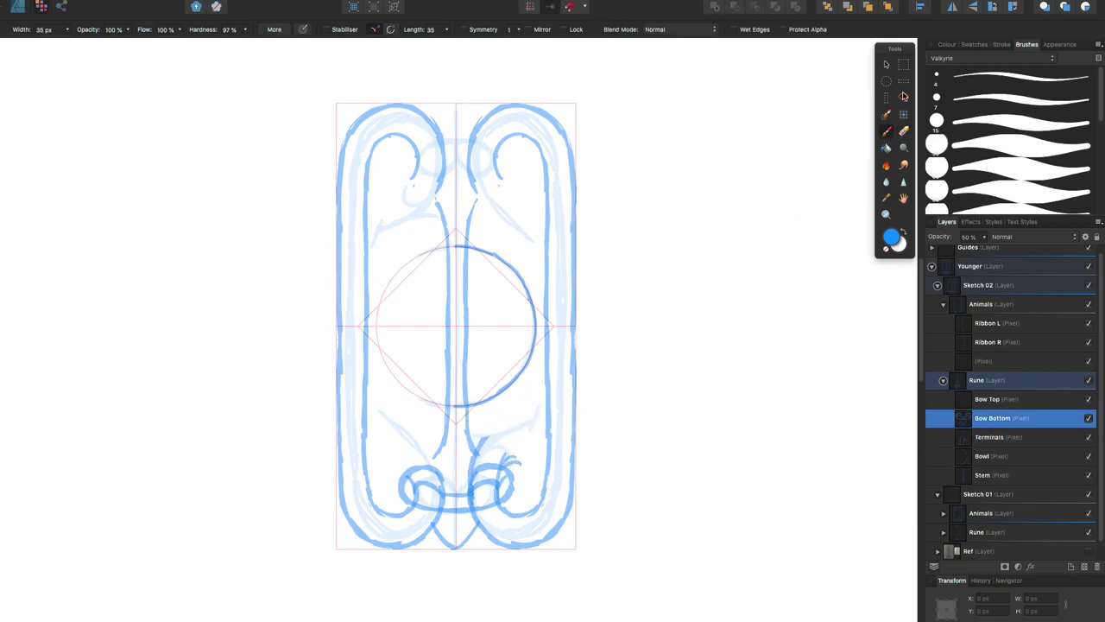
{"action": "key", "text": "super+z"}
{"action": "key", "text": "super+z"}
{"action": "key", "text": "super+z"}
{"action": "key", "text": "super+z"}
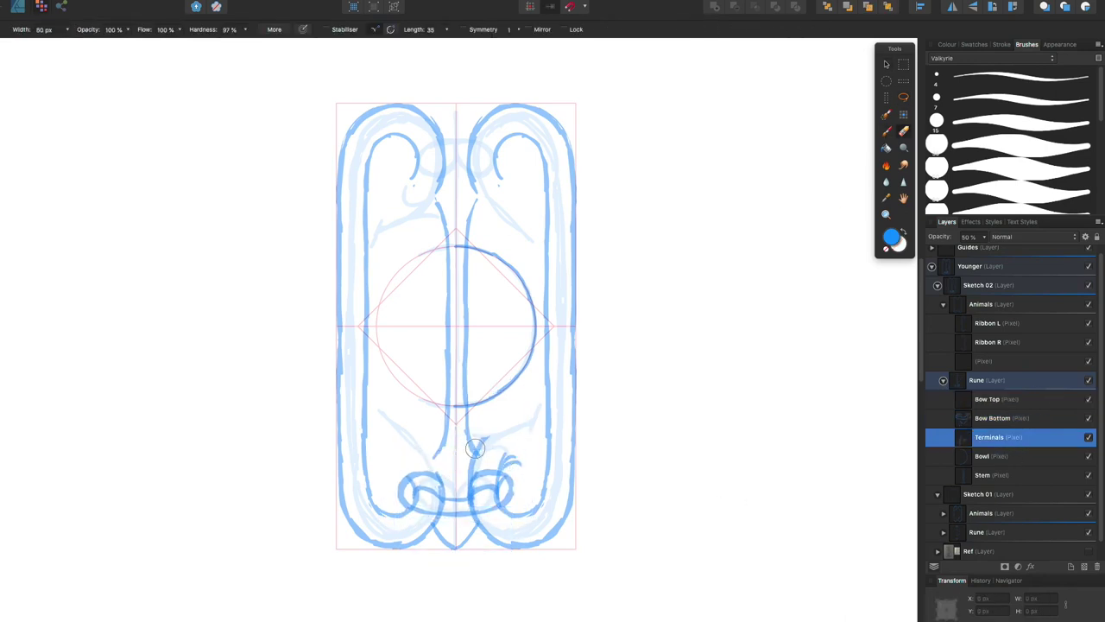
{"action": "left_click", "coordinate": [1028, 323]}
{"action": "key", "text": "super+z"}
{"action": "key", "text": "super+z"}
{"action": "key", "text": "super+z"}
{"action": "key", "text": "super+z"}
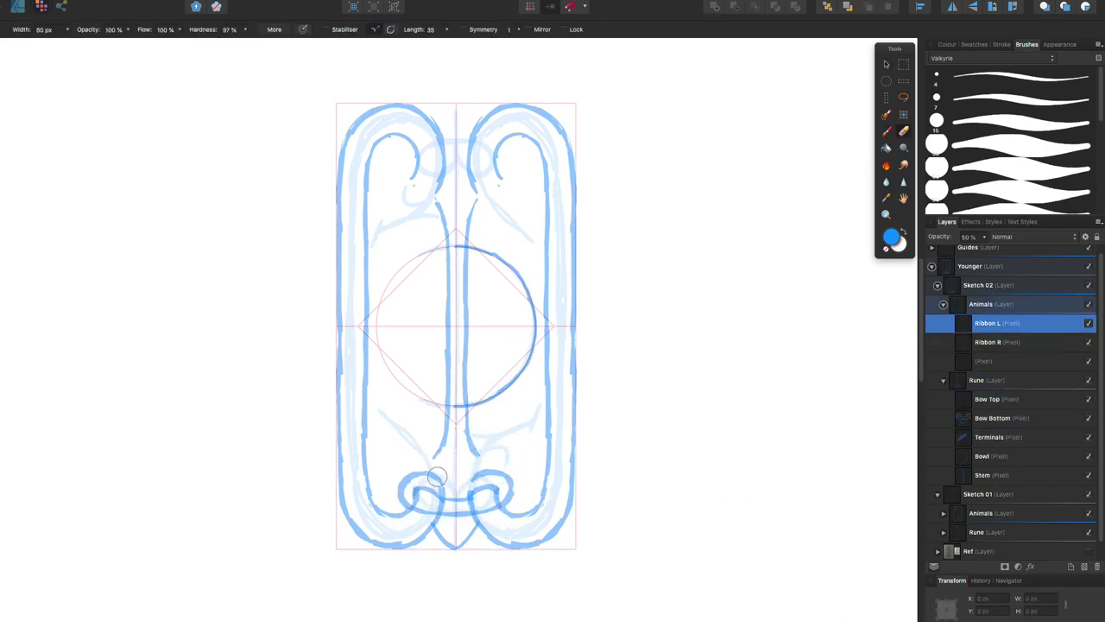
Step: Paint the dragon's neck rising from the lower right loop and its curled head
{"action": "key", "text": "b"}
{"action": "mouse_move", "coordinate": [480, 469]}
{"action": "left_mouse_down"}
{"action": "mouse_move", "coordinate": [499, 425]}
{"action": "mouse_move", "coordinate": [498, 492]}
{"action": "left_mouse_up"}
{"action": "mouse_move", "coordinate": [526, 419]}
{"action": "left_mouse_down"}
{"action": "mouse_move", "coordinate": [531, 391]}
{"action": "mouse_move", "coordinate": [522, 410]}
{"action": "mouse_move", "coordinate": [518, 385]}
{"action": "mouse_move", "coordinate": [506, 442]}
{"action": "mouse_move", "coordinate": [541, 386]}
{"action": "mouse_move", "coordinate": [511, 450]}
{"action": "mouse_move", "coordinate": [500, 424]}
{"action": "mouse_move", "coordinate": [469, 493]}
{"action": "mouse_move", "coordinate": [465, 463]}
{"action": "mouse_move", "coordinate": [481, 422]}
{"action": "mouse_move", "coordinate": [517, 407]}
{"action": "mouse_move", "coordinate": [481, 423]}
{"action": "mouse_move", "coordinate": [502, 429]}
{"action": "mouse_move", "coordinate": [549, 365]}
{"action": "mouse_move", "coordinate": [535, 429]}
{"action": "left_mouse_up"}
{"action": "key", "text": "bracketright"}
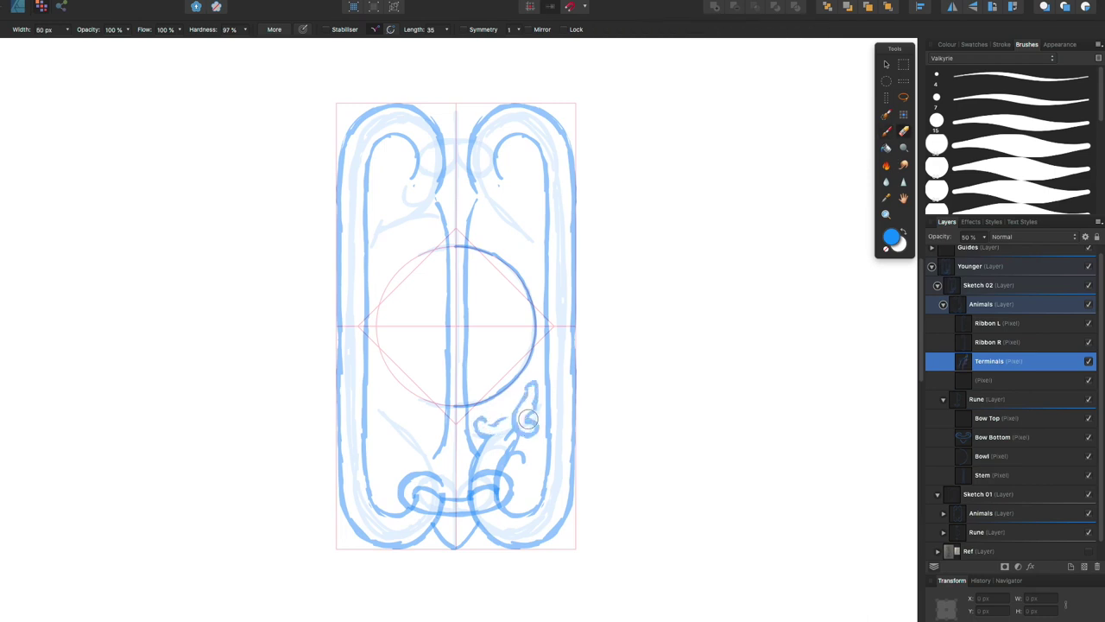
{"action": "left_click_drag", "start_coordinate": [526, 392], "coordinate": [516, 432]}
Step: Refine the dragon head outline and erase stray strokes below it
{"action": "key", "text": "b"}
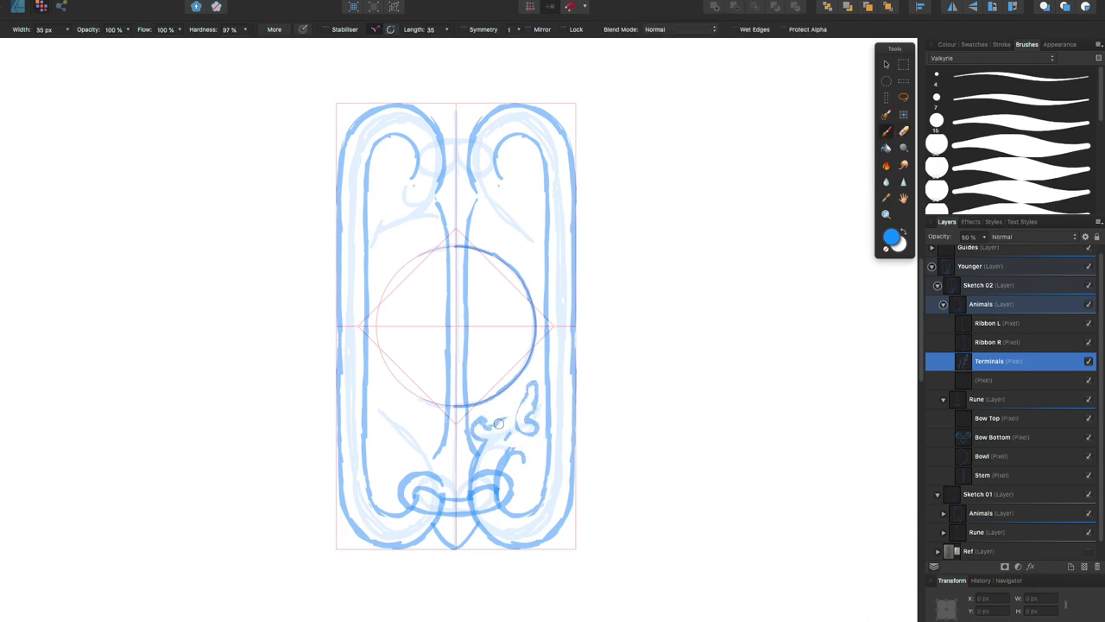
{"action": "key", "text": "e"}
{"action": "mouse_move", "coordinate": [530, 390]}
{"action": "left_mouse_down"}
{"action": "mouse_move", "coordinate": [512, 442]}
{"action": "mouse_move", "coordinate": [535, 373]}
{"action": "left_mouse_up"}
{"action": "key", "text": "b"}
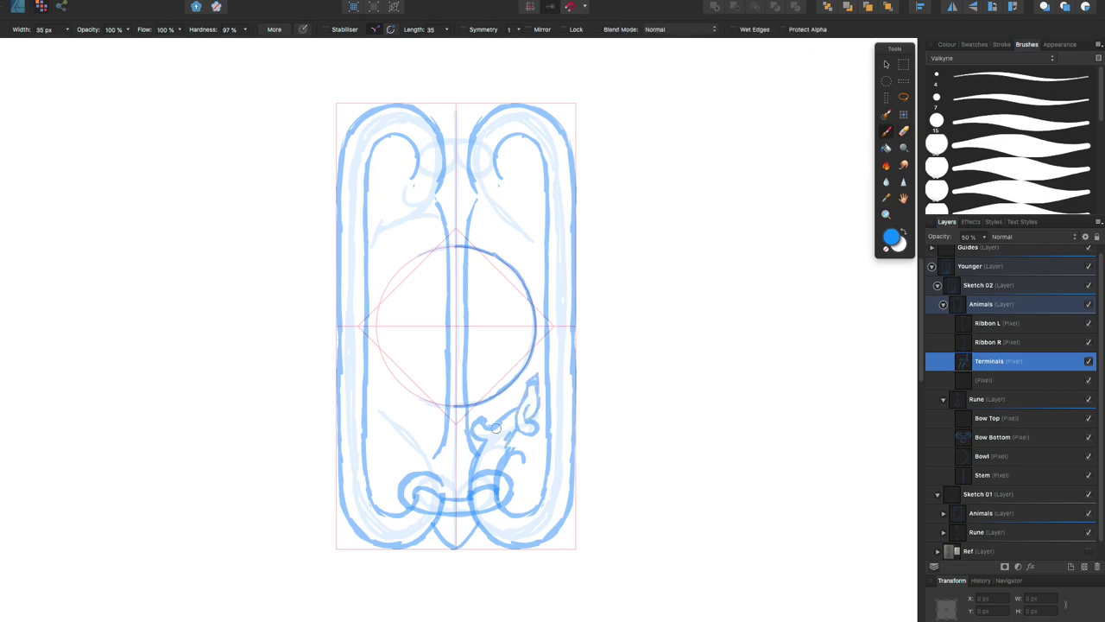
{"action": "key", "text": "e"}
{"action": "left_click_drag", "start_coordinate": [503, 466], "coordinate": [522, 453]}
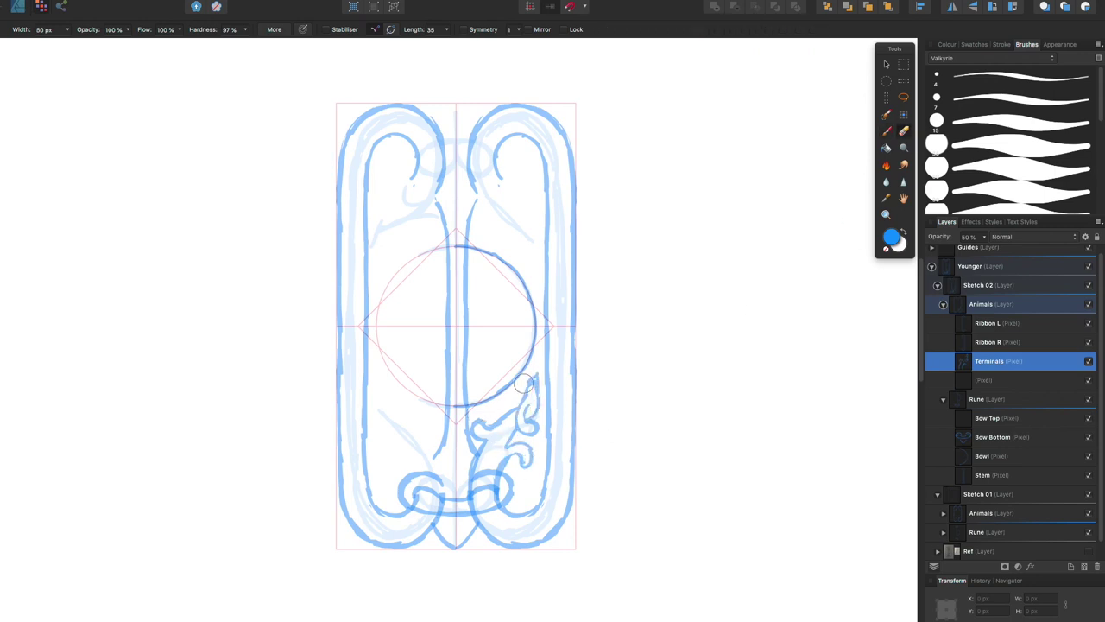
Step: Lasso the dragon terminal and nudge it into place
{"action": "key", "text": "l"}
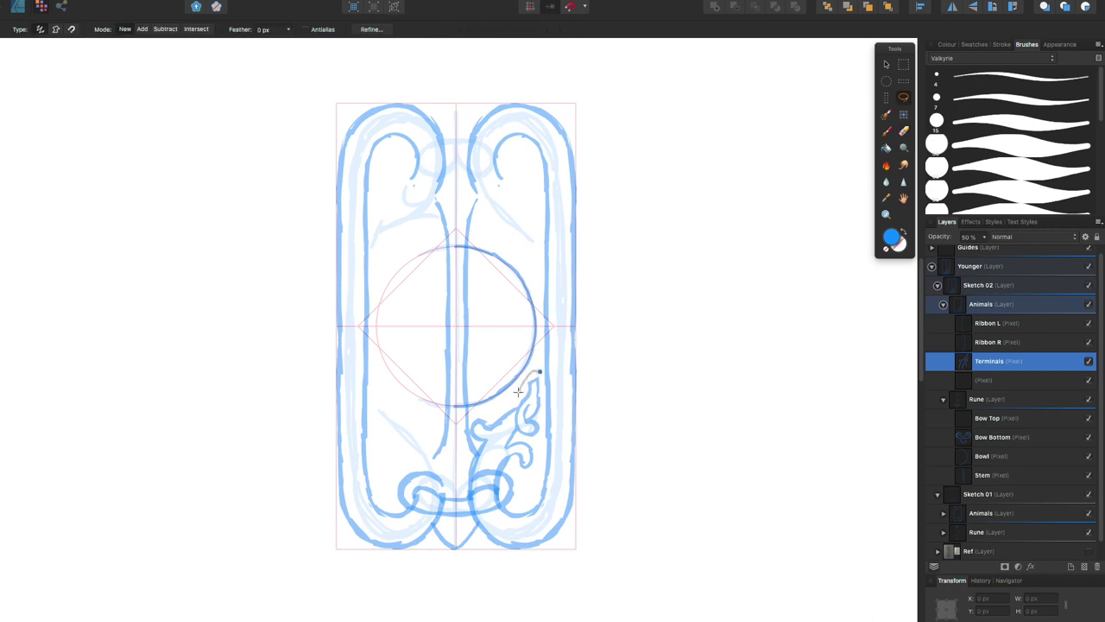
{"action": "mouse_move", "coordinate": [540, 370]}
{"action": "left_mouse_down"}
{"action": "mouse_move", "coordinate": [545, 429]}
{"action": "mouse_move", "coordinate": [540, 372]}
{"action": "mouse_move", "coordinate": [533, 402]}
{"action": "left_mouse_up"}
{"action": "key", "text": "v"}
{"action": "key", "text": "ctrl+d"}
{"action": "key", "text": "b"}
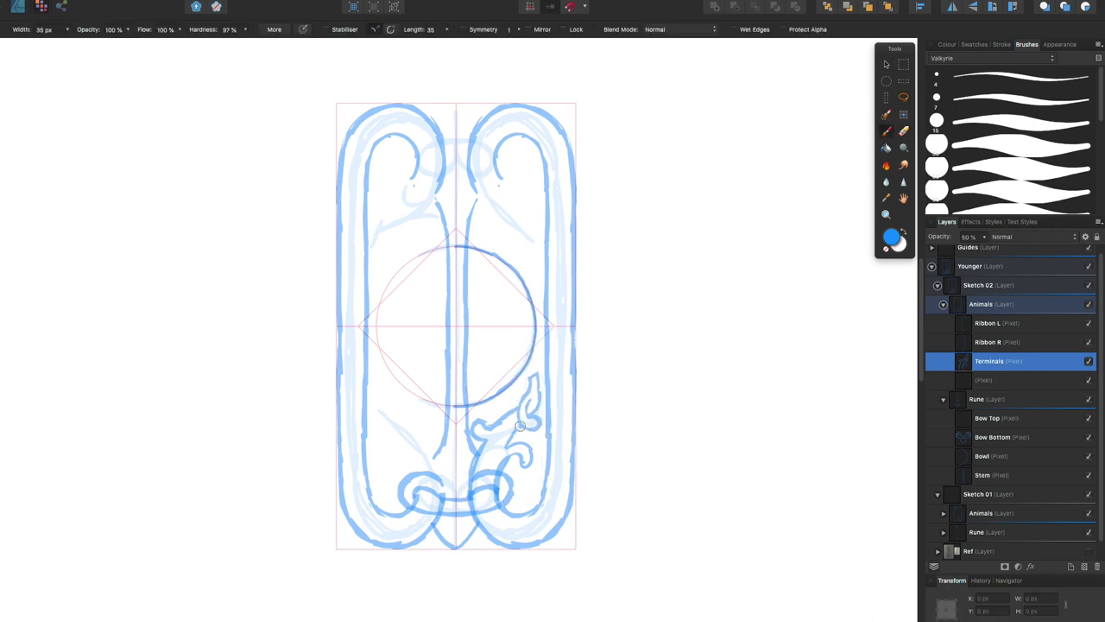
{"action": "key", "text": "b"}
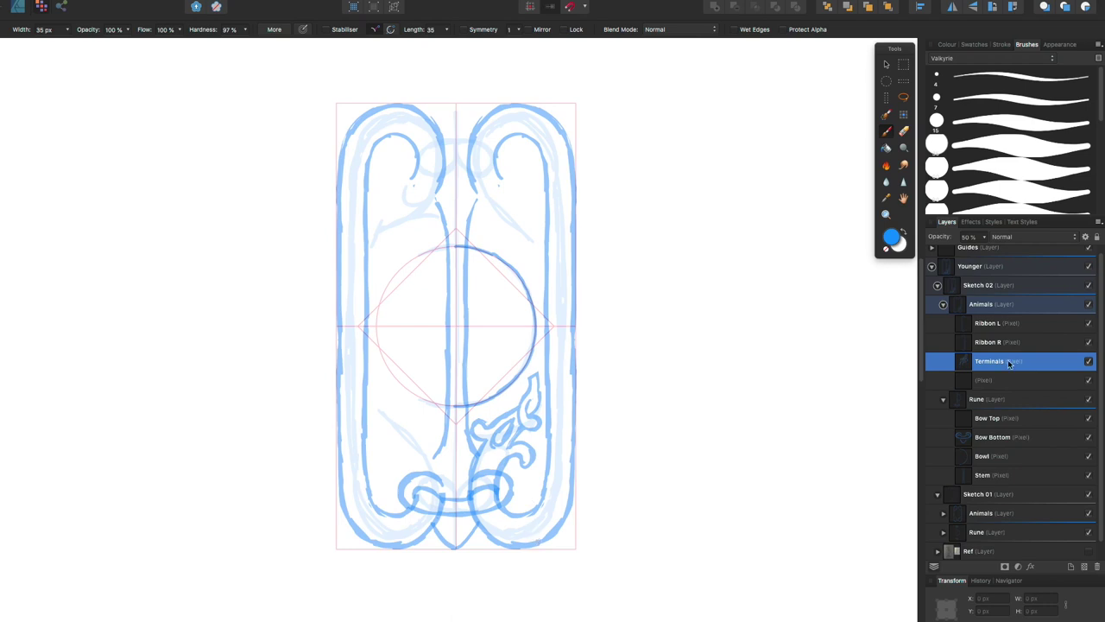
Step: Duplicate the Bow Bottom loops and move the copy to the top of the rune
{"action": "key", "text": "e"}
{"action": "left_click", "coordinate": [993, 436]}
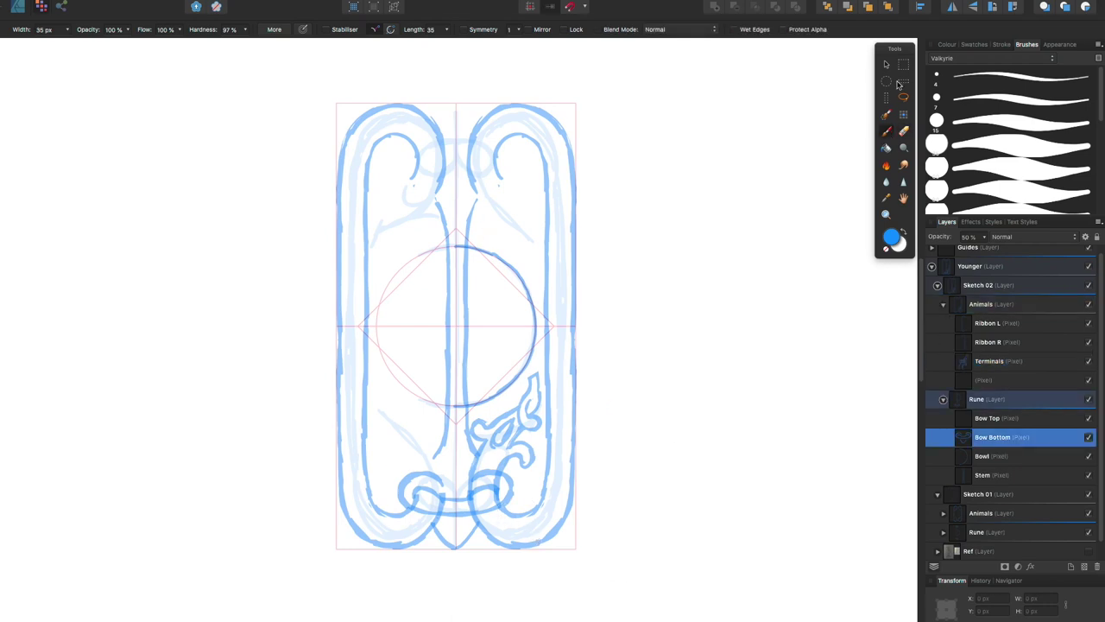
{"action": "key", "text": "v"}
{"action": "key", "text": "cmd+j"}
{"action": "left_click_drag", "start_coordinate": [468, 536], "coordinate": [468, 175]}
{"action": "right_click", "coordinate": [471, 148]}
{"action": "left_click", "coordinate": [489, 544]}
Step: Paint a hooked curl from the upper-right scroll on the Terminals layer
{"action": "left_click", "coordinate": [988, 342]}
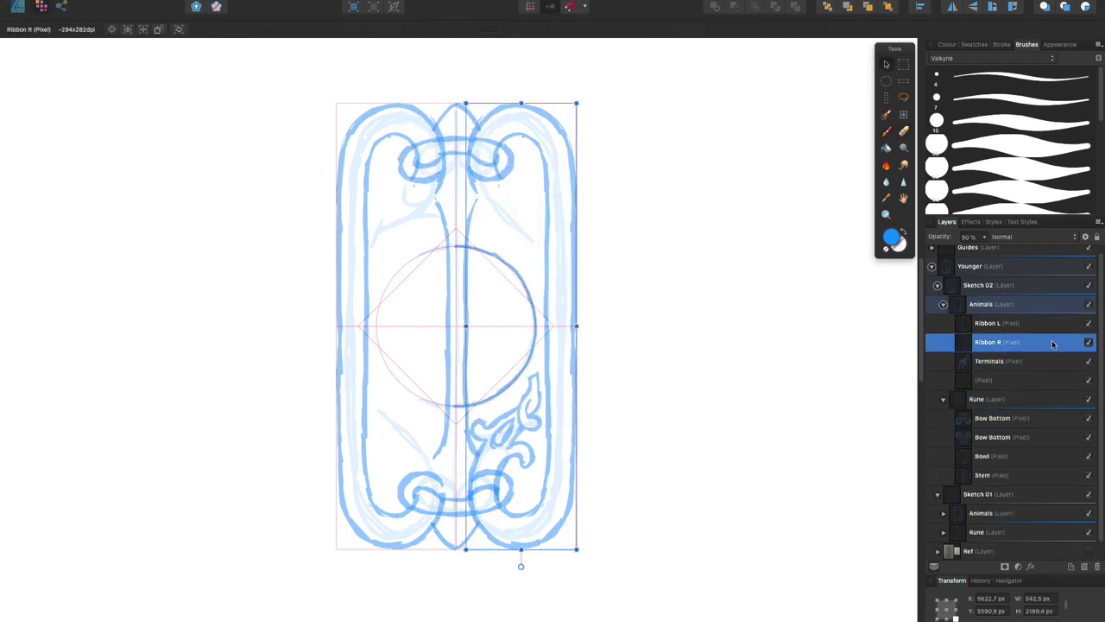
{"action": "left_click", "coordinate": [988, 361]}
{"action": "key", "text": "b"}
{"action": "mouse_move", "coordinate": [494, 148]}
{"action": "left_mouse_down"}
{"action": "mouse_move", "coordinate": [524, 215]}
{"action": "mouse_move", "coordinate": [525, 246]}
{"action": "left_mouse_up"}
{"action": "mouse_move", "coordinate": [509, 194]}
{"action": "left_mouse_down"}
{"action": "mouse_move", "coordinate": [523, 168]}
{"action": "mouse_move", "coordinate": [531, 210]}
{"action": "mouse_move", "coordinate": [485, 151]}
{"action": "left_mouse_up"}
{"action": "mouse_move", "coordinate": [516, 263]}
{"action": "left_mouse_down"}
{"action": "mouse_move", "coordinate": [544, 211]}
{"action": "mouse_move", "coordinate": [522, 227]}
{"action": "mouse_move", "coordinate": [531, 252]}
{"action": "mouse_move", "coordinate": [520, 243]}
{"action": "left_mouse_up"}
{"action": "key", "text": "e"}
{"action": "key", "text": "b"}
{"action": "key", "text": "e"}
{"action": "key", "text": "b"}
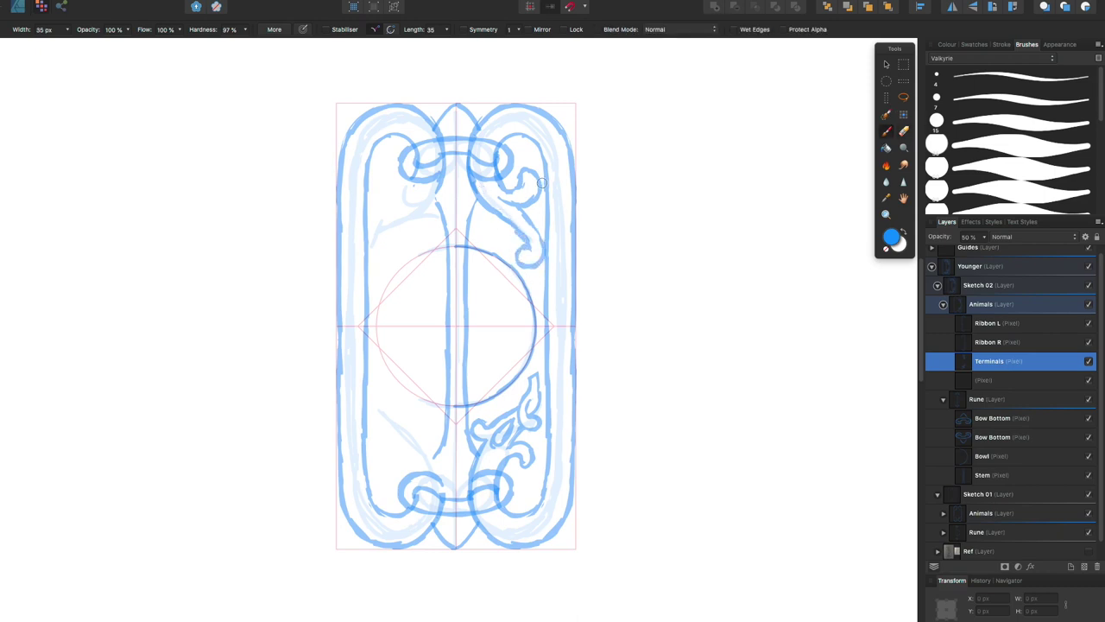
Step: Delete the empty pixel layer, then duplicate Terminals R and flip the copy to the left
{"action": "key", "text": "super+e"}
{"action": "key", "text": "v"}
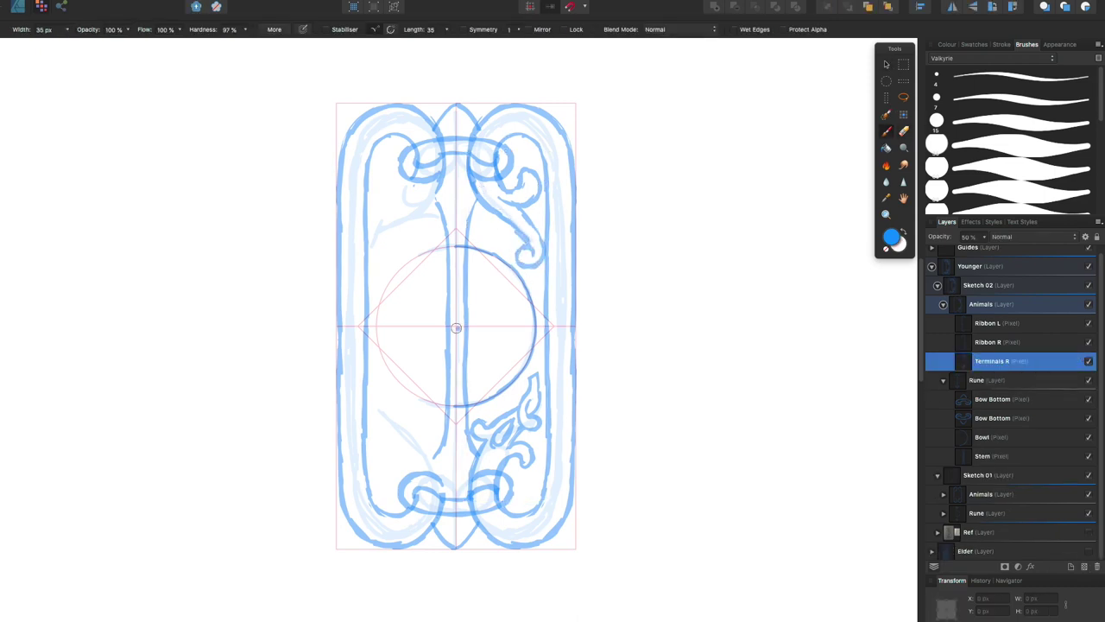
{"action": "key", "text": "super+j"}
{"action": "right_click", "coordinate": [536, 480]}
{"action": "left_click", "coordinate": [664, 602]}
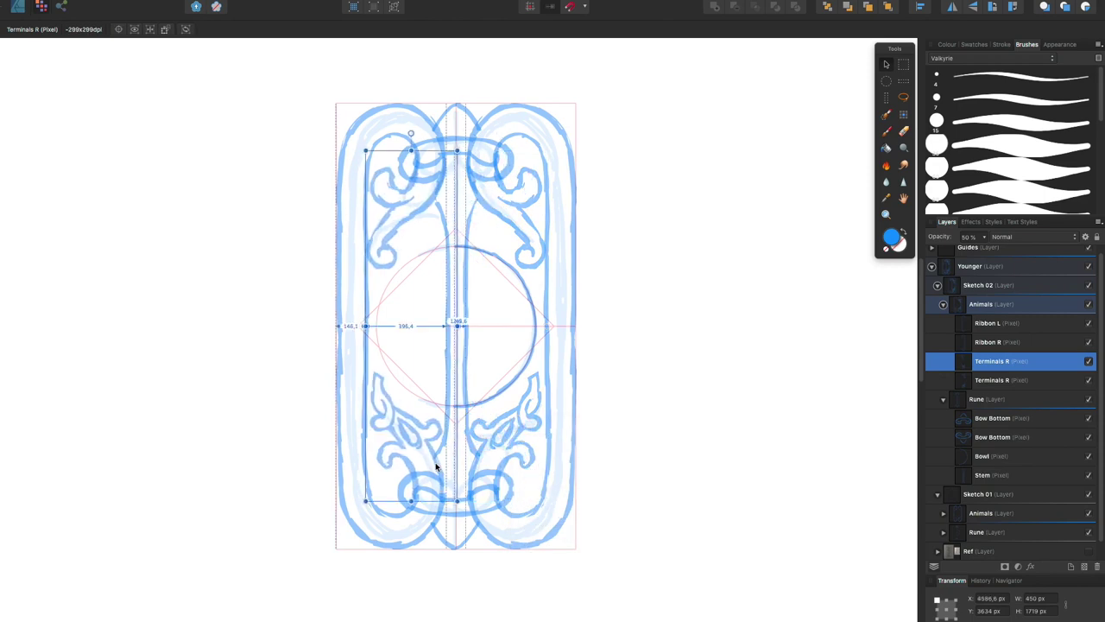
{"action": "key", "text": "super+d"}
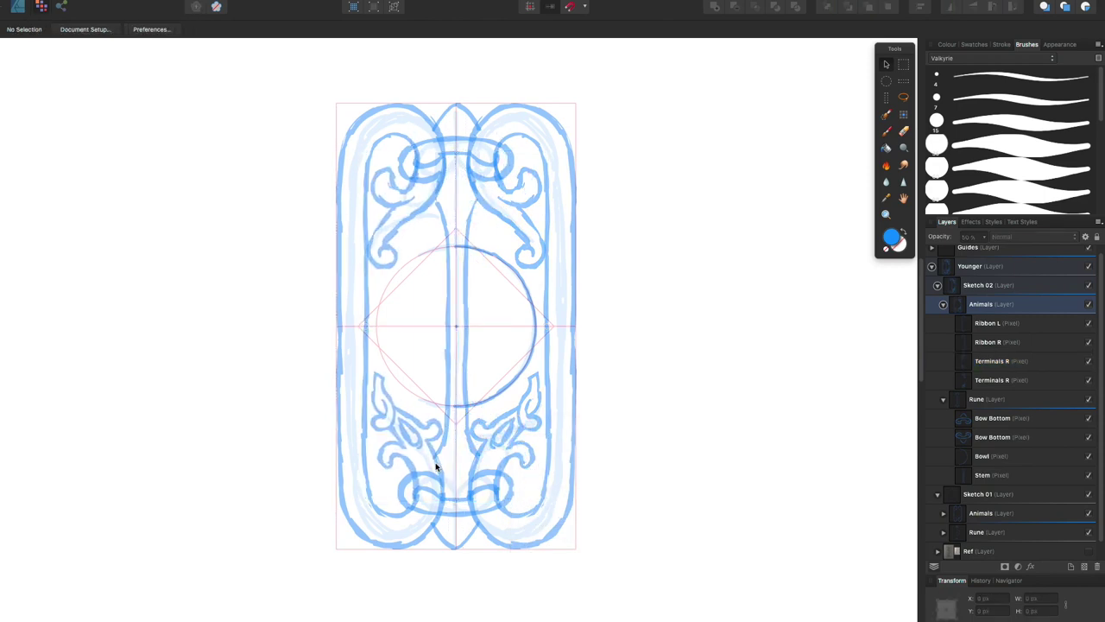
Step: Collapse and hide the old Sketch 01 group
{"action": "left_click", "coordinate": [436, 466]}
{"action": "left_click", "coordinate": [937, 494]}
{"action": "left_click", "coordinate": [1088, 493]}
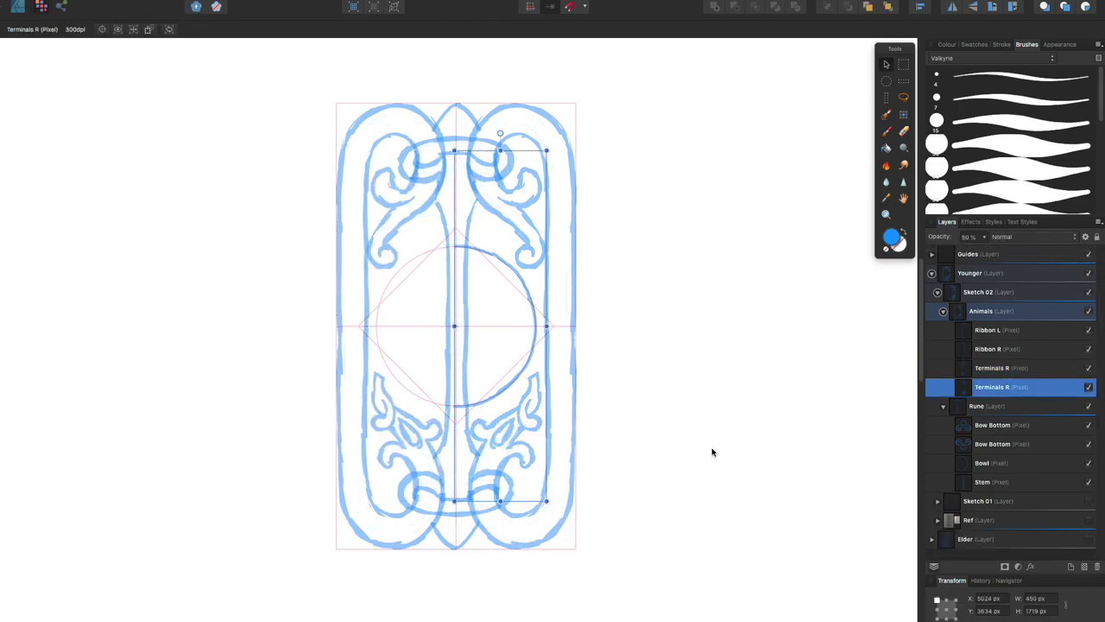
{"action": "key", "text": "super+d"}
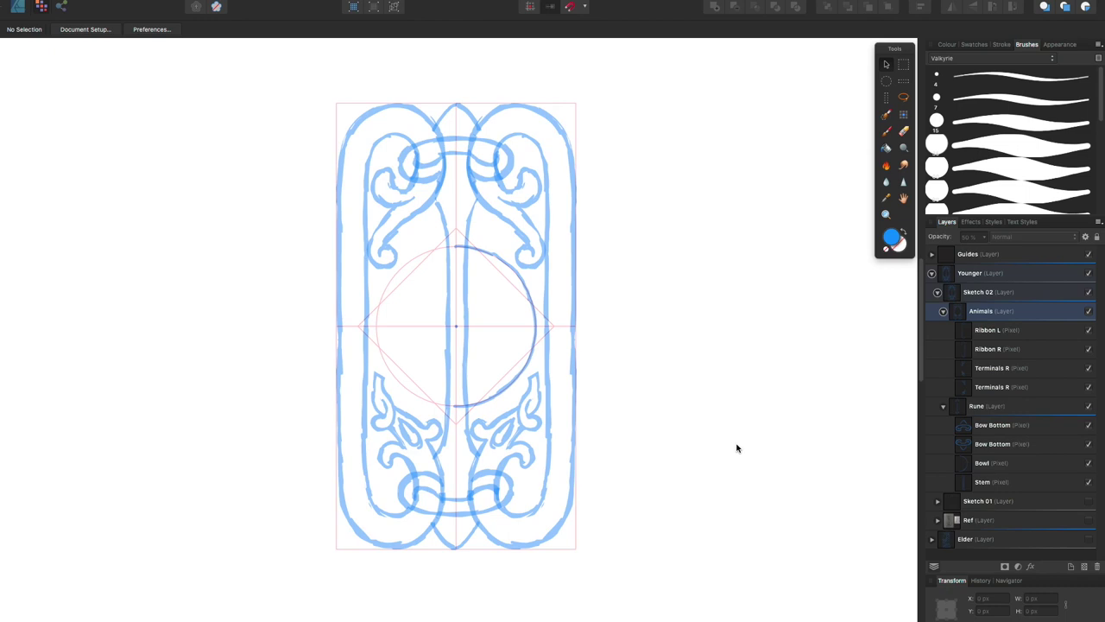
{"action": "left_click", "coordinate": [1015, 464]}
Step: Duplicate the Bowl layer and paint a larger bowl curve back to the stem
{"action": "key", "text": "super+j"}
{"action": "key", "text": "b"}
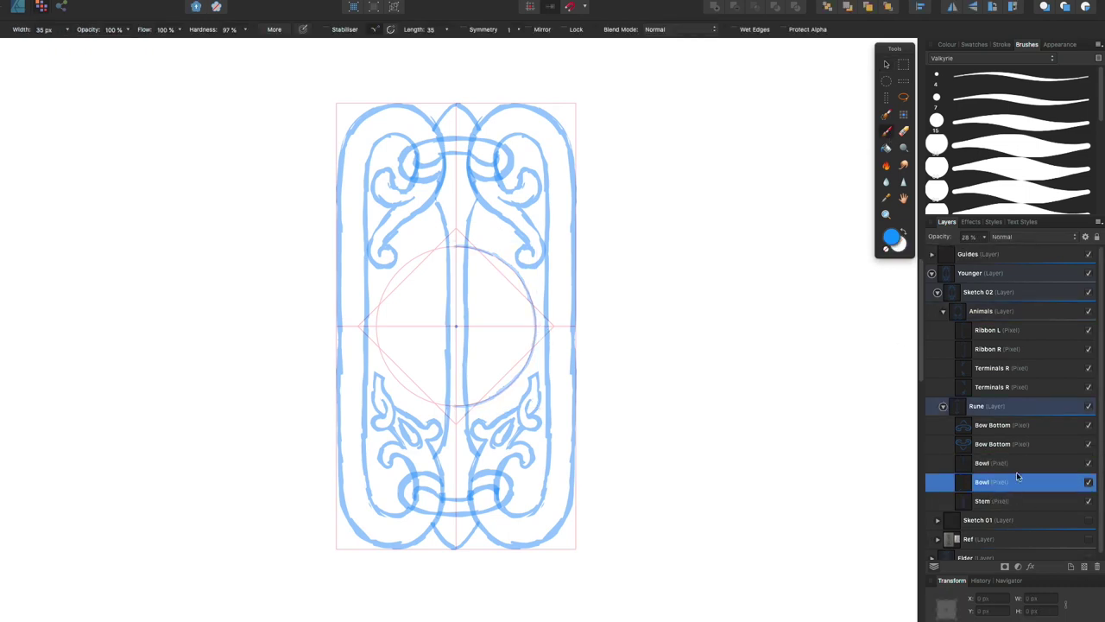
{"action": "left_click", "coordinate": [1016, 464]}
{"action": "mouse_move", "coordinate": [540, 316]}
{"action": "left_mouse_down"}
{"action": "mouse_move", "coordinate": [542, 362]}
{"action": "mouse_move", "coordinate": [457, 412]}
{"action": "left_mouse_up"}
{"action": "mouse_move", "coordinate": [471, 240]}
{"action": "left_mouse_down"}
{"action": "mouse_move", "coordinate": [540, 302]}
{"action": "mouse_move", "coordinate": [515, 288]}
{"action": "mouse_move", "coordinate": [526, 325]}
{"action": "mouse_move", "coordinate": [470, 395]}
{"action": "left_mouse_up"}
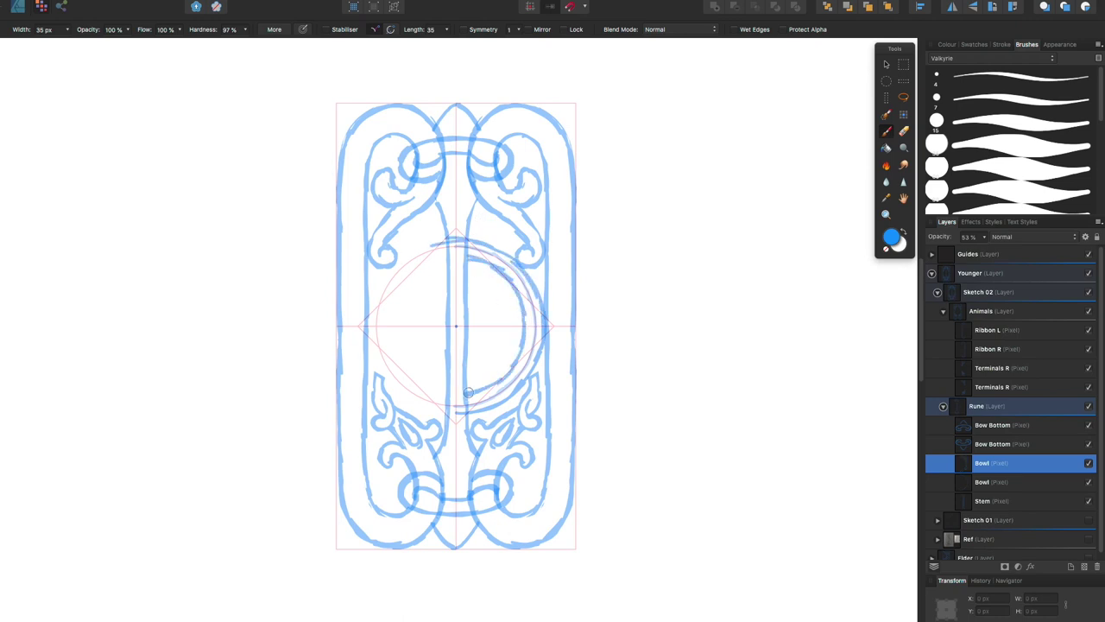
{"action": "key", "text": "e"}
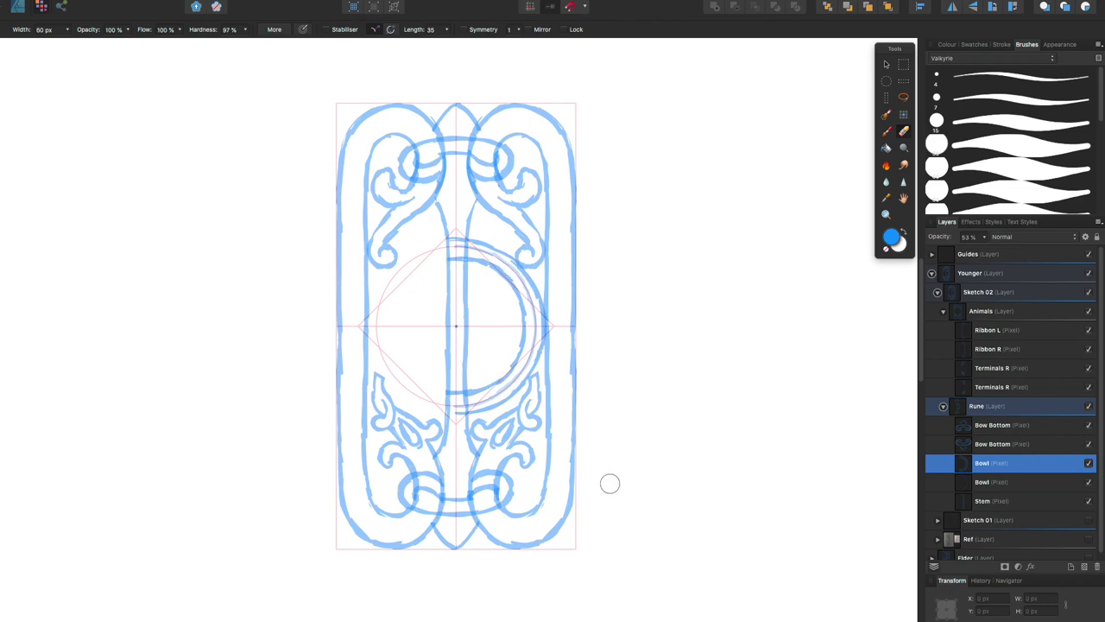
Step: Hide the pink guides and delete the old Bowl layer
{"action": "left_click", "coordinate": [1088, 539]}
{"action": "left_click", "coordinate": [1089, 540]}
{"action": "left_click", "coordinate": [1089, 254]}
{"action": "key", "text": "Delete"}
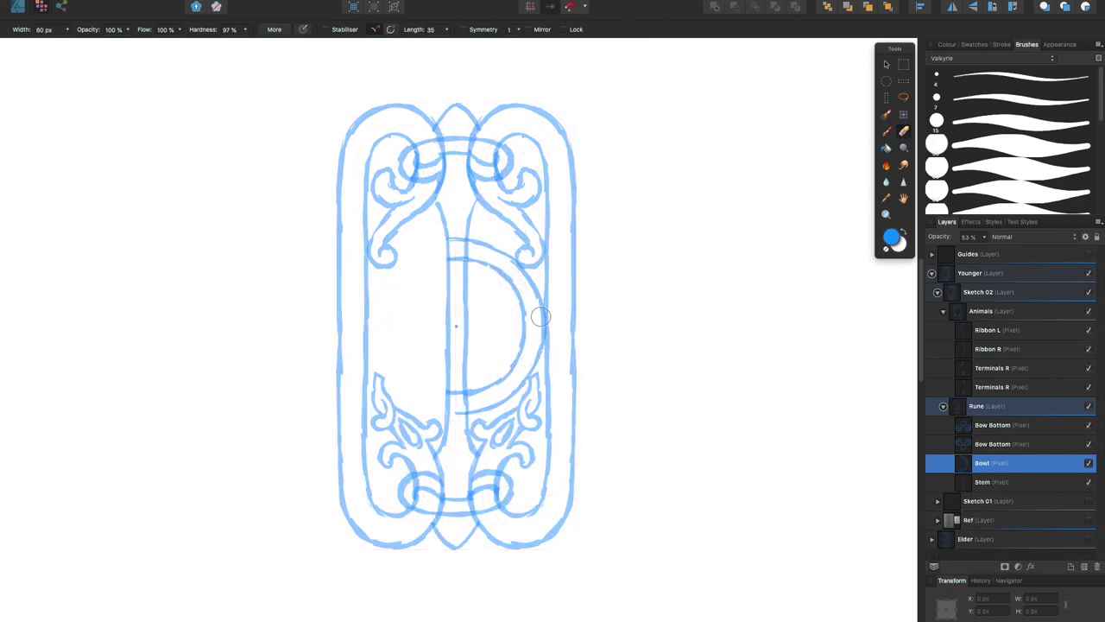
Step: Collapse Animals and Rune, then add a new pixel layer inside a group named Interlace
{"action": "left_click", "coordinate": [943, 311]}
{"action": "left_click", "coordinate": [984, 310]}
{"action": "key", "text": "m"}
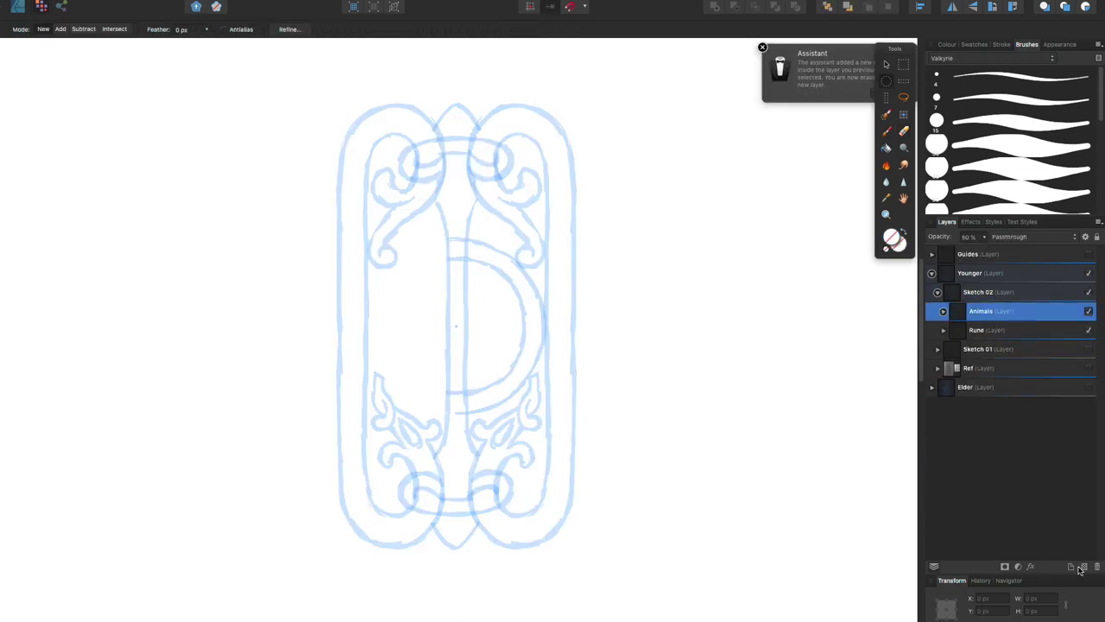
{"action": "left_click", "coordinate": [1080, 567]}
{"action": "type", "text": "Interlace"}
{"action": "key", "text": "Return"}
{"action": "left_click", "coordinate": [1084, 567]}
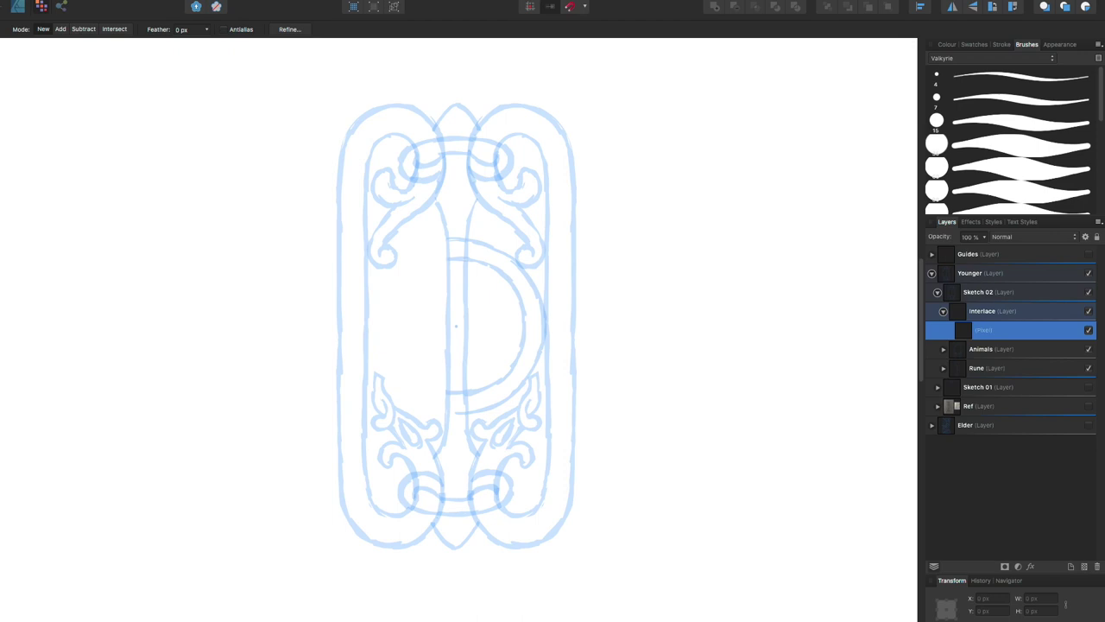
Step: Choose the Paint Brush and set the layer opacity to 50%
{"action": "key", "text": "b"}
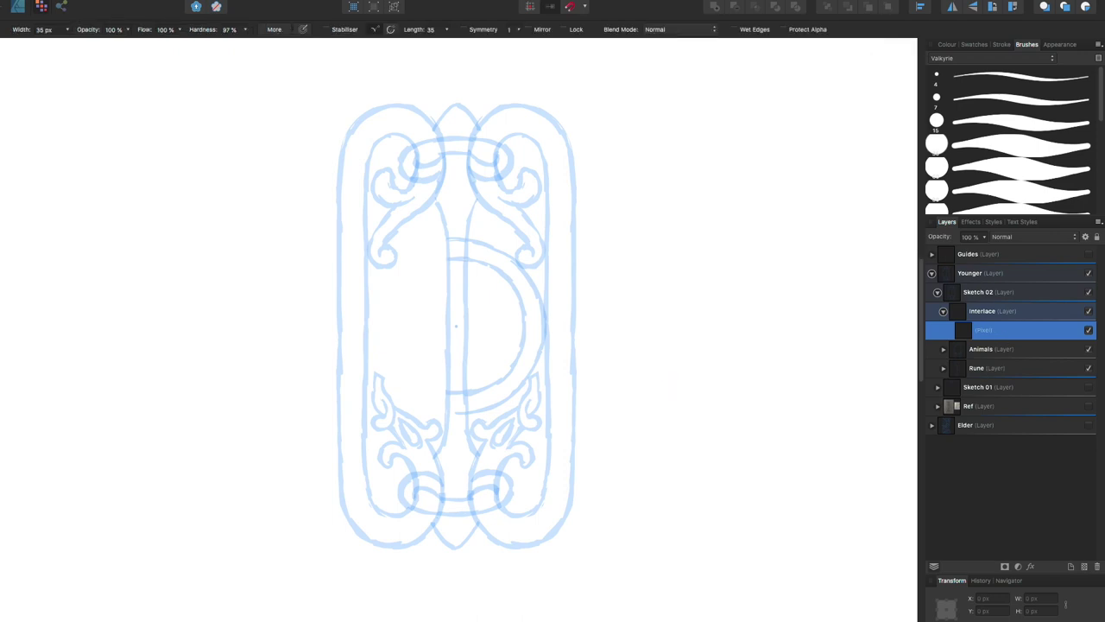
{"action": "mouse_move", "coordinate": [915, 302]}
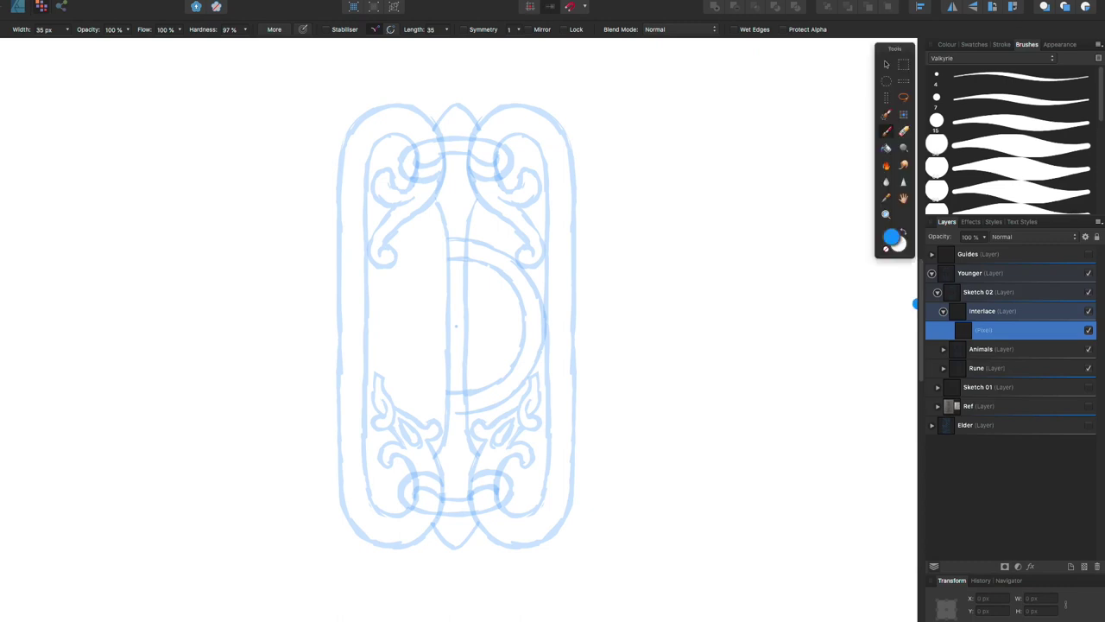
{"action": "key", "text": "5"}
{"action": "scroll", "coordinate": [457, 400], "scroll_direction": "up", "scroll_amount": 2}
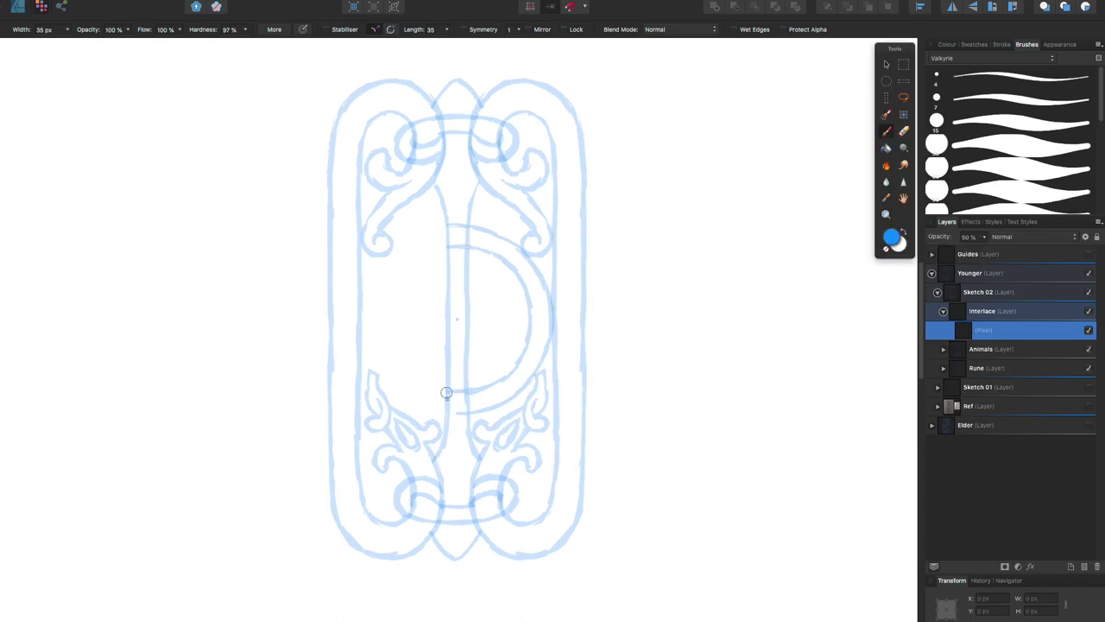
Step: Undo the trial L-shaped and circular interlace marks below the bowl, and hide the Tools panel
{"action": "key", "text": "ctrl+z"}
{"action": "mouse_move", "coordinate": [460, 399]}
{"action": "left_mouse_down"}
{"action": "mouse_move", "coordinate": [492, 359]}
{"action": "mouse_move", "coordinate": [486, 390]}
{"action": "left_mouse_up"}
{"action": "key", "text": "ctrl+z"}
{"action": "key", "text": "ctrl+z"}
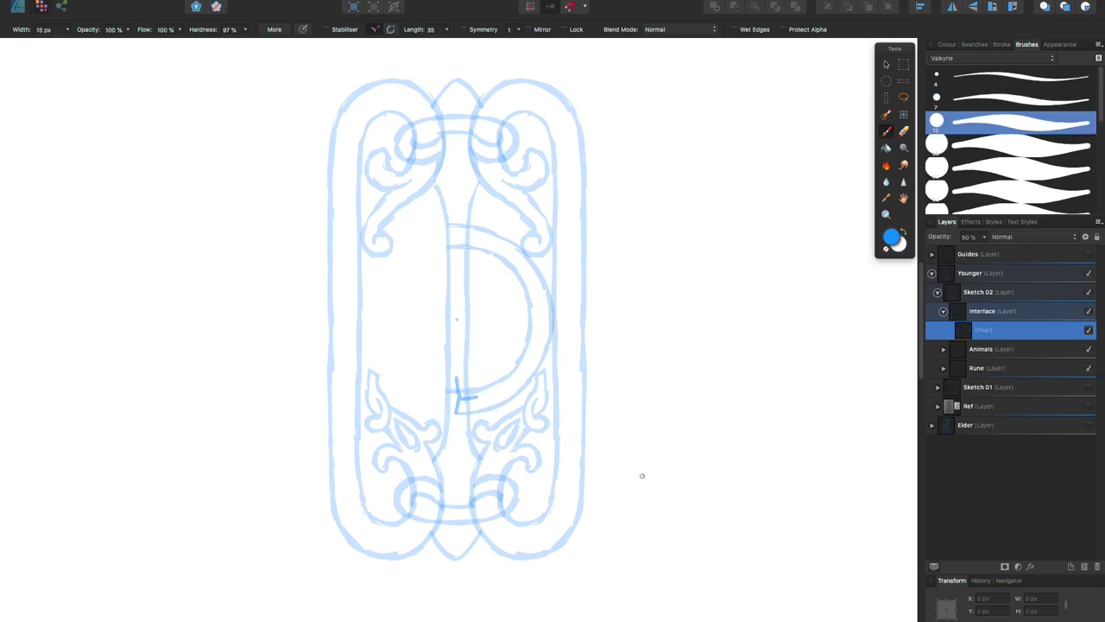
{"action": "key", "text": "ctrl+z"}
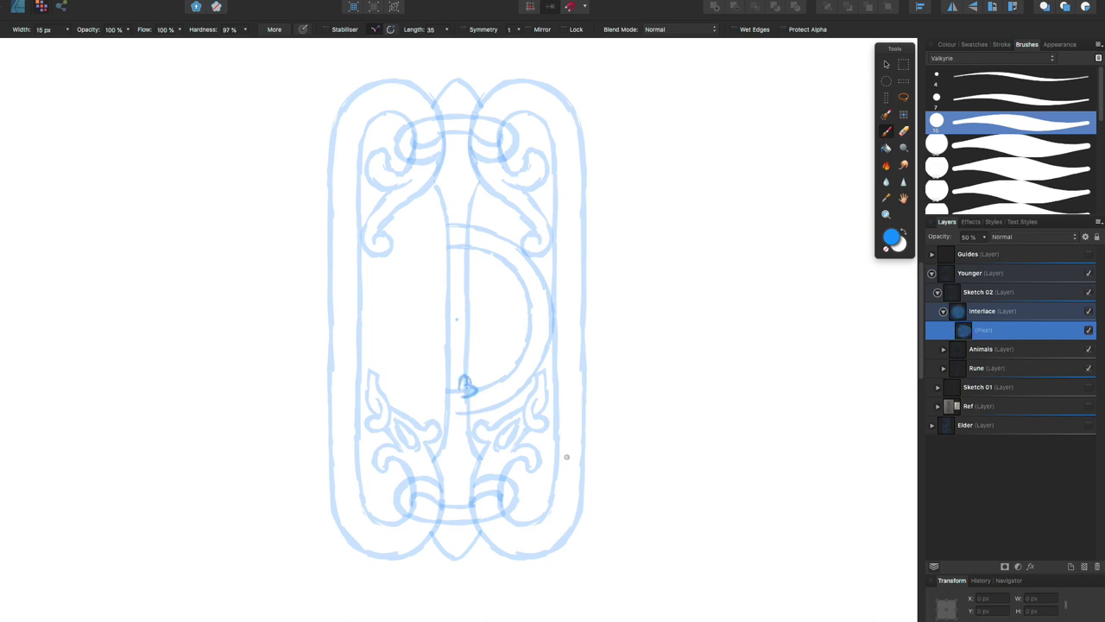
{"action": "key", "text": "ctrl+z"}
{"action": "key", "text": "ctrl+super+t"}
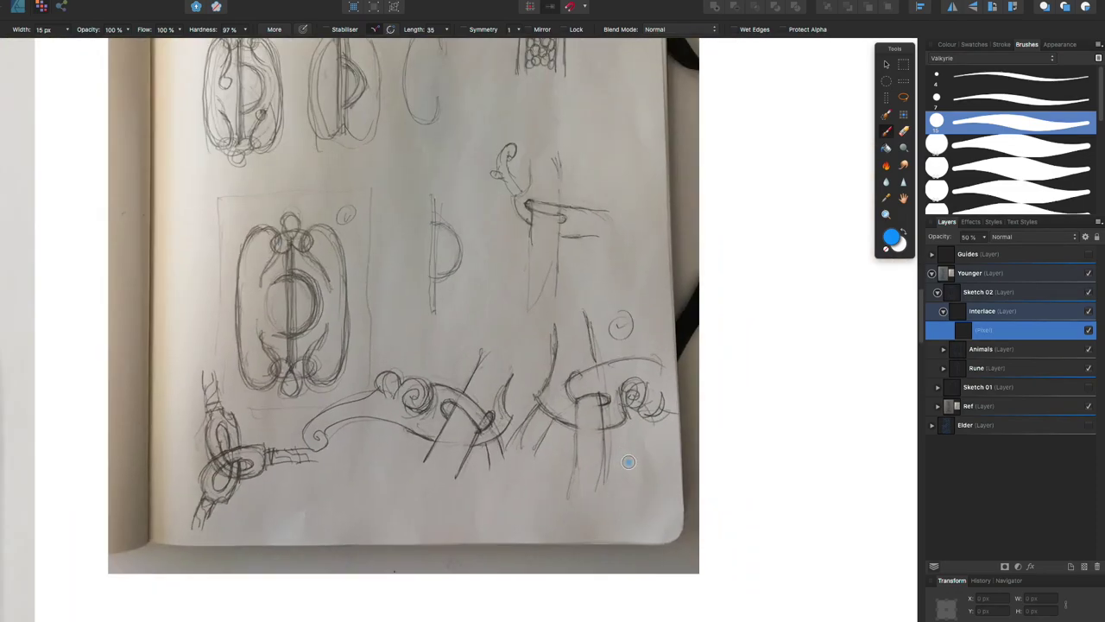
Step: Trace the knot's lines, curve and spiral over the pencil sketch reference
{"action": "left_click_drag", "start_coordinate": [595, 371], "coordinate": [585, 314]}
{"action": "mouse_move", "coordinate": [604, 406]}
{"action": "left_mouse_down"}
{"action": "mouse_move", "coordinate": [539, 404]}
{"action": "mouse_move", "coordinate": [674, 401]}
{"action": "mouse_move", "coordinate": [574, 399]}
{"action": "mouse_move", "coordinate": [544, 466]}
{"action": "left_mouse_up"}
{"action": "left_click_drag", "start_coordinate": [656, 392], "coordinate": [764, 390]}
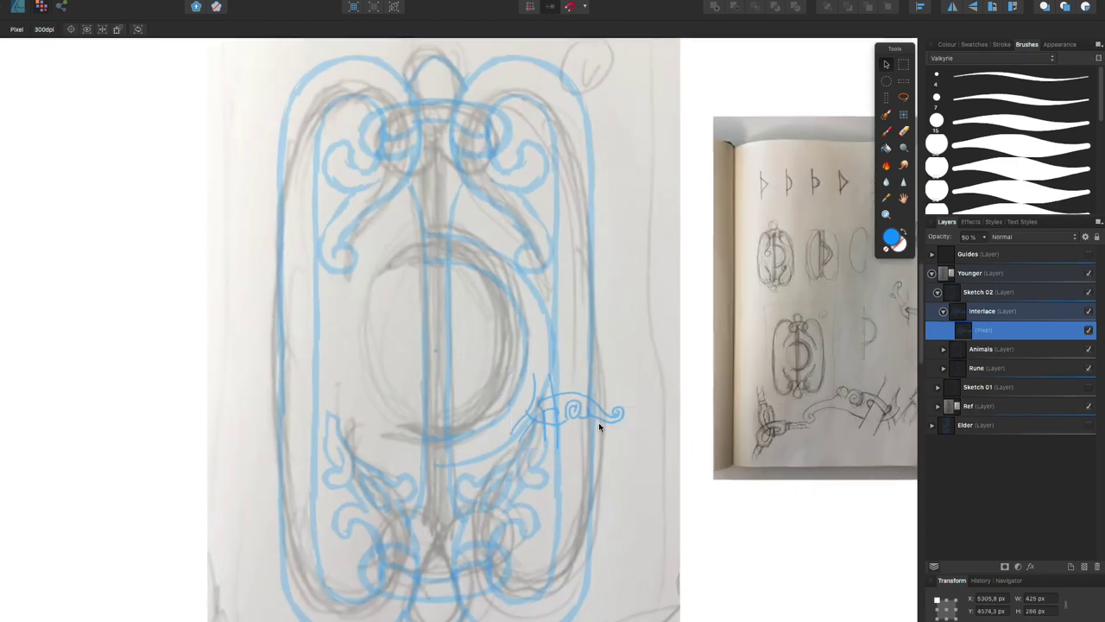
Step: Move the traced knot under the bowl, widen it and fade the layer to 34%
{"action": "key", "text": "v"}
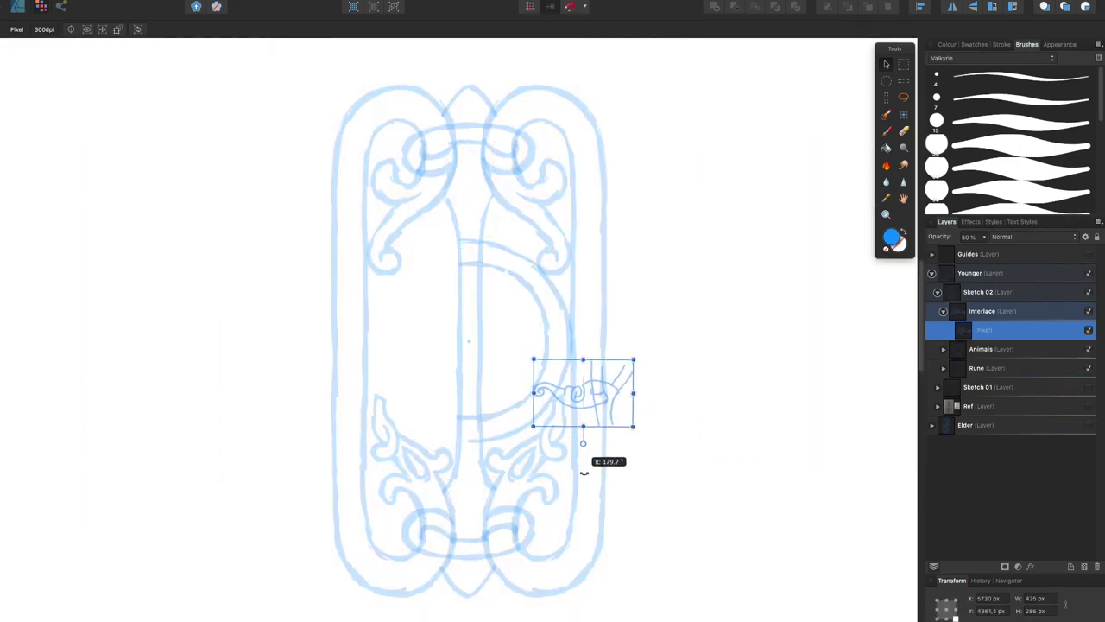
{"action": "mouse_move", "coordinate": [587, 397]}
{"action": "left_mouse_down"}
{"action": "mouse_move", "coordinate": [449, 423]}
{"action": "mouse_move", "coordinate": [523, 425]}
{"action": "mouse_move", "coordinate": [507, 393]}
{"action": "mouse_move", "coordinate": [480, 446]}
{"action": "left_mouse_up"}
{"action": "left_click_drag", "start_coordinate": [986, 236], "coordinate": [968, 246]}
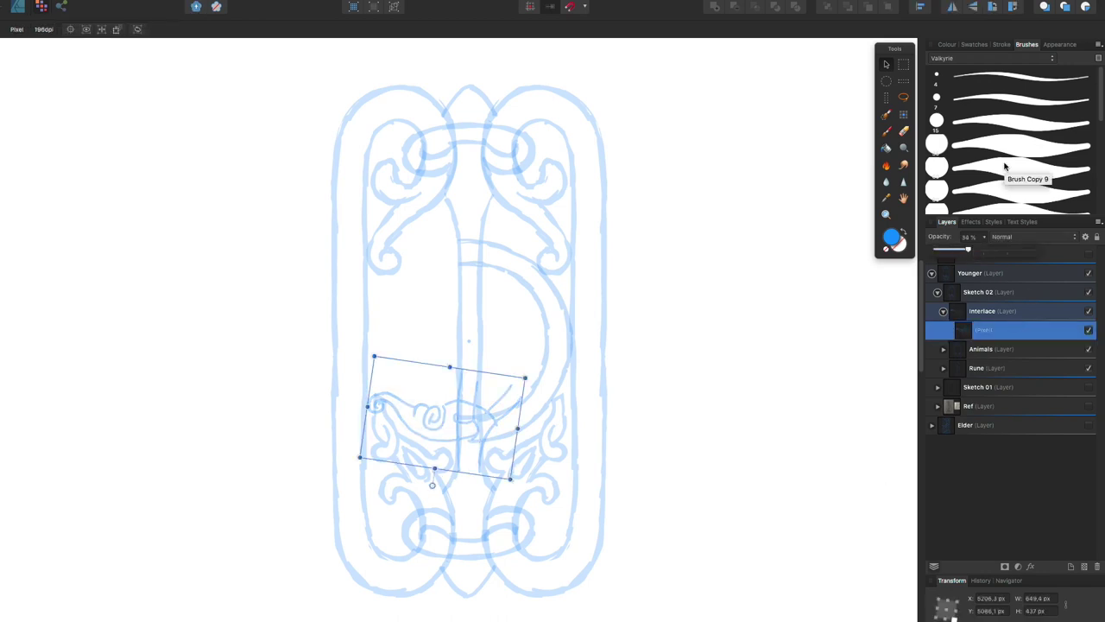
{"action": "left_click", "coordinate": [1004, 166]}
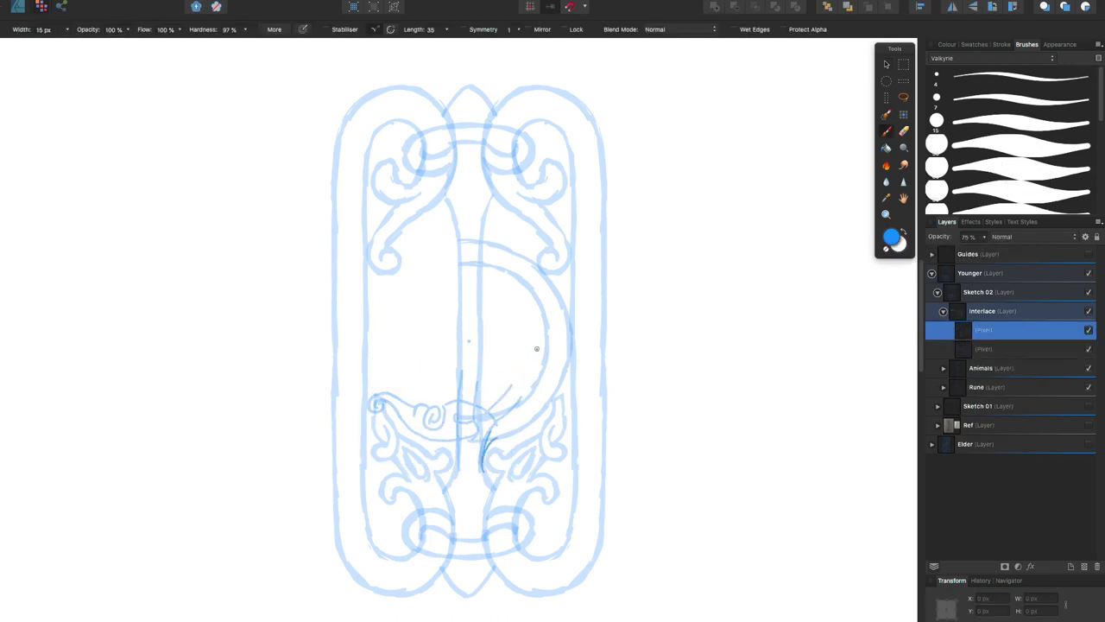
Step: Draw the two vertical stem lines and curved strokes to the right of the stem
{"action": "key", "text": "e"}
{"action": "key", "text": "b"}
{"action": "left_click_drag", "start_coordinate": [459, 352], "coordinate": [457, 458]}
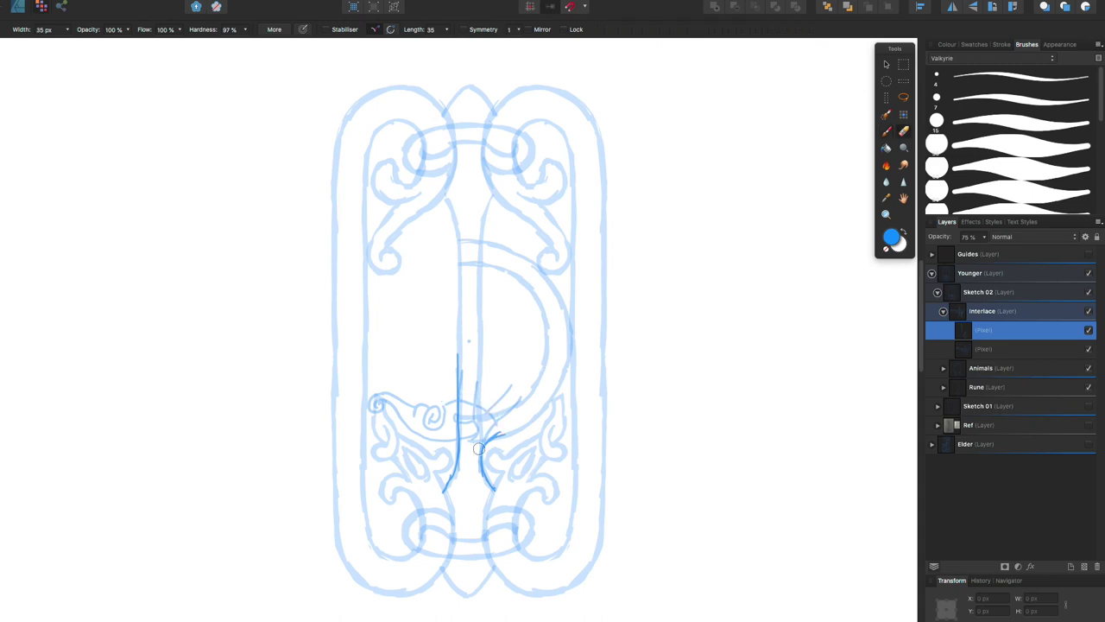
{"action": "key", "text": "ctrl+z"}
{"action": "key", "text": "alt+bracketleft"}
{"action": "key", "text": "e"}
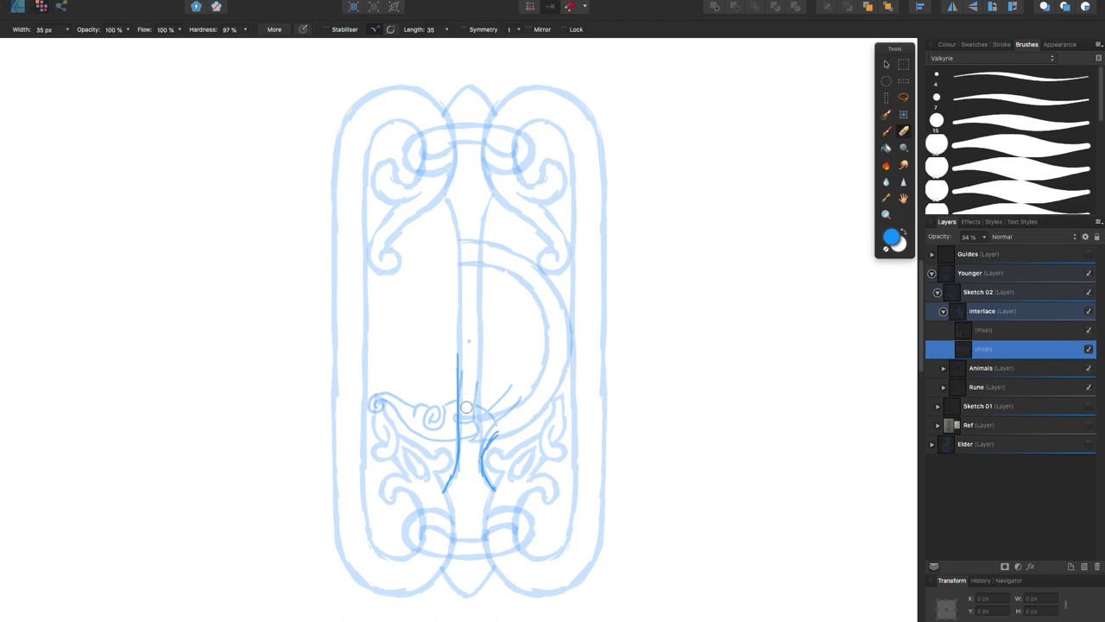
{"action": "key", "text": "b"}
{"action": "left_click", "coordinate": [955, 335]}
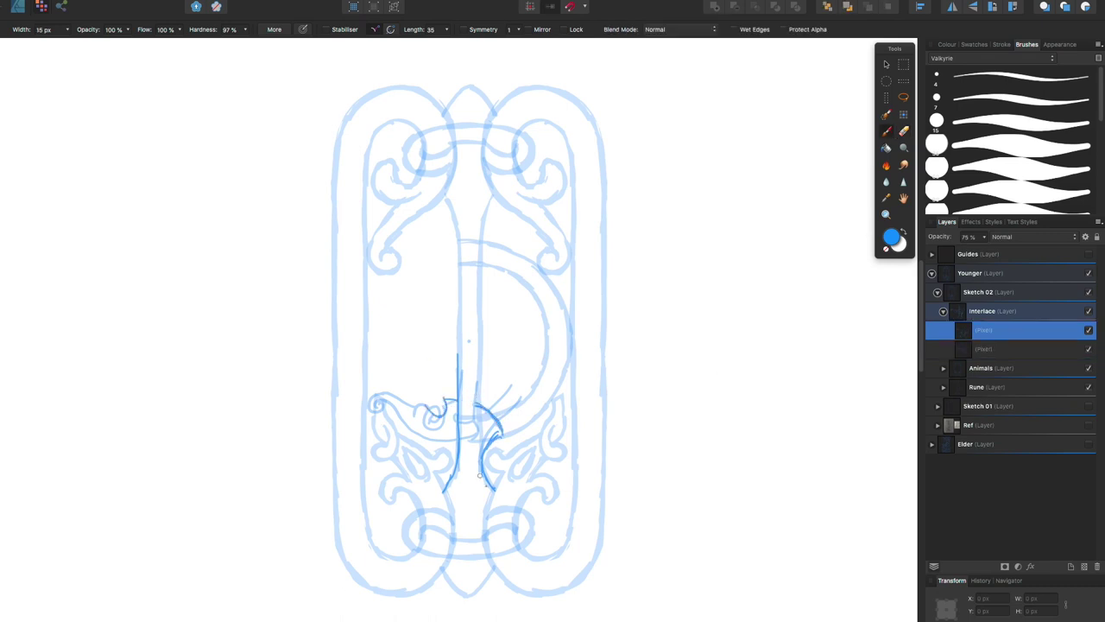
{"action": "left_click_drag", "start_coordinate": [478, 356], "coordinate": [478, 404]}
{"action": "left_click_drag", "start_coordinate": [459, 349], "coordinate": [458, 449]}
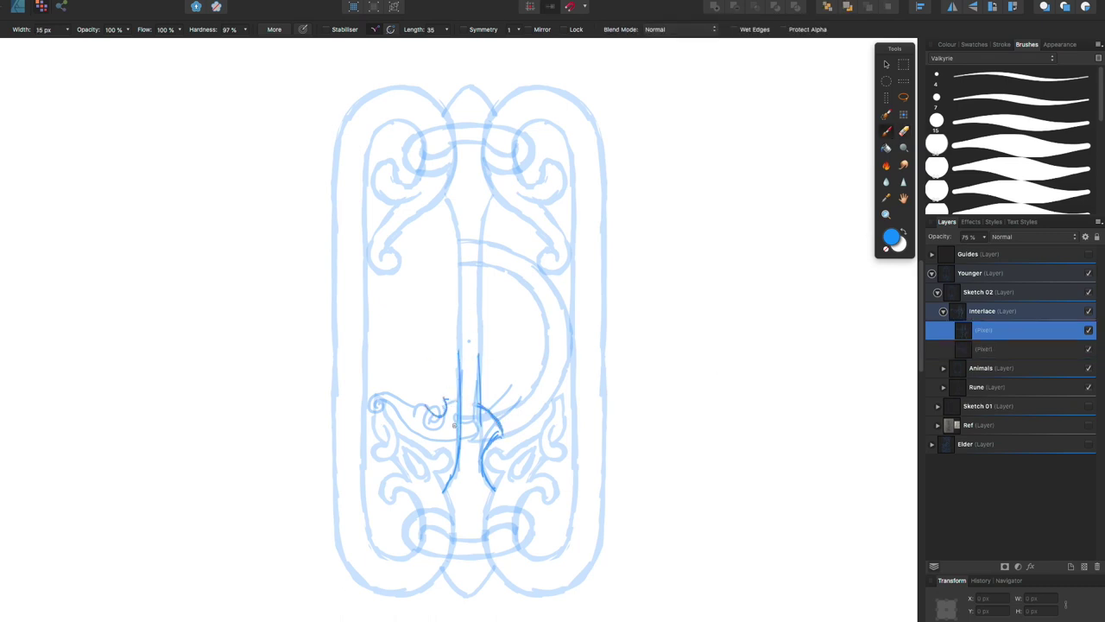
{"action": "mouse_move", "coordinate": [520, 405]}
{"action": "left_mouse_down"}
{"action": "mouse_move", "coordinate": [479, 426]}
{"action": "mouse_move", "coordinate": [423, 398]}
{"action": "mouse_move", "coordinate": [391, 344]}
{"action": "mouse_move", "coordinate": [426, 409]}
{"action": "left_mouse_up"}
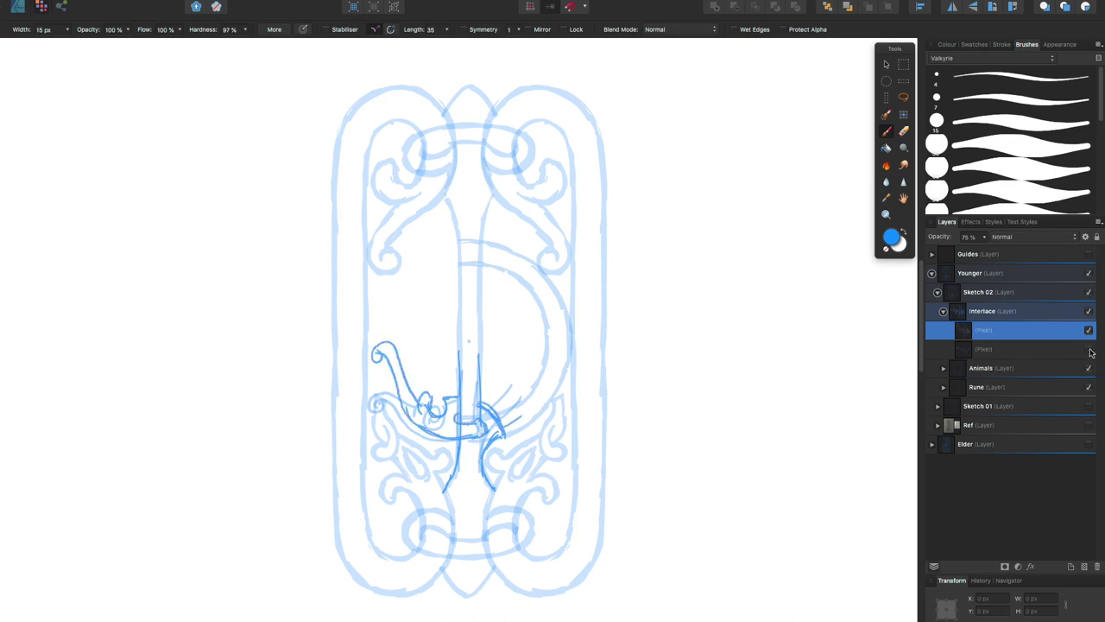
Step: On a new sketch layer, draw a sweeping arc and loop around the knot; hide Animals
{"action": "key", "text": "v"}
{"action": "key", "text": "super+shift+n"}
{"action": "key", "text": "b"}
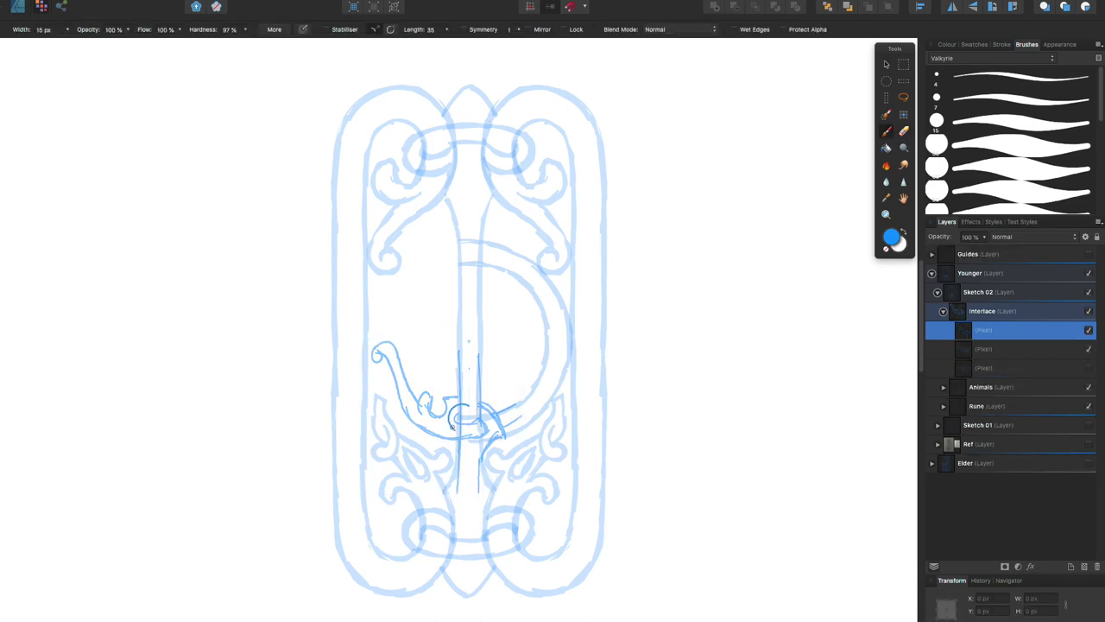
{"action": "mouse_move", "coordinate": [451, 426]}
{"action": "left_mouse_down"}
{"action": "mouse_move", "coordinate": [529, 405]}
{"action": "mouse_move", "coordinate": [484, 436]}
{"action": "mouse_move", "coordinate": [468, 374]}
{"action": "left_mouse_up"}
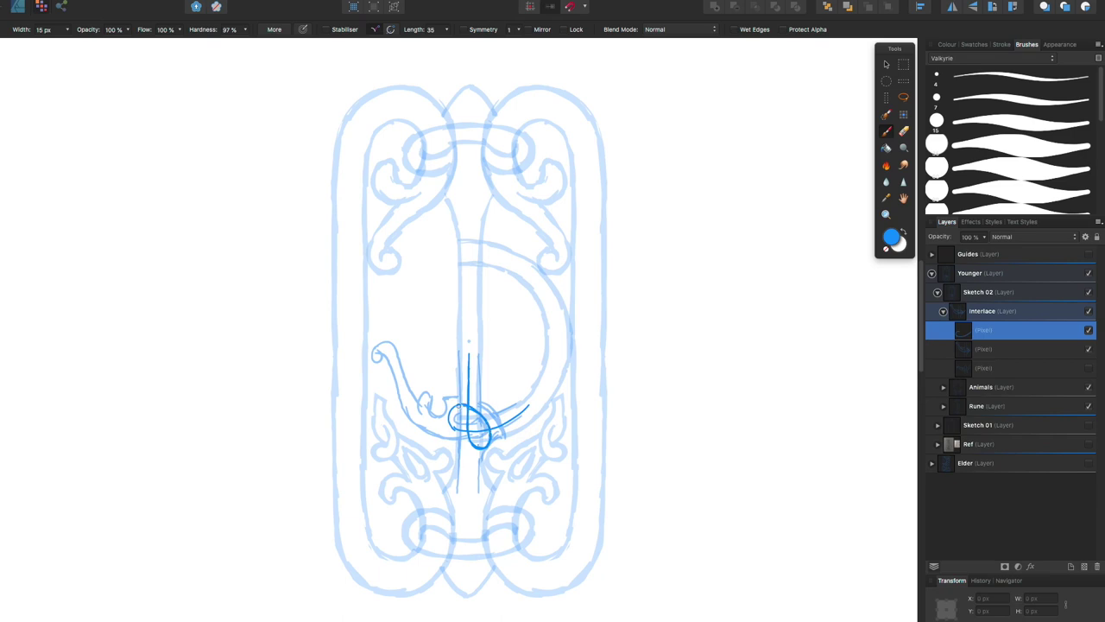
{"action": "left_click_drag", "start_coordinate": [451, 422], "coordinate": [506, 428]}
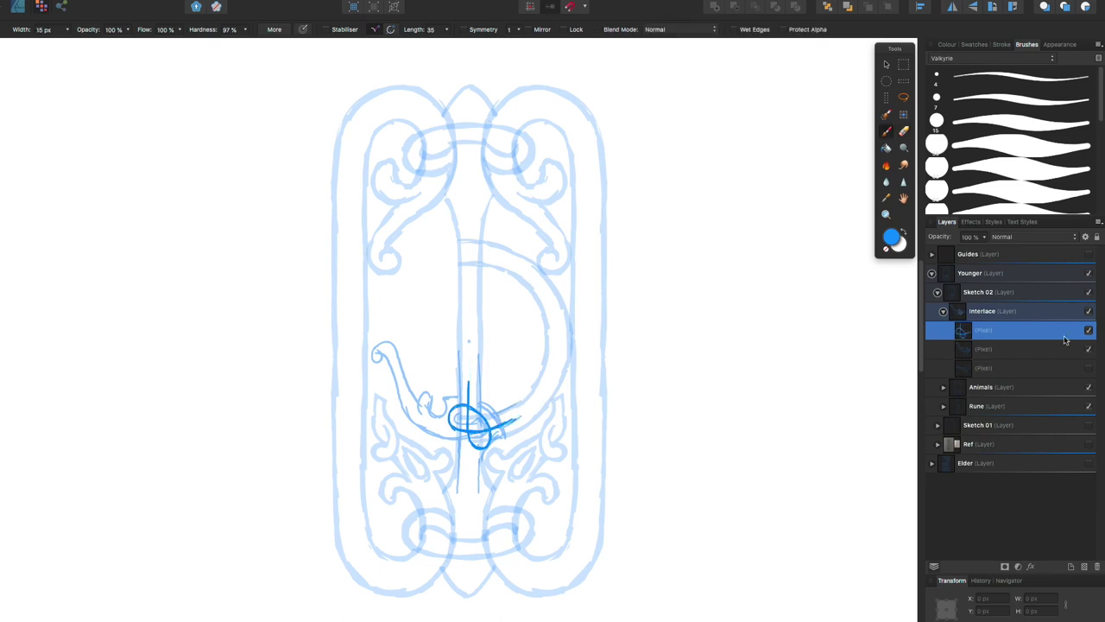
{"action": "key", "text": "v"}
{"action": "left_click", "coordinate": [886, 132]}
{"action": "key", "text": "super+shift+n"}
Step: On the second sketch layer, darken the strokes around the loop and along the centre line
{"action": "left_click", "coordinate": [1088, 407]}
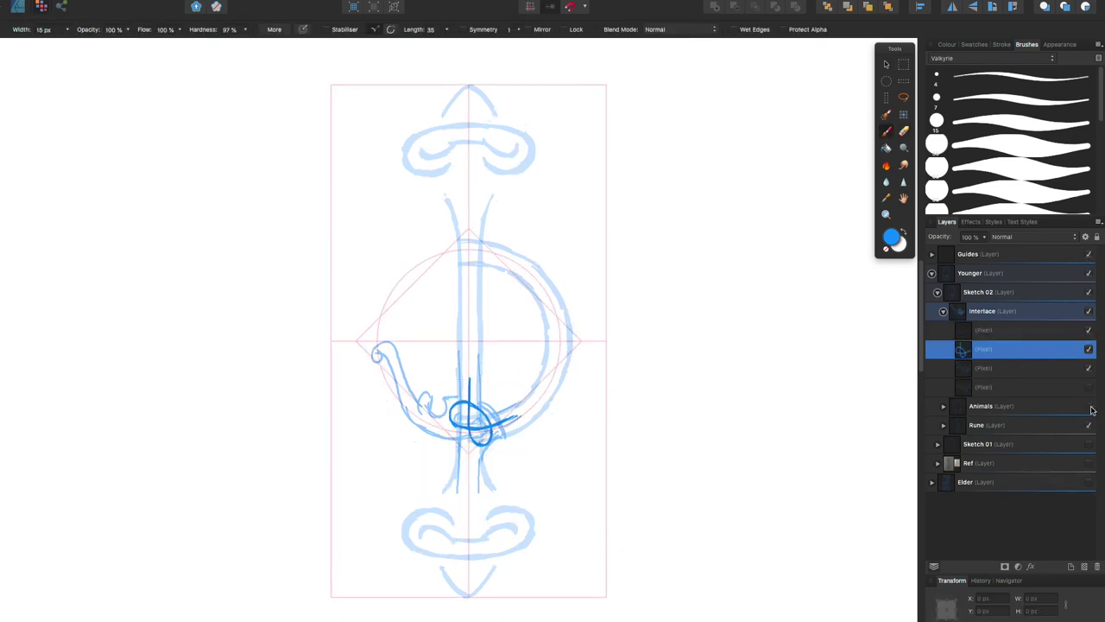
{"action": "key", "text": "alt+bracketright"}
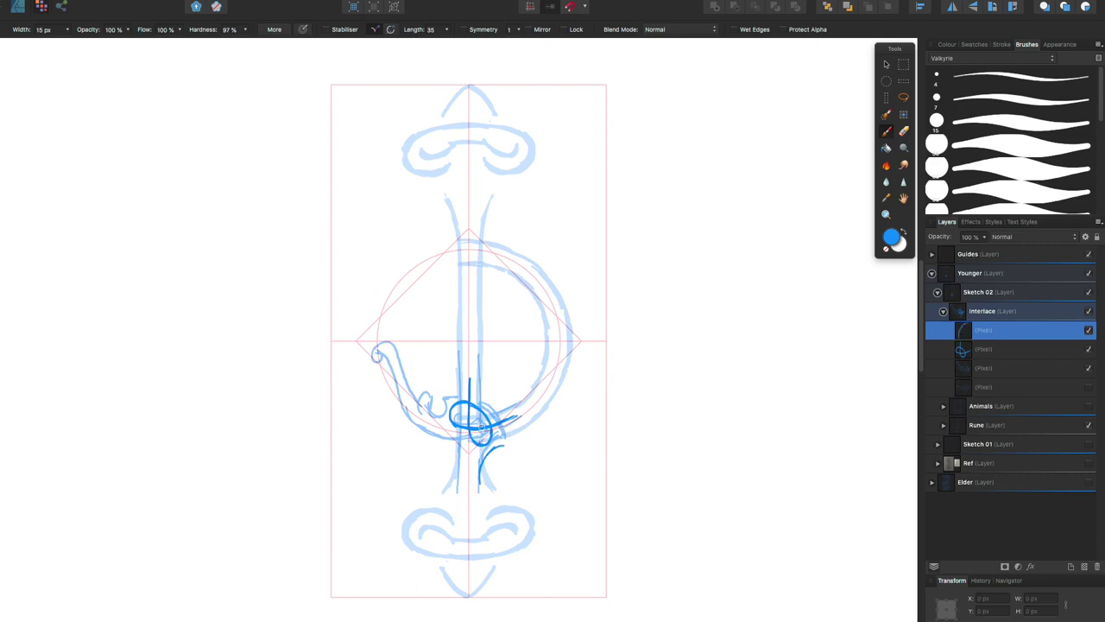
{"action": "key", "text": "v"}
{"action": "left_click", "coordinate": [1027, 349]}
{"action": "key", "text": "b"}
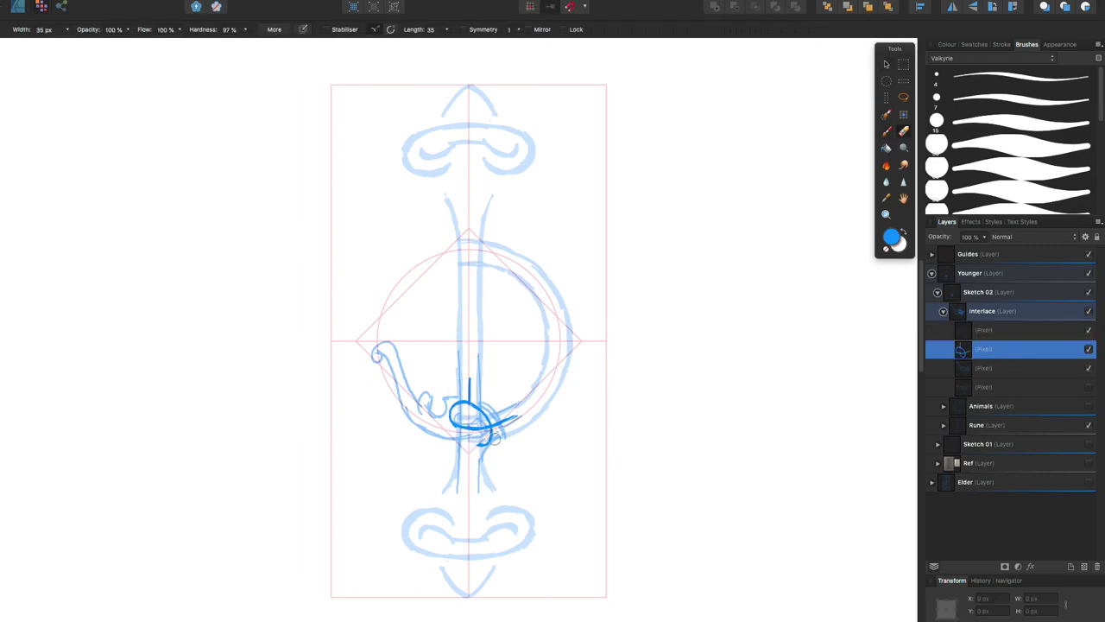
{"action": "left_click_drag", "start_coordinate": [473, 380], "coordinate": [499, 436]}
{"action": "mouse_move", "coordinate": [457, 406]}
{"action": "left_mouse_down"}
{"action": "mouse_move", "coordinate": [501, 432]}
{"action": "mouse_move", "coordinate": [479, 485]}
{"action": "left_mouse_up"}
{"action": "key", "text": "e"}
{"action": "left_click", "coordinate": [984, 330]}
{"action": "key", "text": "b"}
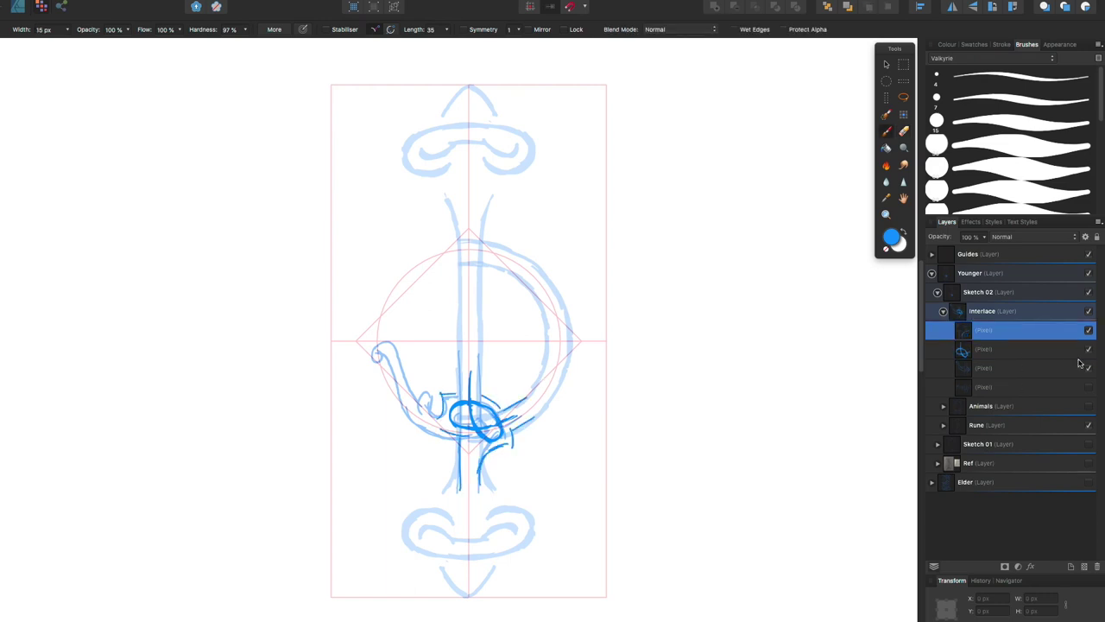
Step: Hide the Rune layer and guides to isolate the interlace sketch, then reselect the top sketch layer
{"action": "left_click", "coordinate": [1088, 425]}
{"action": "left_click", "coordinate": [1087, 425]}
{"action": "left_click", "coordinate": [1088, 425]}
{"action": "left_click", "coordinate": [1087, 253]}
{"action": "left_click", "coordinate": [1088, 254]}
{"action": "left_click", "coordinate": [1088, 254]}
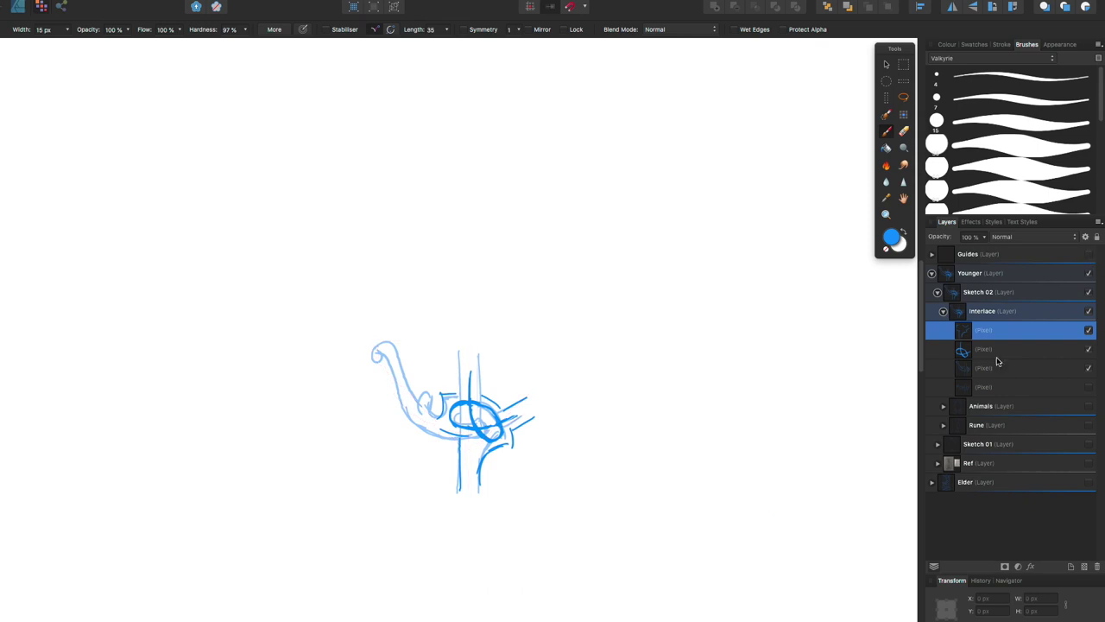
{"action": "left_click", "coordinate": [1043, 349]}
{"action": "left_click", "coordinate": [997, 328]}
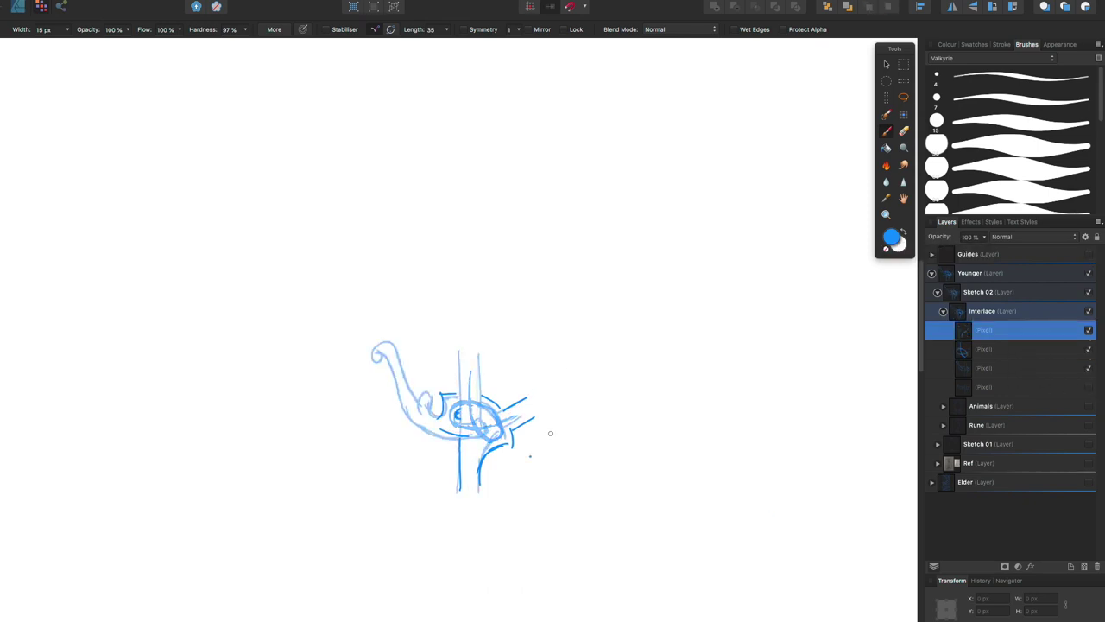
Step: Paint curves through the loop, a long diagonal across the knot and the vertical stem lines
{"action": "left_click_drag", "start_coordinate": [472, 434], "coordinate": [538, 413]}
{"action": "mouse_move", "coordinate": [524, 403]}
{"action": "left_mouse_down"}
{"action": "mouse_move", "coordinate": [454, 418]}
{"action": "mouse_move", "coordinate": [499, 438]}
{"action": "mouse_move", "coordinate": [481, 470]}
{"action": "left_mouse_up"}
{"action": "left_click_drag", "start_coordinate": [459, 343], "coordinate": [459, 405]}
{"action": "mouse_move", "coordinate": [440, 391]}
{"action": "left_mouse_down"}
{"action": "mouse_move", "coordinate": [495, 404]}
{"action": "mouse_move", "coordinate": [501, 440]}
{"action": "left_mouse_up"}
{"action": "key", "text": "e"}
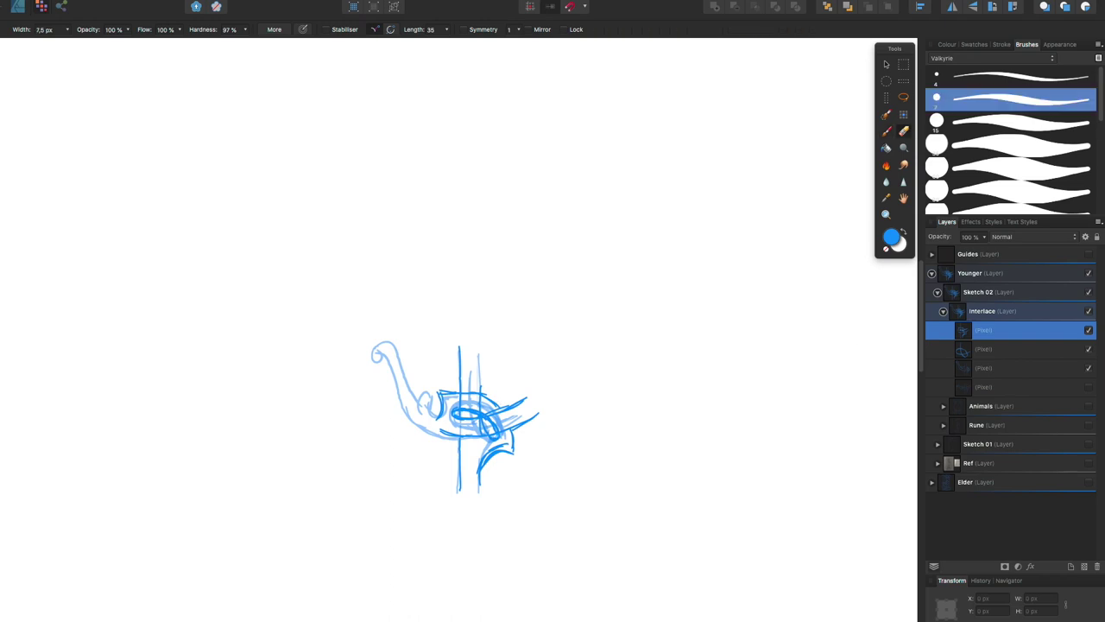
{"action": "key", "text": "b"}
{"action": "left_click_drag", "start_coordinate": [503, 402], "coordinate": [514, 453]}
{"action": "left_click_drag", "start_coordinate": [478, 361], "coordinate": [499, 448]}
{"action": "left_click_drag", "start_coordinate": [438, 394], "coordinate": [477, 388]}
Step: Show the guides, erase stray strokes below the knot with a larger eraser, and show Animals again
{"action": "left_click", "coordinate": [1088, 254]}
{"action": "left_click_drag", "start_coordinate": [398, 406], "coordinate": [475, 442]}
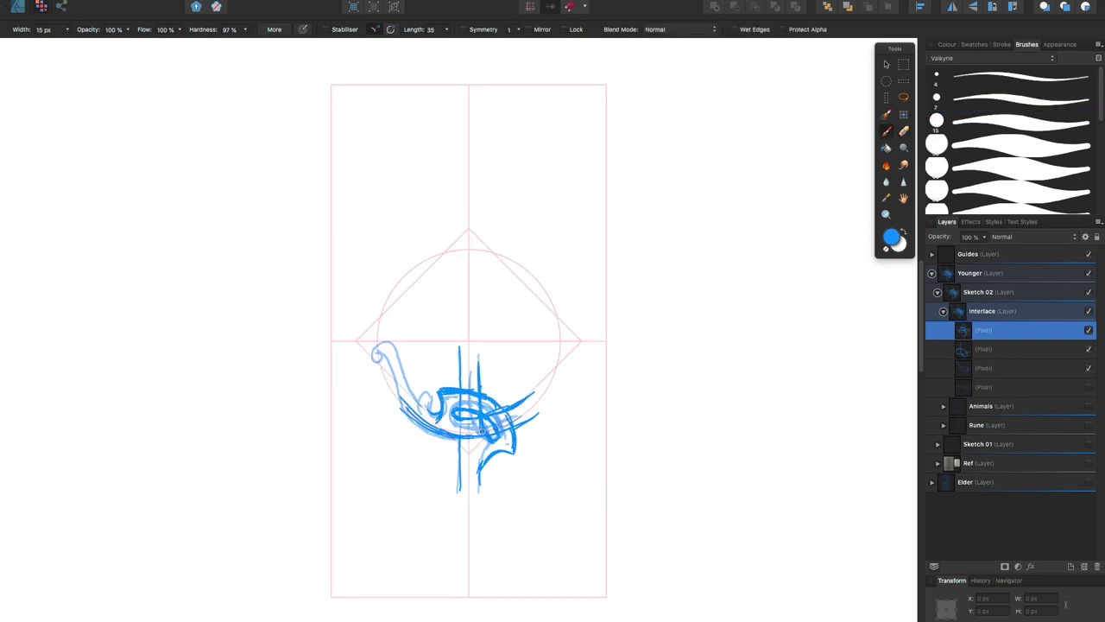
{"action": "key", "text": "e"}
{"action": "left_click", "coordinate": [1010, 145]}
{"action": "left_click_drag", "start_coordinate": [396, 405], "coordinate": [460, 431]}
{"action": "left_click_drag", "start_coordinate": [440, 394], "coordinate": [490, 399]}
{"action": "key", "text": "b"}
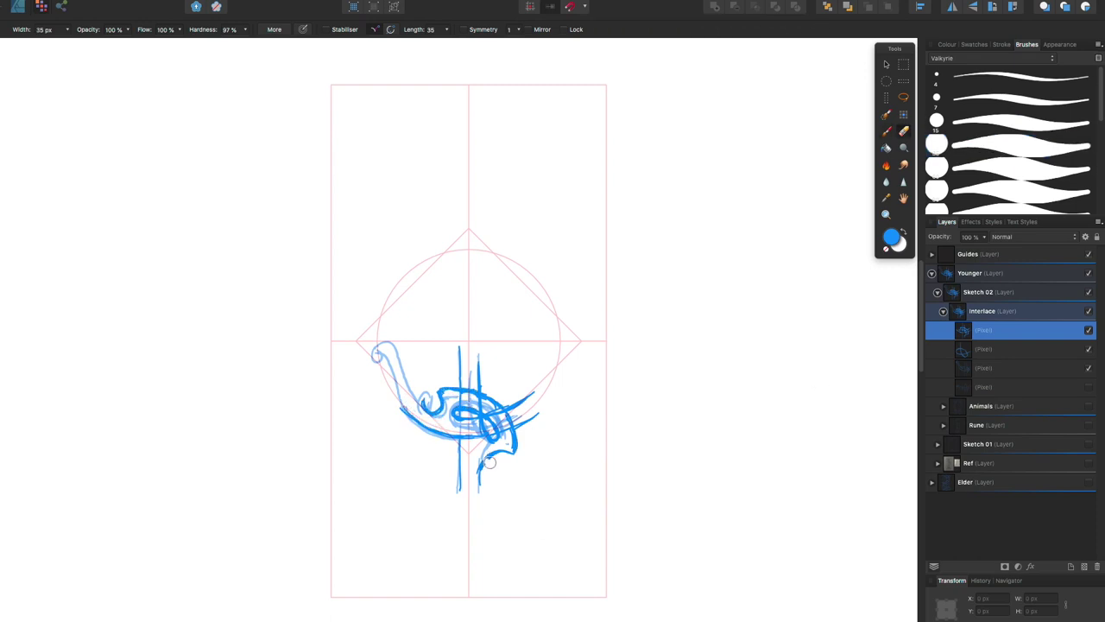
{"action": "left_click", "coordinate": [1087, 406]}
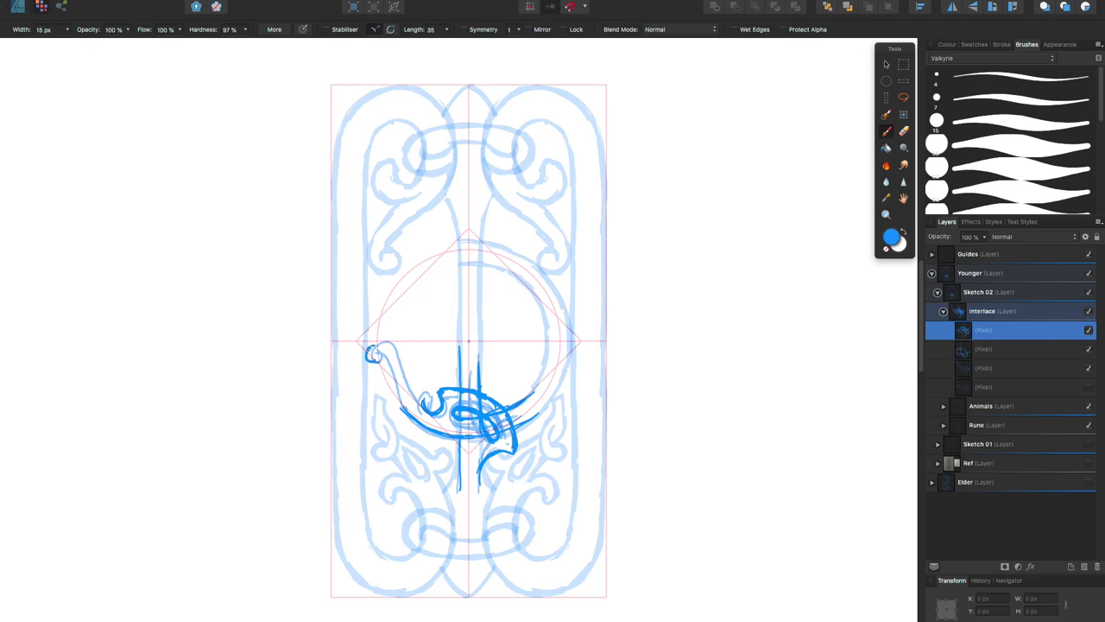
Step: Undo the thick neck strokes, select the Terminals R layers, then nudge the top sketch up slightly
{"action": "mouse_move", "coordinate": [423, 423]}
{"action": "left_mouse_down"}
{"action": "mouse_move", "coordinate": [380, 358]}
{"action": "mouse_move", "coordinate": [431, 427]}
{"action": "mouse_move", "coordinate": [566, 346]}
{"action": "mouse_move", "coordinate": [562, 370]}
{"action": "left_mouse_up"}
{"action": "key", "text": "ctrl+z"}
{"action": "key", "text": "ctrl+z"}
{"action": "key", "text": "ctrl+z"}
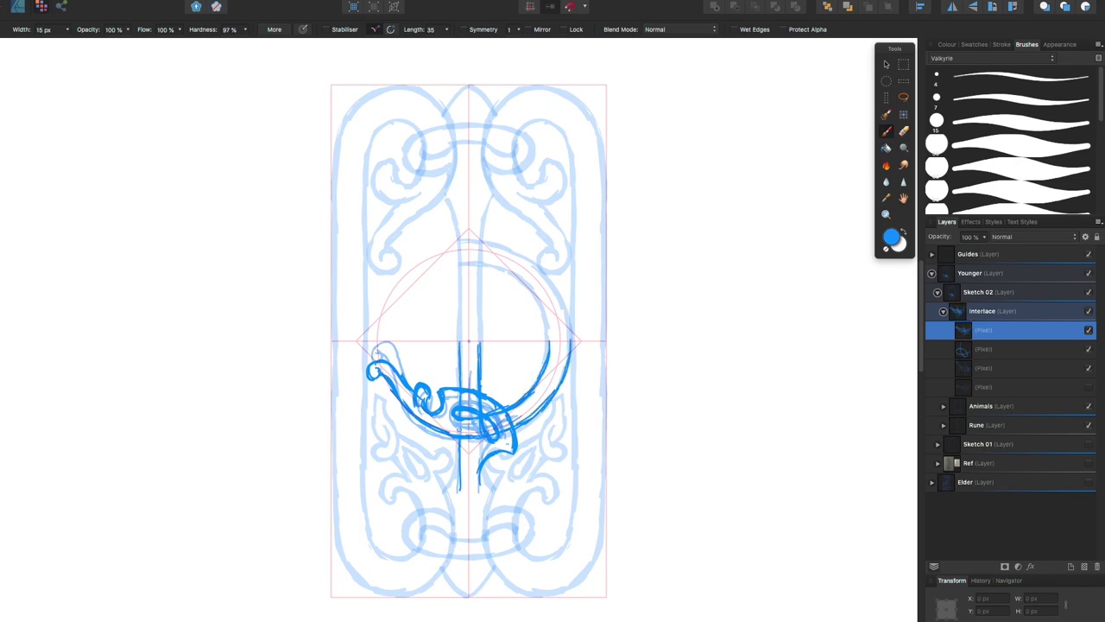
{"action": "key", "text": "v"}
{"action": "left_click", "coordinate": [942, 406]}
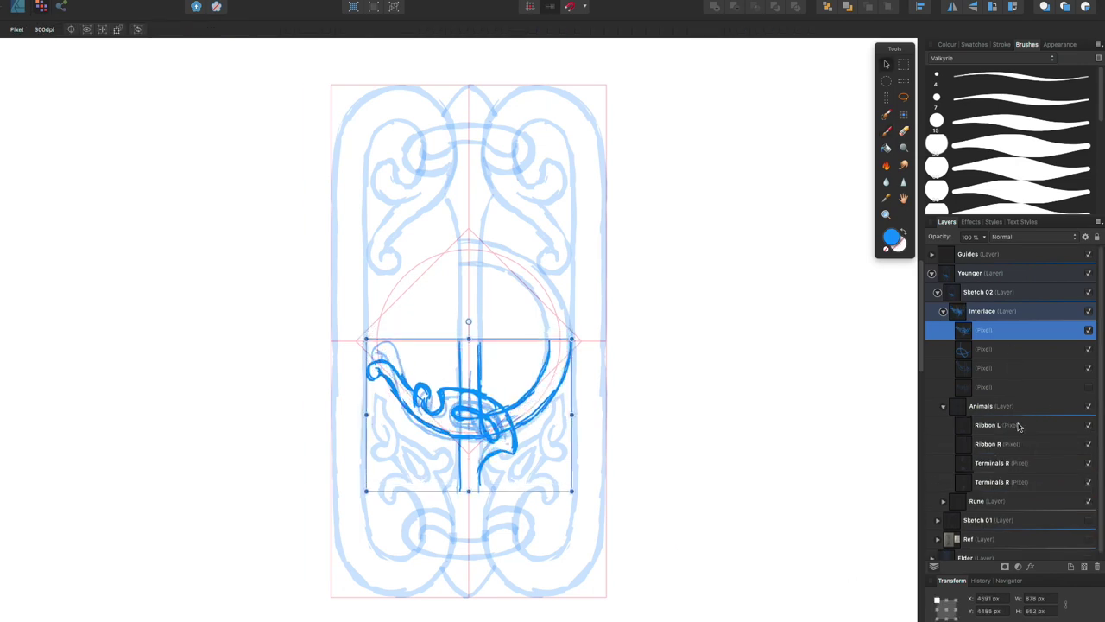
{"action": "left_click", "coordinate": [993, 462]}
{"action": "left_click", "coordinate": [992, 481], "text": "shift"}
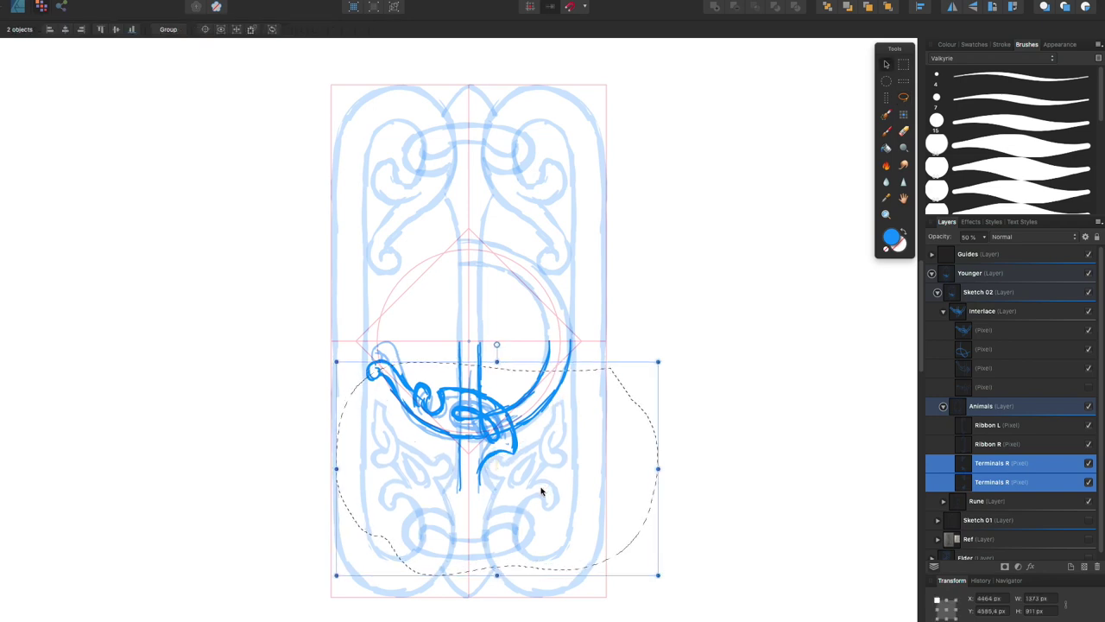
{"action": "left_click", "coordinate": [984, 329]}
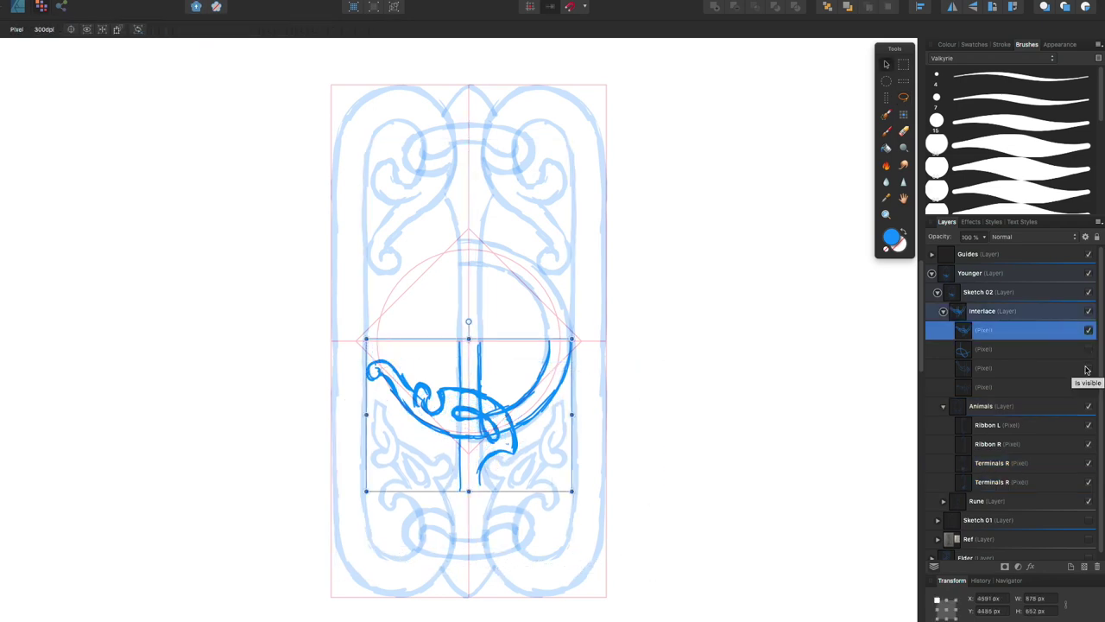
{"action": "key", "text": "shift+Up"}
{"action": "key", "text": "shift+Up"}
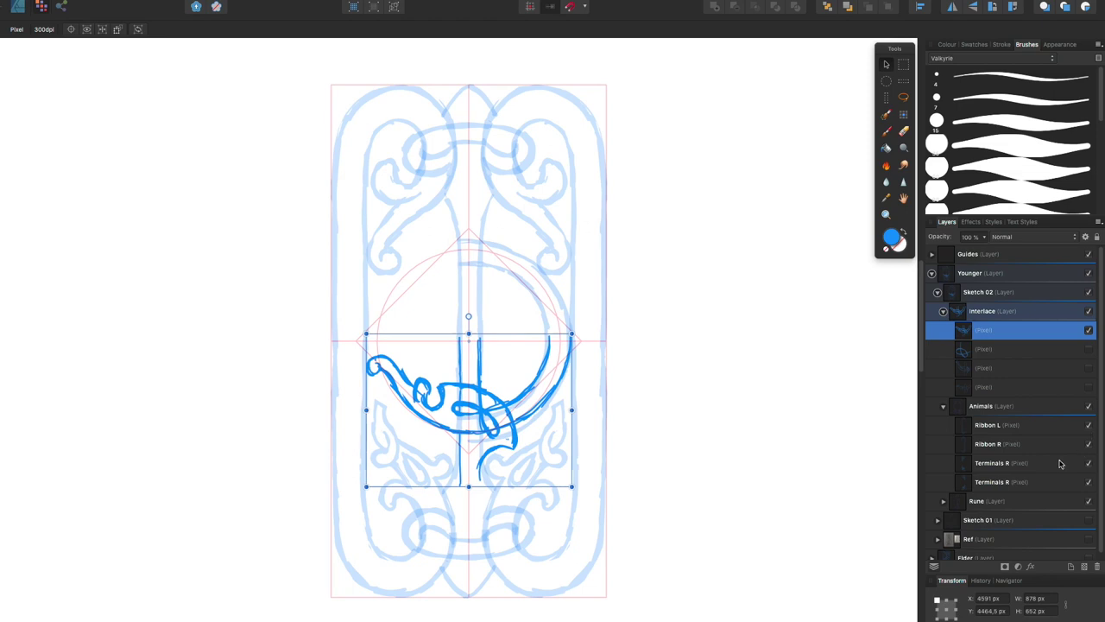
Step: Duplicate the sketch layer and extend the stem stroke downward into the lower bowl, cleaning up with the eraser
{"action": "left_click", "coordinate": [942, 501]}
{"action": "key", "text": "b"}
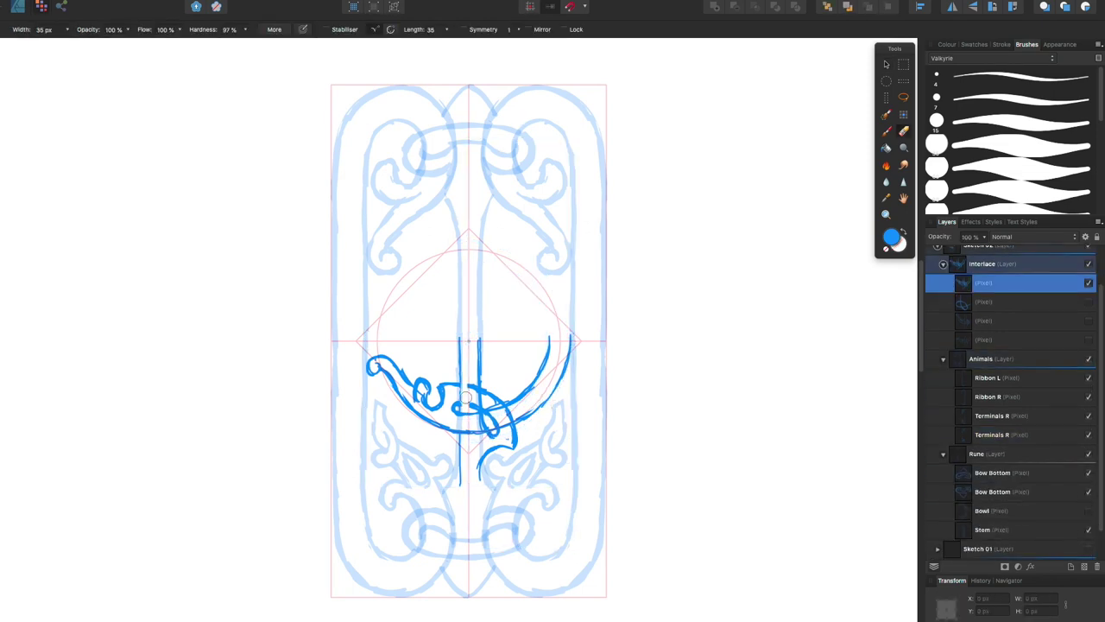
{"action": "key", "text": "super+j"}
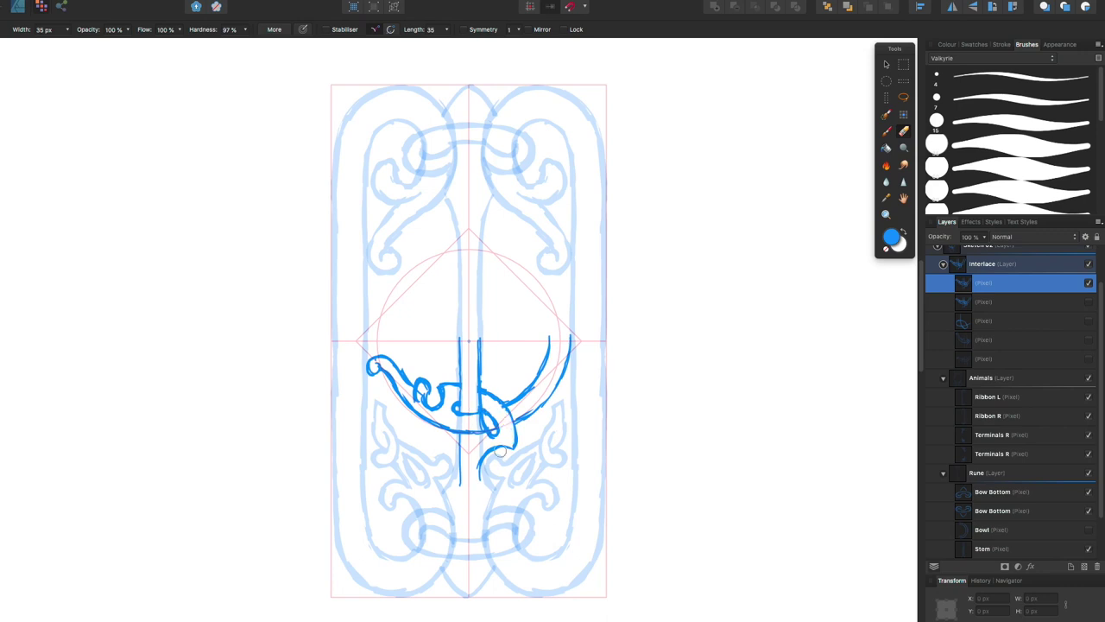
{"action": "key", "text": "b"}
{"action": "key", "text": "e"}
{"action": "mouse_move", "coordinate": [457, 448]}
{"action": "left_mouse_down"}
{"action": "mouse_move", "coordinate": [444, 490]}
{"action": "mouse_move", "coordinate": [489, 516]}
{"action": "left_mouse_up"}
{"action": "key", "text": "b"}
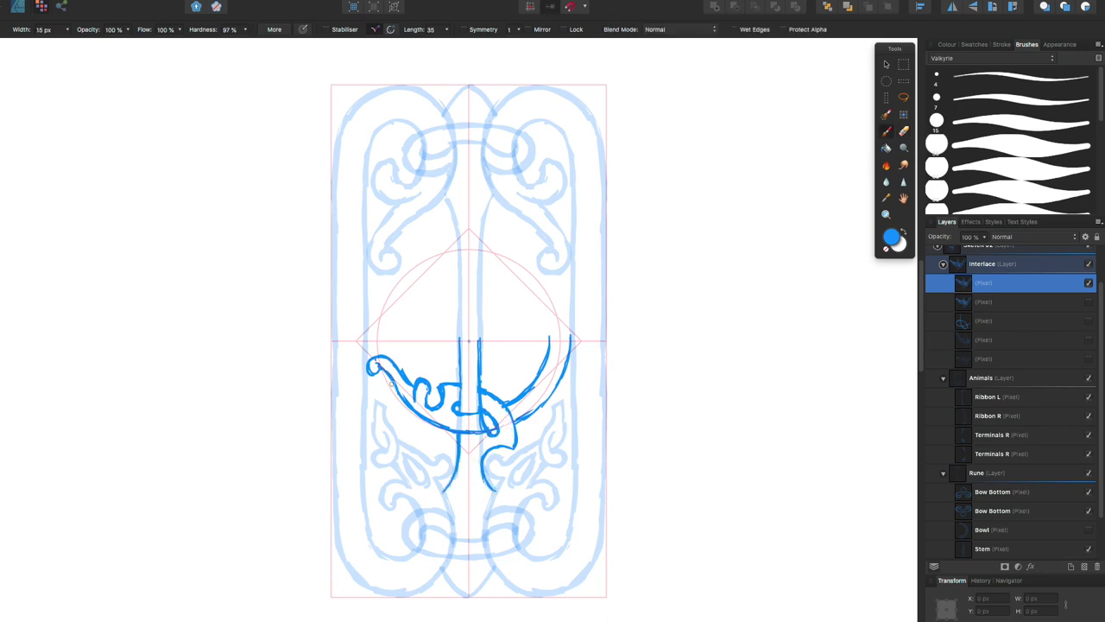
{"action": "key", "text": "e"}
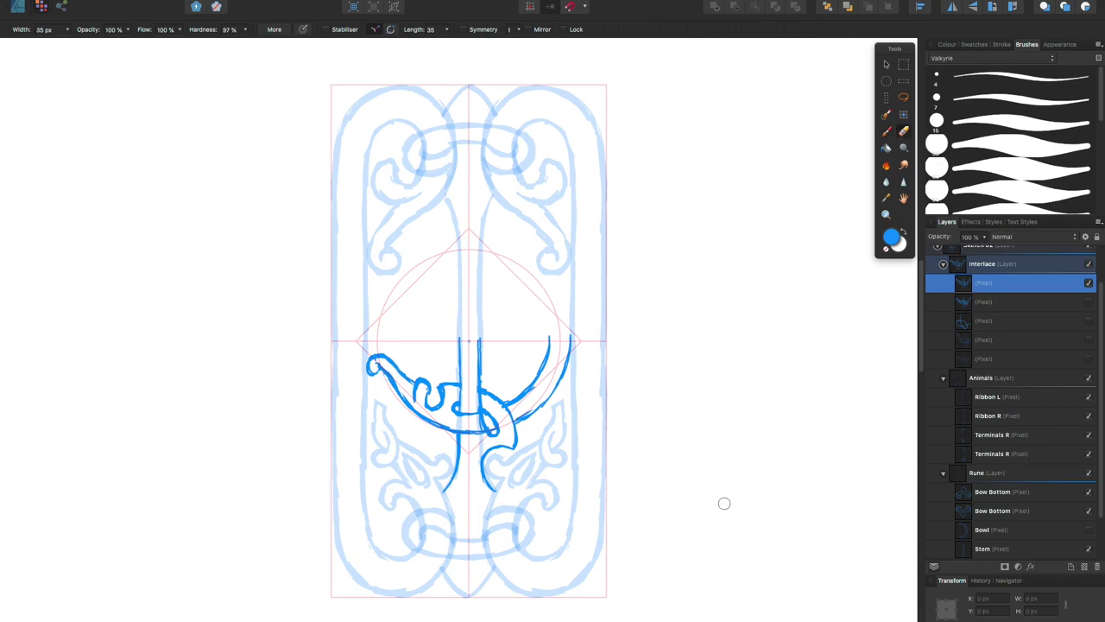
{"action": "key", "text": "b"}
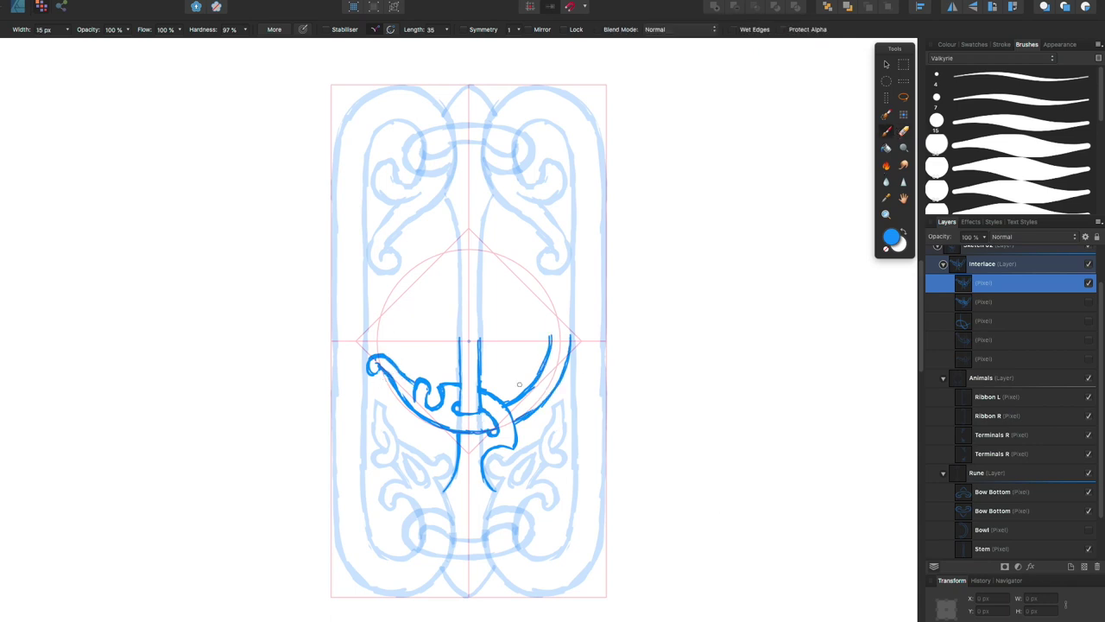
{"action": "key", "text": "e"}
{"action": "key", "text": "b"}
{"action": "left_click", "coordinate": [885, 63]}
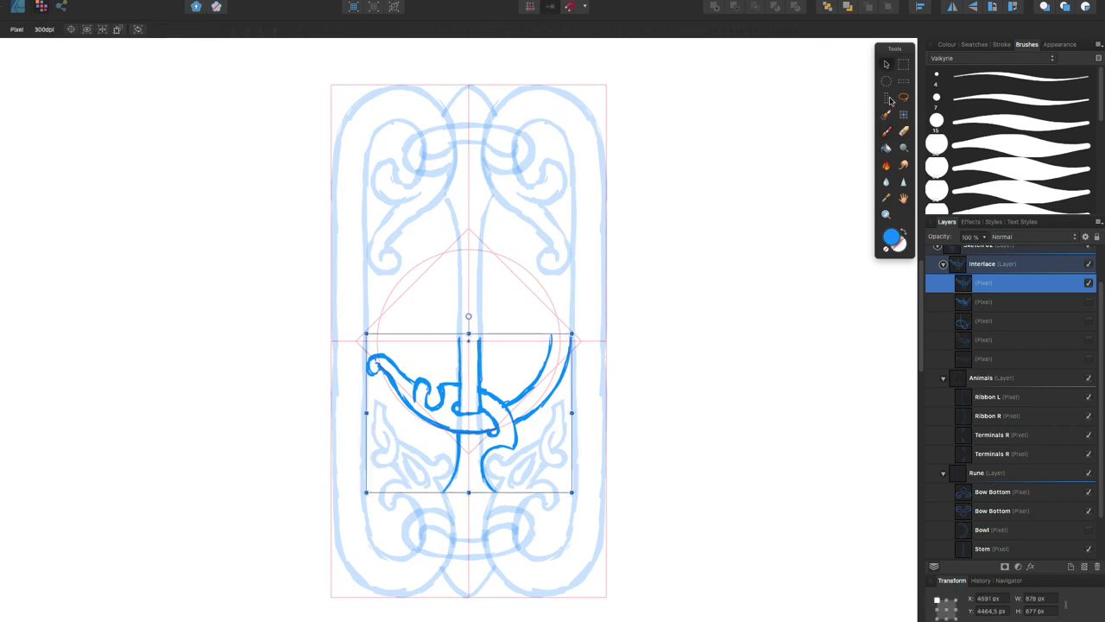
Step: Rename the sketch layer 'Bowl Bottom', then duplicate it and flip the copy vertically
{"action": "double_click", "coordinate": [983, 283]}
{"action": "type", "text": "Bowl Bottom"}
{"action": "key", "text": "Return"}
{"action": "key", "text": "ctrl+j"}
{"action": "right_click", "coordinate": [553, 340]}
{"action": "left_click", "coordinate": [700, 510]}
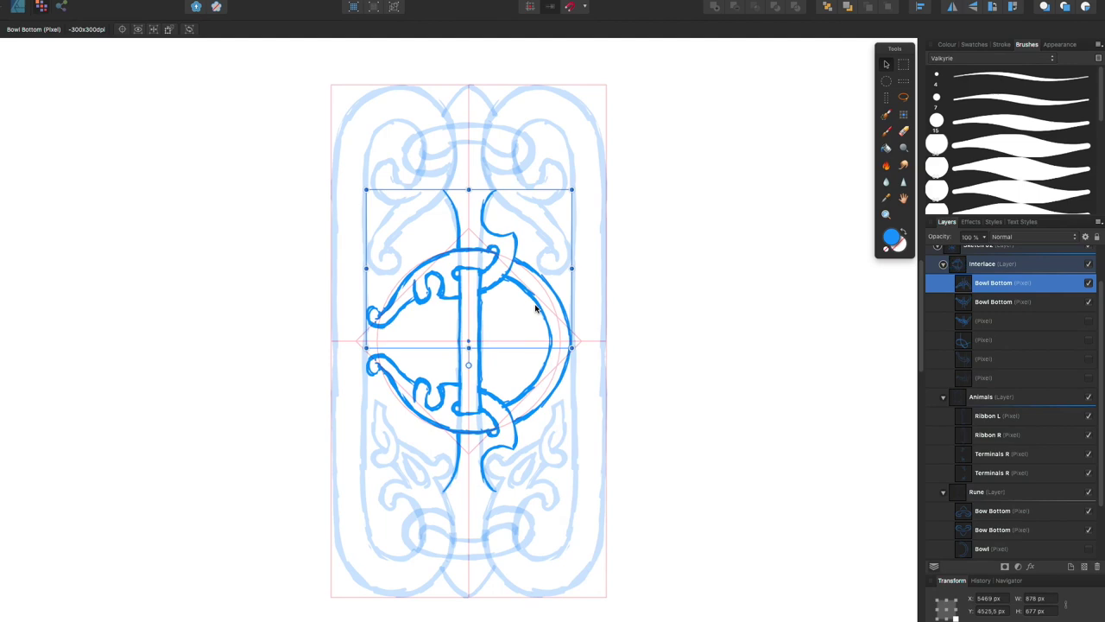
Step: Name the flipped copy 'Bowl Top' and move both bowl layers into the Rune group
{"action": "double_click", "coordinate": [993, 282]}
{"action": "type", "text": "Bowl Top"}
{"action": "key", "text": "Return"}
{"action": "left_click", "coordinate": [993, 301], "text": "shift"}
{"action": "left_click_drag", "start_coordinate": [993, 301], "coordinate": [1002, 463]}
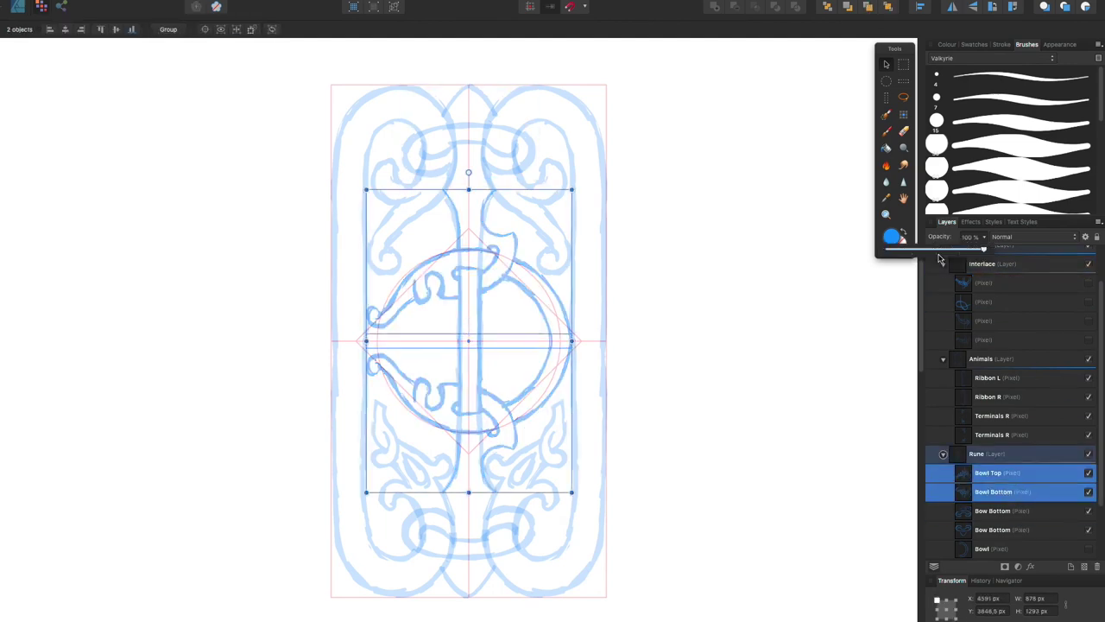
{"action": "left_click", "coordinate": [942, 263]}
{"action": "left_click", "coordinate": [943, 282]}
{"action": "left_click", "coordinate": [943, 301]}
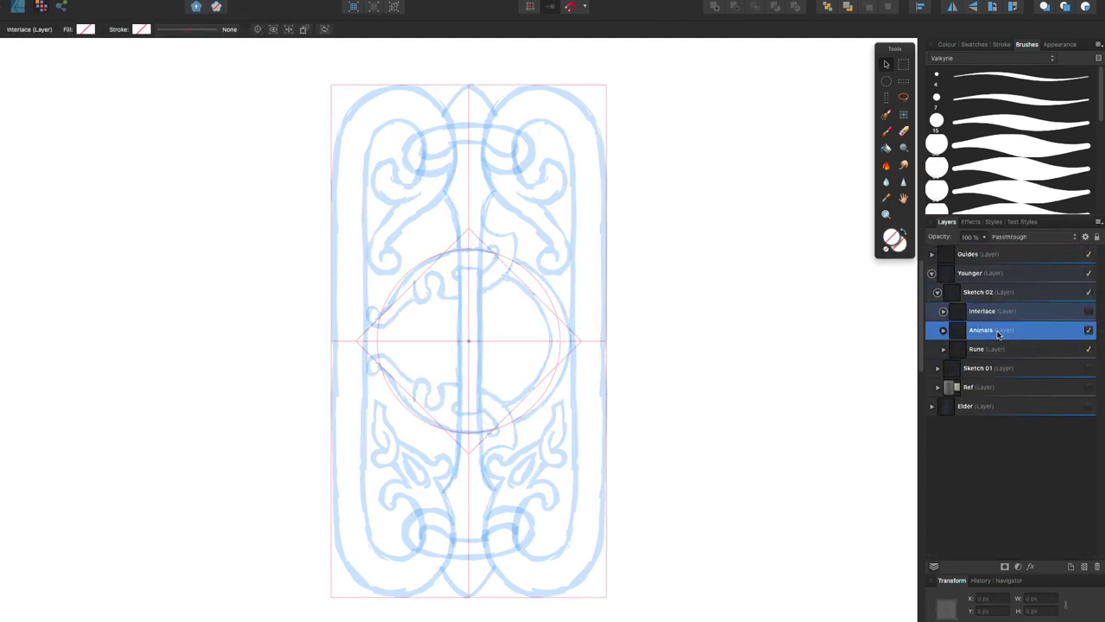
Step: In the Animals group, rename the upper Terminals layer to end in L instead of R
{"action": "left_click", "coordinate": [942, 349]}
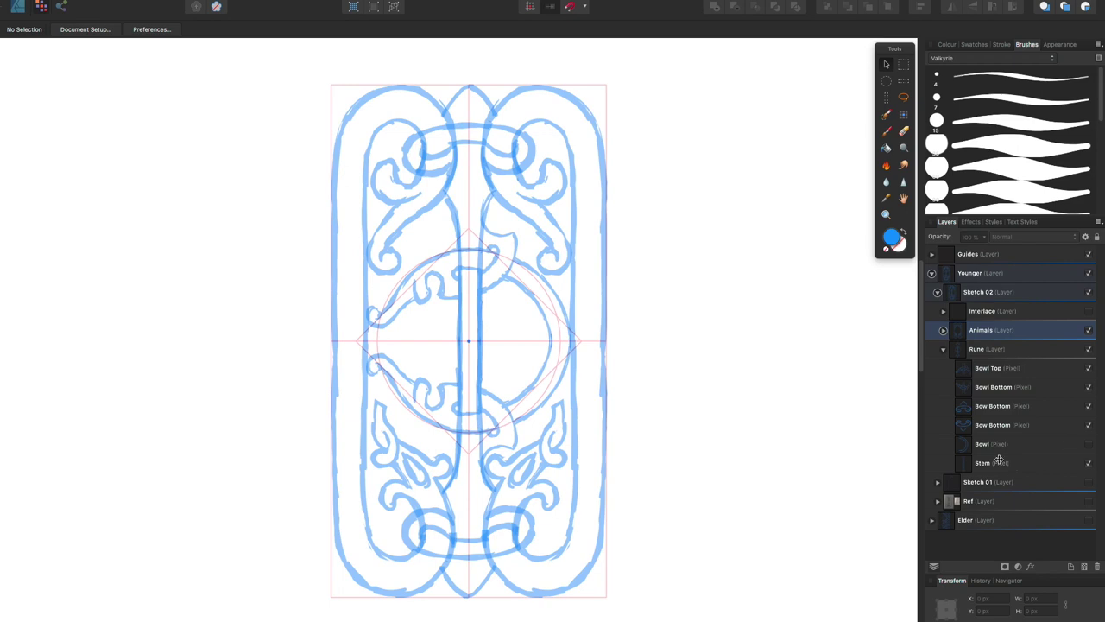
{"action": "left_click", "coordinate": [943, 348]}
{"action": "left_click", "coordinate": [943, 329]}
{"action": "left_click", "coordinate": [993, 404]}
{"action": "double_click", "coordinate": [1003, 387]}
{"action": "type", "text": "L"}
{"action": "key", "text": "Return"}
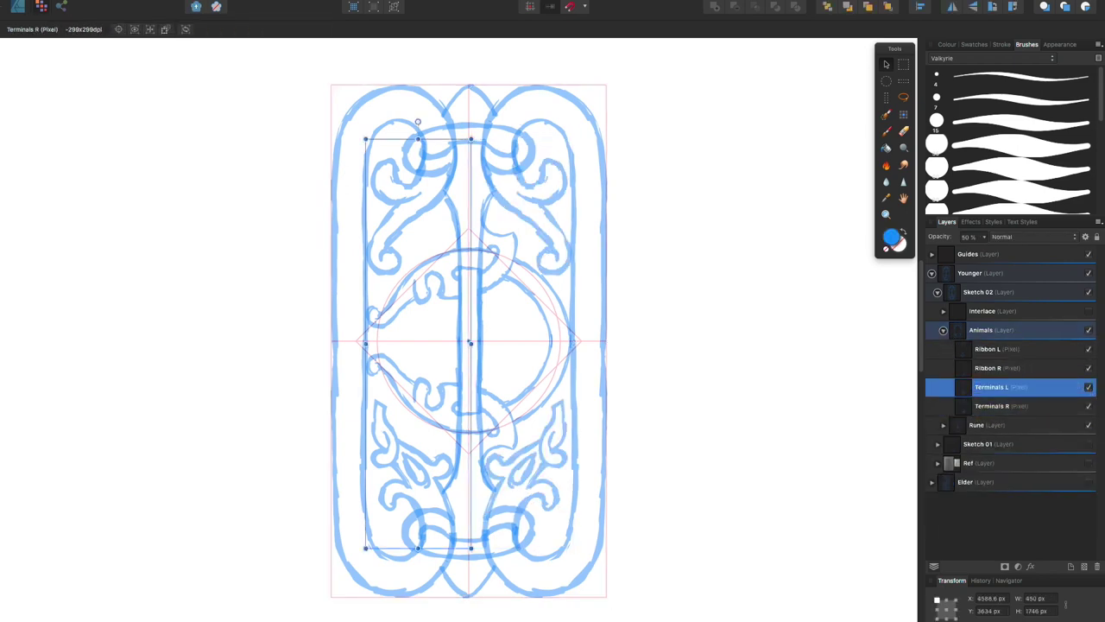
Step: Duplicate both Terminals layers, naming the copies 'Head R' and 'Head L' and the originals 'Tail'
{"action": "left_click", "coordinate": [993, 406], "text": "shift"}
{"action": "key", "text": "super+j"}
{"action": "type", "text": "Head R"}
{"action": "key", "text": "shift+Tab"}
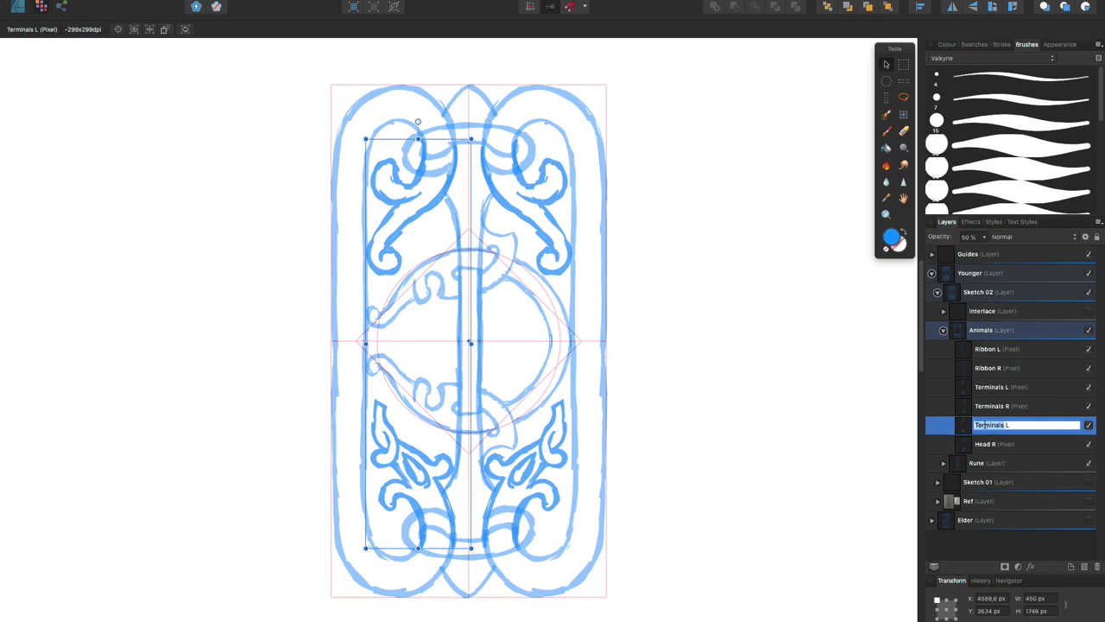
{"action": "type", "text": "Head L"}
{"action": "key", "text": "shift+Tab"}
{"action": "type", "text": "Tail"}
{"action": "key", "text": "Return"}
Step: Marquee-select the lower half to trim the heads, duplicate the tail layers and start sketching the right tail
{"action": "key", "text": "m"}
{"action": "left_click_drag", "start_coordinate": [309, 353], "coordinate": [636, 593]}
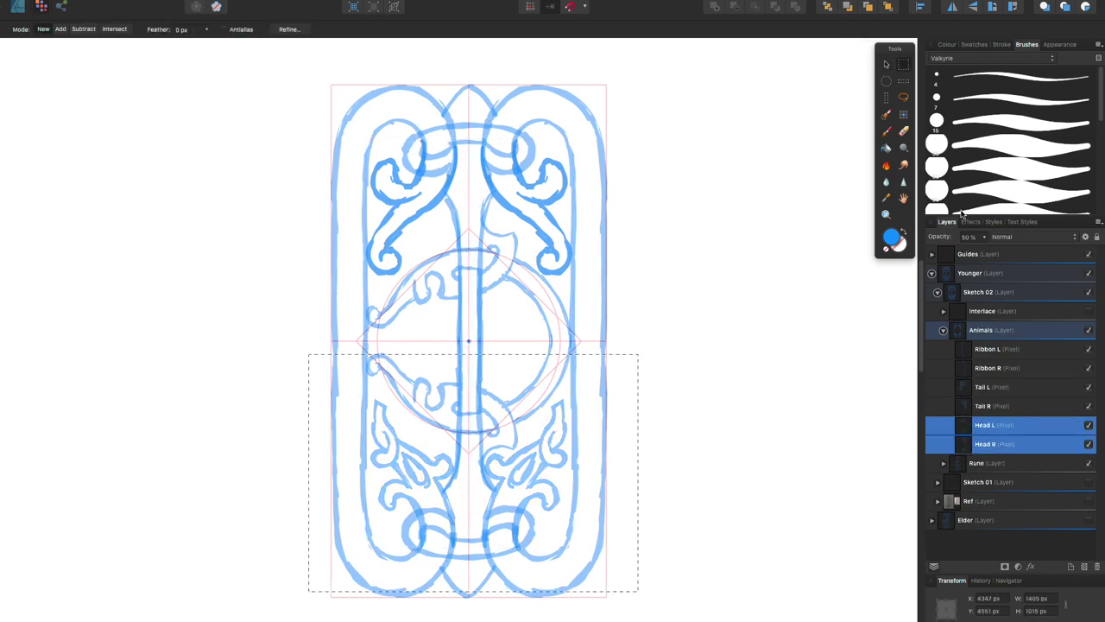
{"action": "key", "text": "b"}
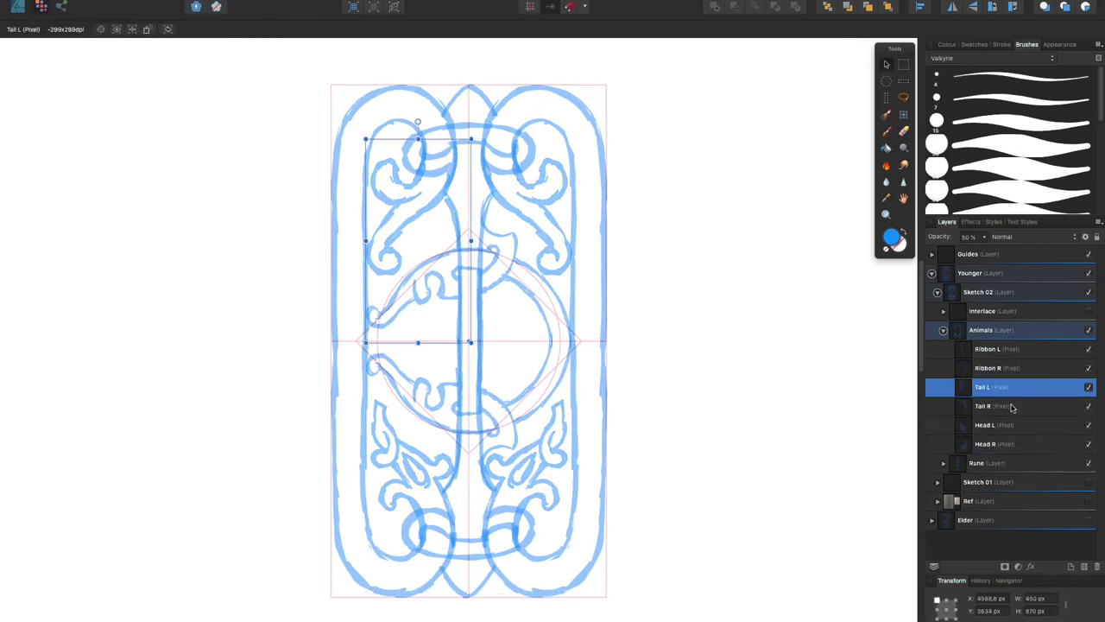
{"action": "key", "text": "ctrl+j"}
{"action": "key", "text": "l"}
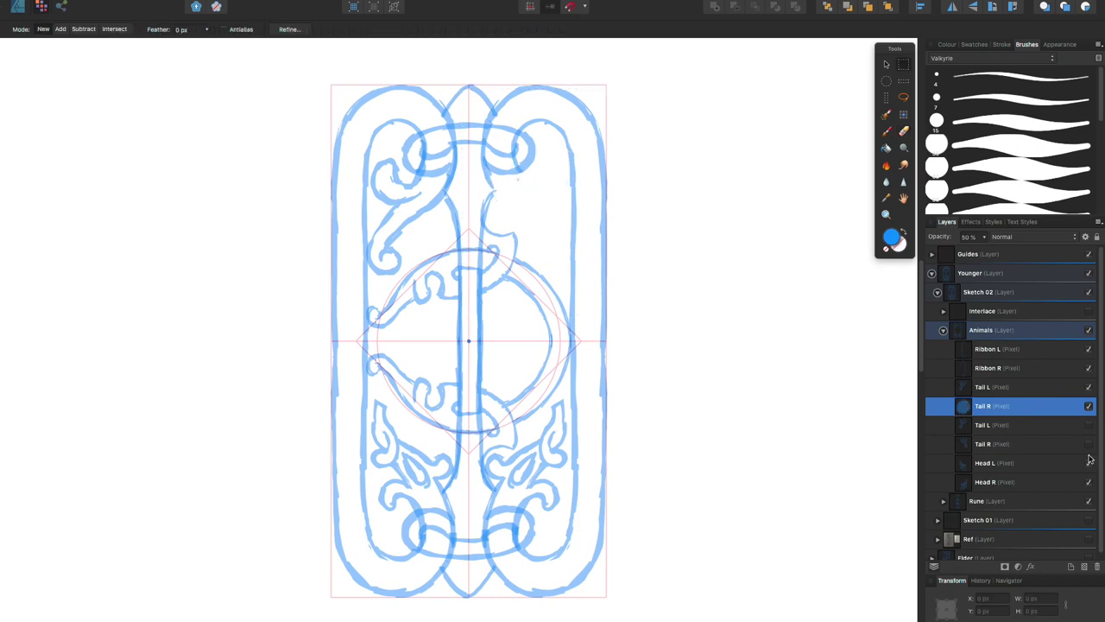
{"action": "left_click", "coordinate": [886, 132]}
{"action": "mouse_move", "coordinate": [518, 164]}
{"action": "left_mouse_down"}
{"action": "mouse_move", "coordinate": [535, 259]}
{"action": "mouse_move", "coordinate": [526, 327]}
{"action": "mouse_move", "coordinate": [500, 337]}
{"action": "mouse_move", "coordinate": [540, 285]}
{"action": "left_mouse_up"}
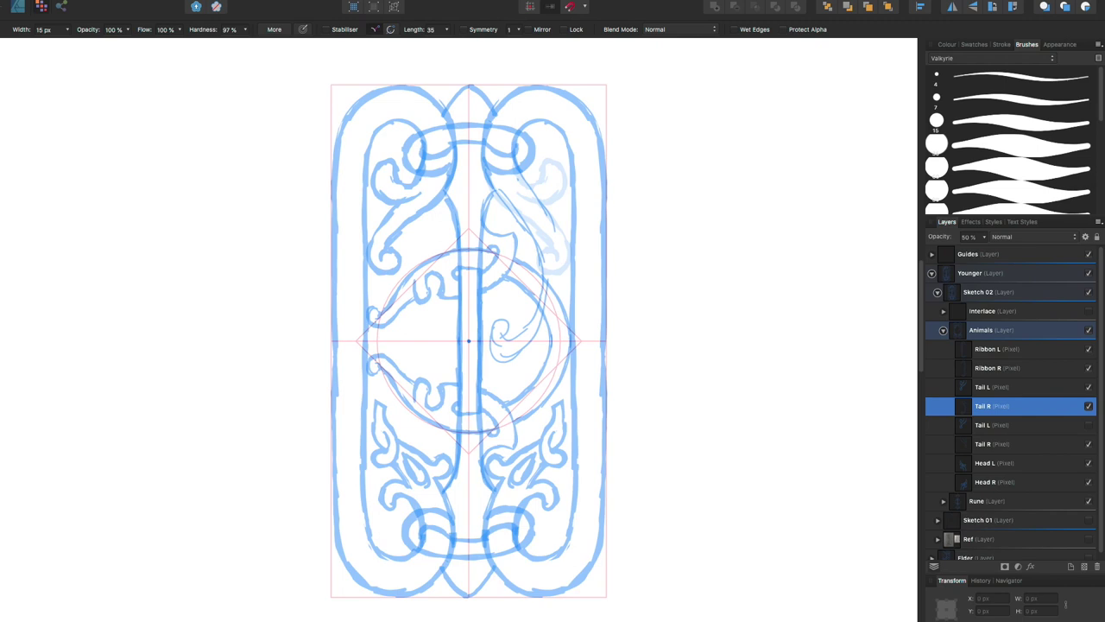
Step: Sketch the tail curling from the upper-right scroll down to the central spiral, erasing stray thin strokes
{"action": "mouse_move", "coordinate": [545, 162]}
{"action": "left_mouse_down"}
{"action": "mouse_move", "coordinate": [523, 244]}
{"action": "mouse_move", "coordinate": [545, 199]}
{"action": "left_mouse_up"}
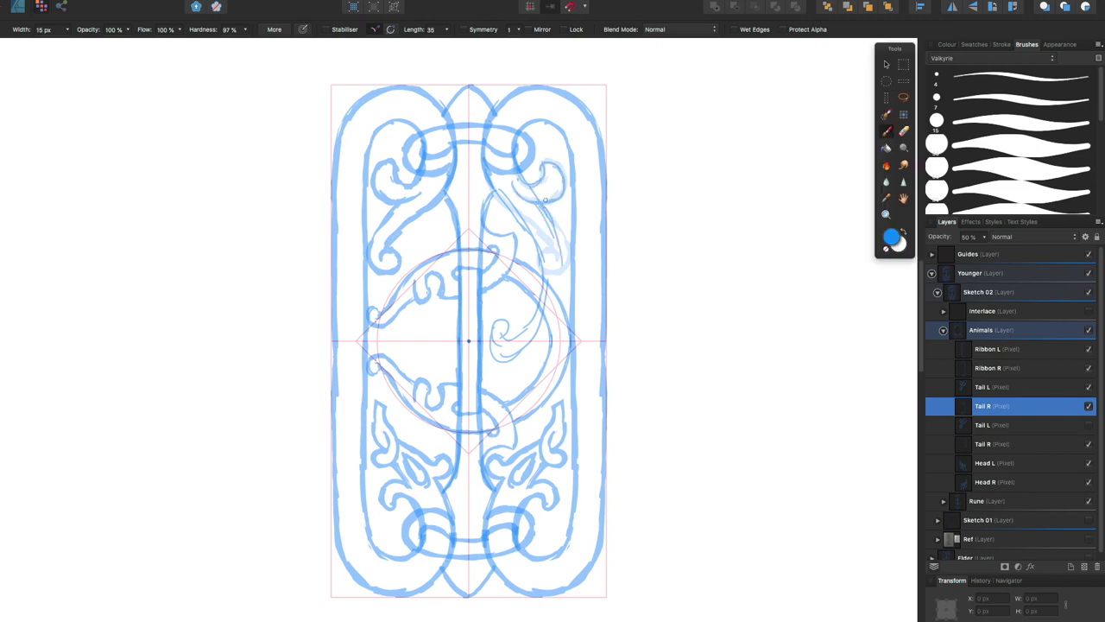
{"action": "mouse_move", "coordinate": [486, 146]}
{"action": "left_mouse_down"}
{"action": "mouse_move", "coordinate": [517, 218]}
{"action": "mouse_move", "coordinate": [508, 338]}
{"action": "left_mouse_up"}
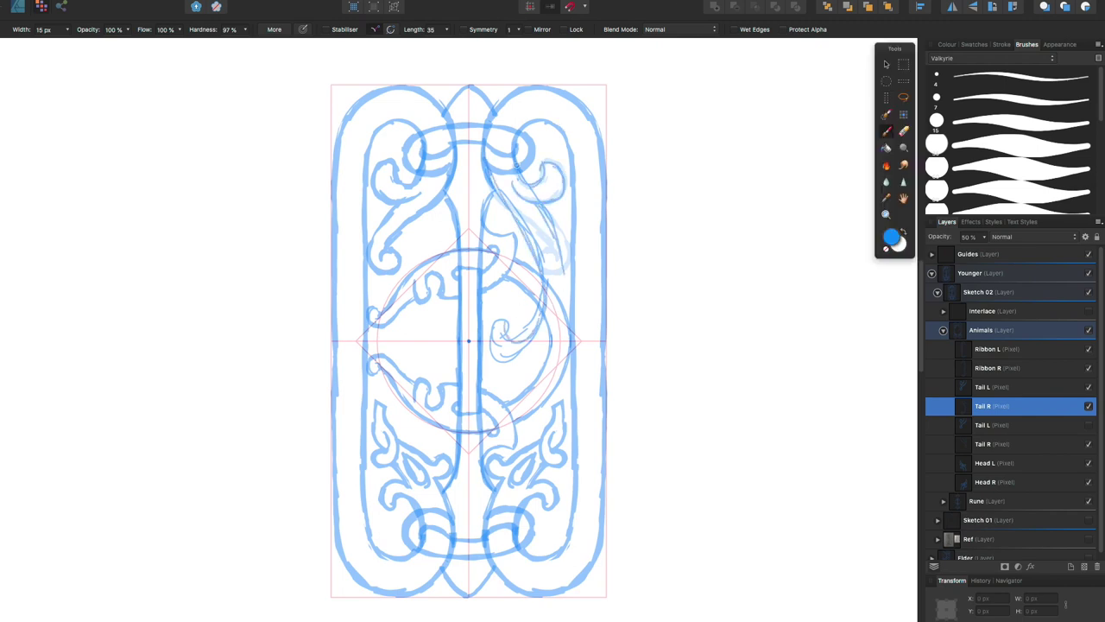
{"action": "mouse_move", "coordinate": [516, 166]}
{"action": "left_mouse_down"}
{"action": "mouse_move", "coordinate": [545, 236]}
{"action": "mouse_move", "coordinate": [503, 323]}
{"action": "left_mouse_up"}
{"action": "key", "text": "e"}
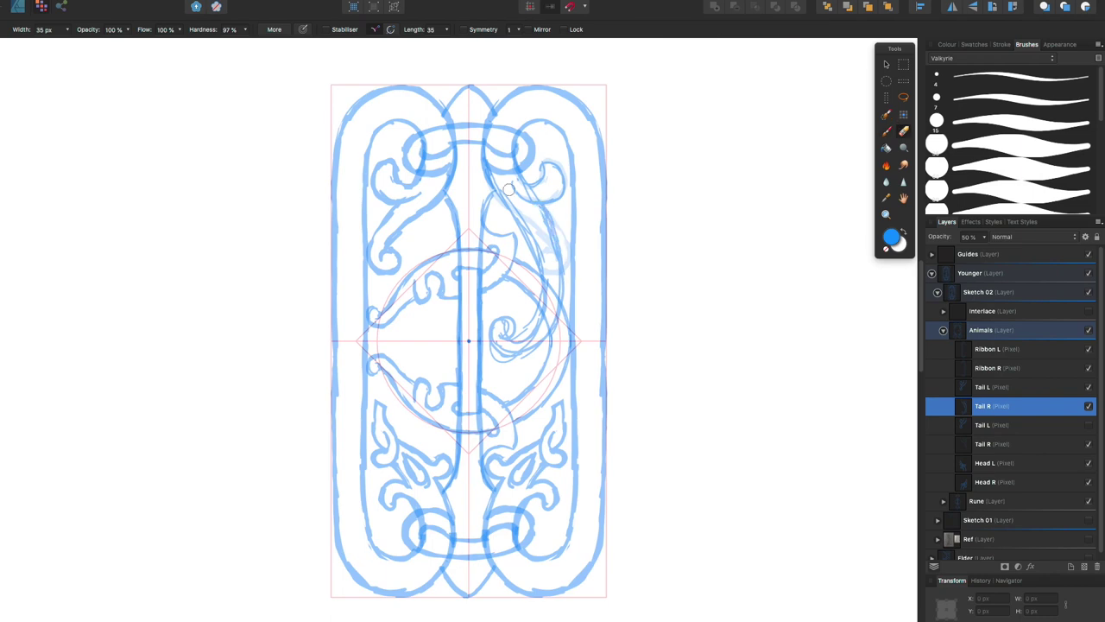
{"action": "mouse_move", "coordinate": [520, 164]}
{"action": "left_mouse_down"}
{"action": "mouse_move", "coordinate": [540, 268]}
{"action": "mouse_move", "coordinate": [512, 347]}
{"action": "mouse_move", "coordinate": [518, 233]}
{"action": "mouse_move", "coordinate": [497, 337]}
{"action": "mouse_move", "coordinate": [561, 276]}
{"action": "mouse_move", "coordinate": [517, 339]}
{"action": "left_mouse_up"}
{"action": "key", "text": "b"}
Step: Redraw the tail through the upper-right scroll and into the right spiral, erasing excess lines around it
{"action": "left_click_drag", "start_coordinate": [543, 207], "coordinate": [561, 272]}
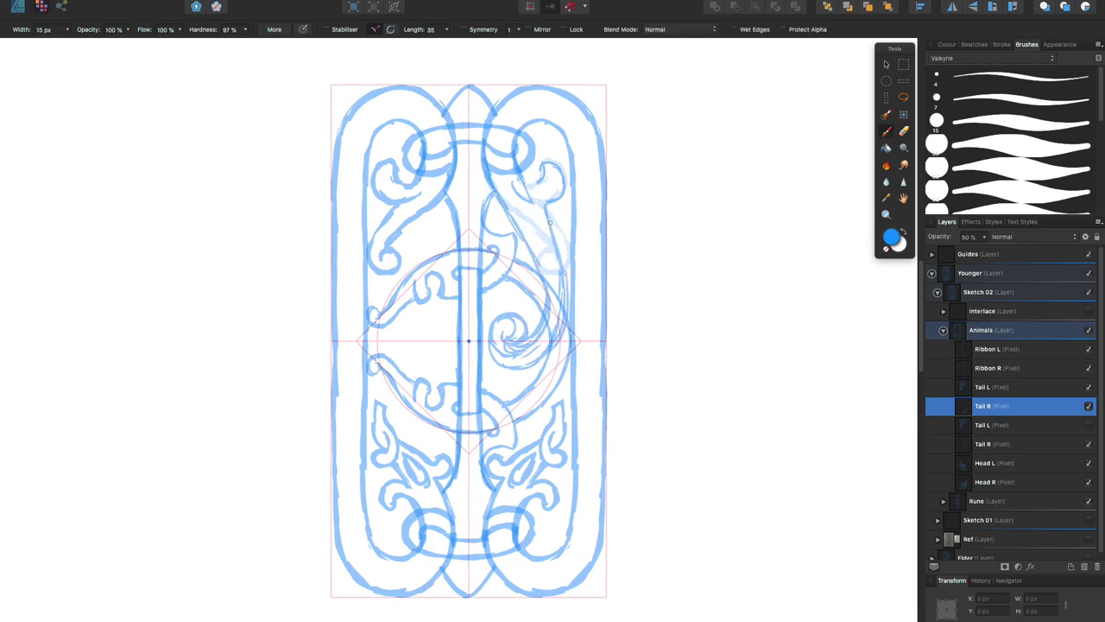
{"action": "left_click_drag", "start_coordinate": [557, 229], "coordinate": [542, 355]}
{"action": "key", "text": "e"}
{"action": "key", "text": "b"}
{"action": "left_click_drag", "start_coordinate": [487, 319], "coordinate": [535, 363]}
{"action": "key", "text": "e"}
{"action": "mouse_move", "coordinate": [535, 311]}
{"action": "left_mouse_down"}
{"action": "mouse_move", "coordinate": [511, 348]}
{"action": "mouse_move", "coordinate": [501, 332]}
{"action": "mouse_move", "coordinate": [557, 294]}
{"action": "mouse_move", "coordinate": [542, 351]}
{"action": "mouse_move", "coordinate": [561, 358]}
{"action": "left_mouse_up"}
{"action": "key", "text": "b"}
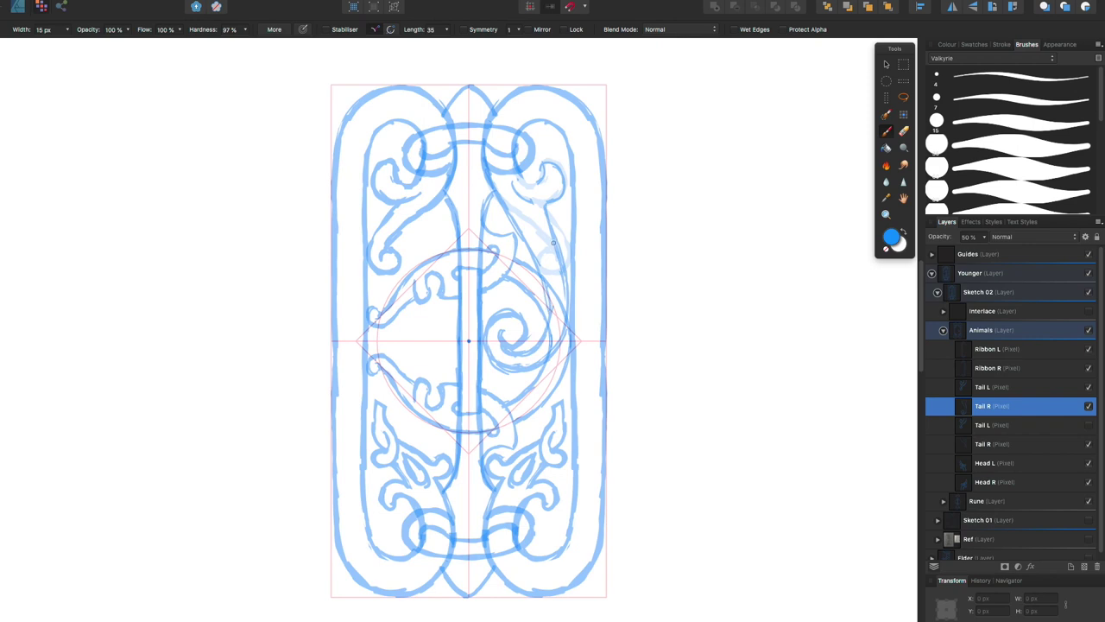
Step: Paint the tail's spiral curl and erase leftover strokes near the spiral and the upper-right scroll
{"action": "left_click_drag", "start_coordinate": [510, 174], "coordinate": [560, 182]}
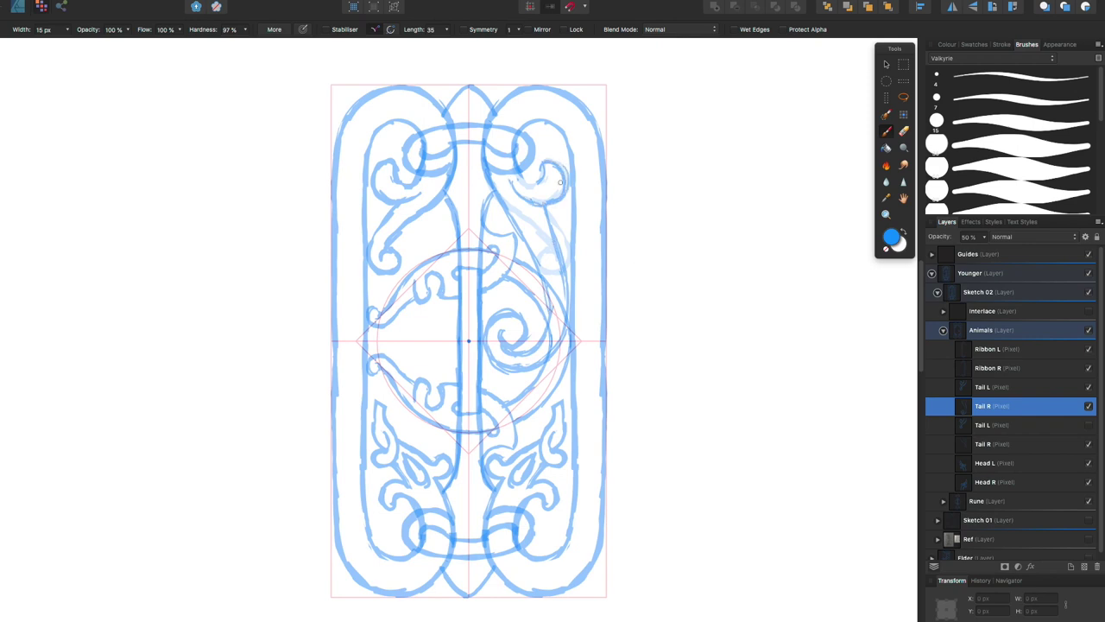
{"action": "left_click", "coordinate": [903, 132]}
{"action": "mouse_move", "coordinate": [518, 358]}
{"action": "left_mouse_down"}
{"action": "mouse_move", "coordinate": [504, 332]}
{"action": "mouse_move", "coordinate": [543, 341]}
{"action": "left_mouse_up"}
{"action": "key", "text": "b"}
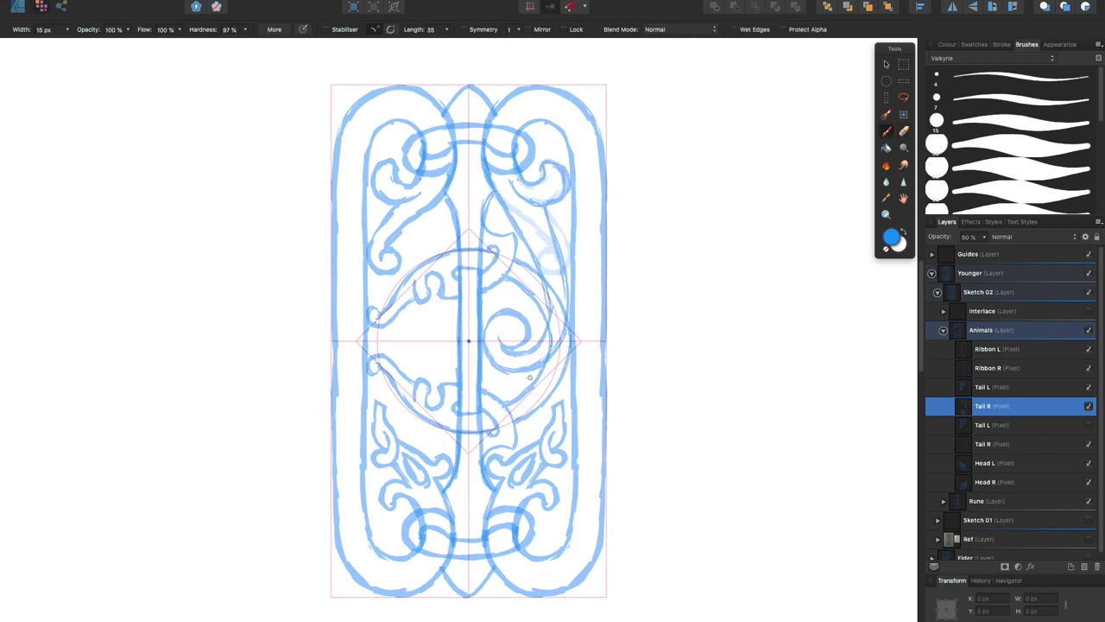
{"action": "key", "text": "e"}
{"action": "key", "text": "b"}
{"action": "key", "text": "e"}
{"action": "mouse_move", "coordinate": [566, 200]}
{"action": "left_mouse_down"}
{"action": "mouse_move", "coordinate": [556, 177]}
{"action": "mouse_move", "coordinate": [516, 183]}
{"action": "left_mouse_up"}
Step: Duplicate the right tail layer, rename it 'Tail L' and flip it horizontally
{"action": "key", "text": "b"}
{"action": "key", "text": "v"}
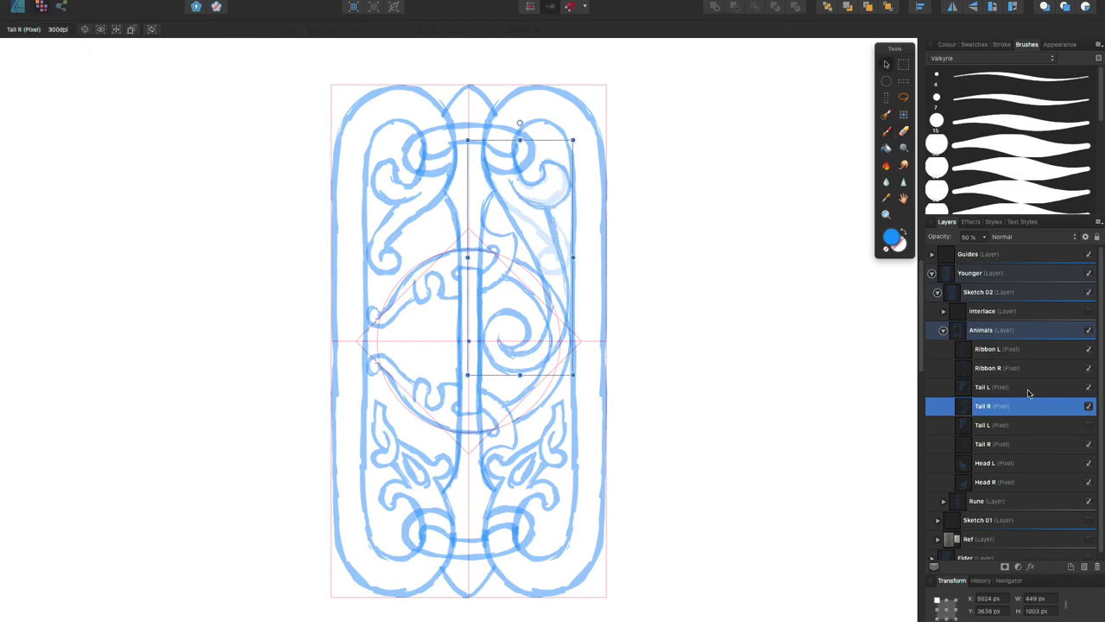
{"action": "key", "text": "super+bracketright"}
{"action": "key", "text": "super+j"}
{"action": "double_click", "coordinate": [984, 386]}
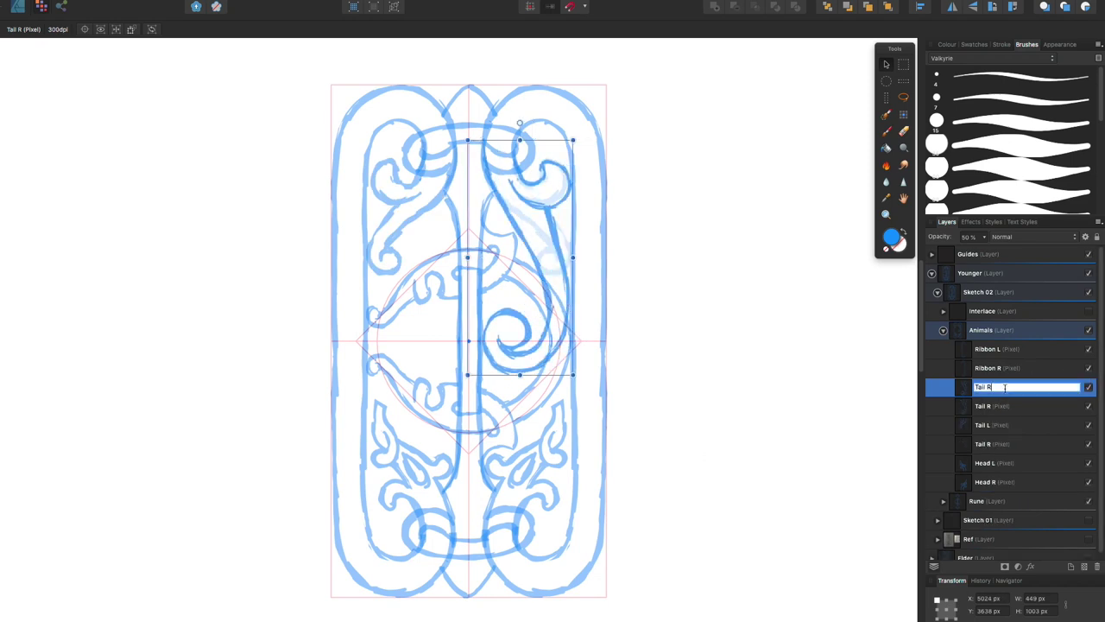
{"action": "type", "text": "Tail L"}
{"action": "right_click", "coordinate": [566, 313]}
{"action": "left_click", "coordinate": [715, 500]}
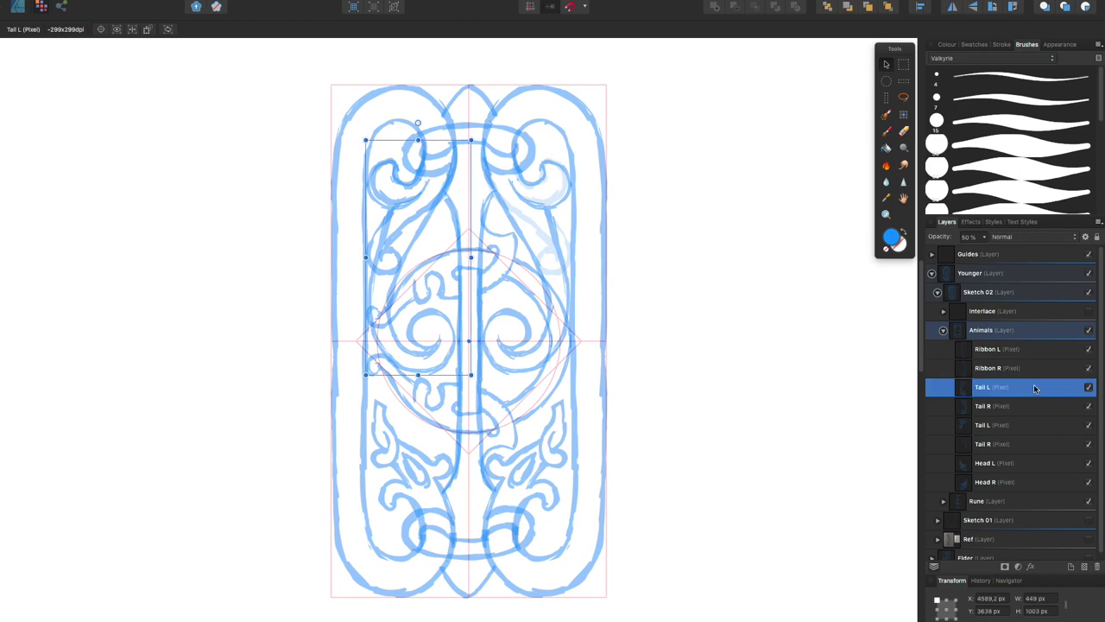
Step: Hide the older left tail strokes and set up a duplicate of Tail L for painting
{"action": "left_click", "coordinate": [1089, 424]}
{"action": "left_click", "coordinate": [1089, 444]}
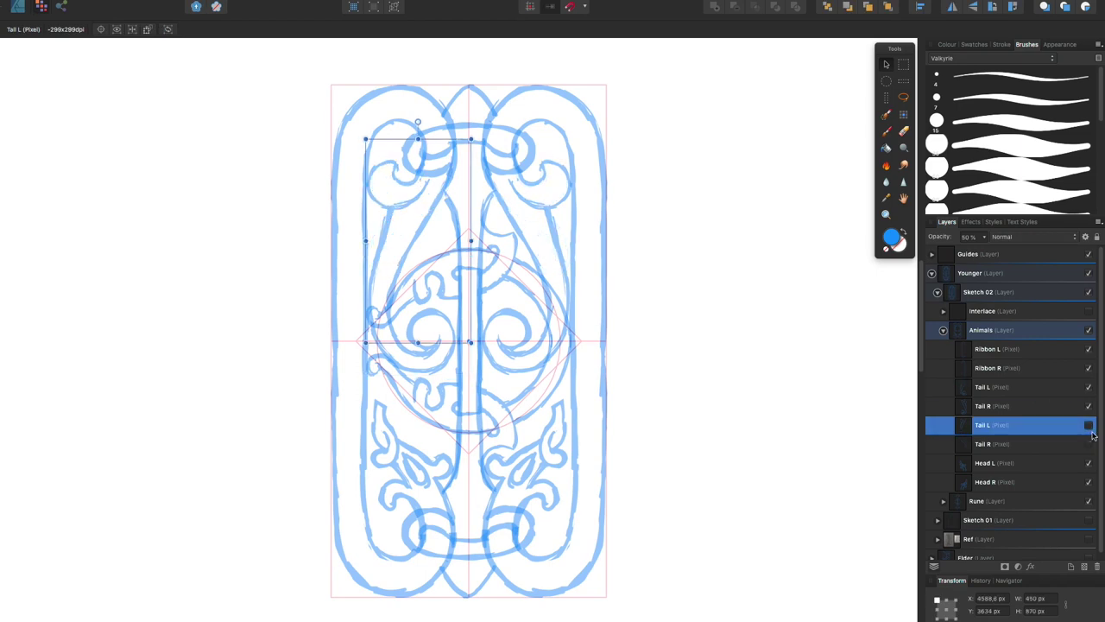
{"action": "left_click", "coordinate": [1092, 385]}
{"action": "key", "text": "b"}
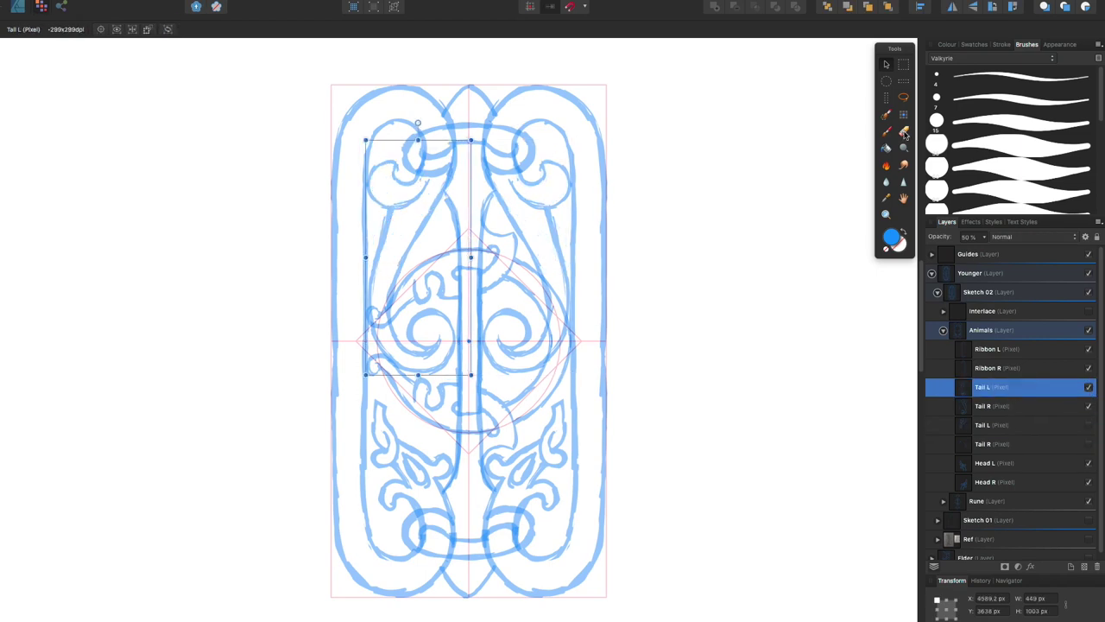
{"action": "key", "text": "super+j"}
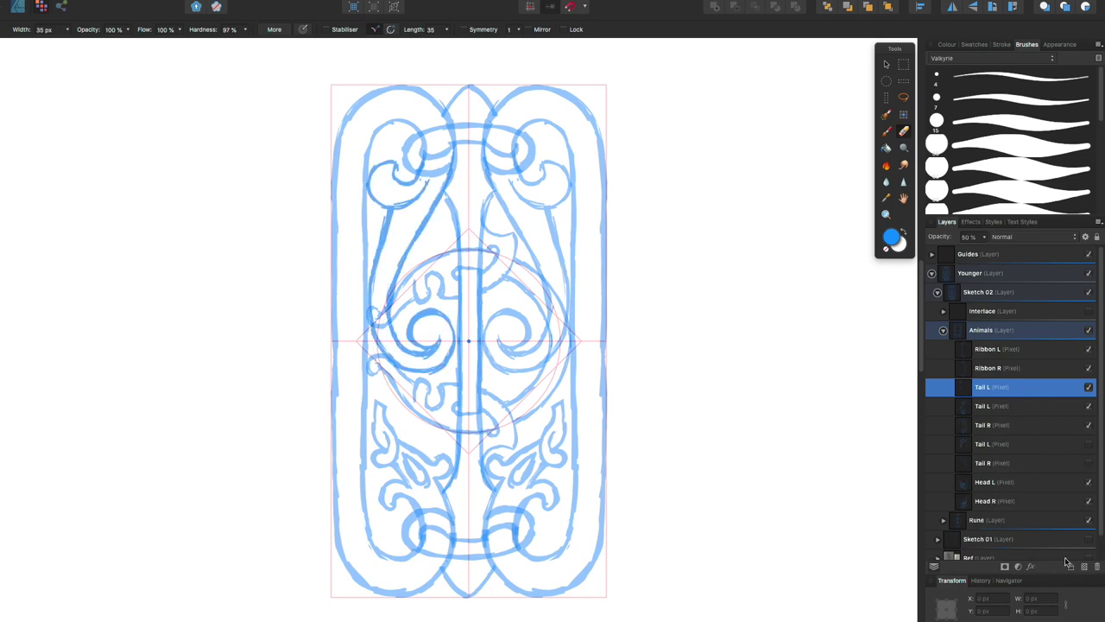
{"action": "left_click", "coordinate": [1088, 405]}
{"action": "left_click", "coordinate": [901, 131]}
{"action": "left_click", "coordinate": [1089, 406]}
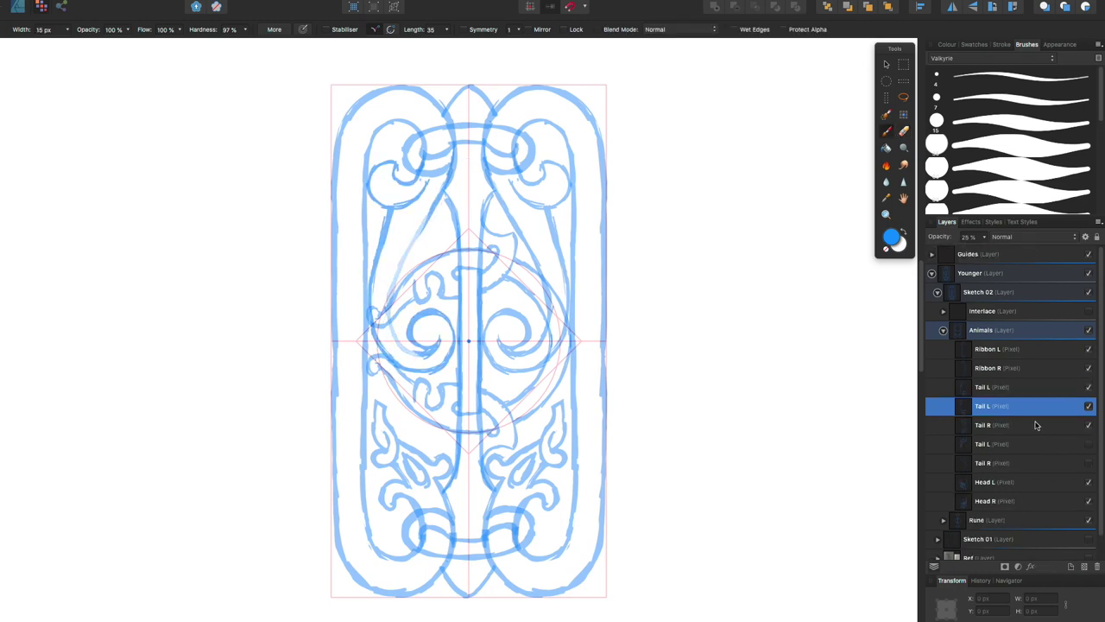
Step: Repaint the left tail strokes near the top swirl and centre motif
{"action": "mouse_move", "coordinate": [397, 328]}
{"action": "left_mouse_down"}
{"action": "mouse_move", "coordinate": [442, 195]}
{"action": "mouse_move", "coordinate": [402, 352]}
{"action": "mouse_move", "coordinate": [380, 204]}
{"action": "left_mouse_up"}
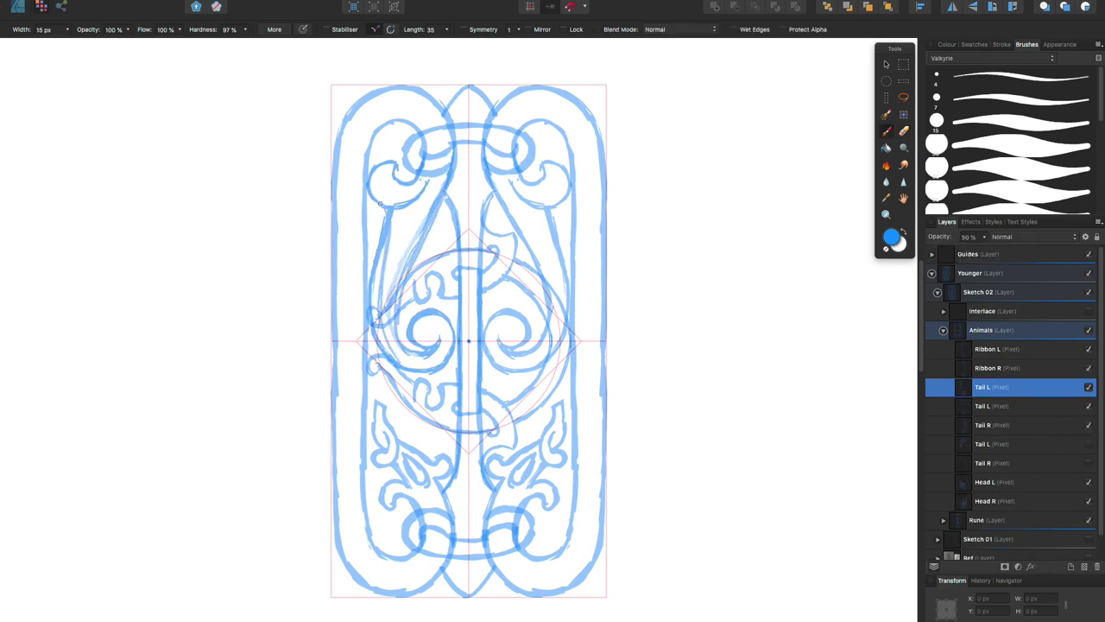
{"action": "mouse_move", "coordinate": [402, 360]}
{"action": "left_mouse_down"}
{"action": "mouse_move", "coordinate": [389, 211]}
{"action": "mouse_move", "coordinate": [423, 357]}
{"action": "mouse_move", "coordinate": [402, 348]}
{"action": "left_mouse_up"}
{"action": "key", "text": "e"}
{"action": "key", "text": "ctrl+z"}
{"action": "key", "text": "ctrl+z"}
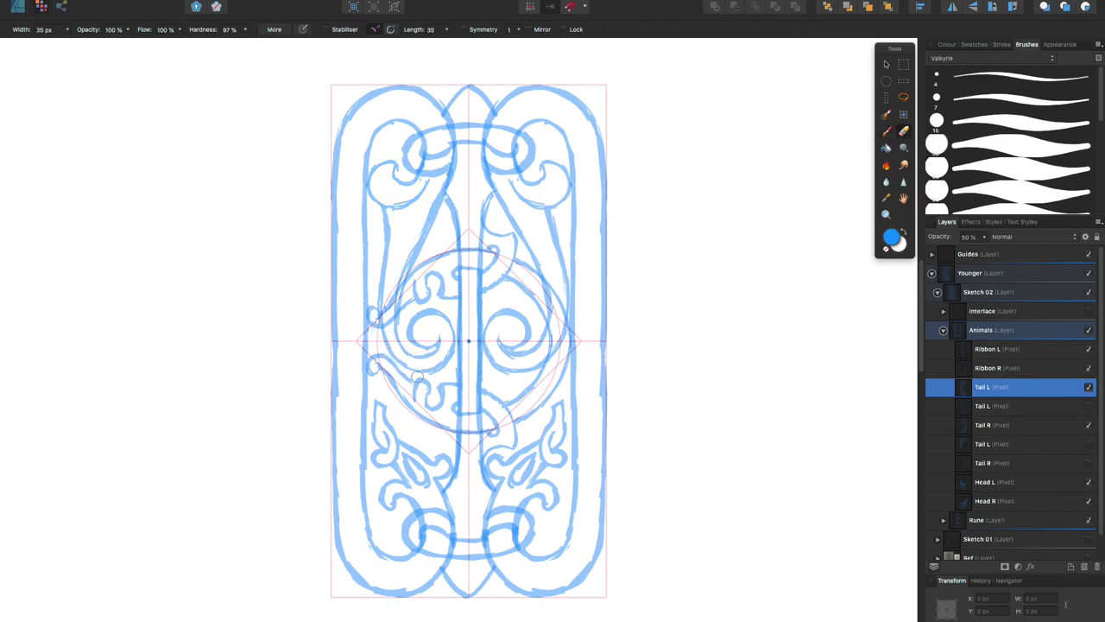
{"action": "key", "text": "b"}
{"action": "mouse_move", "coordinate": [440, 183]}
{"action": "left_mouse_down"}
{"action": "mouse_move", "coordinate": [398, 335]}
{"action": "mouse_move", "coordinate": [388, 237]}
{"action": "mouse_move", "coordinate": [383, 336]}
{"action": "mouse_move", "coordinate": [394, 254]}
{"action": "mouse_move", "coordinate": [376, 264]}
{"action": "left_mouse_up"}
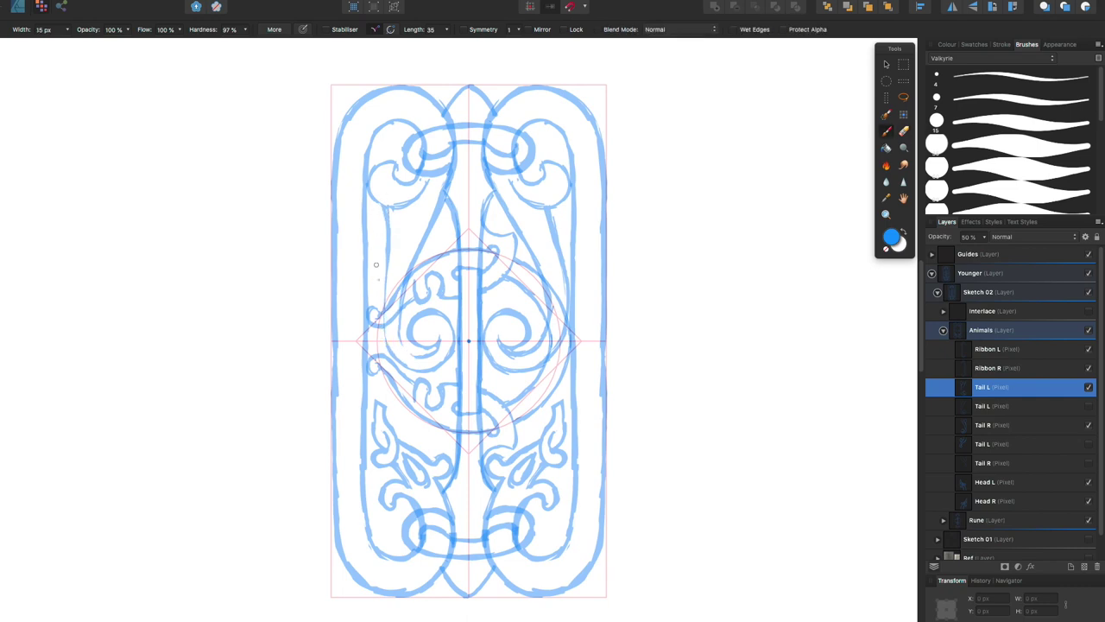
{"action": "key", "text": "e"}
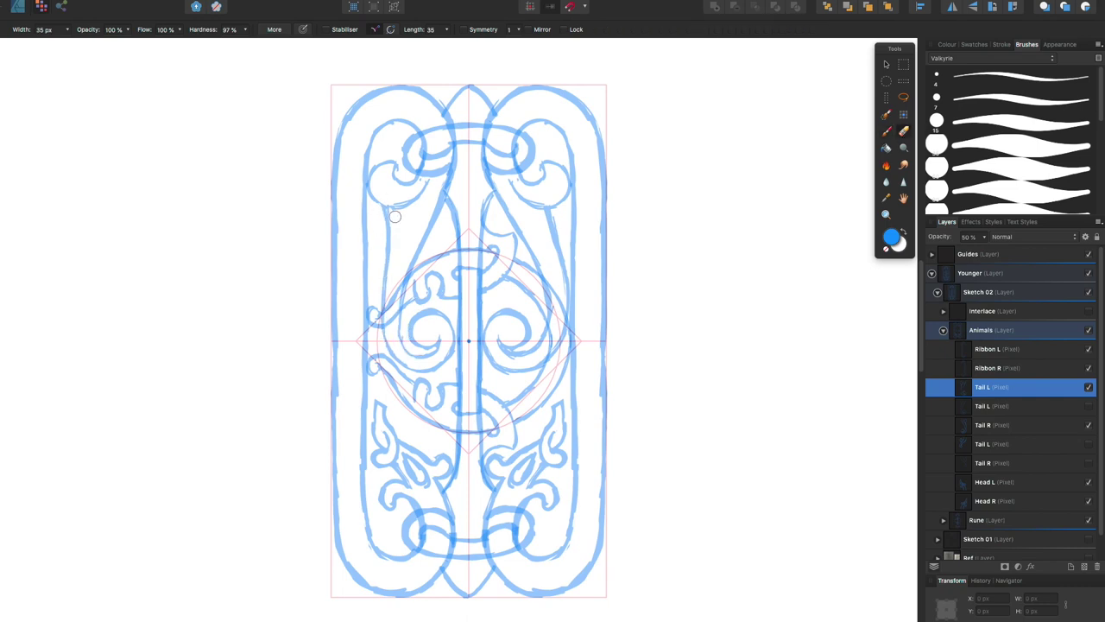
{"action": "key", "text": "b"}
{"action": "mouse_move", "coordinate": [425, 197]}
{"action": "left_mouse_down"}
{"action": "mouse_move", "coordinate": [393, 227]}
{"action": "mouse_move", "coordinate": [373, 191]}
{"action": "mouse_move", "coordinate": [383, 280]}
{"action": "left_mouse_up"}
{"action": "key", "text": "e"}
{"action": "key", "text": "b"}
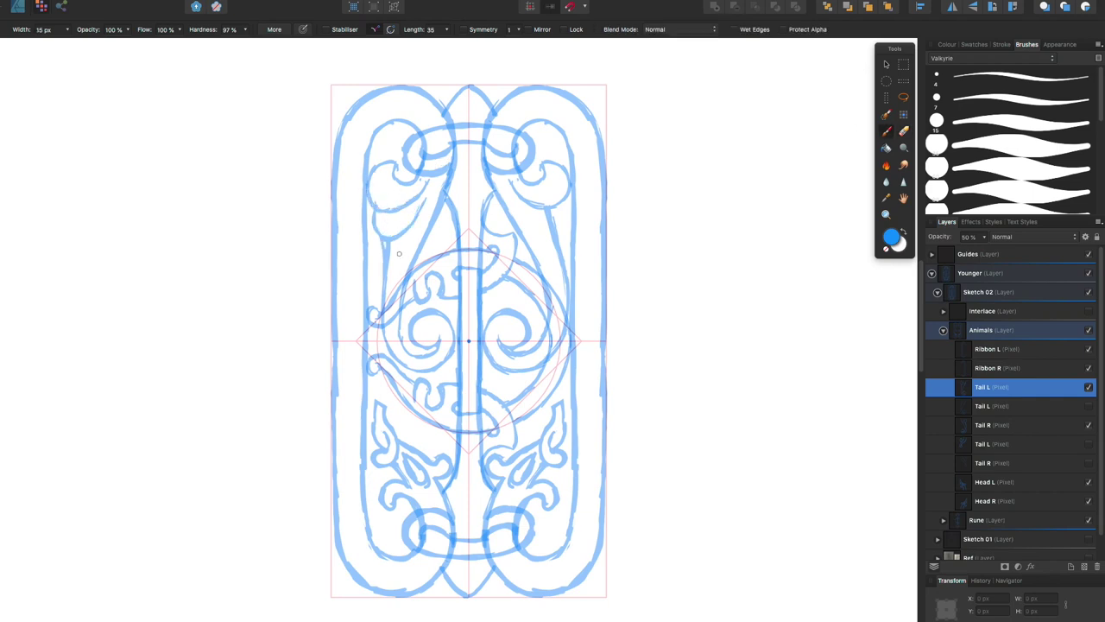
Step: Refine the left-centre swirl with brush and eraser, then duplicate the finished tail for mirroring
{"action": "key", "text": "e"}
{"action": "mouse_move", "coordinate": [411, 337]}
{"action": "left_mouse_down"}
{"action": "mouse_move", "coordinate": [421, 313]}
{"action": "mouse_move", "coordinate": [442, 329]}
{"action": "left_mouse_up"}
{"action": "key", "text": "b"}
{"action": "mouse_move", "coordinate": [404, 283]}
{"action": "left_mouse_down"}
{"action": "mouse_move", "coordinate": [403, 340]}
{"action": "mouse_move", "coordinate": [453, 324]}
{"action": "mouse_move", "coordinate": [423, 359]}
{"action": "left_mouse_up"}
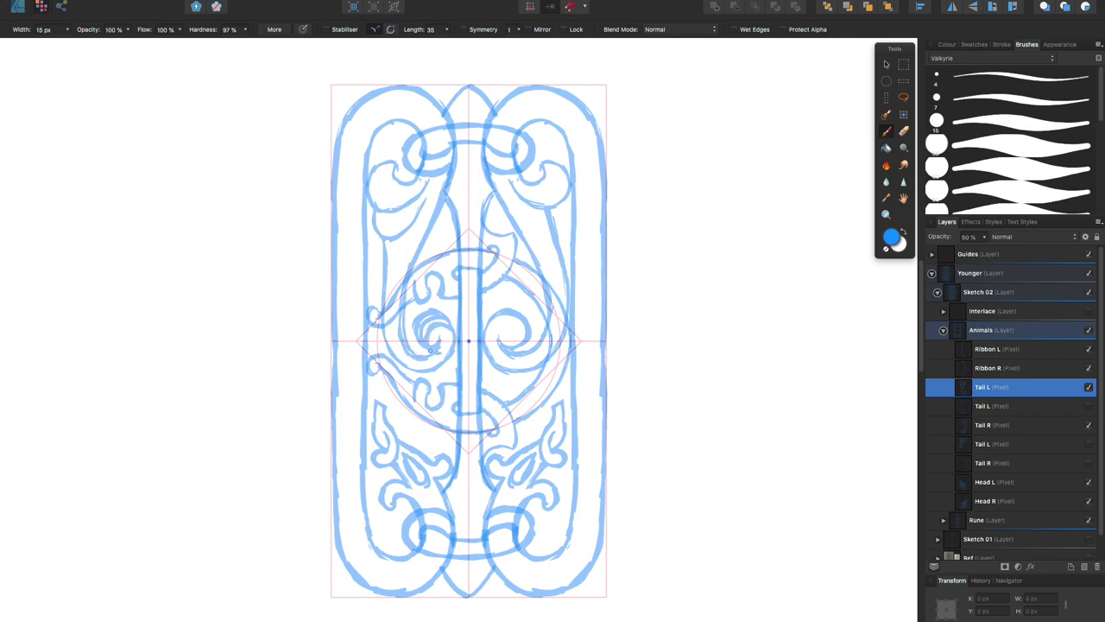
{"action": "key", "text": "e"}
{"action": "mouse_move", "coordinate": [385, 307]}
{"action": "left_mouse_down"}
{"action": "mouse_move", "coordinate": [395, 356]}
{"action": "mouse_move", "coordinate": [382, 328]}
{"action": "mouse_move", "coordinate": [426, 370]}
{"action": "mouse_move", "coordinate": [449, 371]}
{"action": "left_mouse_up"}
{"action": "key", "text": "b"}
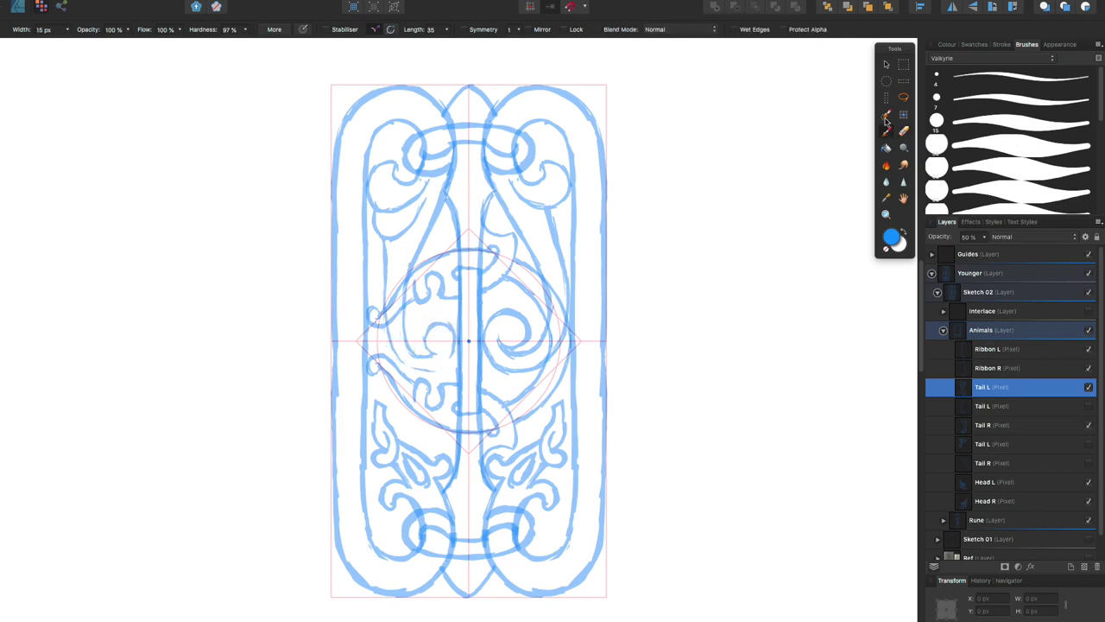
{"action": "left_click_drag", "start_coordinate": [387, 280], "coordinate": [407, 361]}
{"action": "left_click_drag", "start_coordinate": [414, 252], "coordinate": [412, 345]}
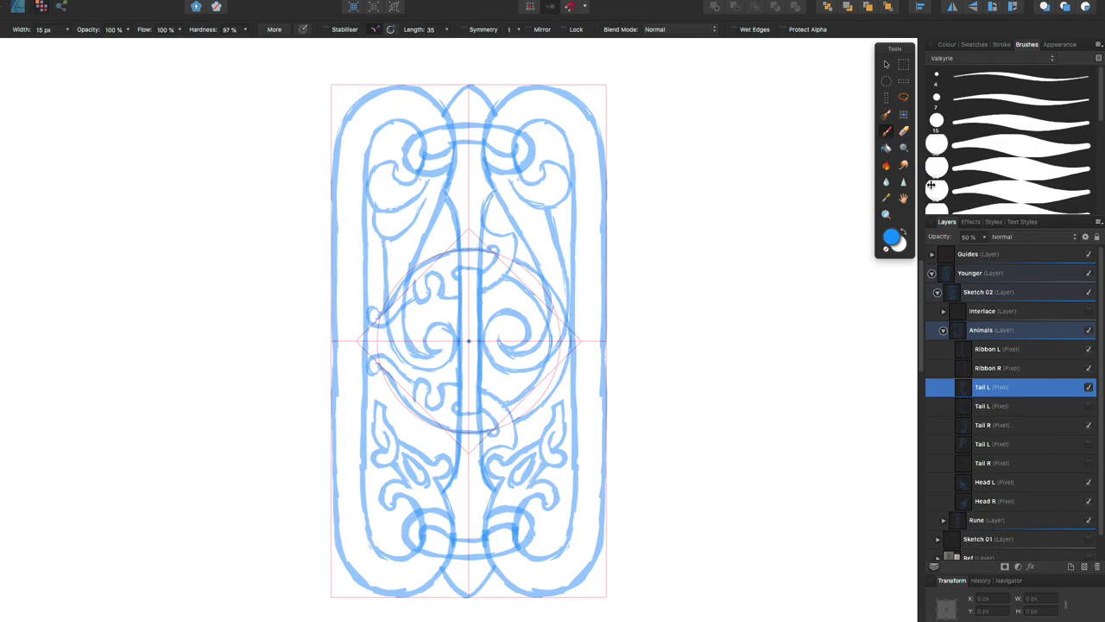
{"action": "key", "text": "e"}
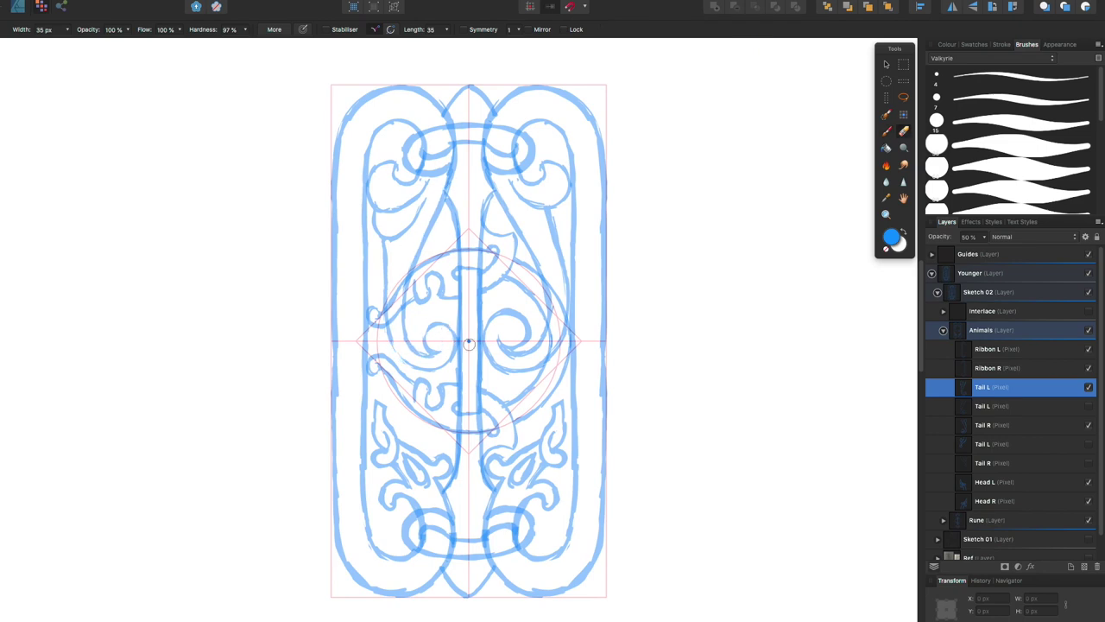
{"action": "key", "text": "b"}
{"action": "key", "text": "ctrl+j"}
{"action": "key", "text": "v"}
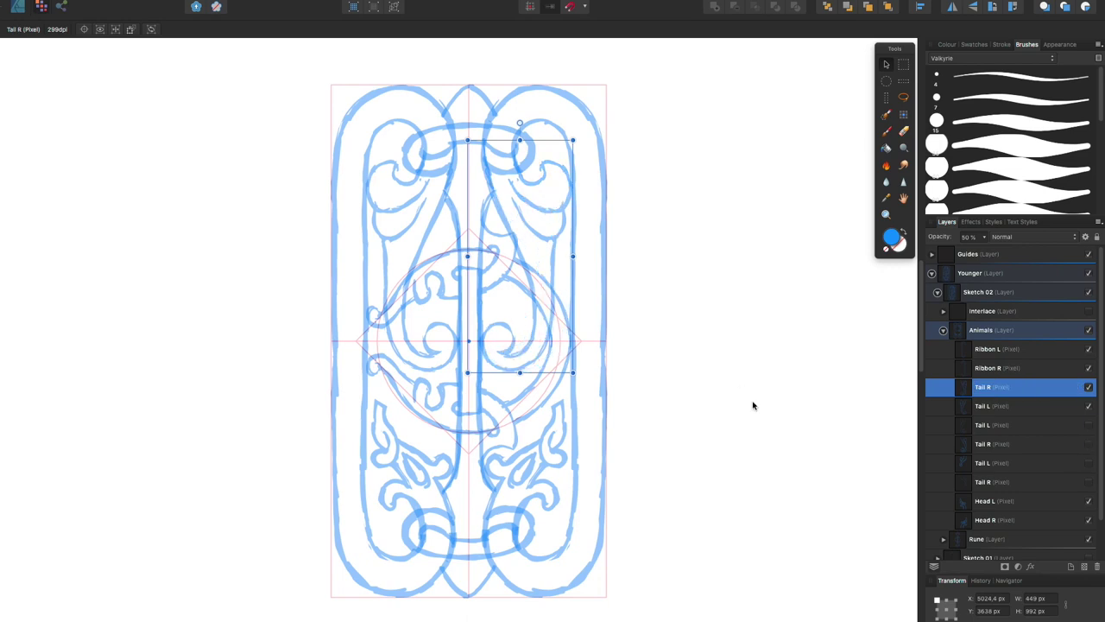
Step: Expand the Rune sketch pieces and toggle the Stem piece's visibility
{"action": "left_click", "coordinate": [709, 391]}
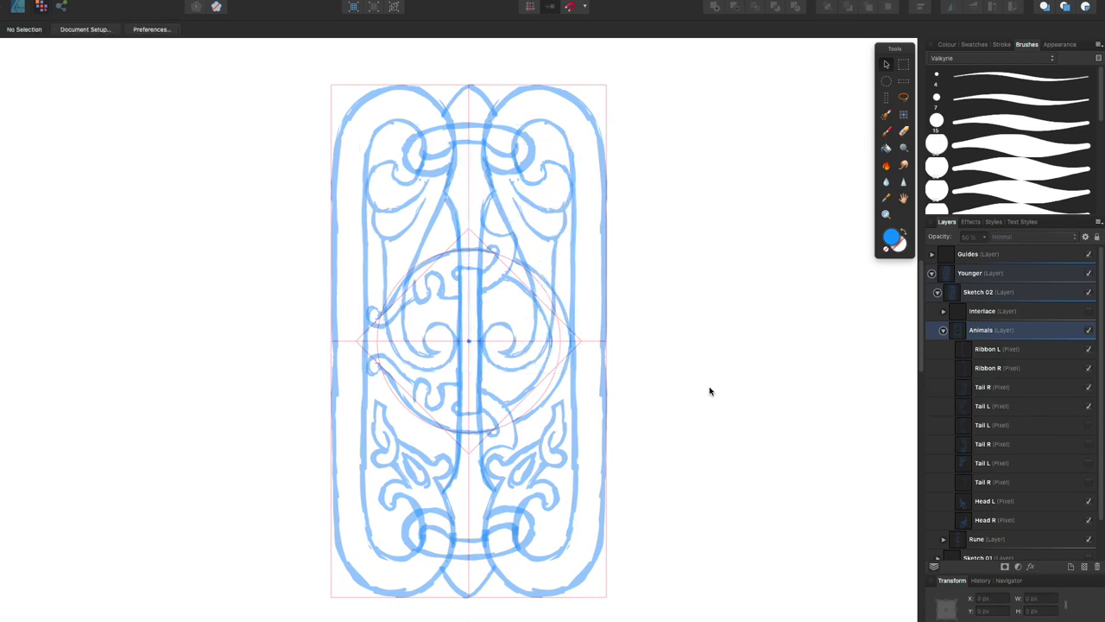
{"action": "scroll", "coordinate": [682, 466], "scroll_direction": "down", "scroll_amount": 2}
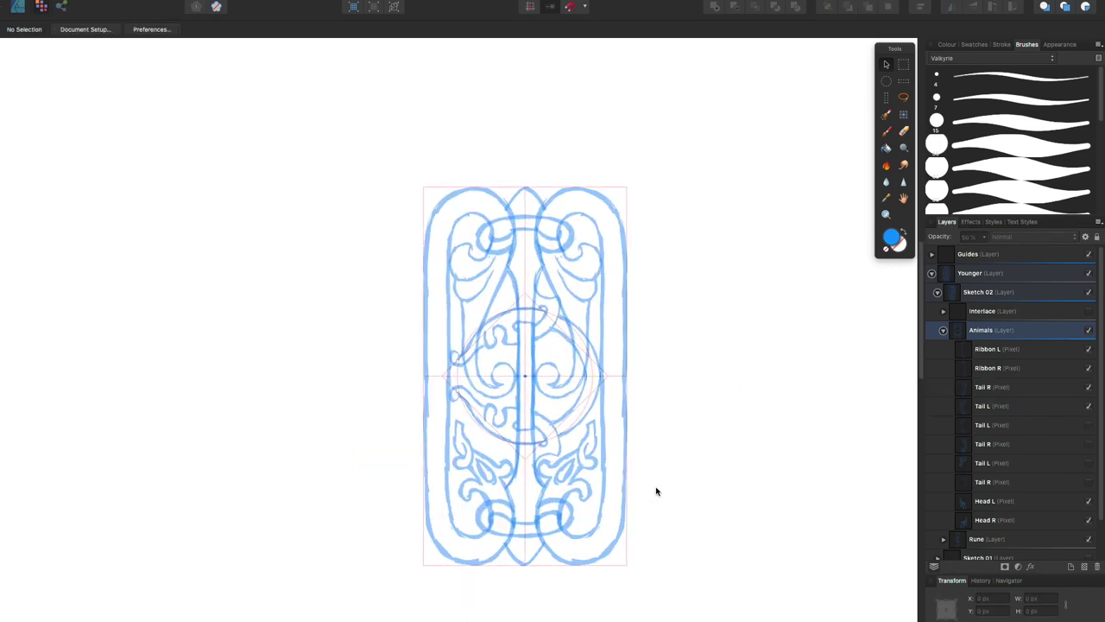
{"action": "scroll", "coordinate": [656, 491], "scroll_direction": "up", "scroll_amount": 2}
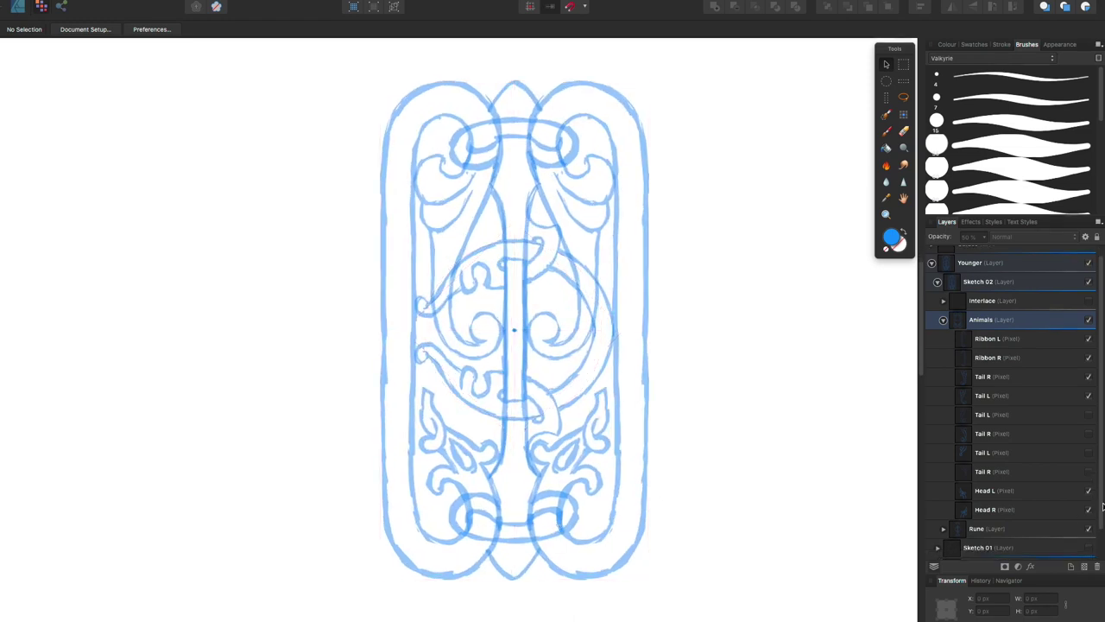
{"action": "left_click", "coordinate": [943, 330]}
{"action": "left_click", "coordinate": [943, 349]}
{"action": "left_click", "coordinate": [1088, 443]}
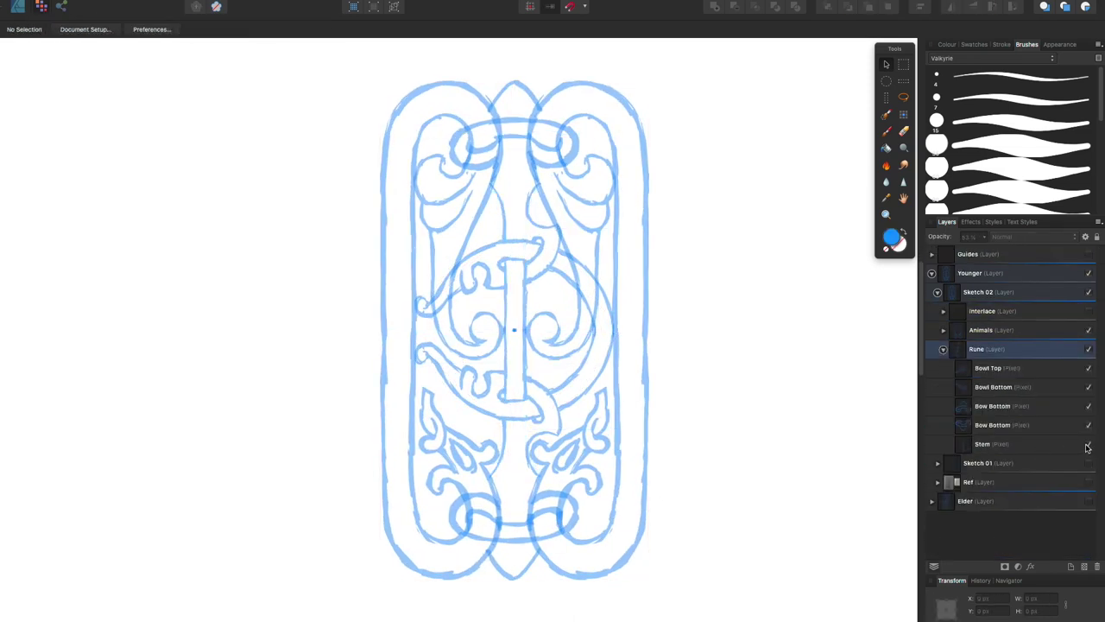
{"action": "left_click", "coordinate": [503, 506]}
{"action": "key", "text": "e"}
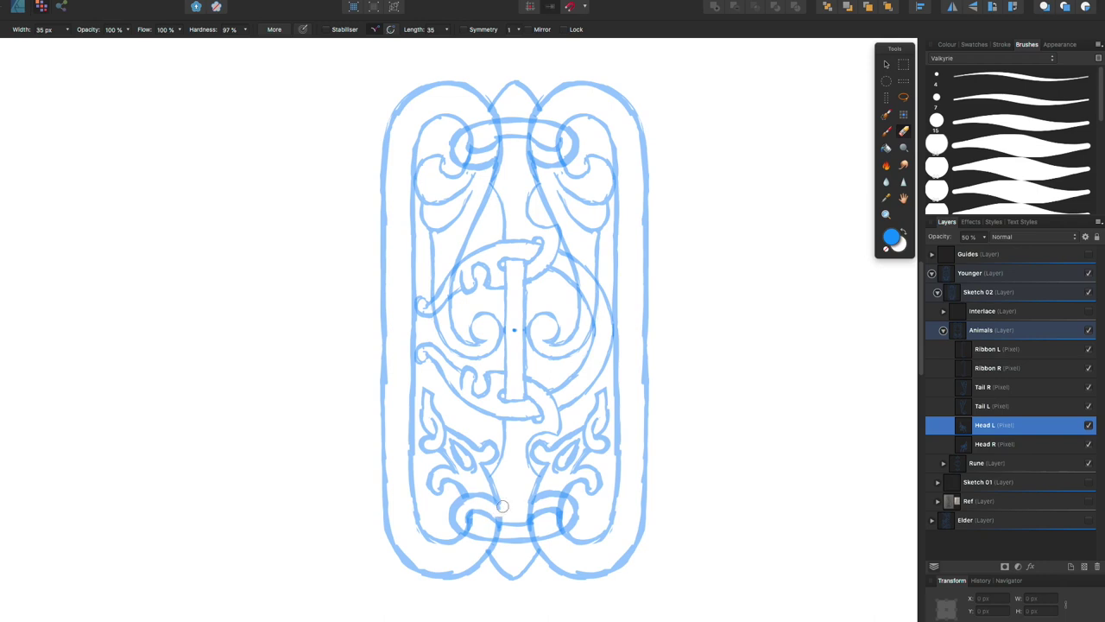
{"action": "left_click", "coordinate": [559, 501], "text": "super"}
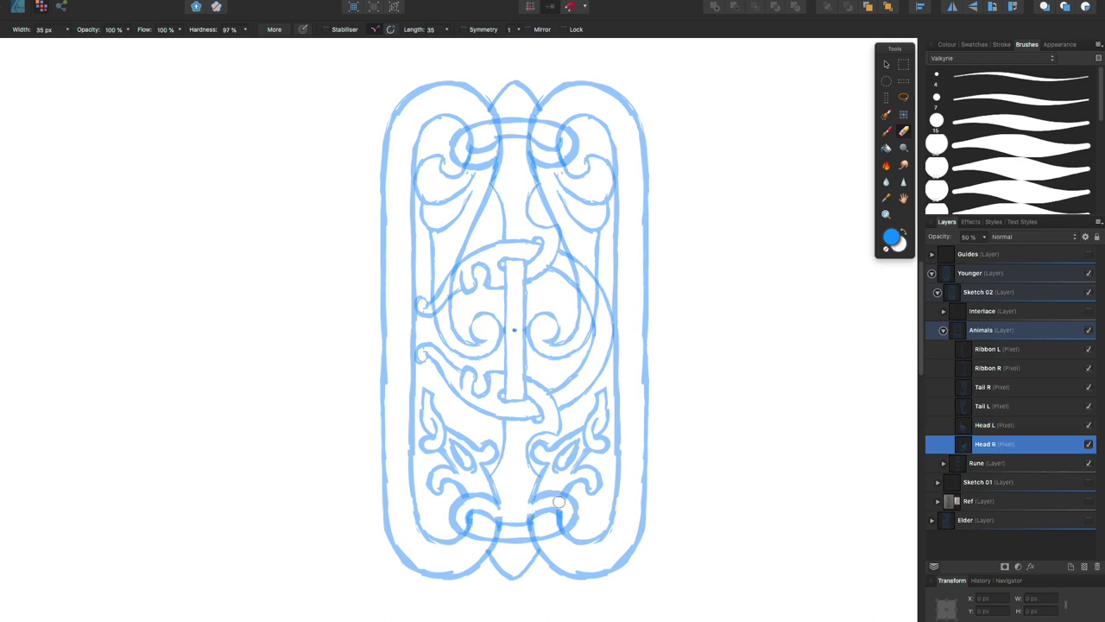
Step: Rename the duplicate Bow Bottom piece to 'Bow Top'
{"action": "left_click", "coordinate": [943, 462]}
{"action": "left_click", "coordinate": [1006, 539]}
{"action": "left_click", "coordinate": [1027, 522]}
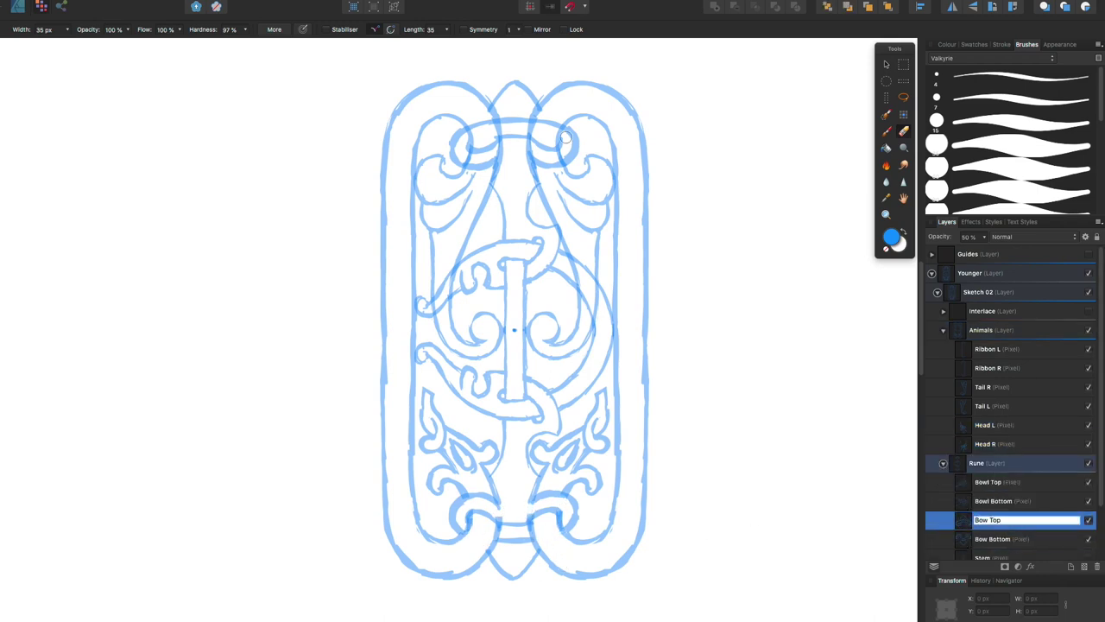
{"action": "left_click", "coordinate": [1023, 390]}
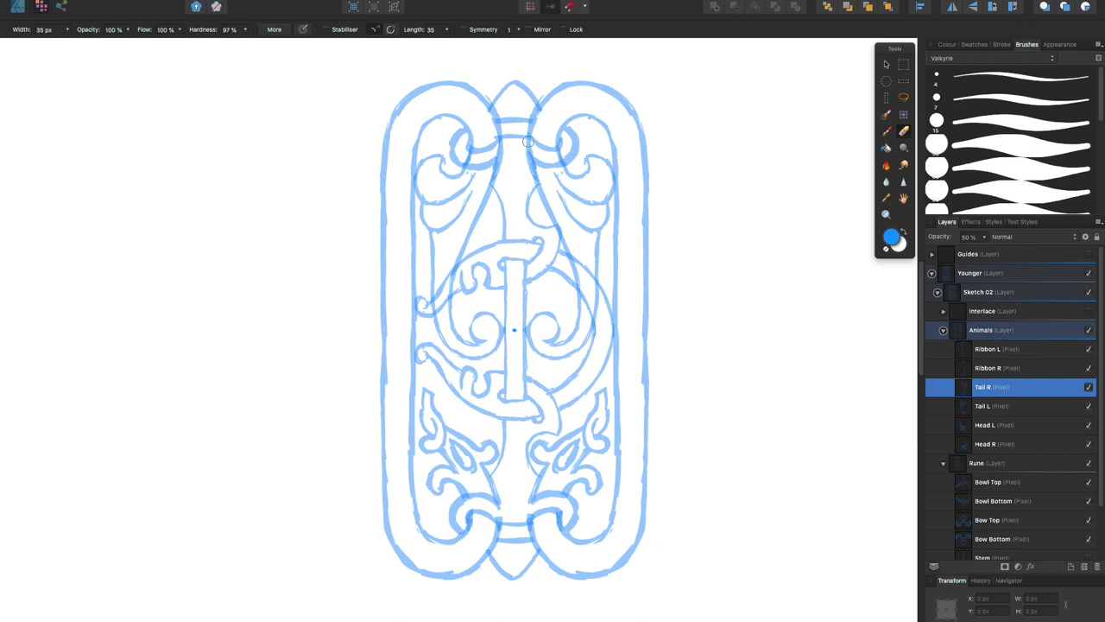
{"action": "key", "text": "alt+bracketright"}
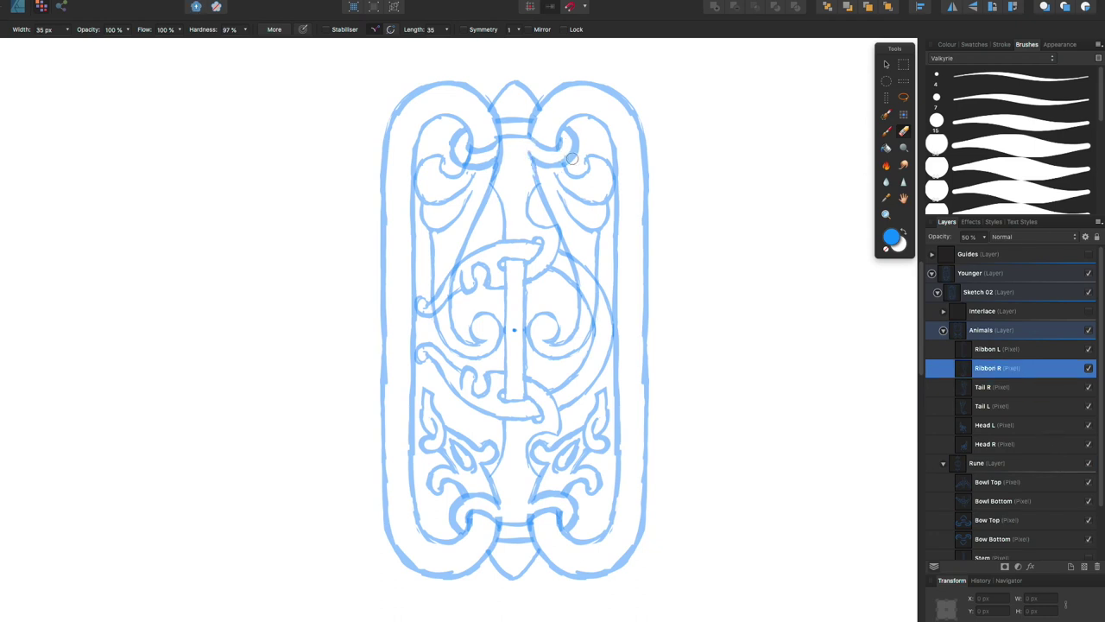
{"action": "key", "text": "alt+bracketright"}
{"action": "left_click", "coordinate": [1010, 406]}
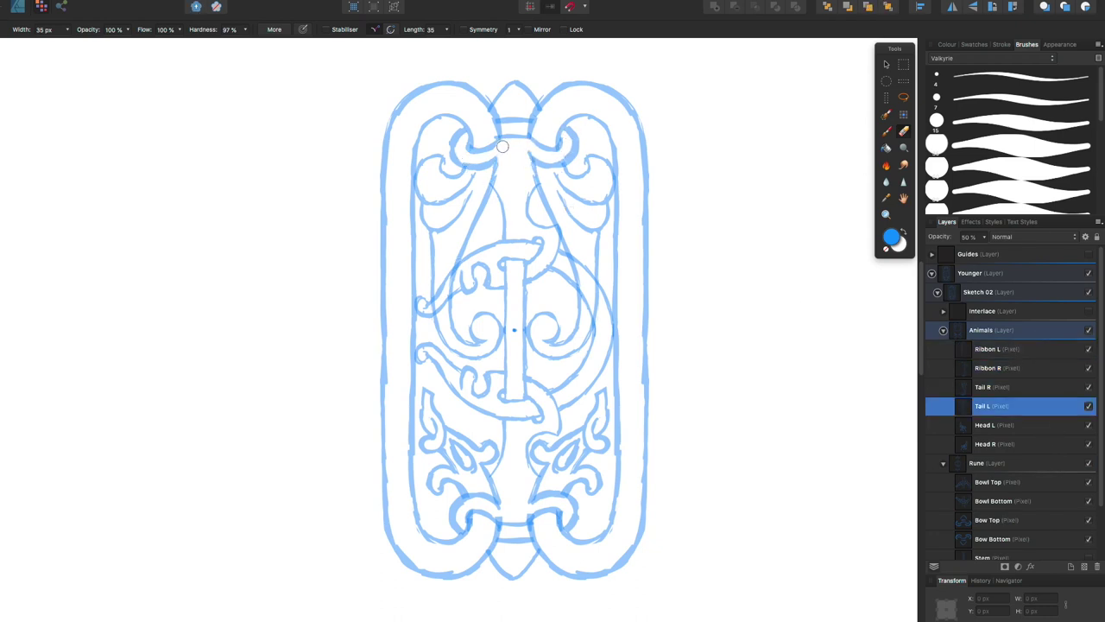
Step: Add a mask to the Animals group and collapse the Animals and Sketch 02 groups
{"action": "left_click", "coordinate": [943, 330]}
{"action": "left_click", "coordinate": [984, 349]}
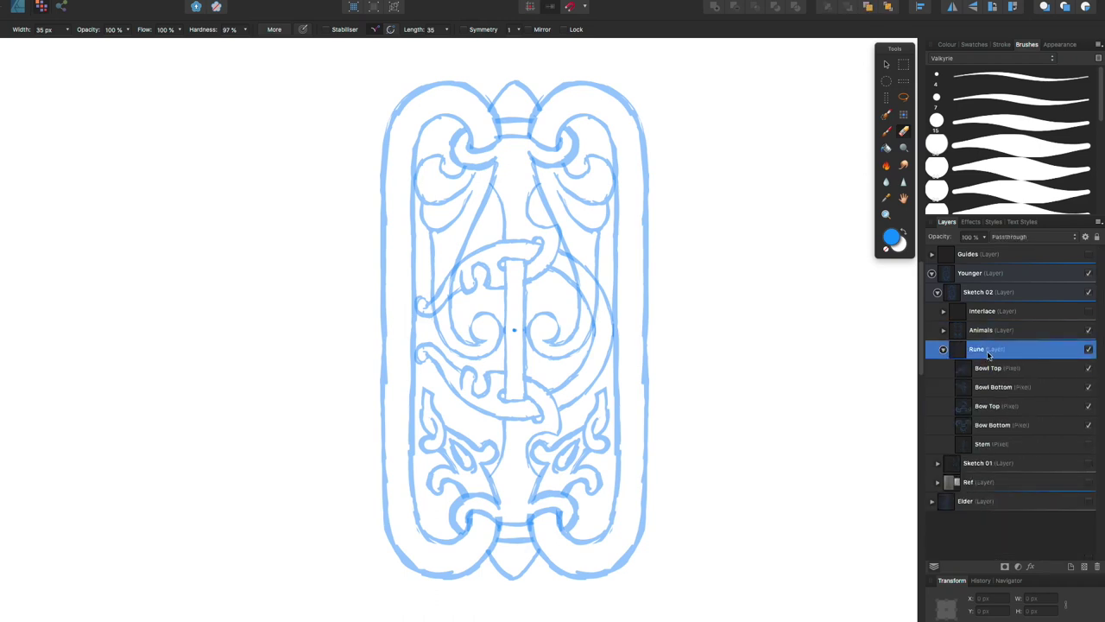
{"action": "left_click", "coordinate": [1004, 566]}
{"action": "key", "text": "alt+bracketright"}
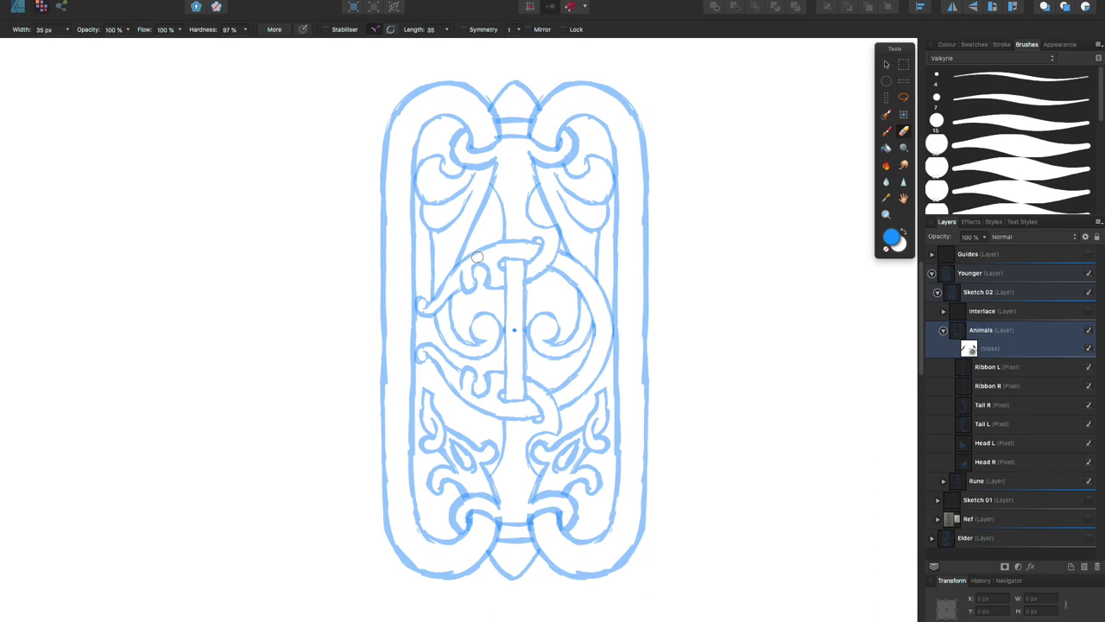
{"action": "left_click", "coordinate": [943, 329]}
{"action": "left_click", "coordinate": [937, 292]}
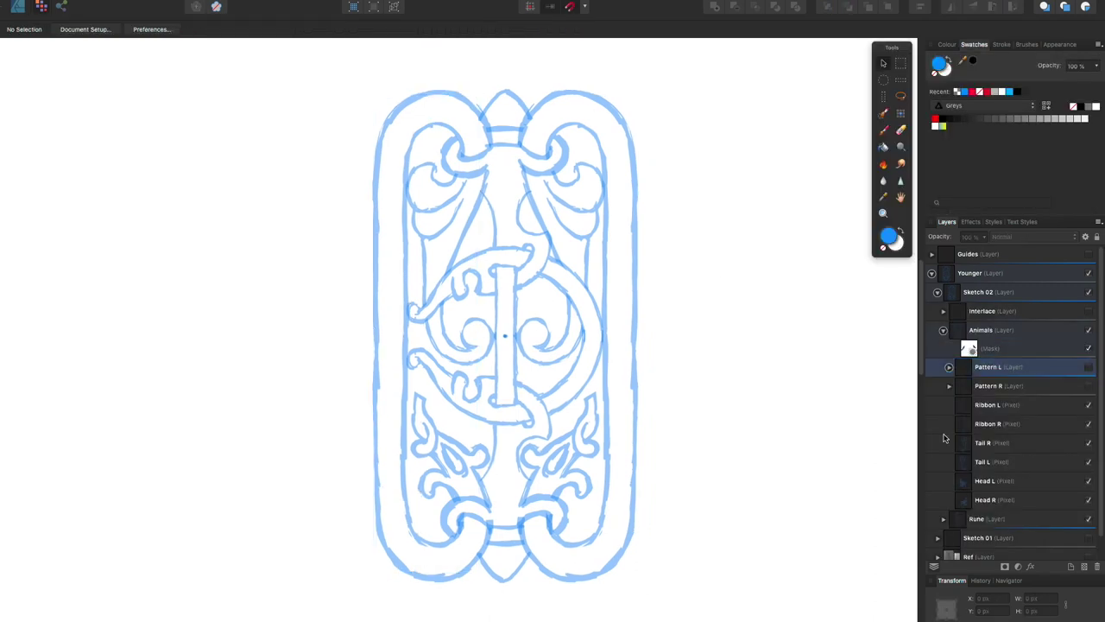
Step: Name the group 'Lines' and add an Animal layer inside it for drawing
{"action": "type", "text": "Lines"}
{"action": "key", "text": "Return"}
{"action": "key", "text": "ctrl+shift+n"}
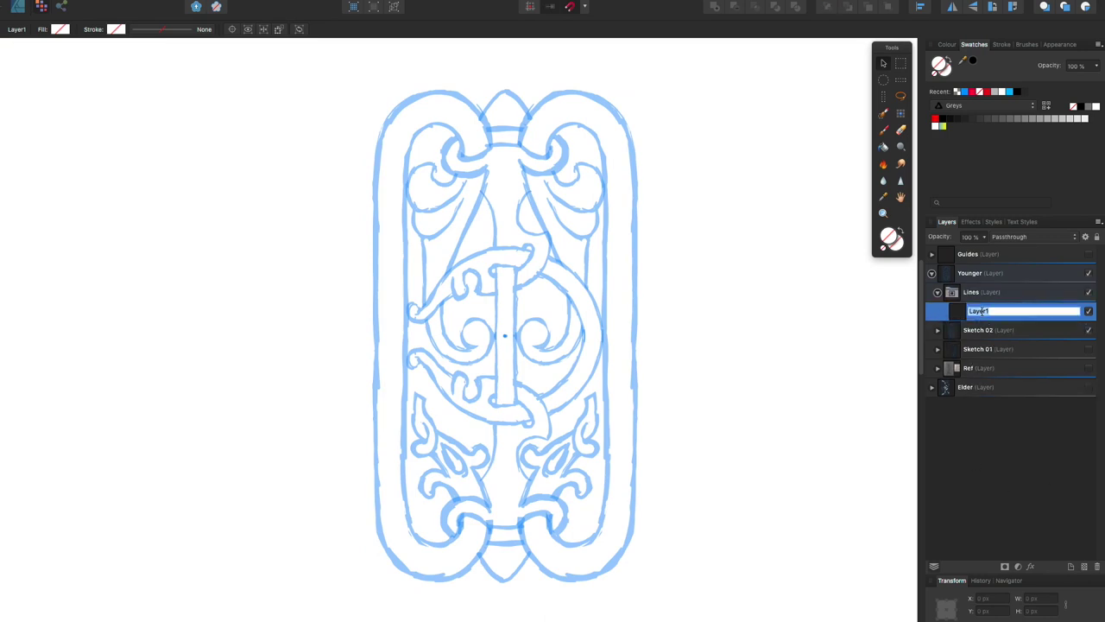
{"action": "double_click", "coordinate": [987, 312]}
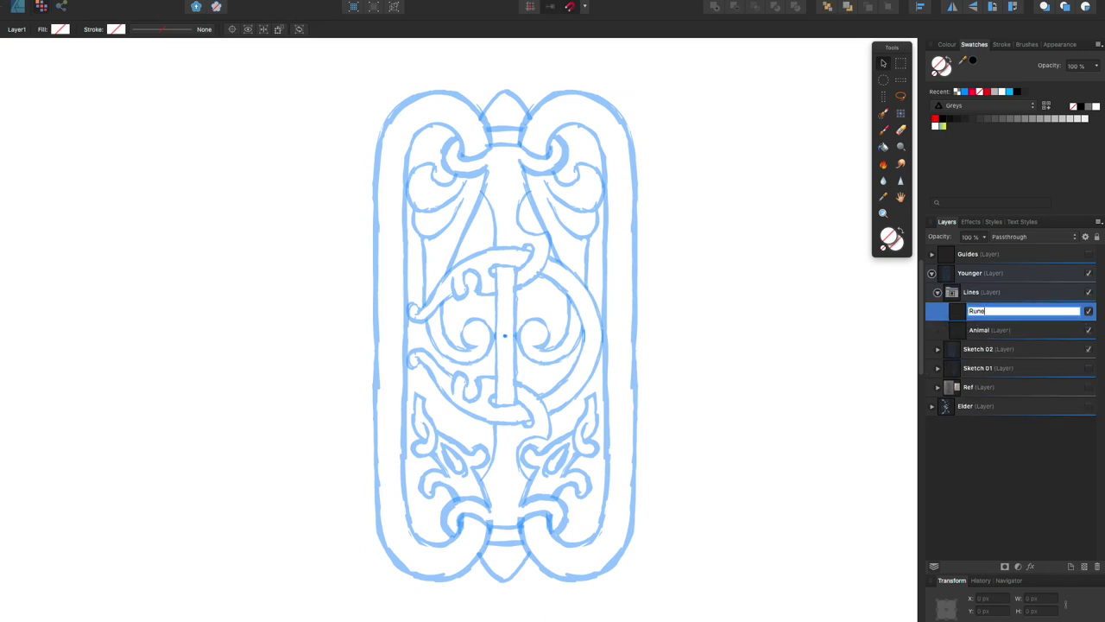
{"action": "left_click", "coordinate": [984, 330]}
{"action": "key", "text": "p"}
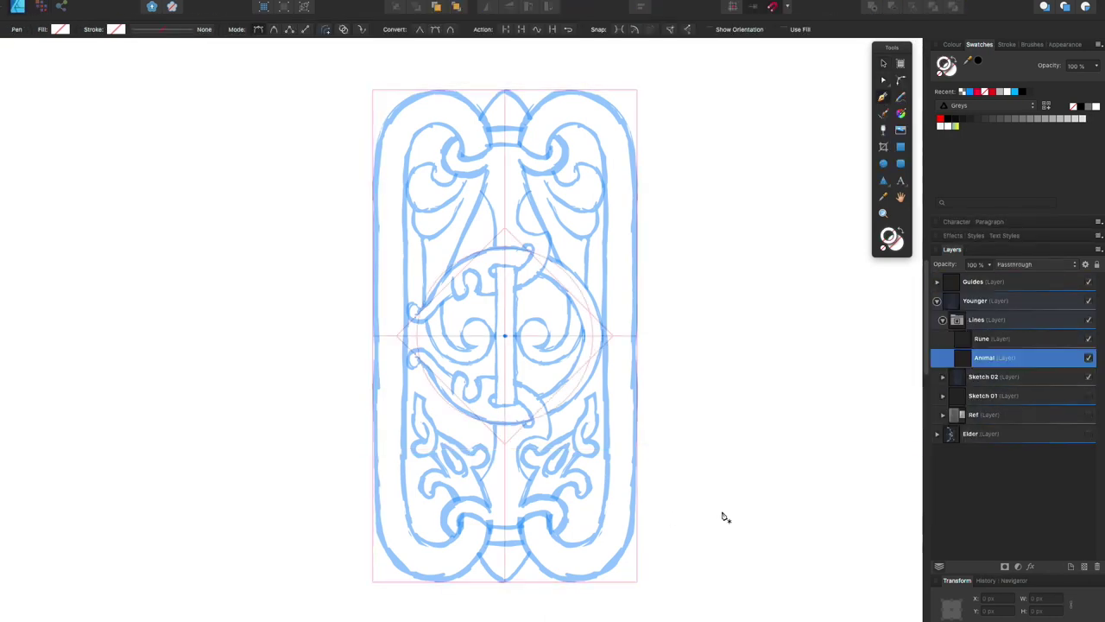
Step: Trace the right animal's outer outline down the right edge and across the bottom
{"action": "left_click", "coordinate": [637, 335]}
{"action": "left_click", "coordinate": [637, 514]}
{"action": "left_click", "coordinate": [577, 583]}
{"action": "scroll", "coordinate": [577, 582], "scroll_direction": "up", "scroll_amount": 3}
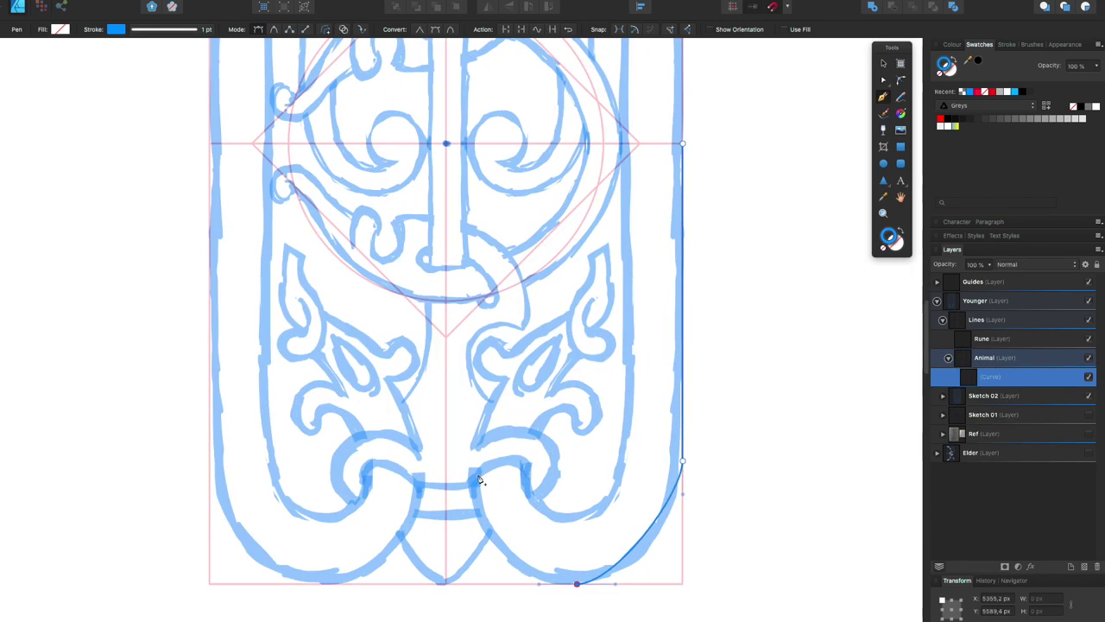
{"action": "left_click_drag", "start_coordinate": [473, 480], "coordinate": [473, 413]}
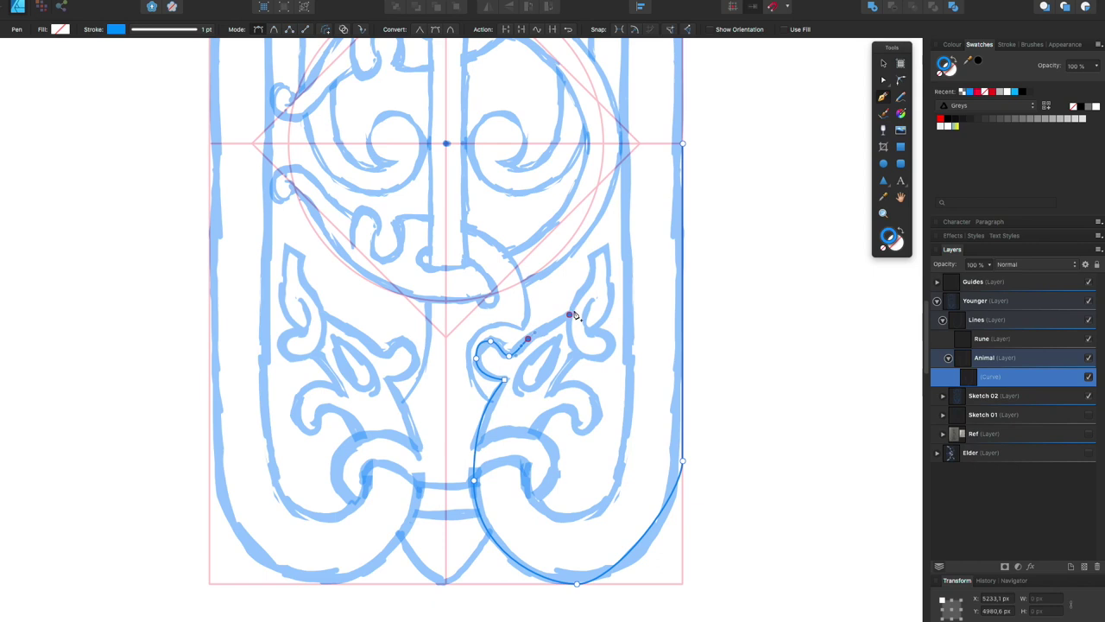
{"action": "left_click", "coordinate": [1081, 111]}
Step: Draw the inner line from the top right down into a small curl
{"action": "left_click", "coordinate": [625, 144]}
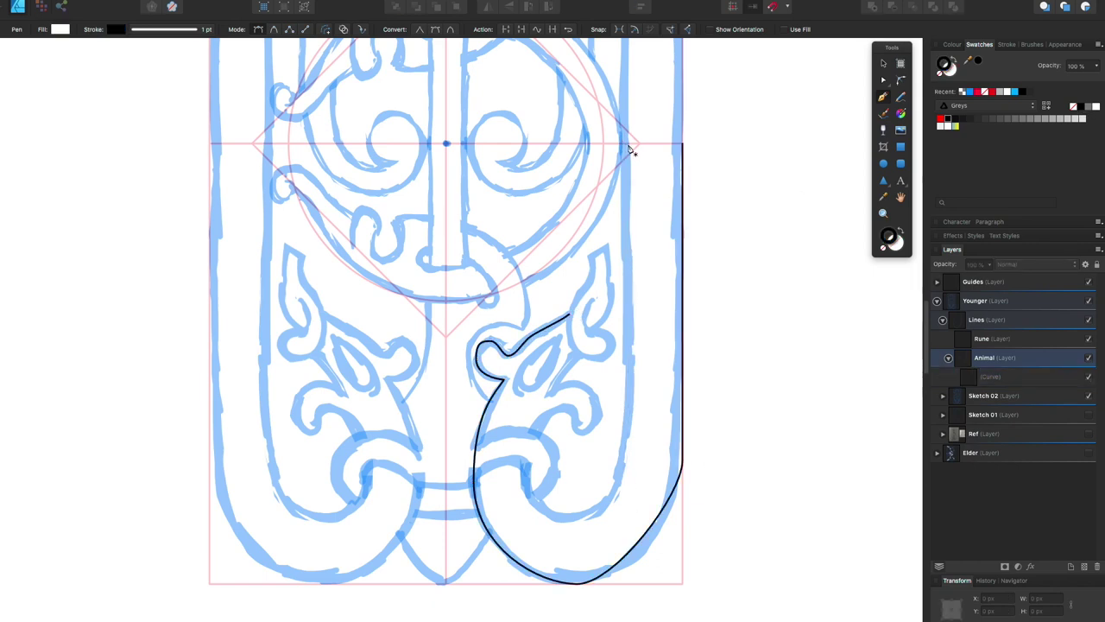
{"action": "left_click_drag", "start_coordinate": [621, 483], "coordinate": [621, 486]}
{"action": "left_click", "coordinate": [577, 516]}
{"action": "left_click", "coordinate": [523, 473]}
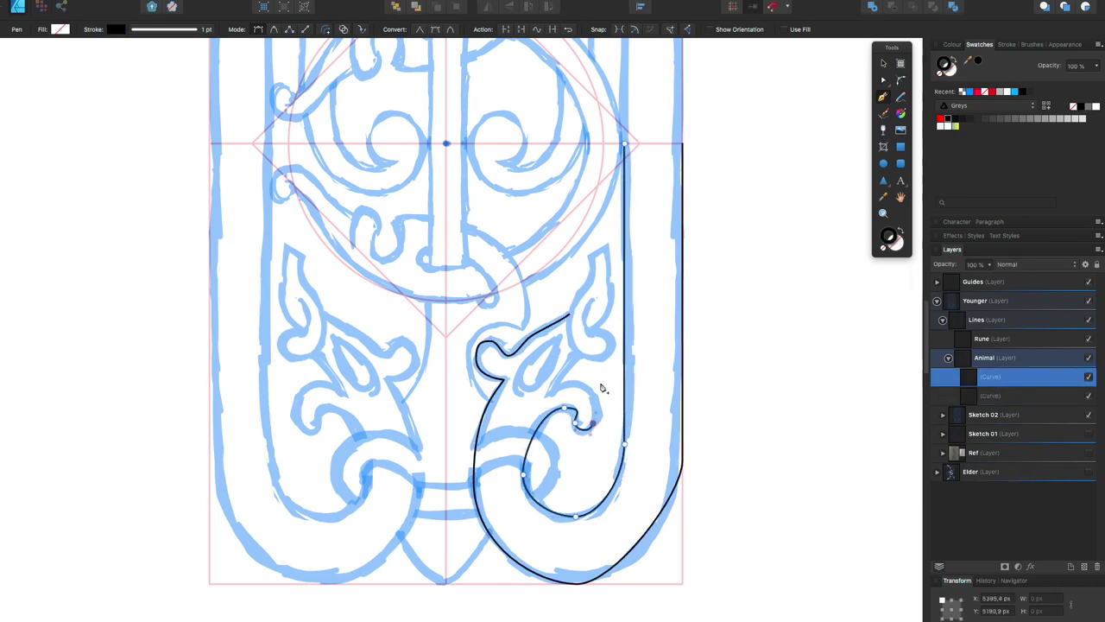
{"action": "left_click", "coordinate": [592, 421]}
{"action": "key", "text": "Escape"}
{"action": "left_click", "coordinate": [514, 382]}
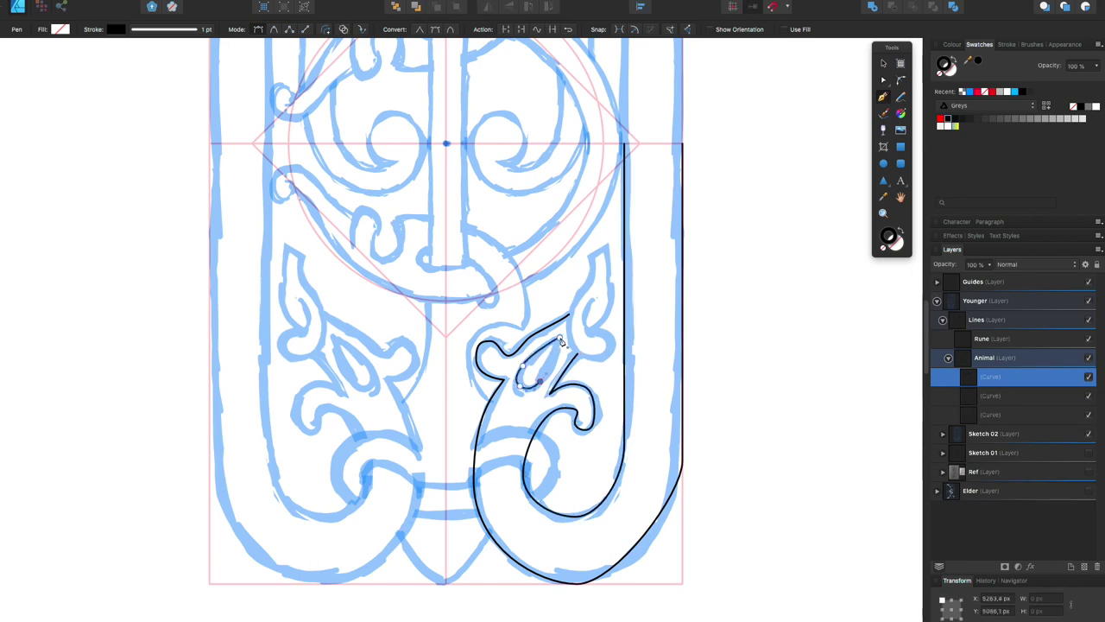
Step: Add the leaf shape and the hook near the animal's top, then commit the paths
{"action": "left_click", "coordinate": [560, 338]}
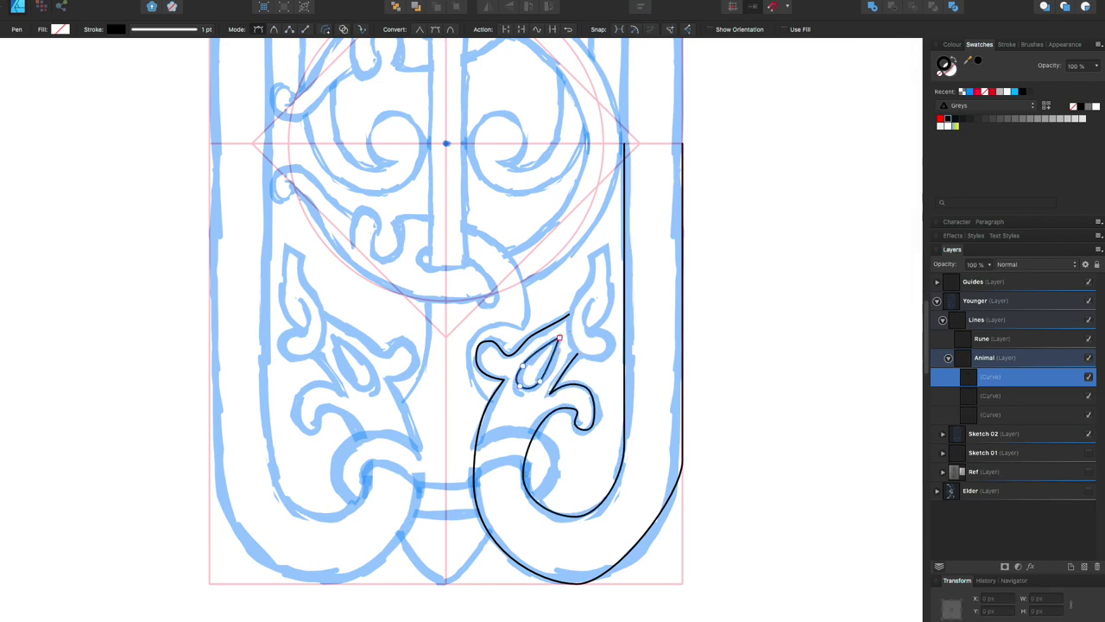
{"action": "left_click", "coordinate": [592, 264]}
{"action": "left_click", "coordinate": [605, 252]}
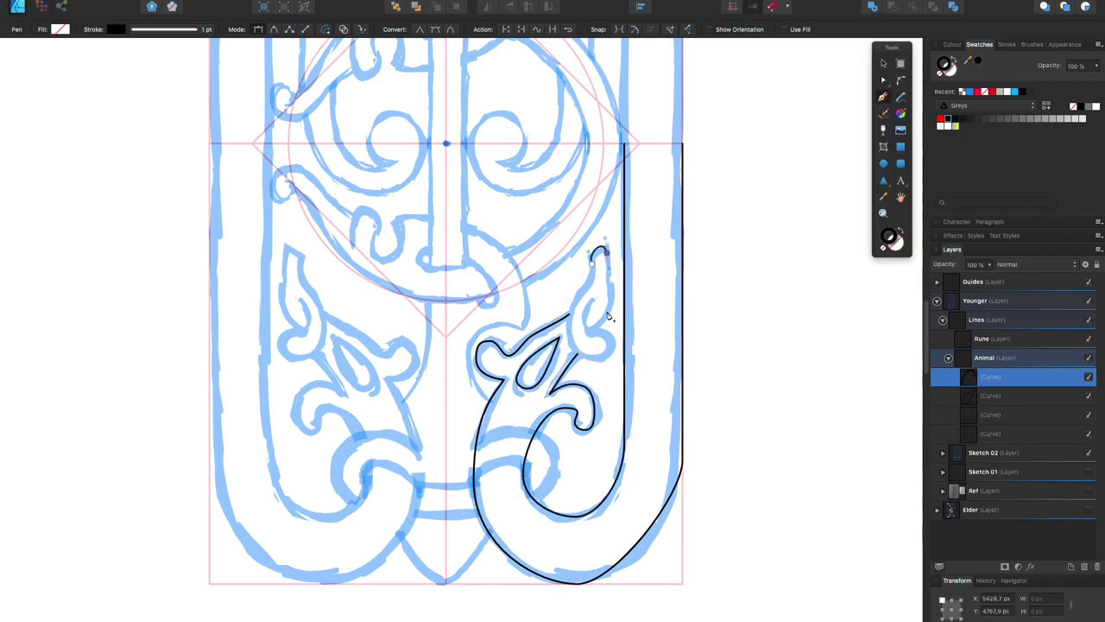
{"action": "left_click", "coordinate": [570, 326]}
{"action": "key", "text": "super+space"}
{"action": "key", "text": "Escape"}
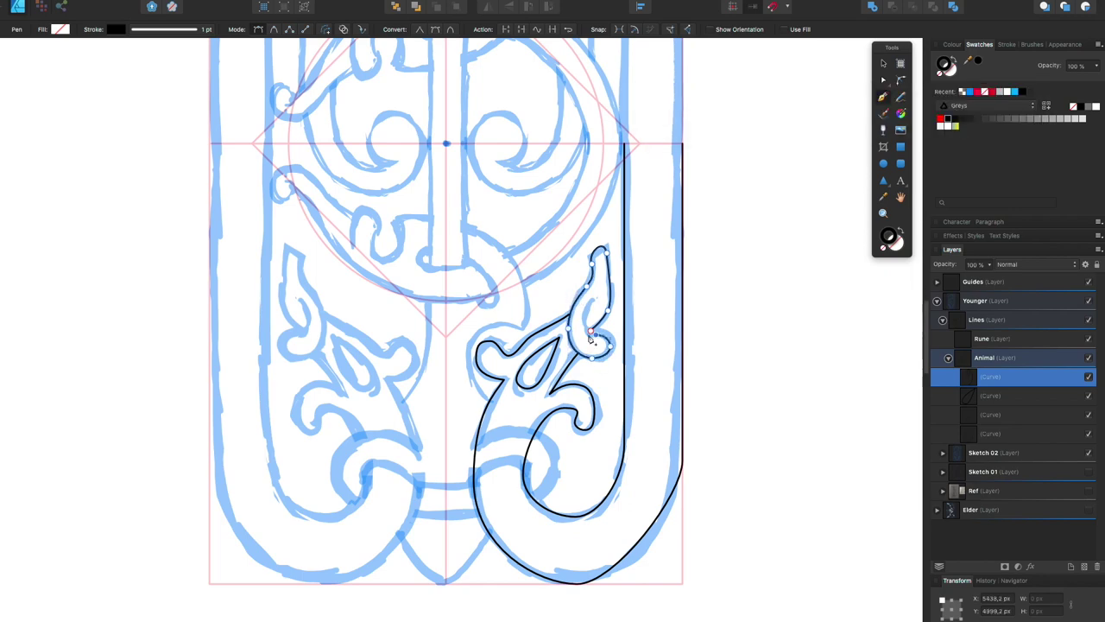
{"action": "key", "text": "a"}
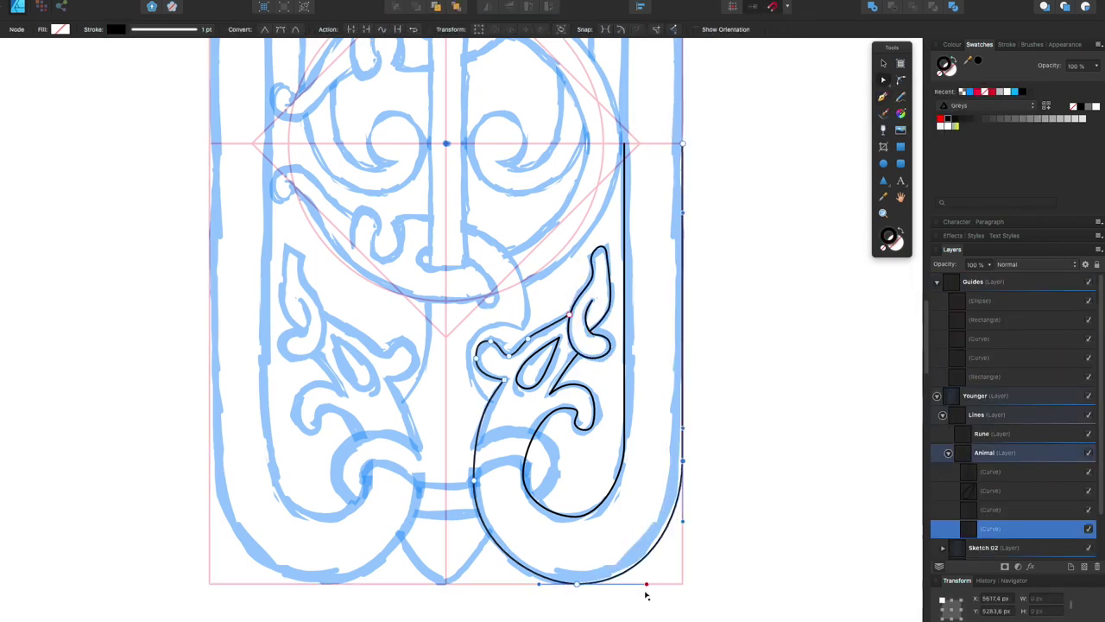
{"action": "left_click", "coordinate": [577, 525]}
Step: Nudge the inner curve's bottom node up and select the outer U and inner J curves
{"action": "left_click_drag", "start_coordinate": [576, 526], "coordinate": [576, 523]}
{"action": "left_click", "coordinate": [625, 442]}
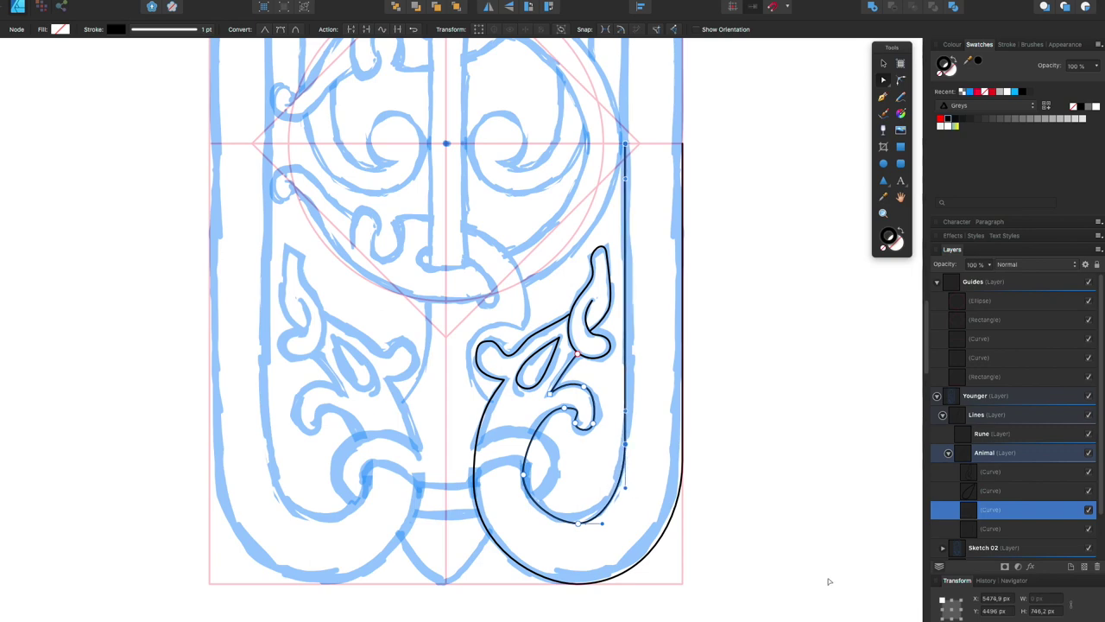
{"action": "left_click", "coordinate": [682, 462]}
{"action": "left_click", "coordinate": [682, 462]}
{"action": "left_click", "coordinate": [682, 460]}
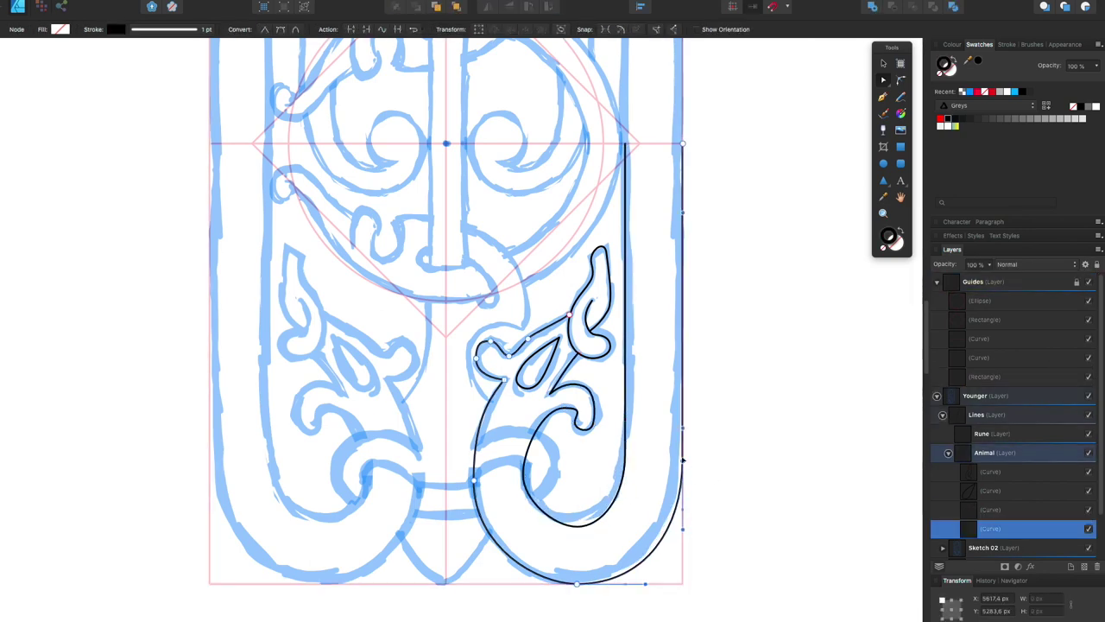
{"action": "left_click", "coordinate": [634, 459]}
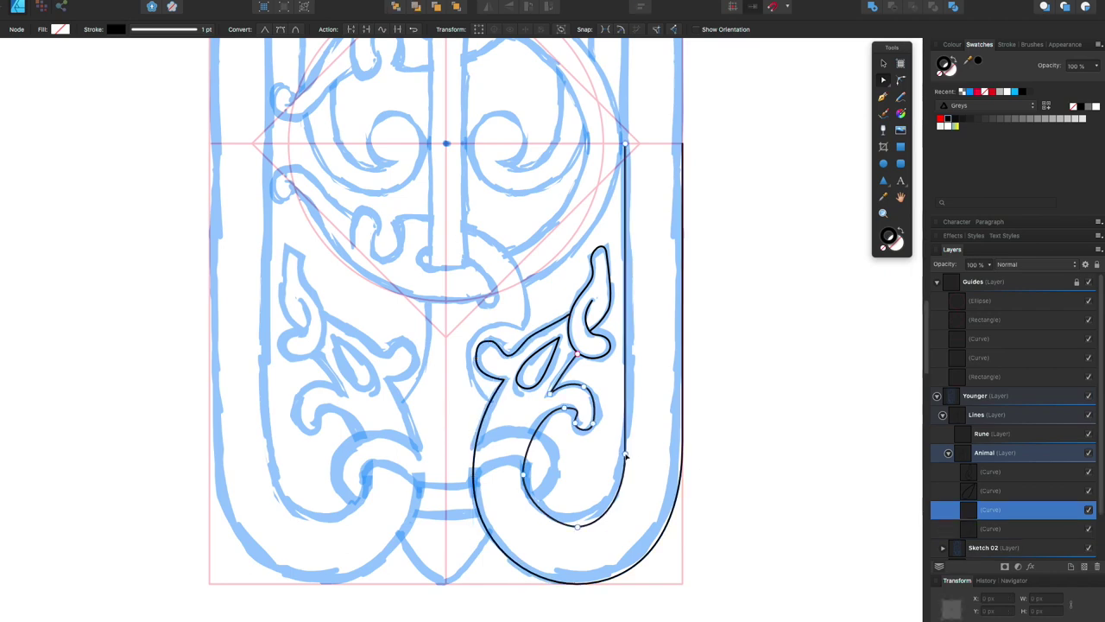
{"action": "left_click", "coordinate": [561, 582], "text": "shift"}
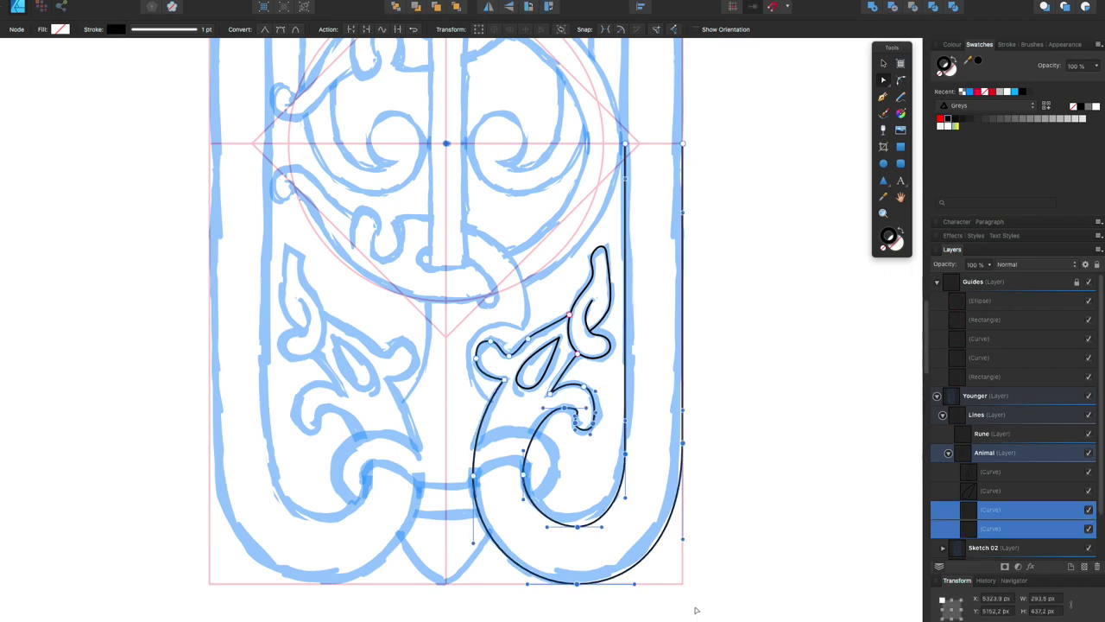
{"action": "left_click", "coordinate": [473, 518]}
{"action": "scroll", "coordinate": [539, 466], "scroll_direction": "up", "scroll_amount": 1}
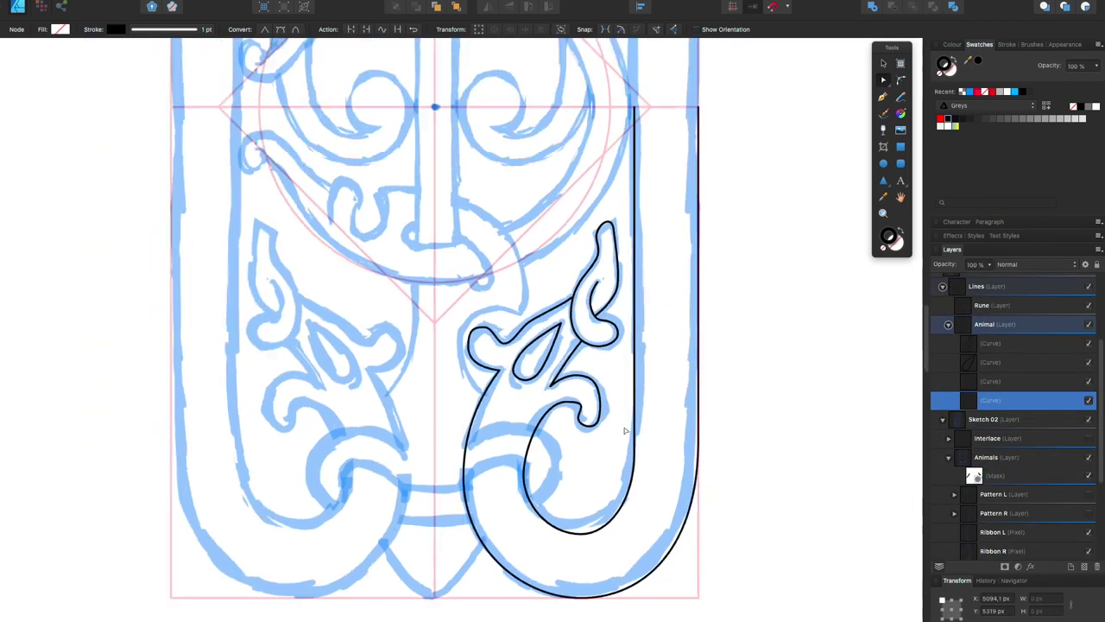
Step: Reshape the inner spiral's nodes to match the blue sketch
{"action": "left_click", "coordinate": [609, 211]}
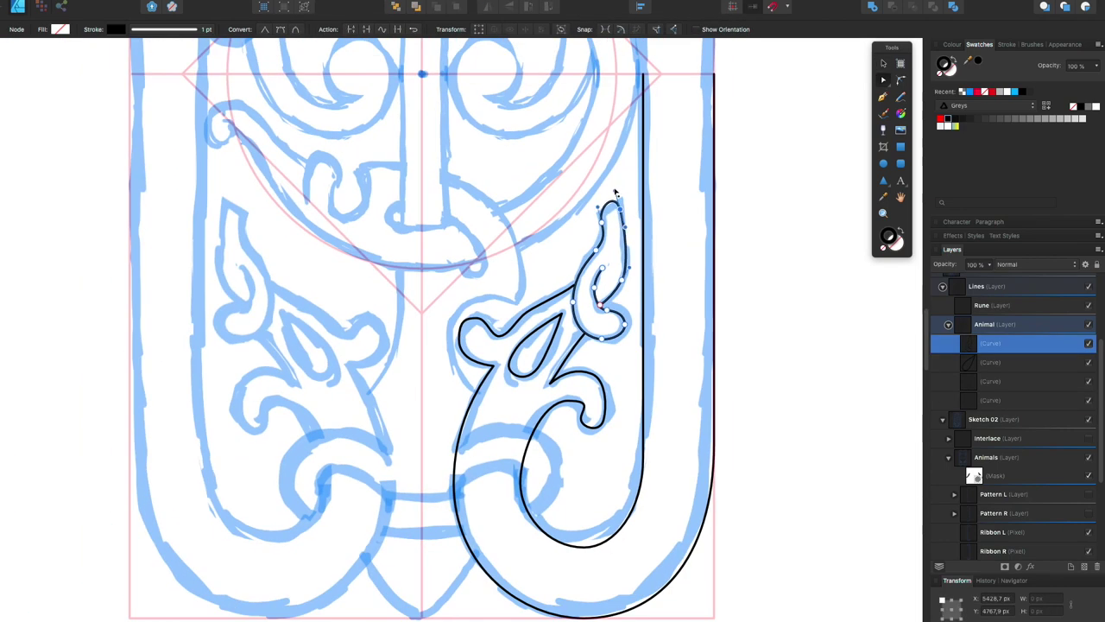
{"action": "left_click", "coordinate": [522, 314]}
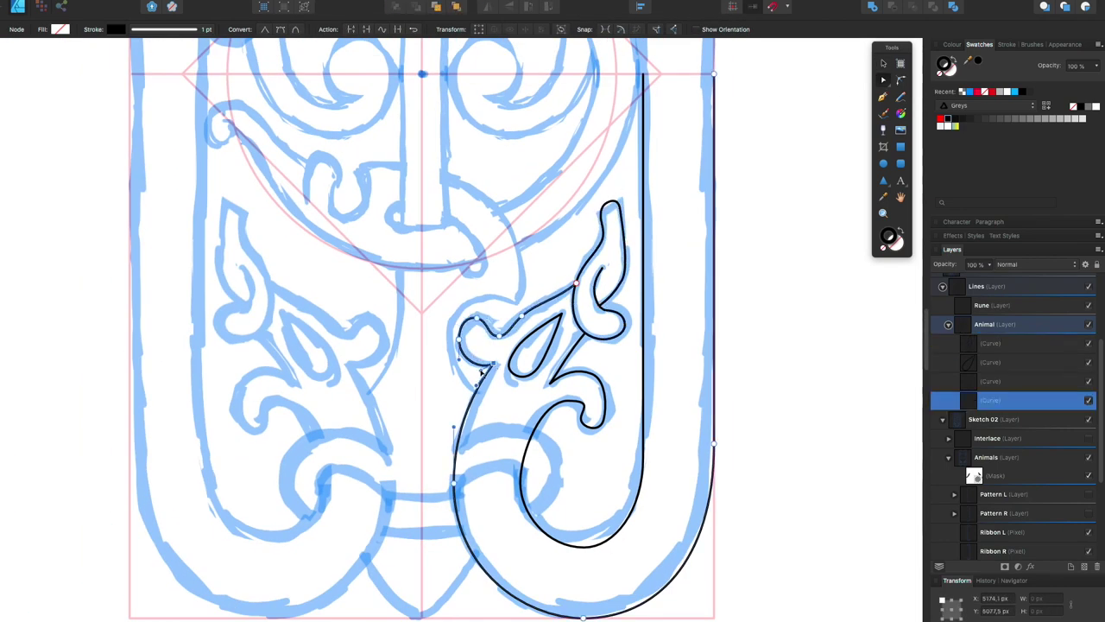
{"action": "left_click", "coordinate": [483, 362], "text": "shift"}
{"action": "left_click", "coordinate": [569, 411]}
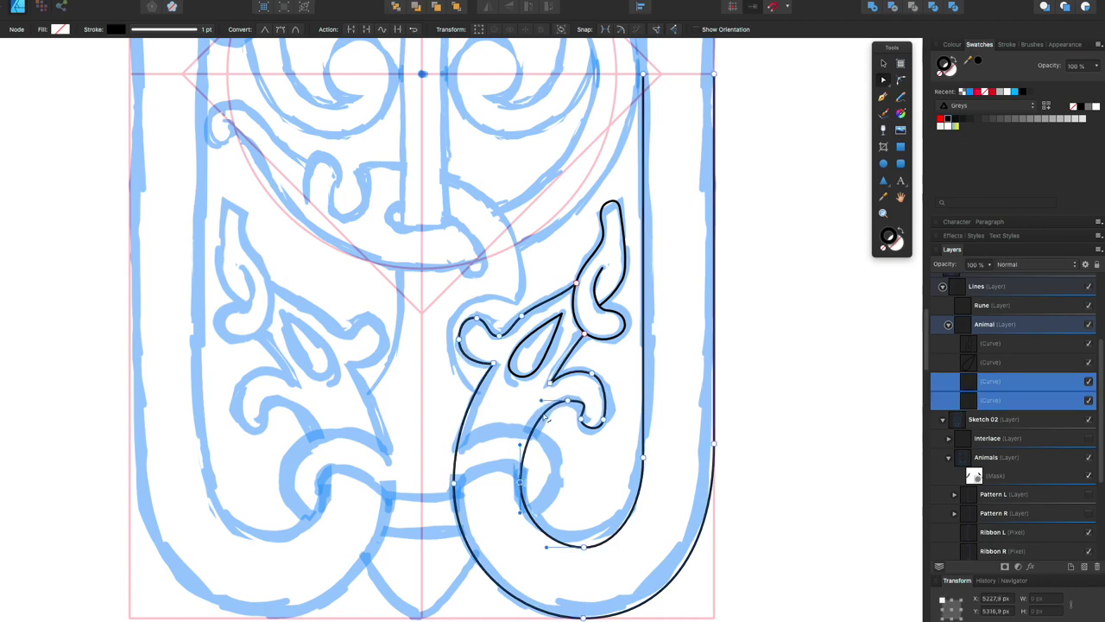
{"action": "key", "text": "super+ctrl+t"}
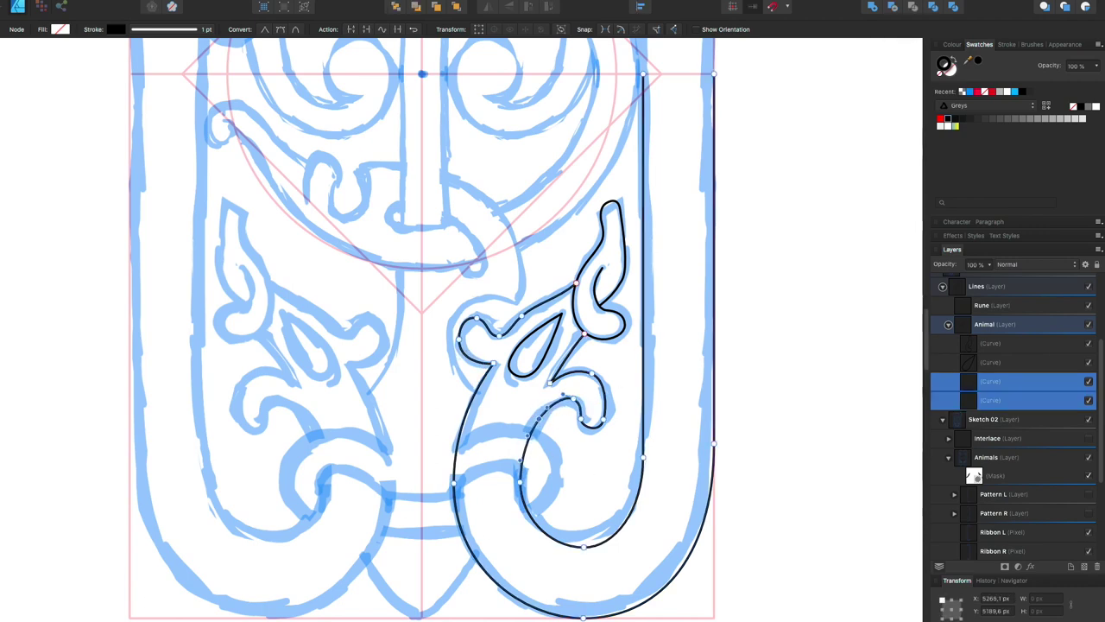
{"action": "key", "text": "super+ctrl+t"}
{"action": "left_click_drag", "start_coordinate": [608, 385], "coordinate": [580, 402]}
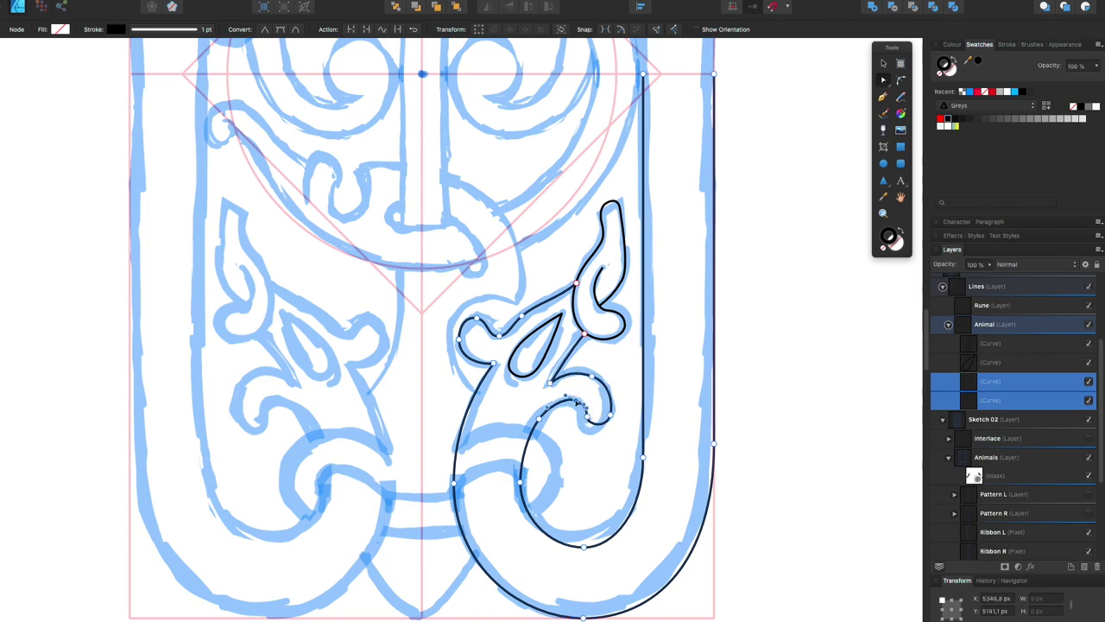
{"action": "left_click", "coordinate": [627, 322]}
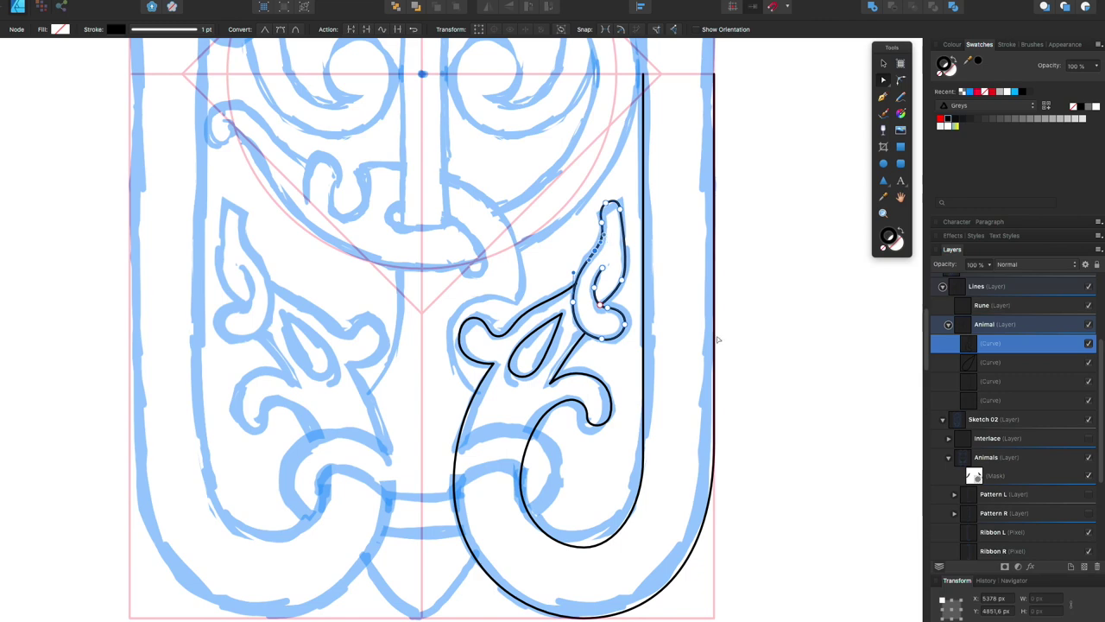
{"action": "left_click", "coordinate": [580, 397]}
{"action": "left_click_drag", "start_coordinate": [608, 384], "coordinate": [590, 415]}
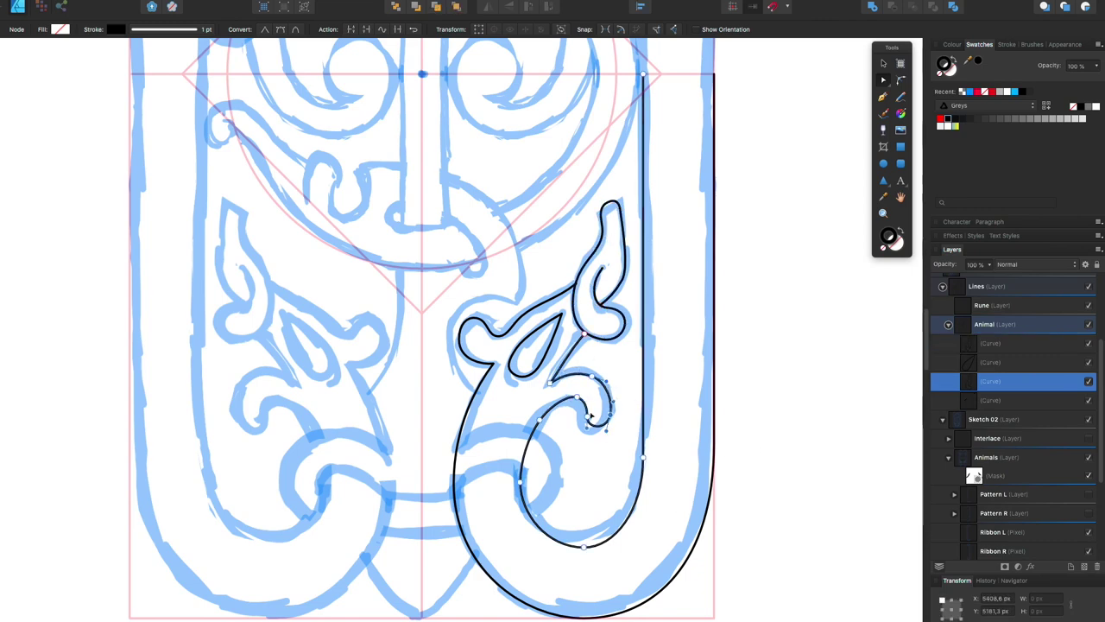
Step: Reshape the head curve's lower-right lobe
{"action": "left_click", "coordinate": [602, 385]}
{"action": "left_click", "coordinate": [597, 345]}
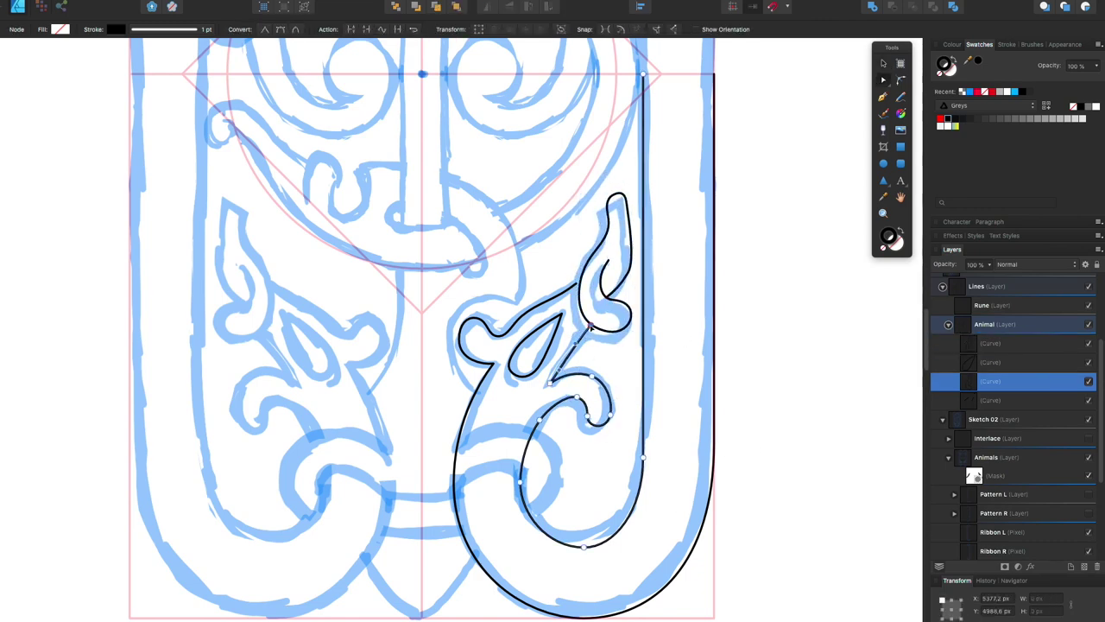
{"action": "left_click", "coordinate": [595, 296]}
{"action": "left_click", "coordinate": [609, 203]}
{"action": "left_click_drag", "start_coordinate": [629, 315], "coordinate": [637, 324]}
{"action": "left_click", "coordinate": [582, 280]}
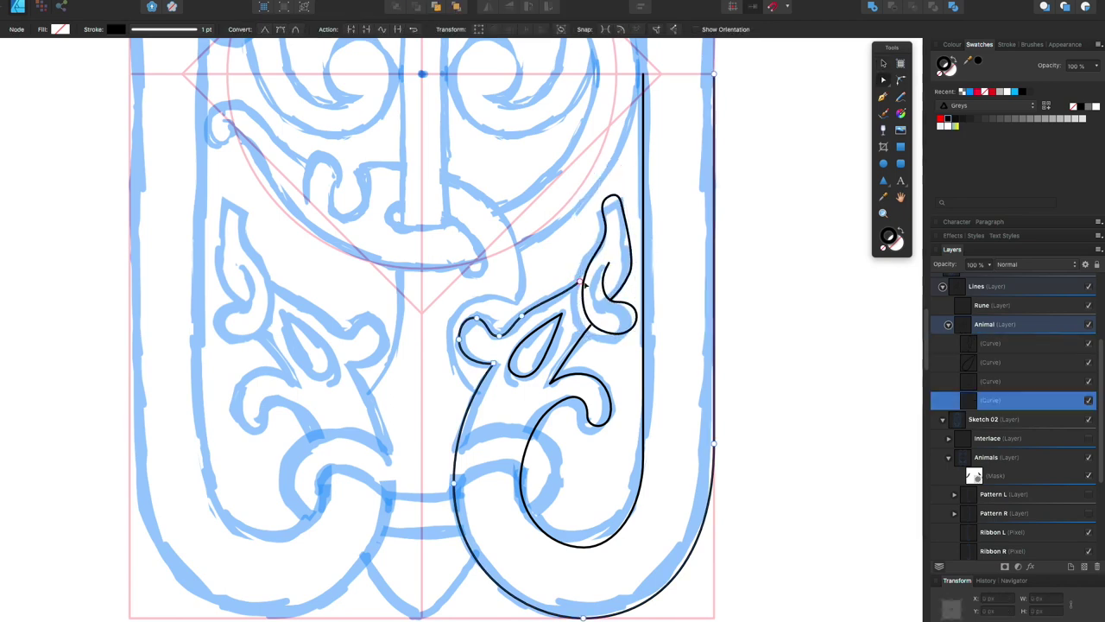
Step: Select the eye curve among the overlapping curves and adjust its shape
{"action": "left_click", "coordinate": [573, 314]}
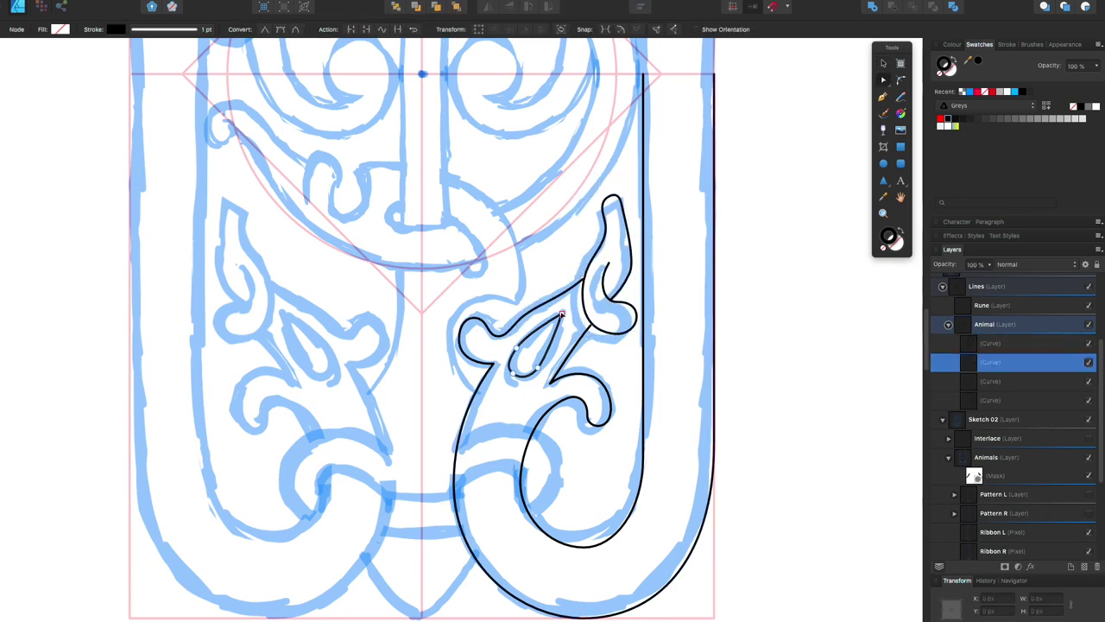
{"action": "left_click", "coordinate": [522, 319]}
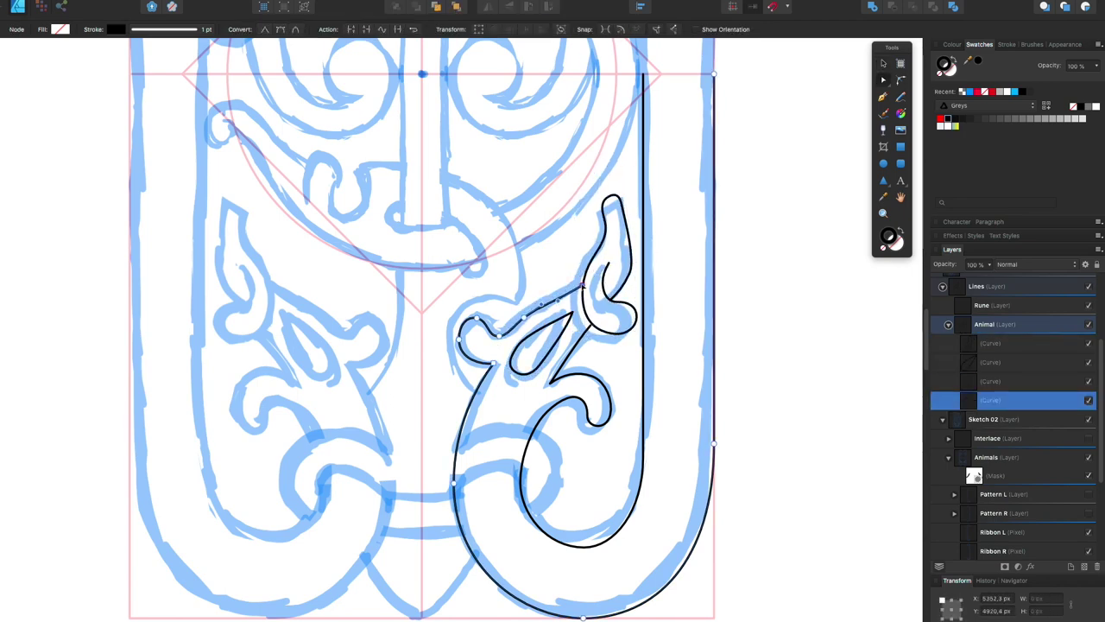
{"action": "left_click", "coordinate": [535, 309]}
{"action": "left_click", "coordinate": [496, 339]}
{"action": "left_click", "coordinate": [565, 321]}
{"action": "left_click", "coordinate": [496, 338]}
{"action": "left_click", "coordinate": [527, 362]}
{"action": "left_click", "coordinate": [568, 325]}
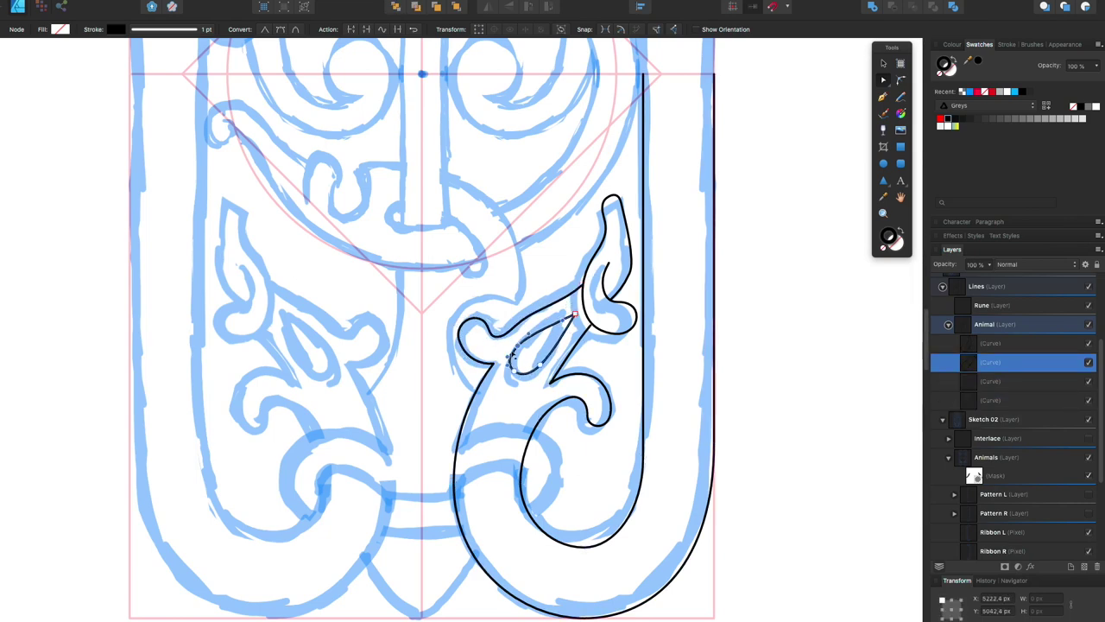
{"action": "left_click", "coordinate": [576, 331]}
{"action": "left_click", "coordinate": [572, 320]}
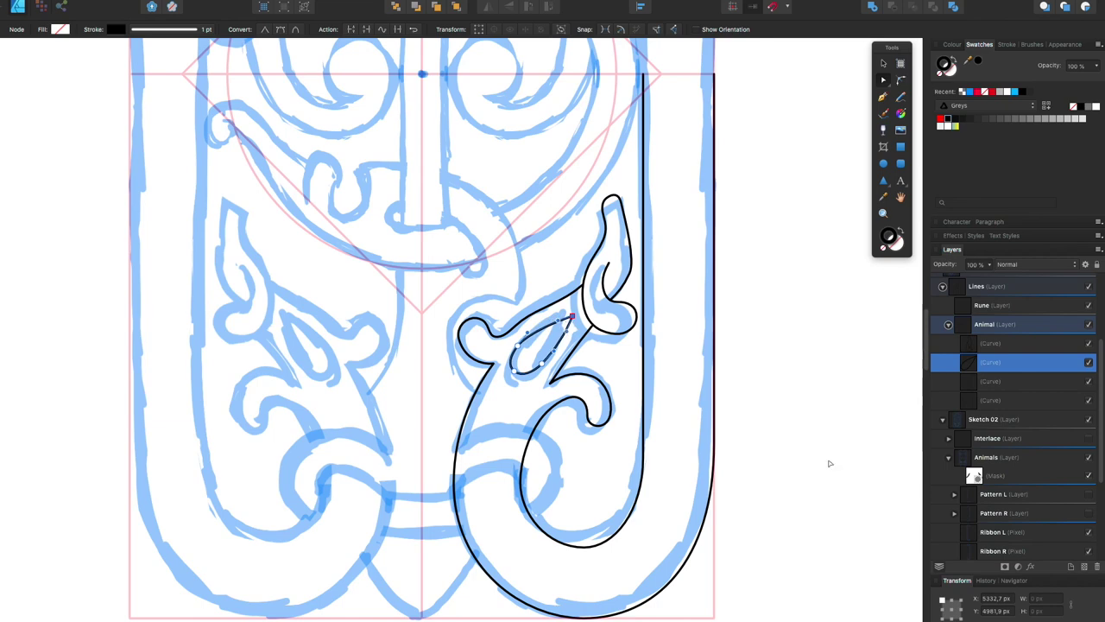
{"action": "key", "text": "Tab"}
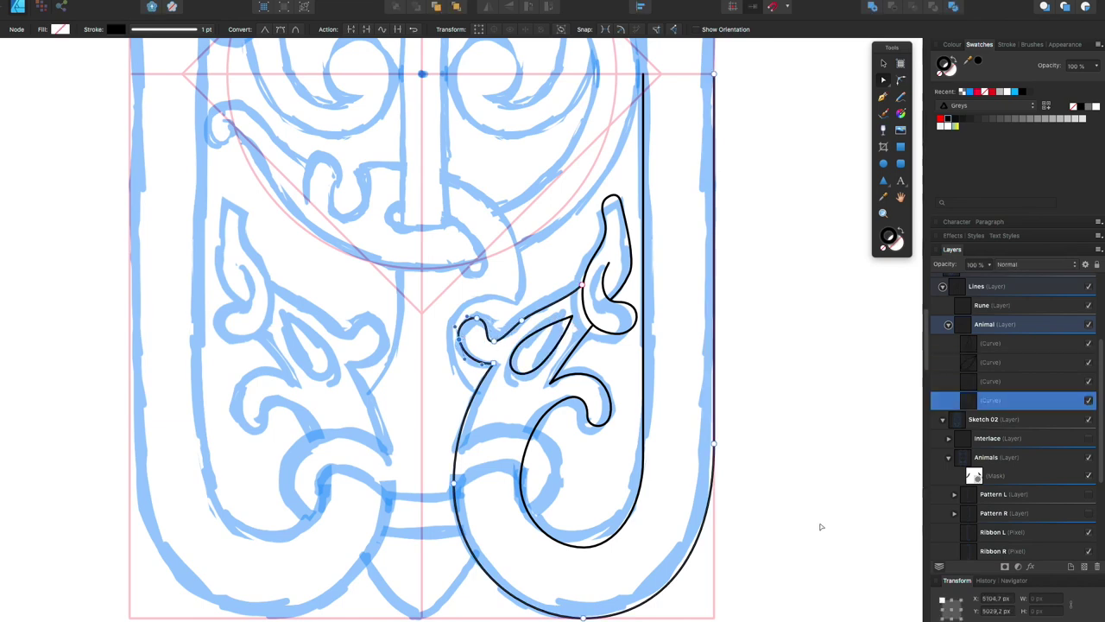
{"action": "scroll", "coordinate": [821, 527], "scroll_direction": "down", "scroll_amount": 5}
Step: Duplicate the lower animal's outer and inner body curves and flip the copy vertically
{"action": "scroll", "coordinate": [804, 538], "scroll_direction": "up", "scroll_amount": 4}
{"action": "left_click_drag", "start_coordinate": [747, 543], "coordinate": [676, 602]}
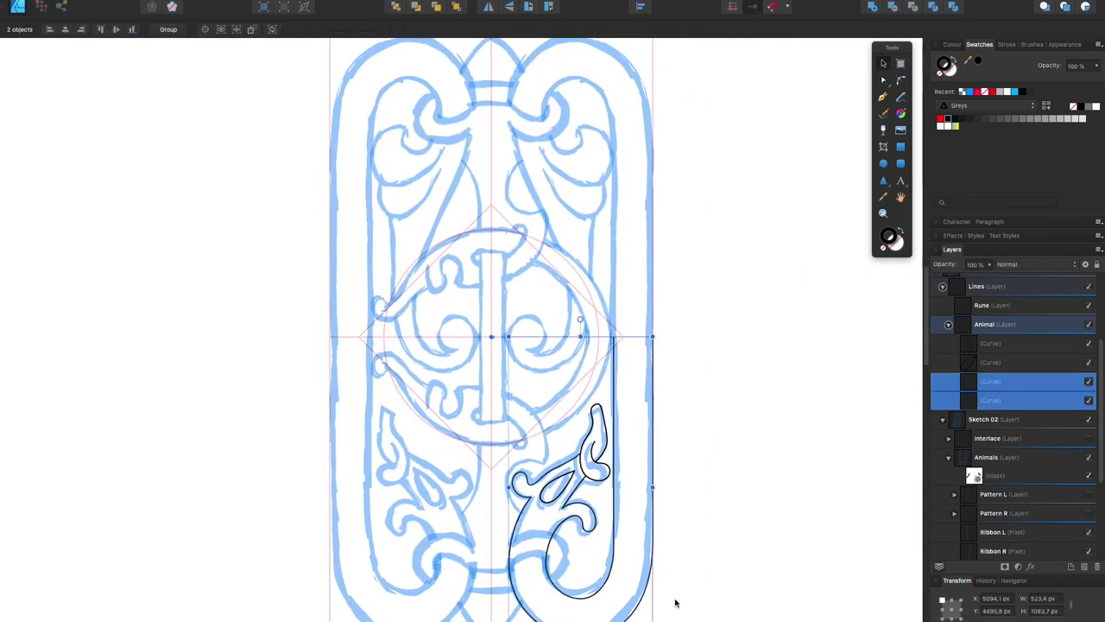
{"action": "right_click", "coordinate": [639, 246]}
{"action": "left_click", "coordinate": [691, 535]}
{"action": "right_click", "coordinate": [639, 246]}
{"action": "key", "text": "Escape"}
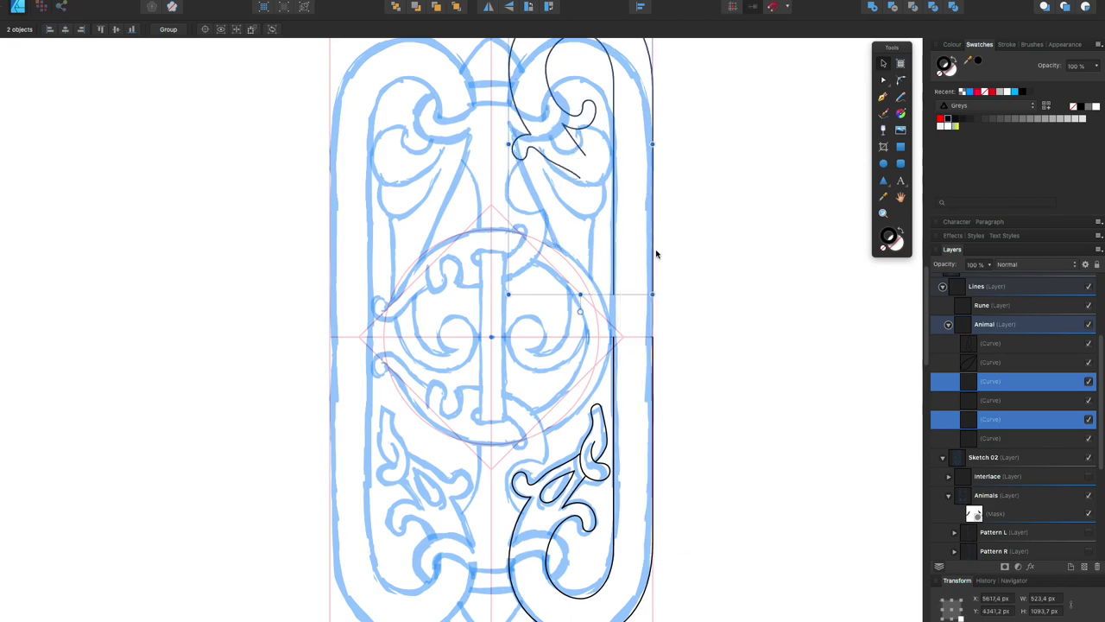
Step: Trim the flipped copy at the top right with the Node tool, ending on the upper inner curve
{"action": "key", "text": "a"}
{"action": "key", "text": "Tab"}
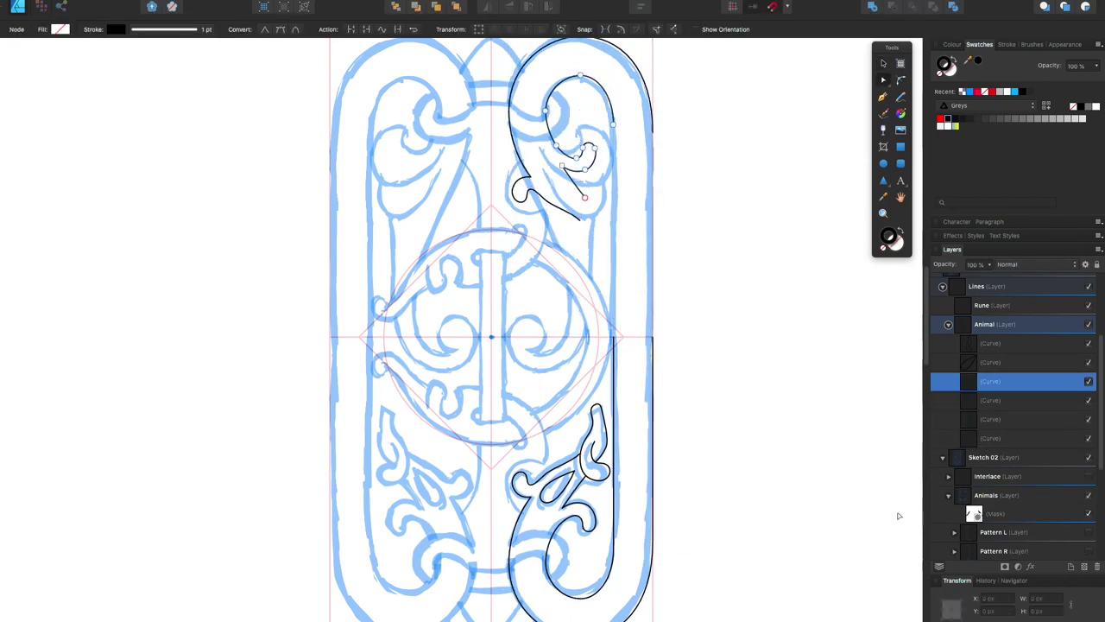
{"action": "scroll", "coordinate": [715, 239], "scroll_direction": "down", "scroll_amount": 4}
{"action": "scroll", "coordinate": [710, 348], "scroll_direction": "up", "scroll_amount": 4}
{"action": "left_click", "coordinate": [661, 365]}
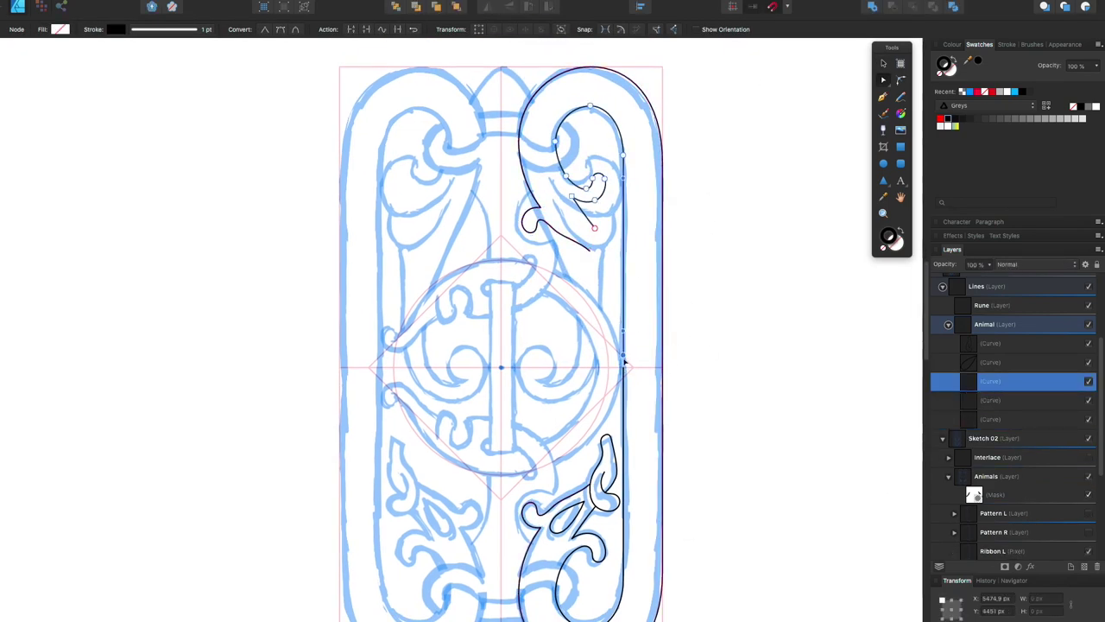
{"action": "left_click", "coordinate": [526, 229]}
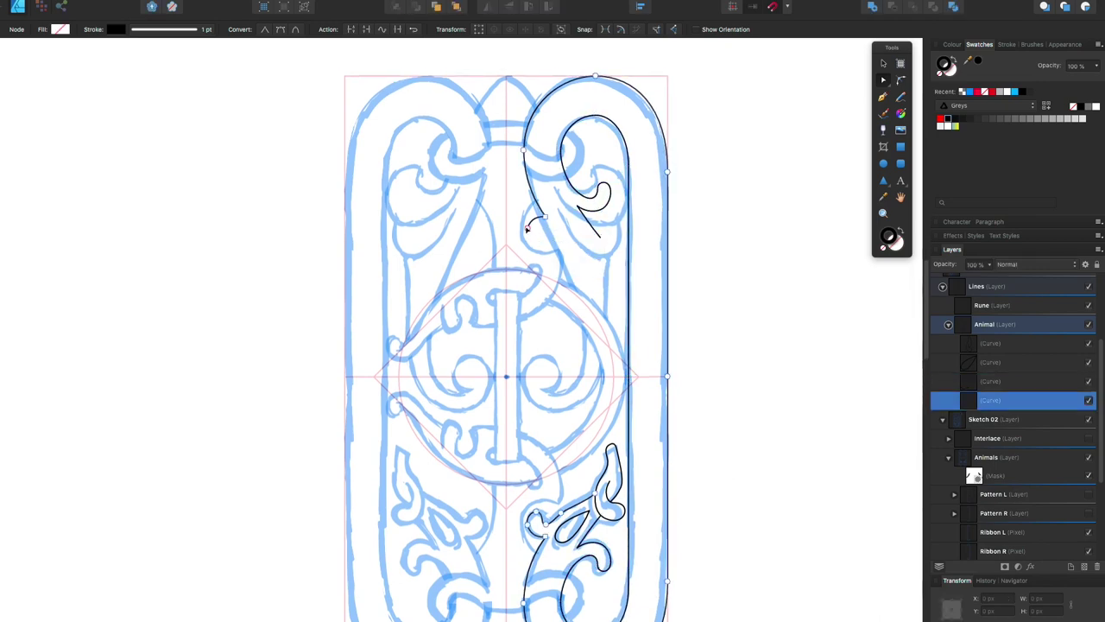
{"action": "left_click", "coordinate": [628, 363]}
{"action": "scroll", "coordinate": [652, 412], "scroll_direction": "up", "scroll_amount": 3}
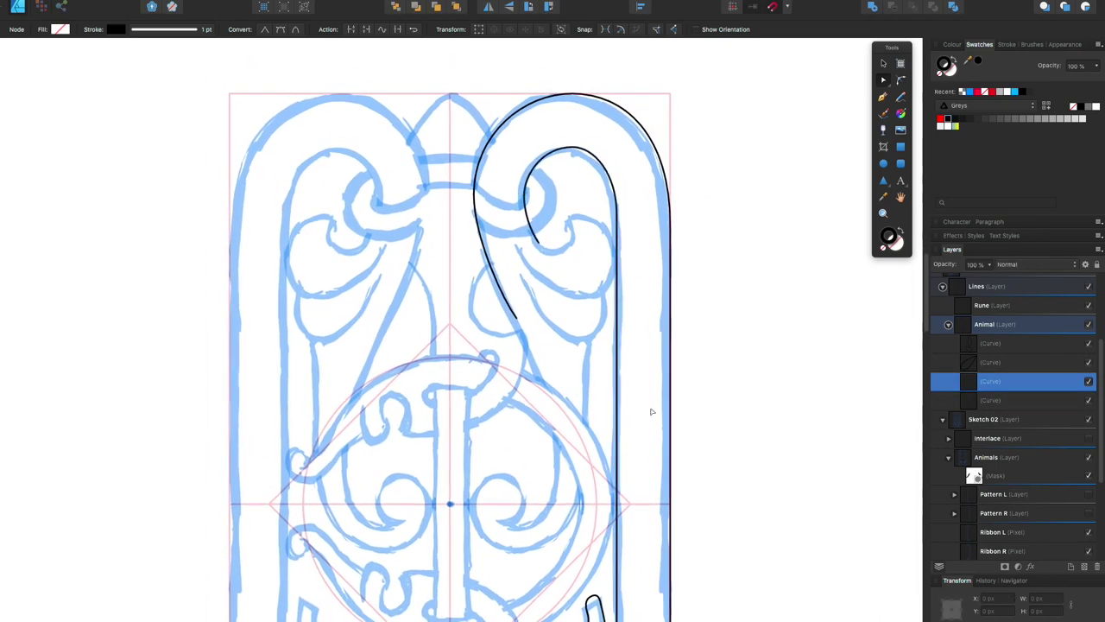
{"action": "scroll", "coordinate": [652, 412], "scroll_direction": "up", "scroll_amount": 1}
{"action": "left_click", "coordinate": [469, 222]}
Step: Extend the upper curve with the Pen tool down into a spiral beside the circle
{"action": "key", "text": "p"}
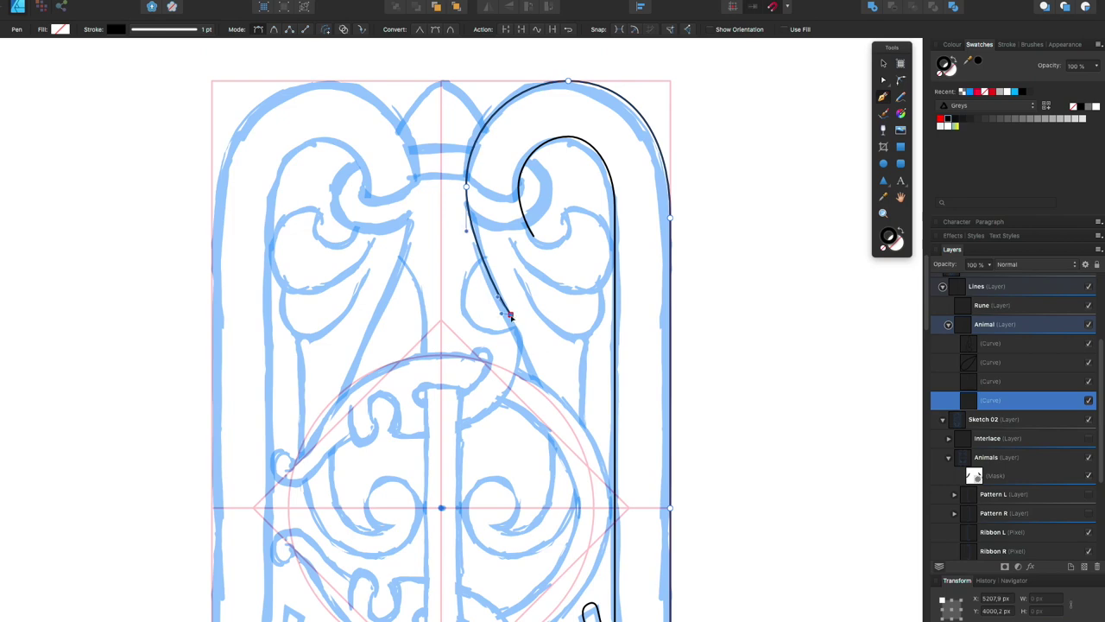
{"action": "left_click_drag", "start_coordinate": [552, 461], "coordinate": [496, 532]}
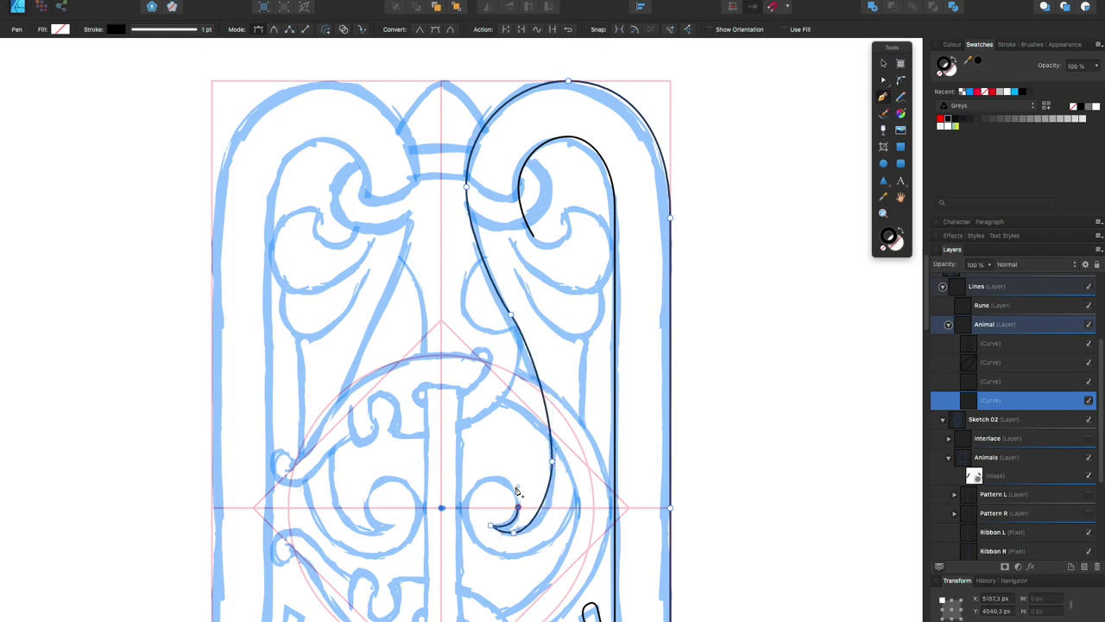
{"action": "left_click", "coordinate": [586, 335]}
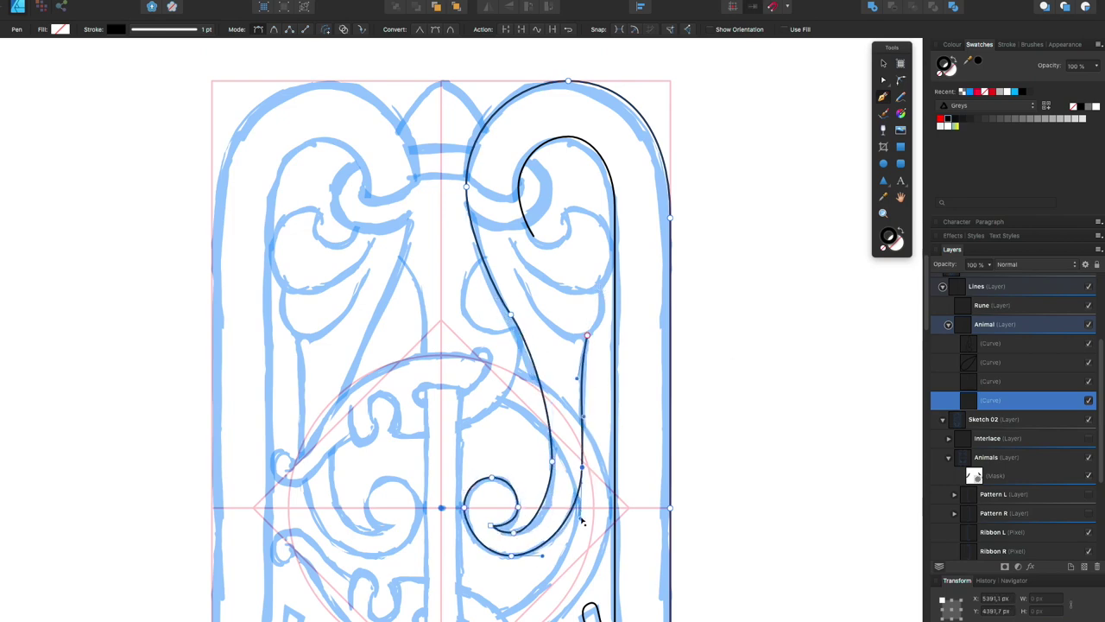
{"action": "key", "text": "a"}
{"action": "left_click", "coordinate": [499, 530]}
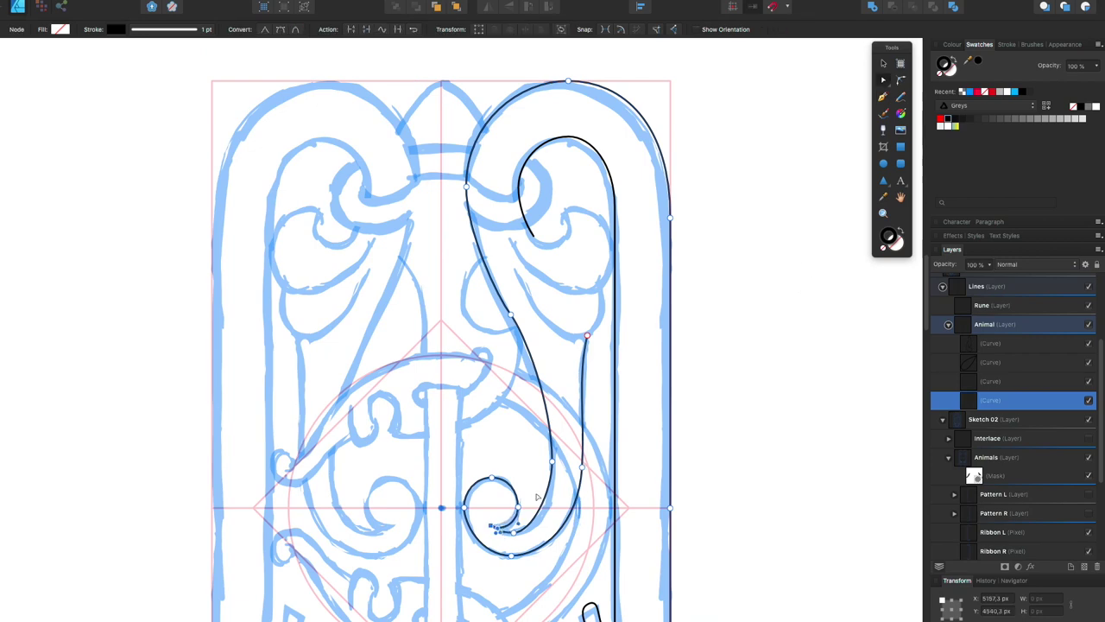
{"action": "left_click", "coordinate": [525, 216]}
Step: Extend the other upper curve's inner top spiral and draw a new jaw curve down to the body
{"action": "key", "text": "p"}
{"action": "left_click_drag", "start_coordinate": [564, 211], "coordinate": [553, 177]}
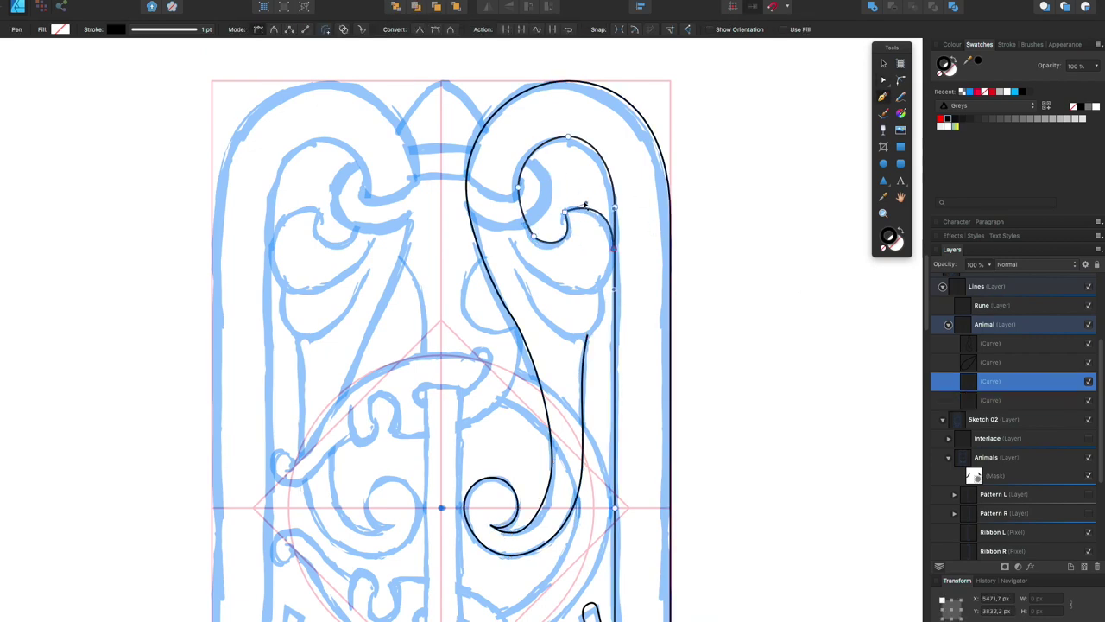
{"action": "left_click", "coordinate": [512, 268]}
{"action": "left_click", "coordinate": [574, 337]}
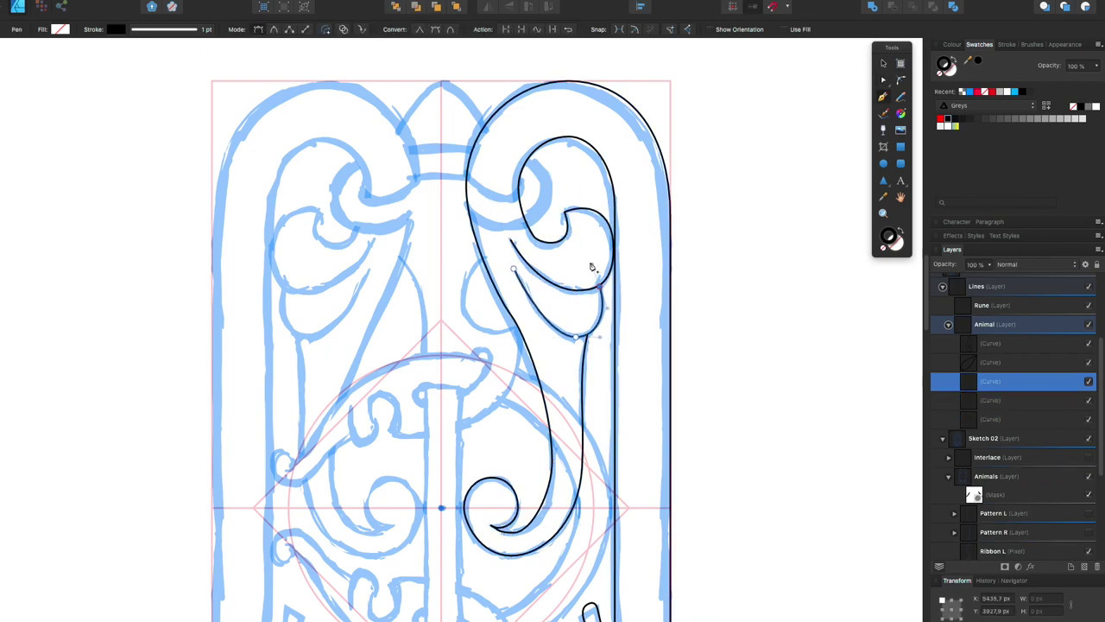
{"action": "left_click", "coordinate": [883, 80]}
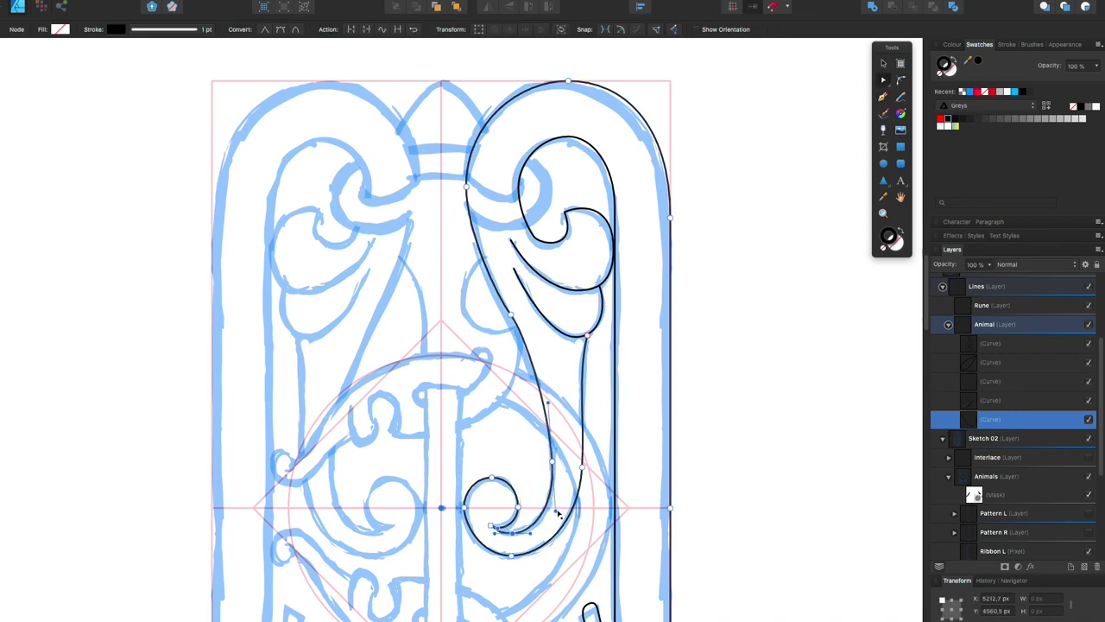
{"action": "left_click", "coordinate": [502, 287]}
{"action": "left_click", "coordinate": [503, 536]}
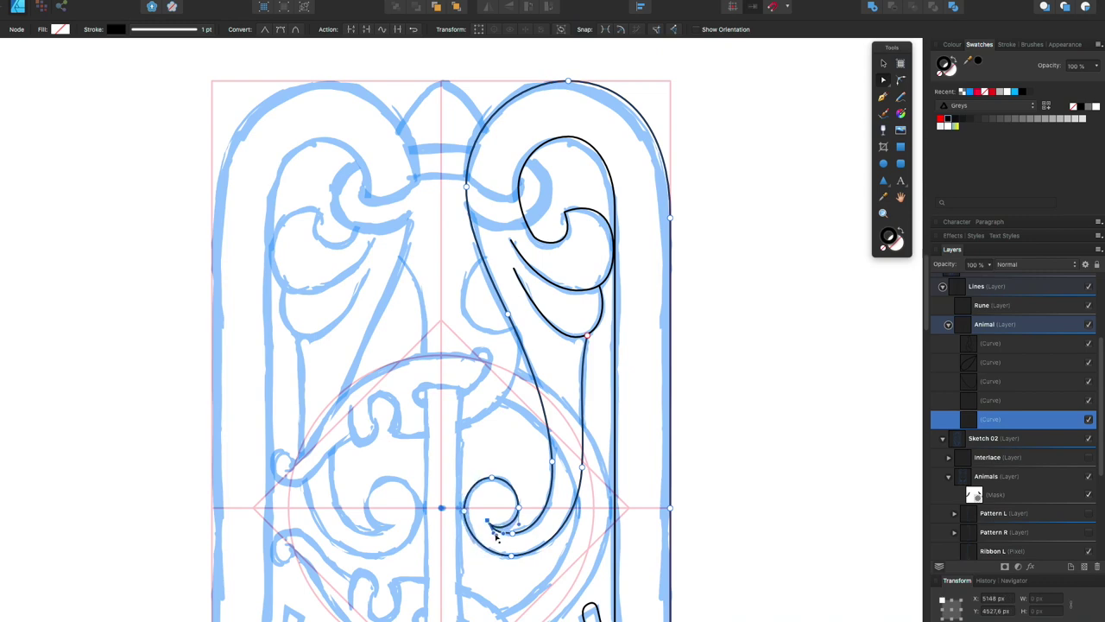
{"action": "left_click", "coordinate": [519, 510]}
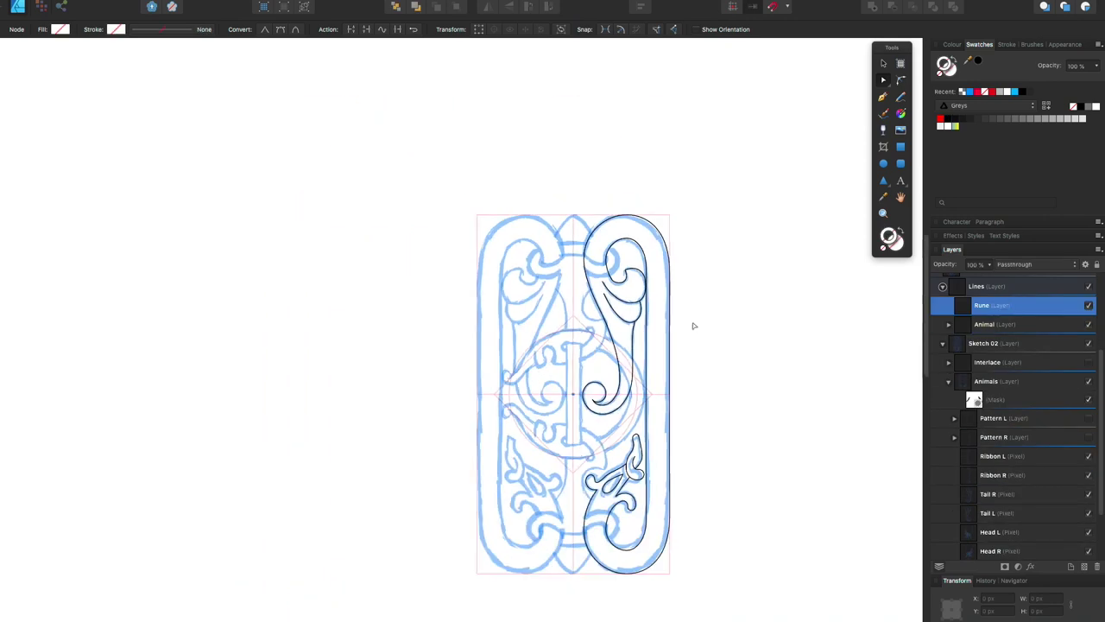
Step: Add a 'Bow' layer and draw a curve from the panel's bottom centre across the lower loop
{"action": "scroll", "coordinate": [618, 328], "scroll_direction": "up", "scroll_amount": 5}
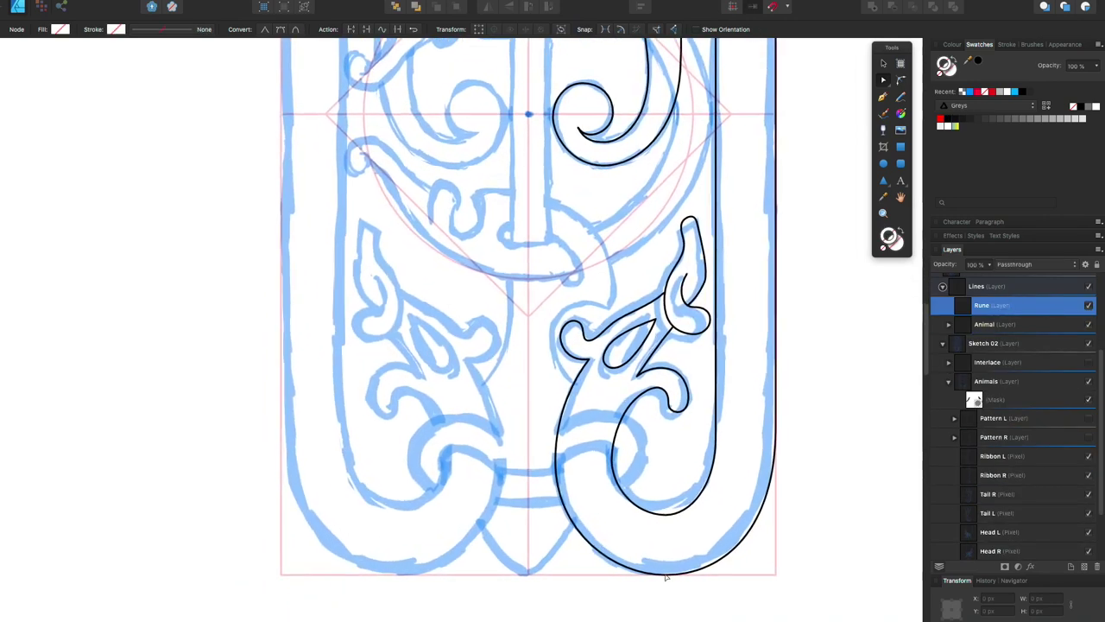
{"action": "scroll", "coordinate": [618, 328], "scroll_direction": "down", "scroll_amount": 1}
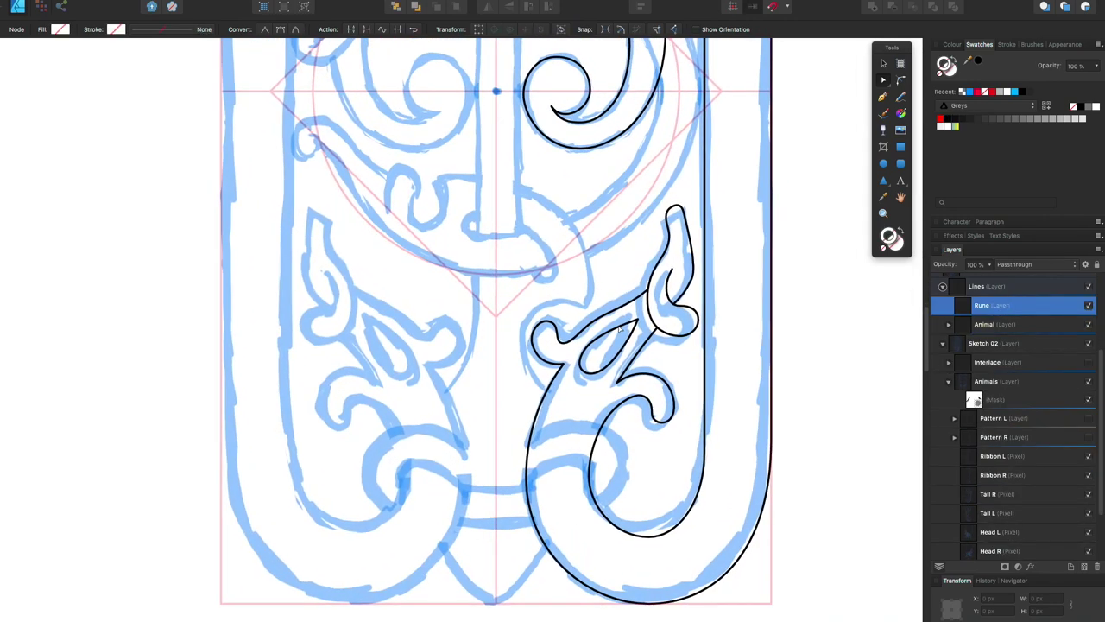
{"action": "key", "text": "ctrl+shift+n"}
{"action": "type", "text": "Bow"}
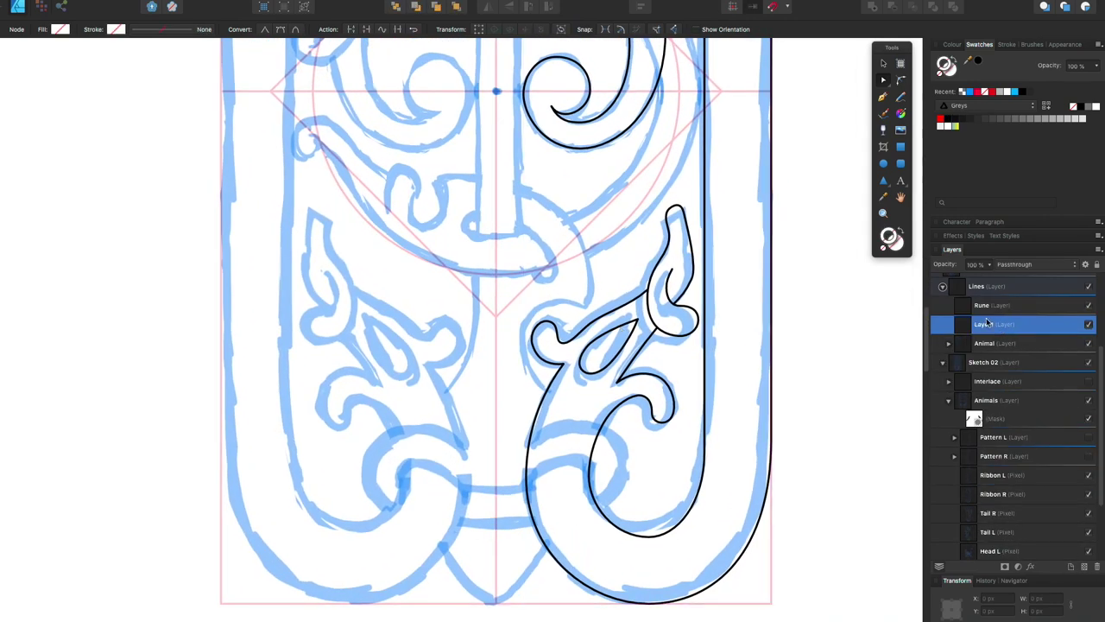
{"action": "key", "text": "Return"}
{"action": "key", "text": "p"}
{"action": "left_click", "coordinate": [497, 602]}
{"action": "left_click_drag", "start_coordinate": [497, 522], "coordinate": [568, 518]}
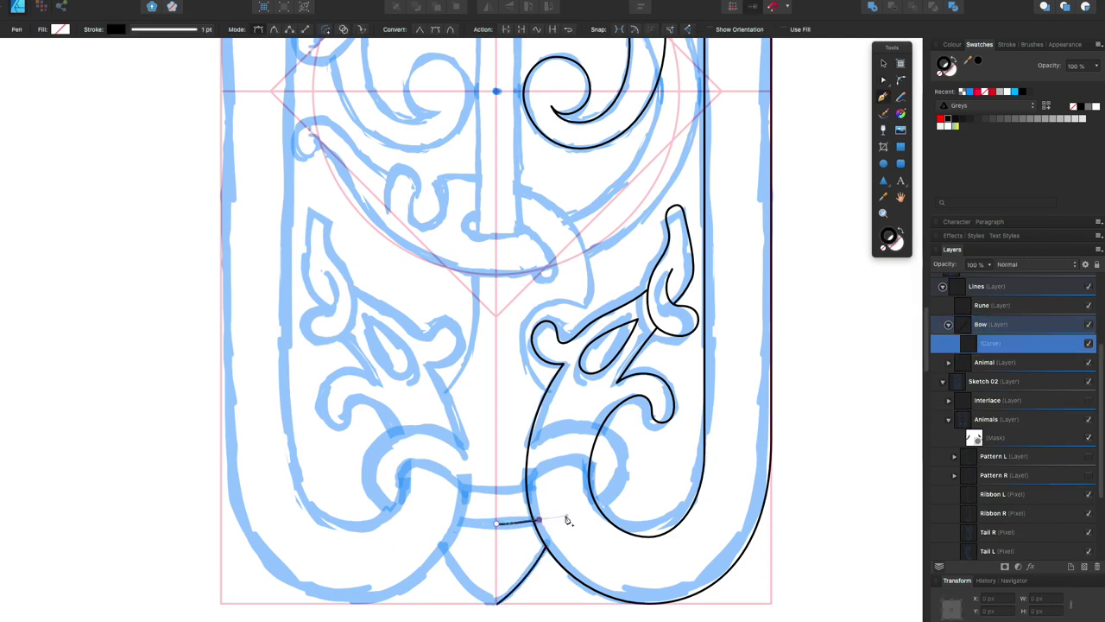
{"action": "left_click", "coordinate": [621, 462]}
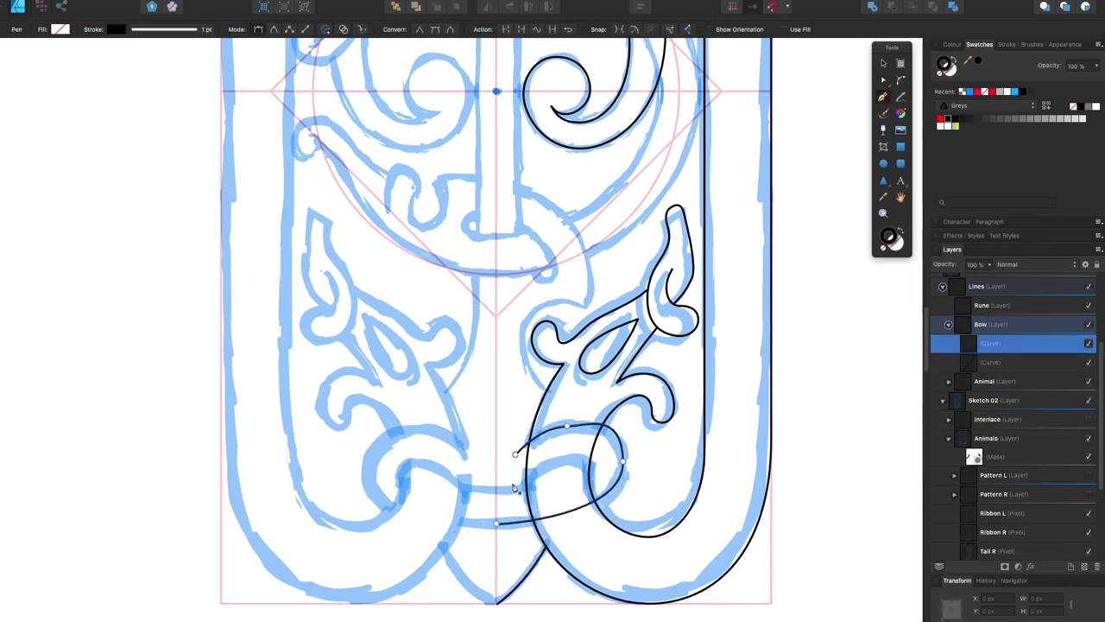
{"action": "left_click", "coordinate": [596, 472]}
Step: Drag the bow curves' upper segment and lower nodes to refine the loop
{"action": "key", "text": "a"}
{"action": "left_click", "coordinate": [516, 512]}
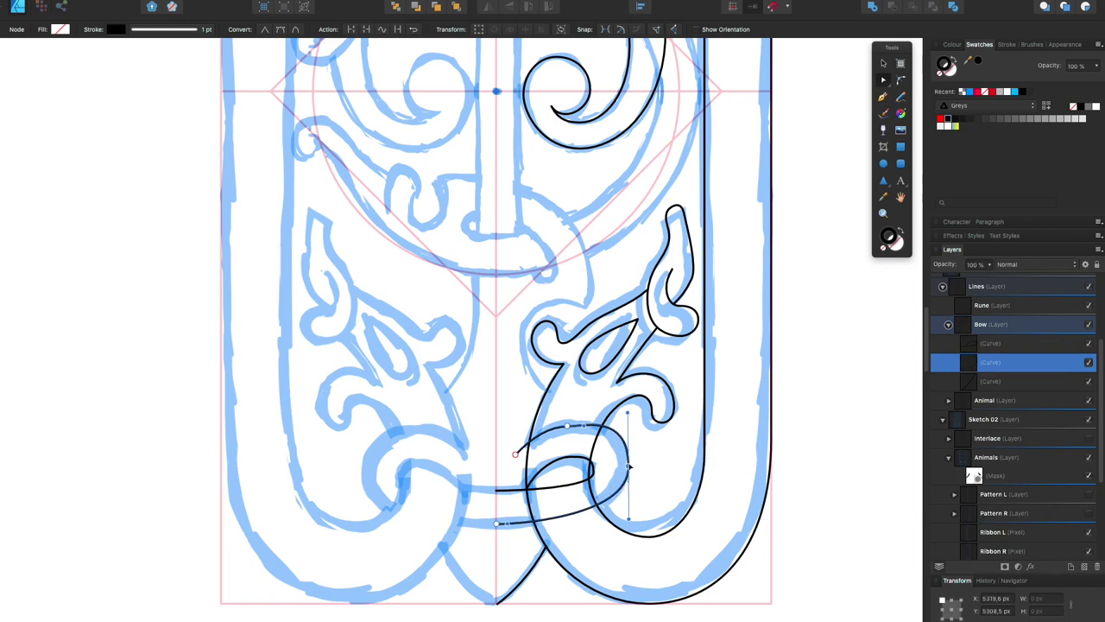
{"action": "left_click_drag", "start_coordinate": [584, 419], "coordinate": [627, 445]}
{"action": "left_click_drag", "start_coordinate": [549, 522], "coordinate": [560, 525]}
{"action": "left_click", "coordinate": [627, 466]}
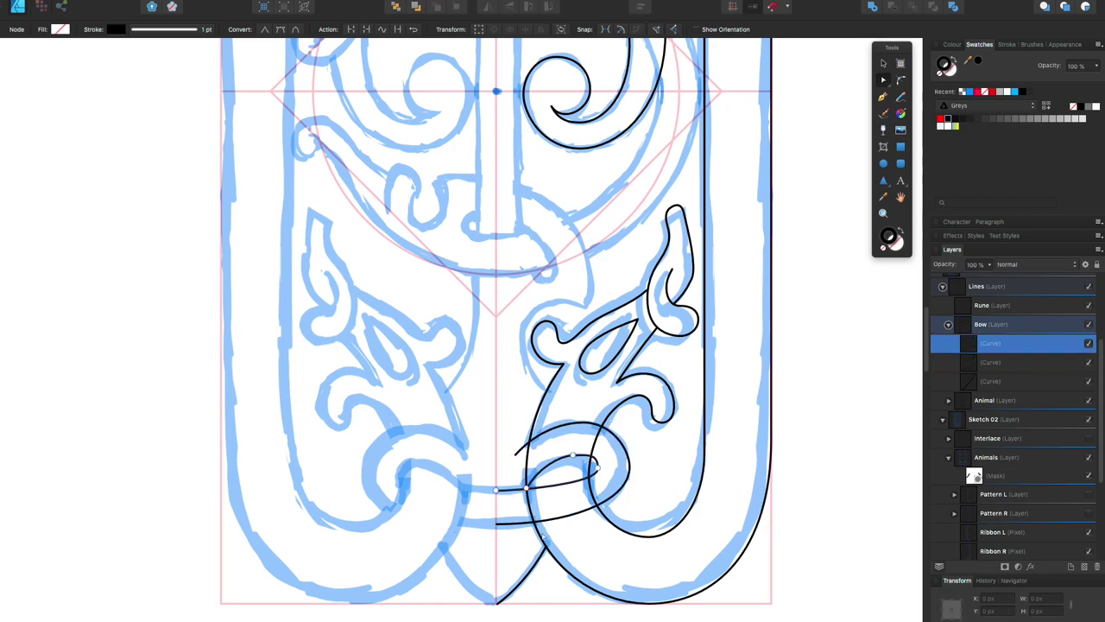
{"action": "left_click", "coordinate": [590, 472]}
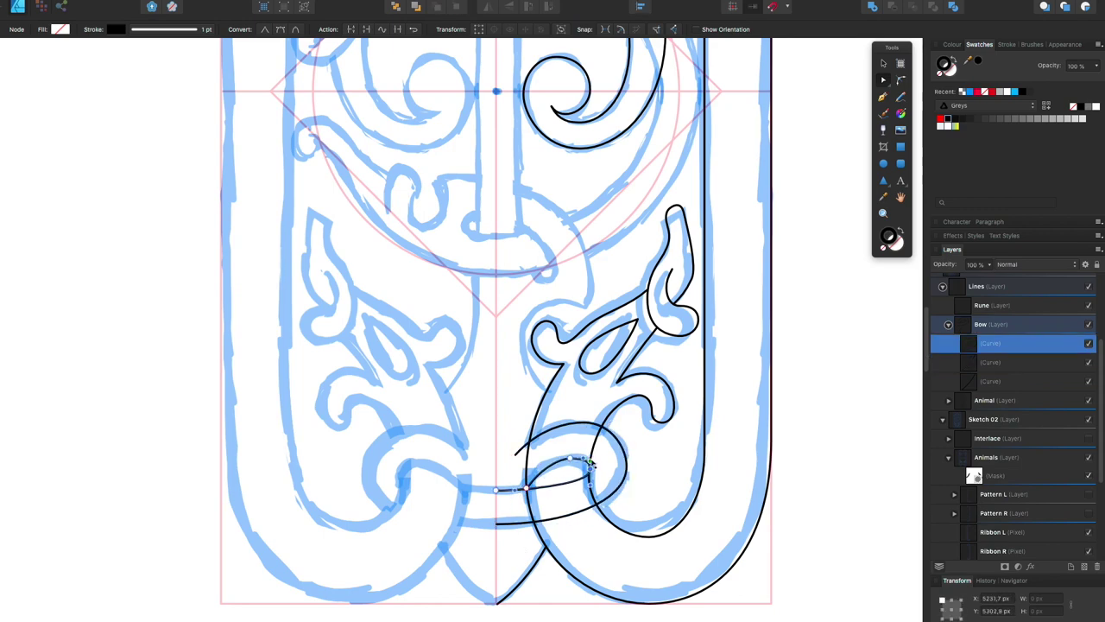
{"action": "left_click", "coordinate": [536, 429]}
{"action": "left_click", "coordinate": [496, 524]}
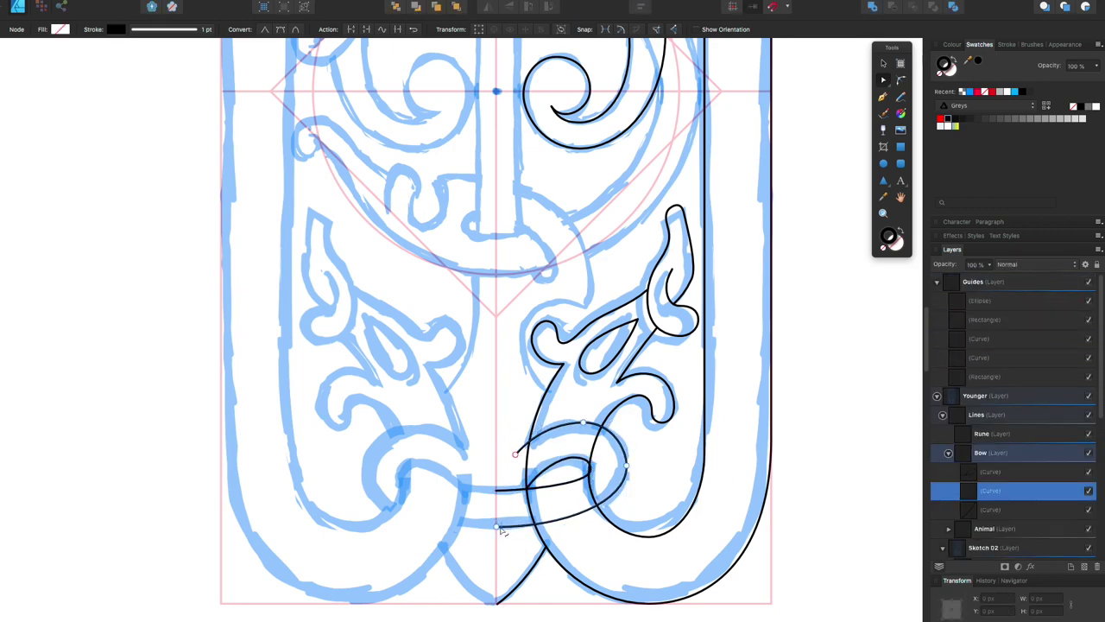
{"action": "left_click", "coordinate": [496, 526]}
Step: Step back and forth between the bow curves to compare them, then collapse the Bow layer
{"action": "key", "text": "Tab"}
{"action": "key", "text": "Tab"}
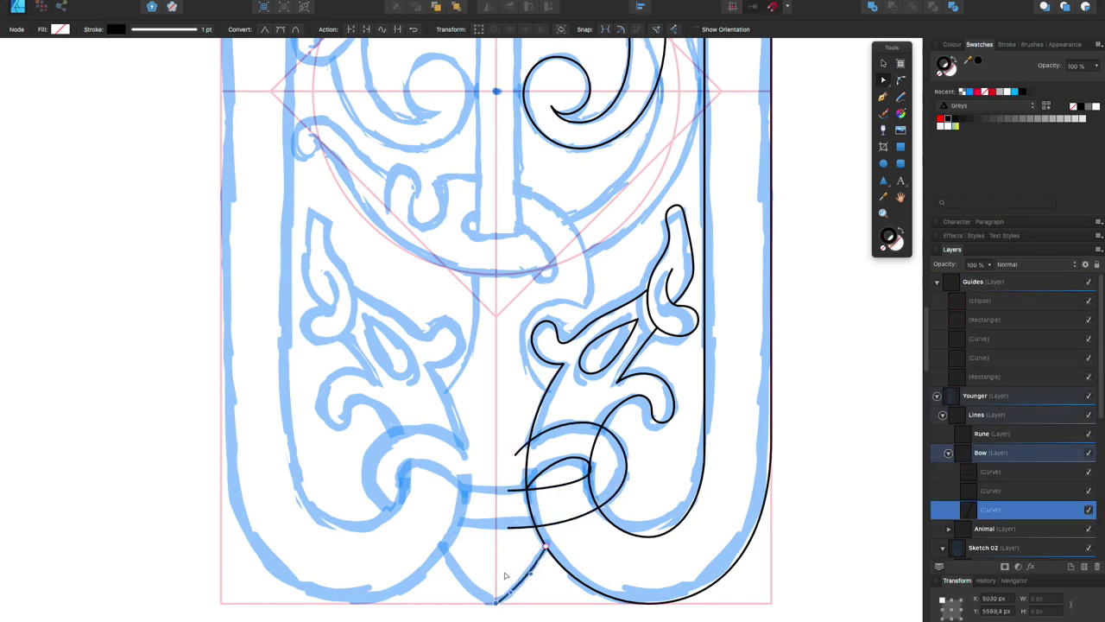
{"action": "key", "text": "Tab"}
{"action": "key", "text": "Tab"}
{"action": "key", "text": "Tab"}
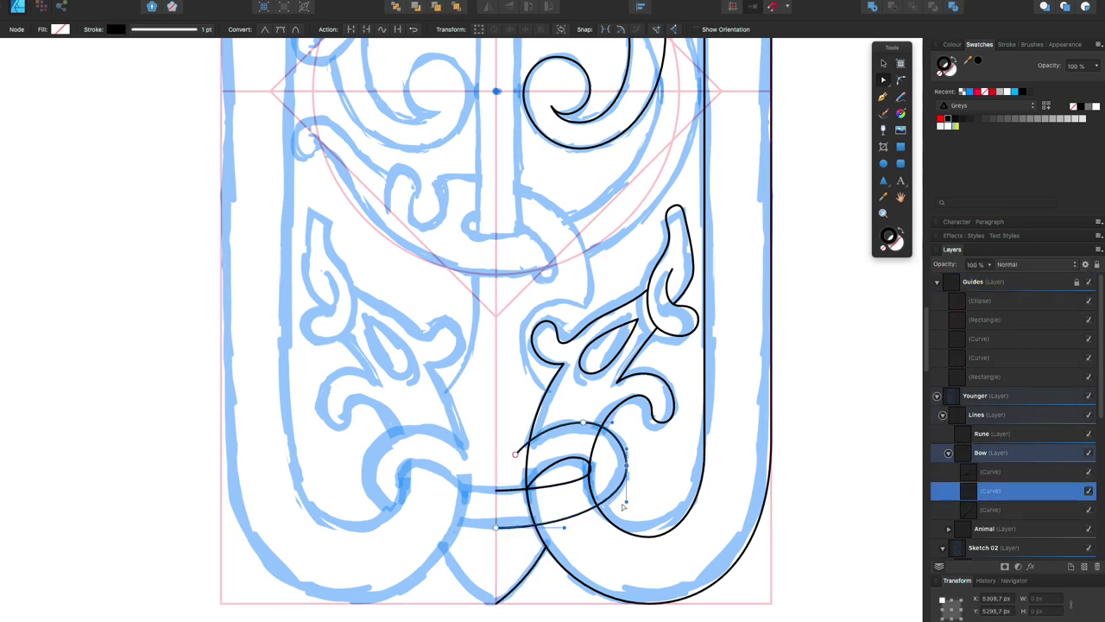
{"action": "key", "text": "Tab"}
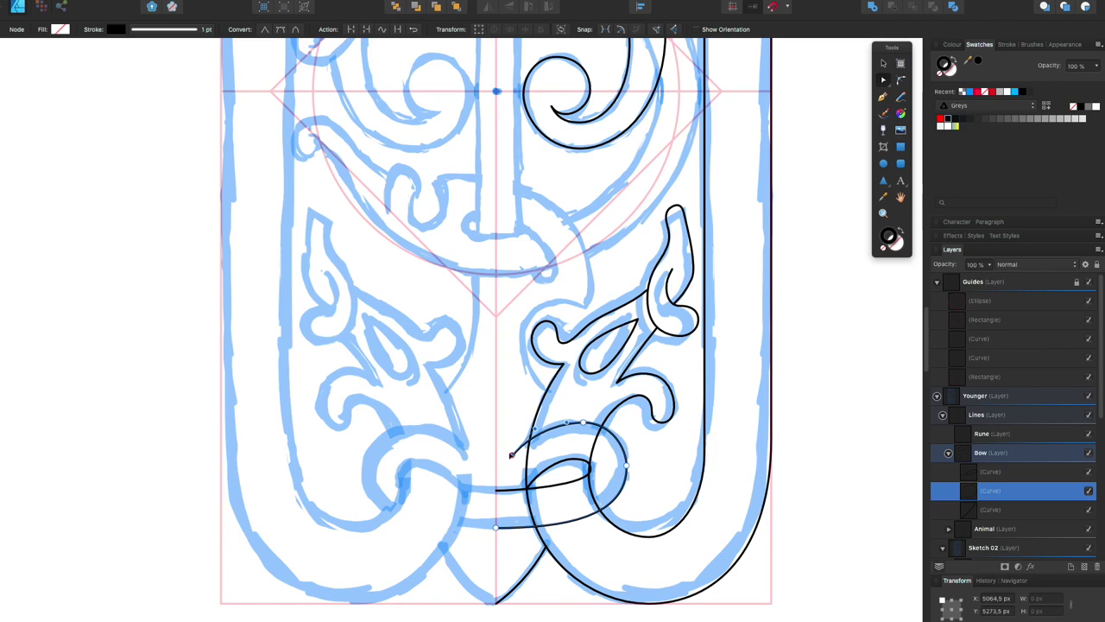
{"action": "key", "text": "shift+Tab"}
{"action": "key", "text": "Tab"}
{"action": "key", "text": "shift+Tab"}
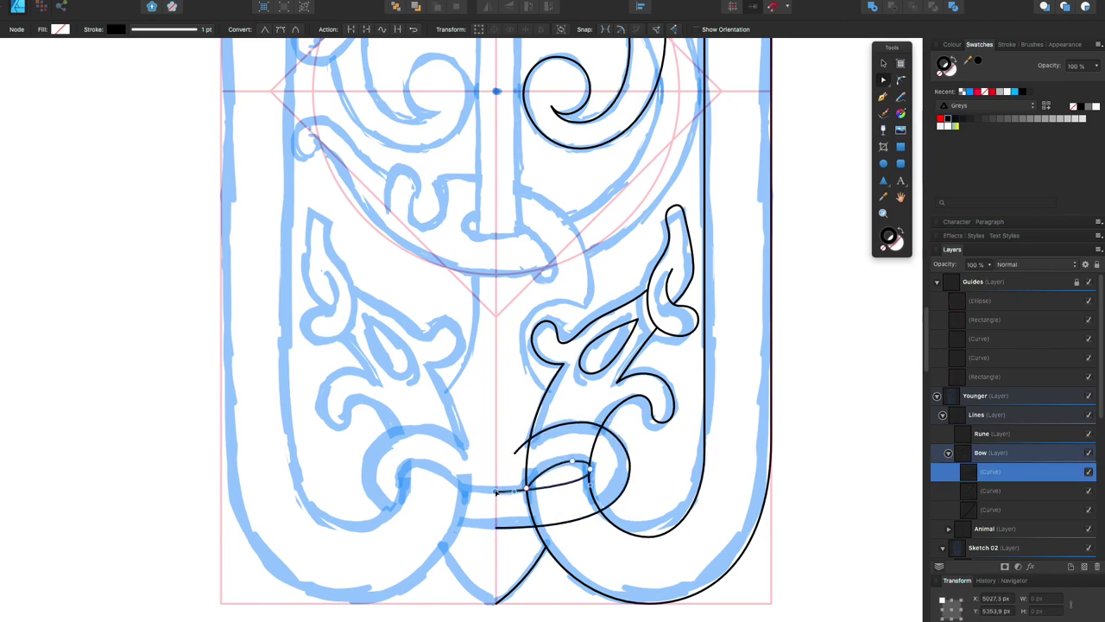
{"action": "key", "text": "Tab"}
{"action": "key", "text": "shift+Tab"}
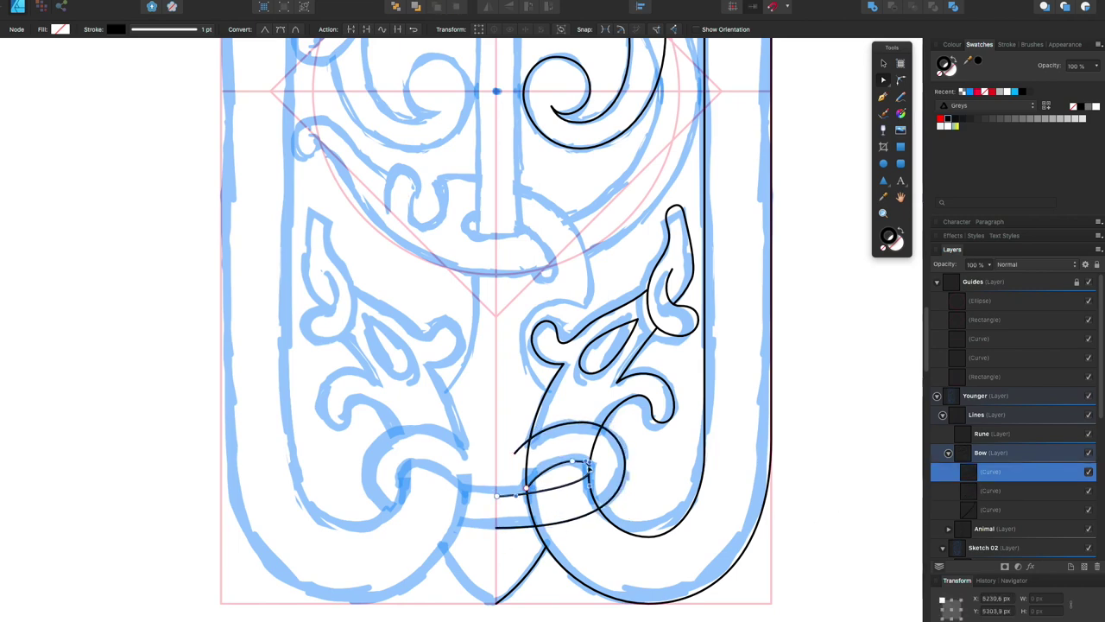
{"action": "key", "text": "Tab"}
{"action": "key", "text": "shift+Tab"}
{"action": "key", "text": "Tab"}
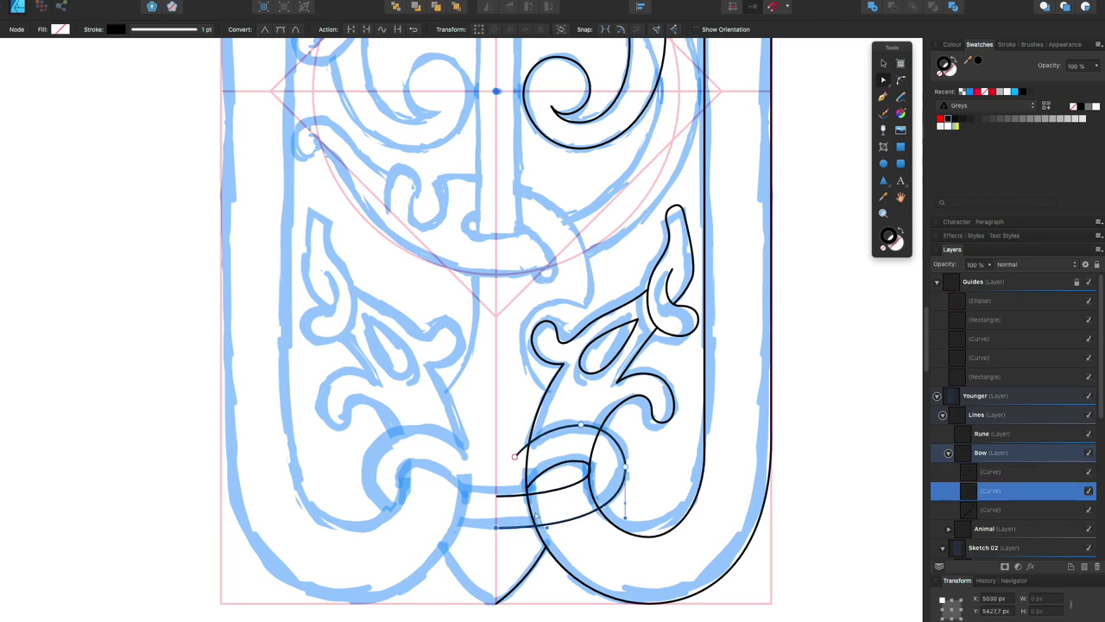
{"action": "left_click", "coordinate": [829, 475]}
{"action": "left_click", "coordinate": [948, 453]}
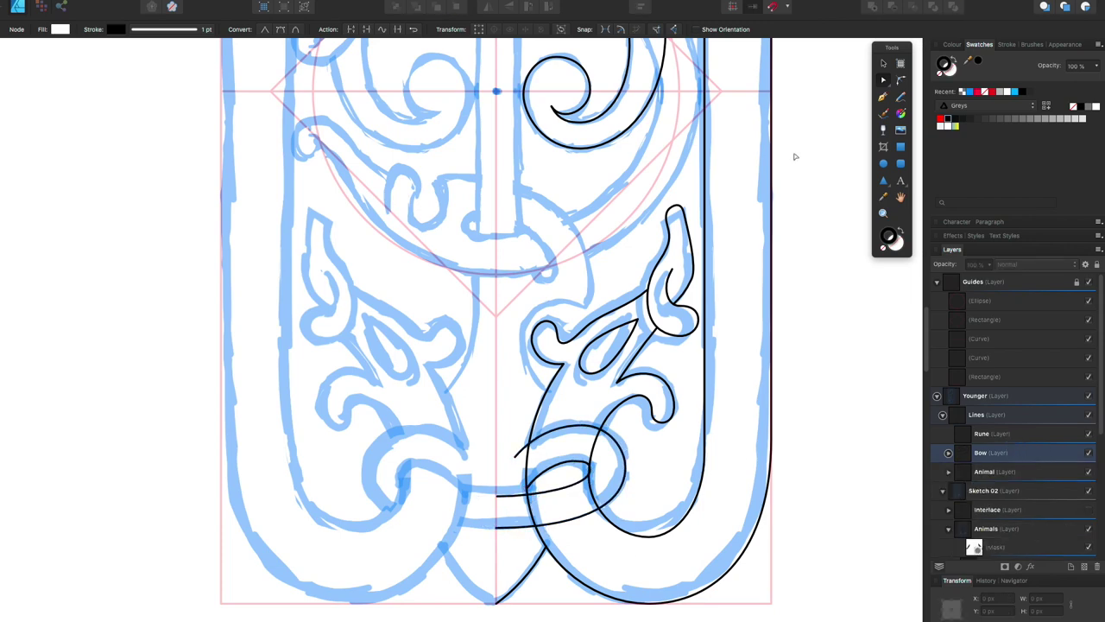
{"action": "left_click", "coordinate": [1089, 276]}
Step: Draw the vertical rune stem on the Rune layer, from mid-panel up near the top
{"action": "left_click", "coordinate": [937, 282]}
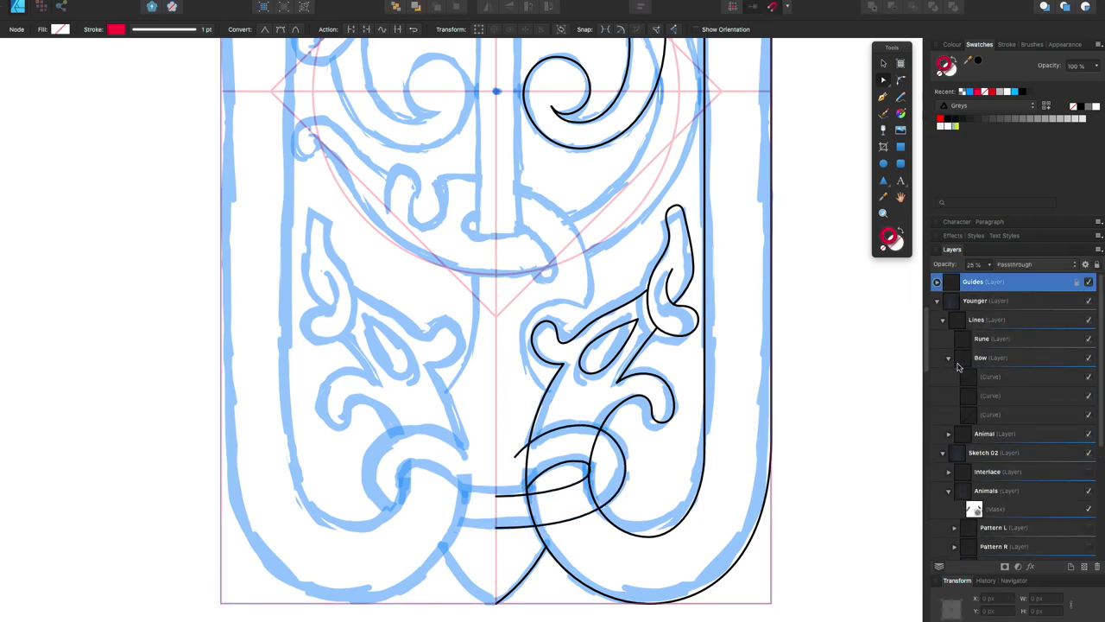
{"action": "left_click", "coordinate": [984, 338]}
{"action": "key", "text": "p"}
{"action": "left_click", "coordinate": [475, 299]}
{"action": "left_click", "coordinate": [475, 91]}
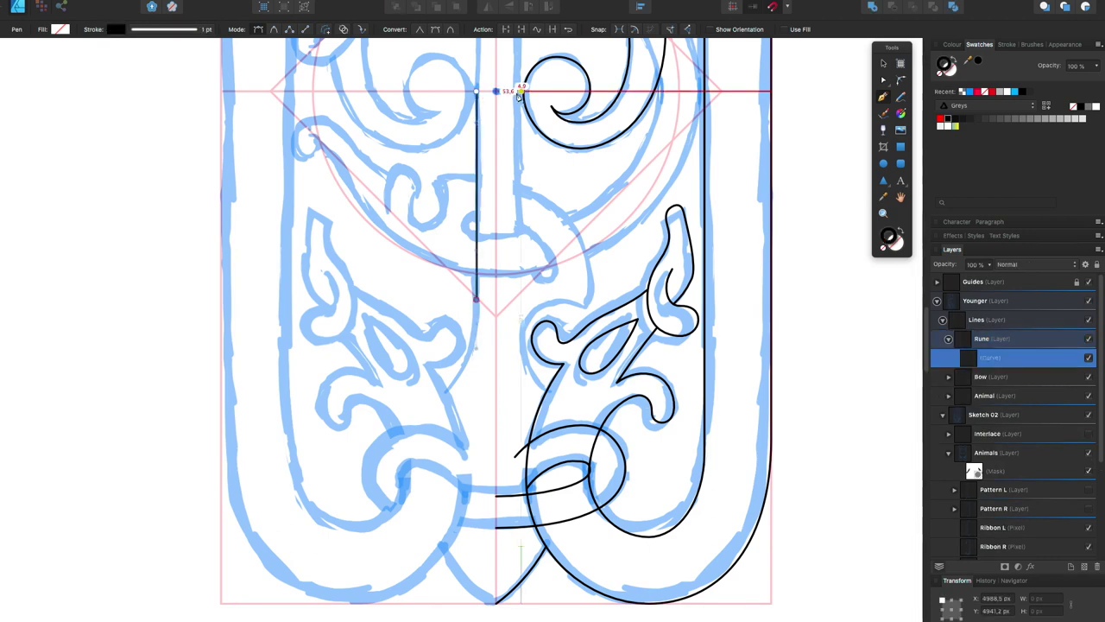
{"action": "key", "text": "v"}
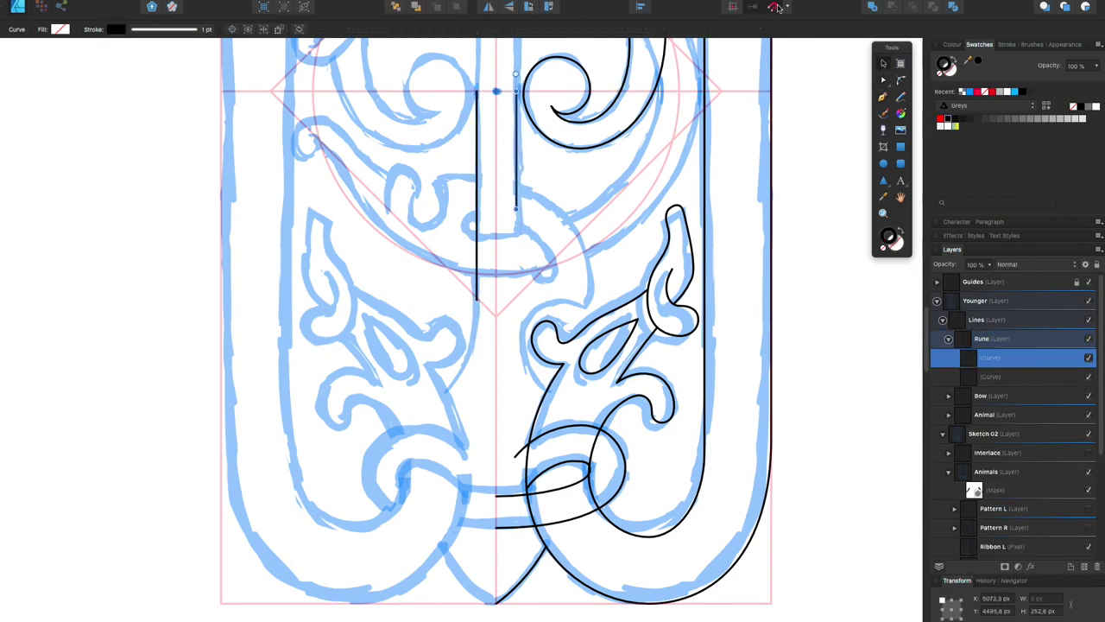
Step: Extend the left stem downward through the knotted loop into an arc sweeping to the top right
{"action": "left_click", "coordinate": [517, 179]}
{"action": "key", "text": "ctrl+z"}
{"action": "key", "text": "p"}
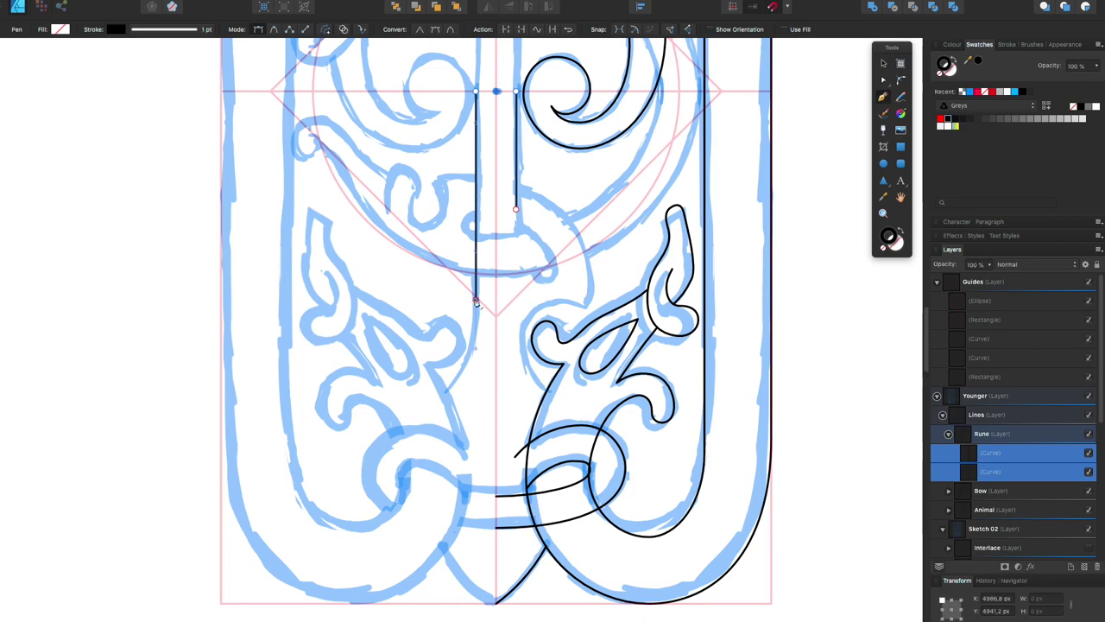
{"action": "left_click", "coordinate": [444, 393]}
{"action": "left_click", "coordinate": [523, 226]}
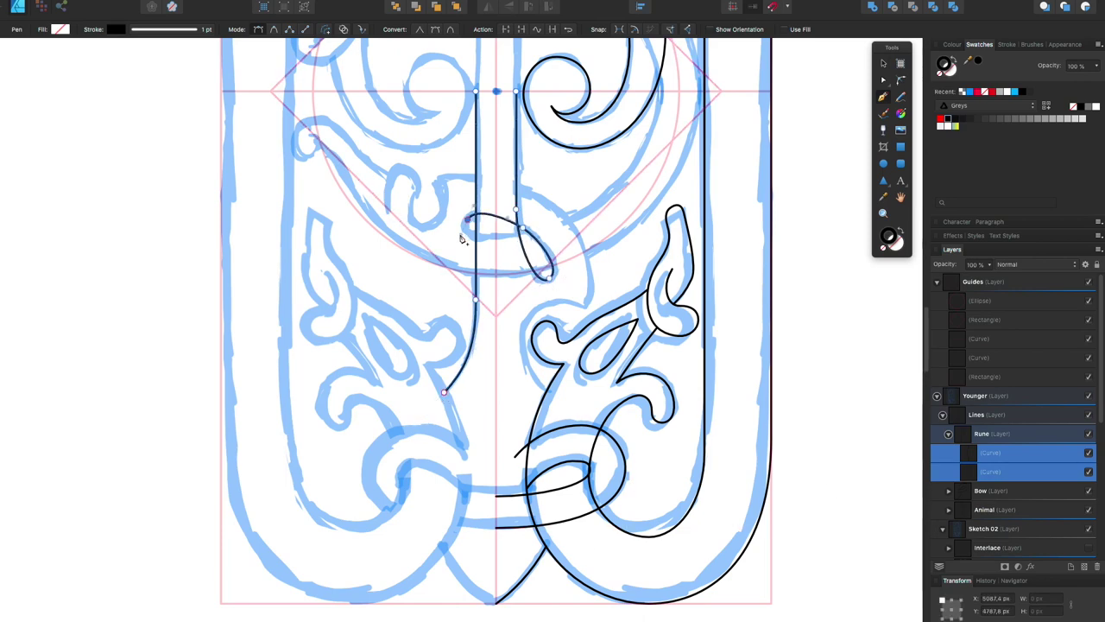
{"action": "left_click_drag", "start_coordinate": [657, 87], "coordinate": [657, 35]}
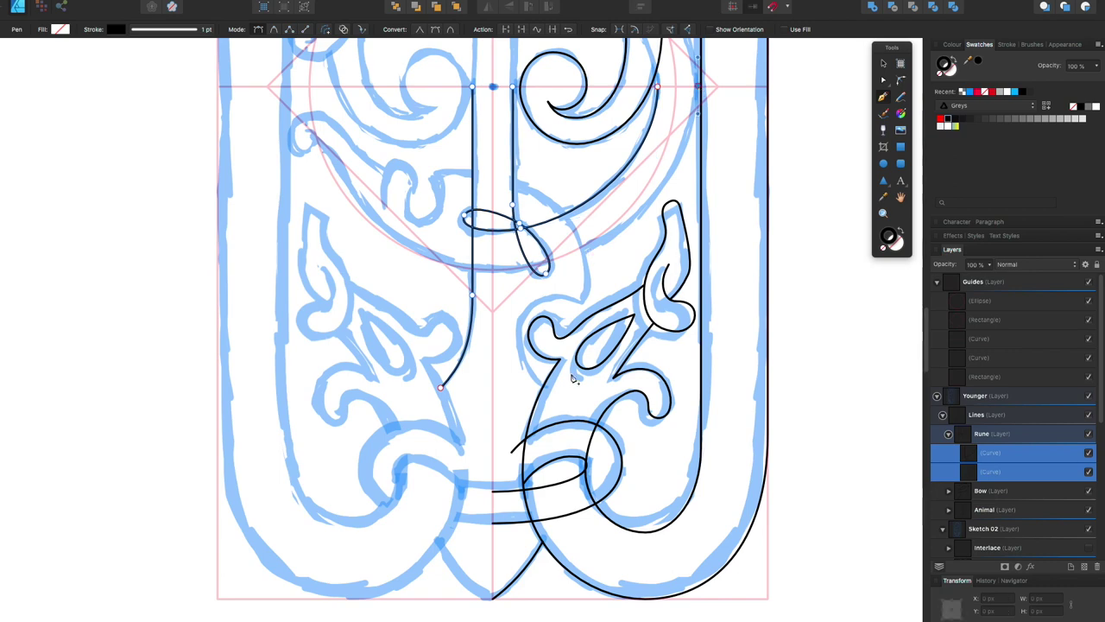
Step: Draw a smooth loop curve, then the small upper-left hooked curve down to the middle scroll
{"action": "left_click_drag", "start_coordinate": [492, 270], "coordinate": [371, 270]}
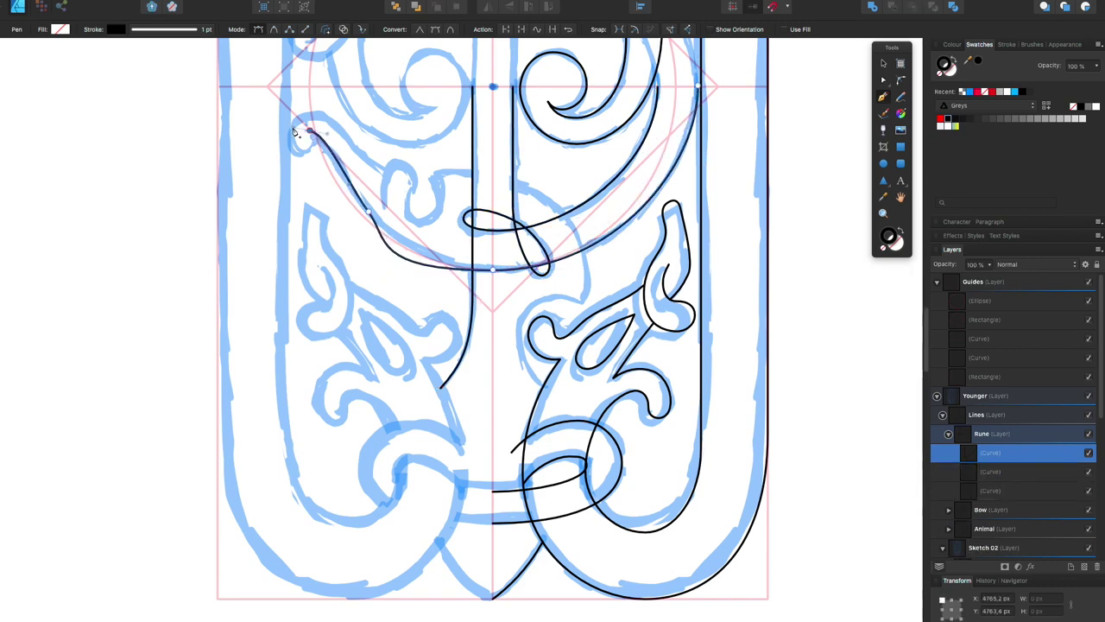
{"action": "left_click_drag", "start_coordinate": [318, 117], "coordinate": [425, 232]}
{"action": "key", "text": "Escape"}
{"action": "left_click", "coordinate": [384, 201]}
{"action": "left_click", "coordinate": [393, 164]}
{"action": "left_click", "coordinate": [582, 298]}
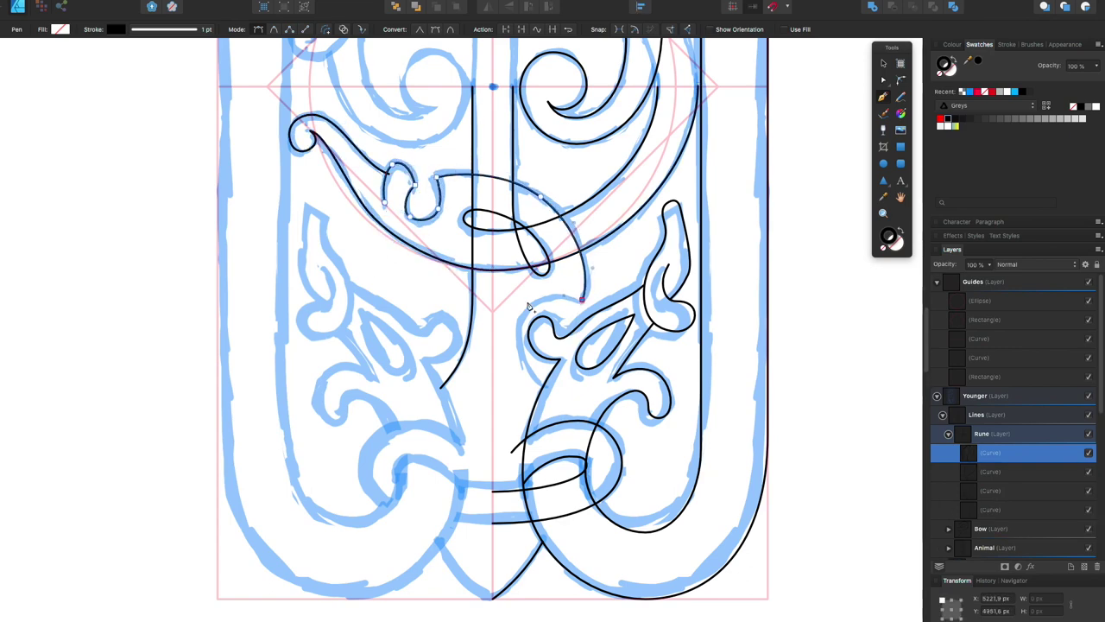
{"action": "left_click", "coordinate": [544, 385]}
{"action": "left_click_drag", "start_coordinate": [513, 330], "coordinate": [513, 302]}
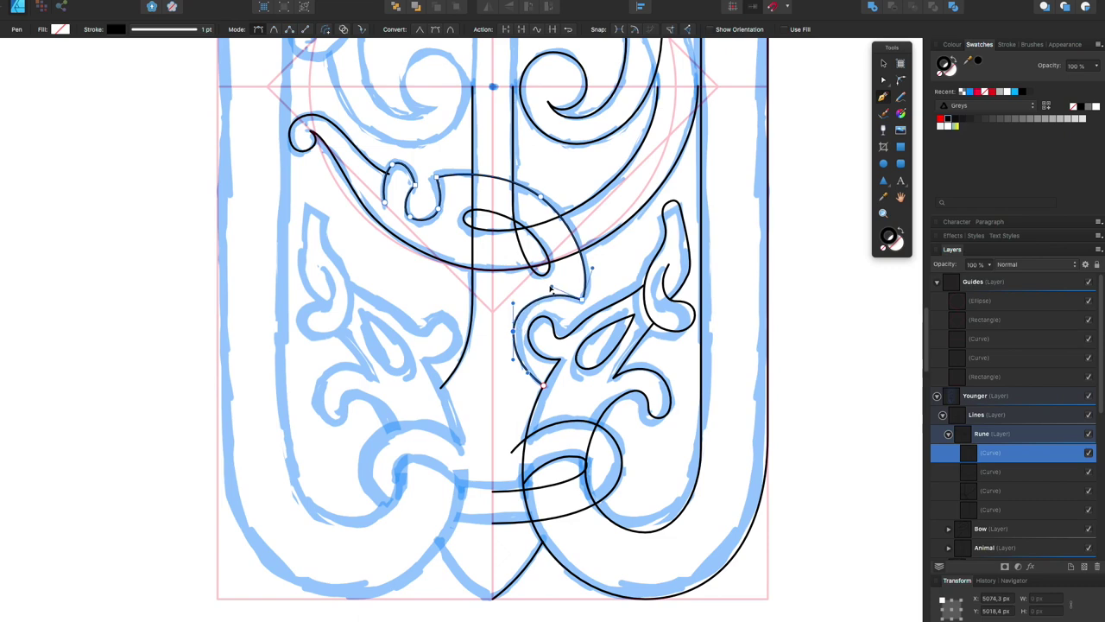
Step: Mirror a horizontally flipped copy of the right animal curve onto the left half
{"action": "key", "text": "a"}
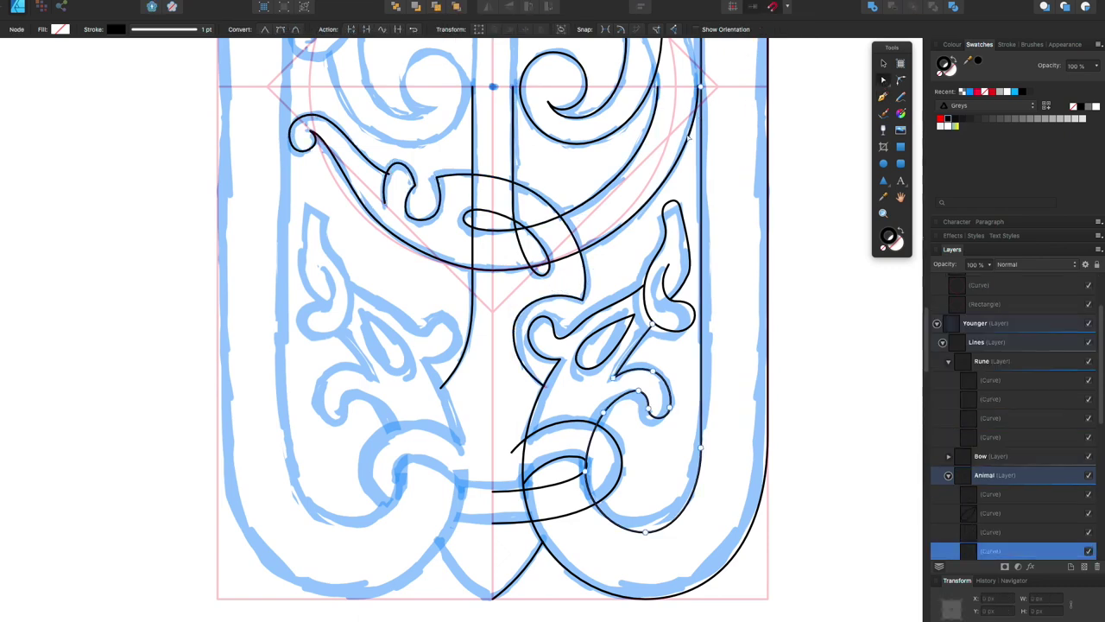
{"action": "left_click", "coordinate": [669, 95]}
{"action": "left_click", "coordinate": [471, 88]}
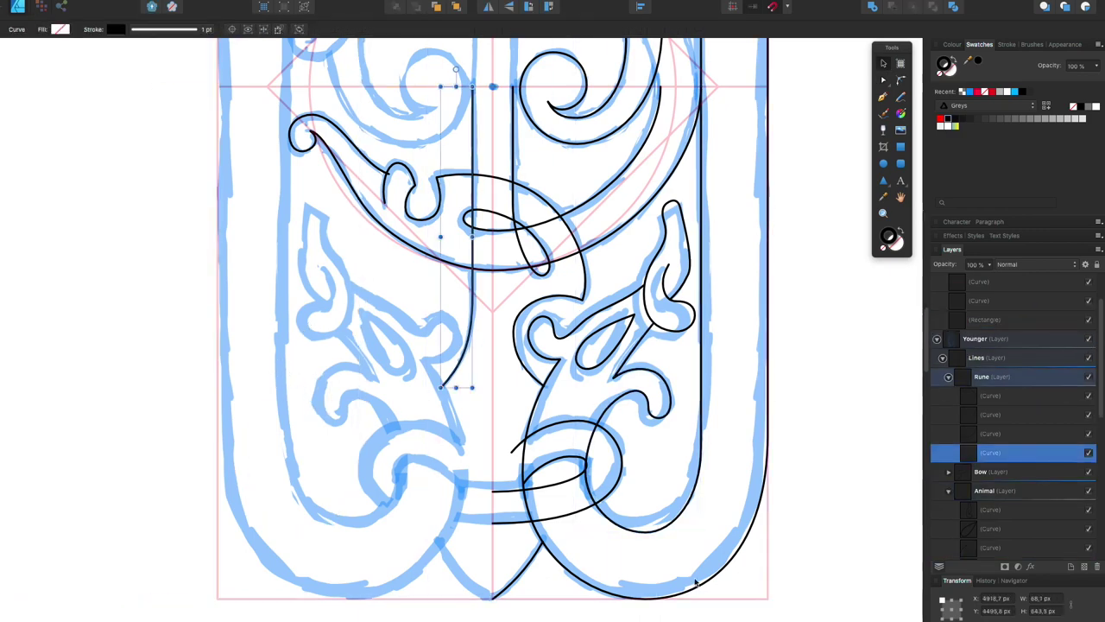
{"action": "left_click", "coordinate": [740, 555]}
{"action": "left_click_drag", "start_coordinate": [740, 555], "coordinate": [339, 555]}
{"action": "right_click", "coordinate": [320, 444]}
{"action": "left_click", "coordinate": [466, 609]}
{"action": "left_click_drag", "start_coordinate": [229, 547], "coordinate": [329, 548]}
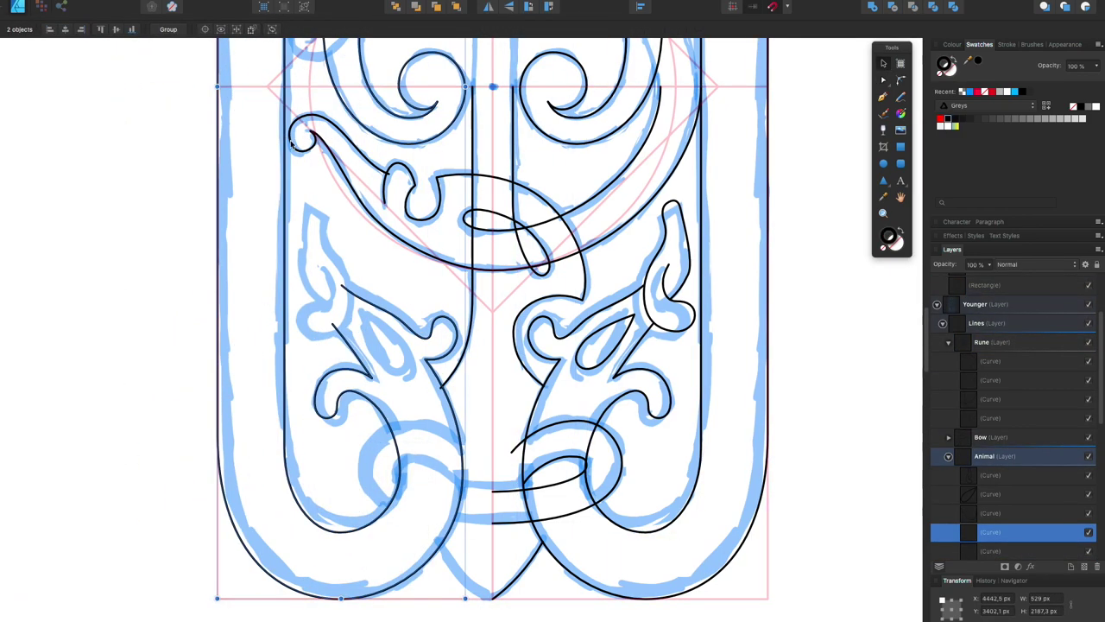
Step: Inspect the central rune curves, then delete the mirrored animal copy
{"action": "key", "text": "a"}
{"action": "left_click", "coordinate": [345, 164]}
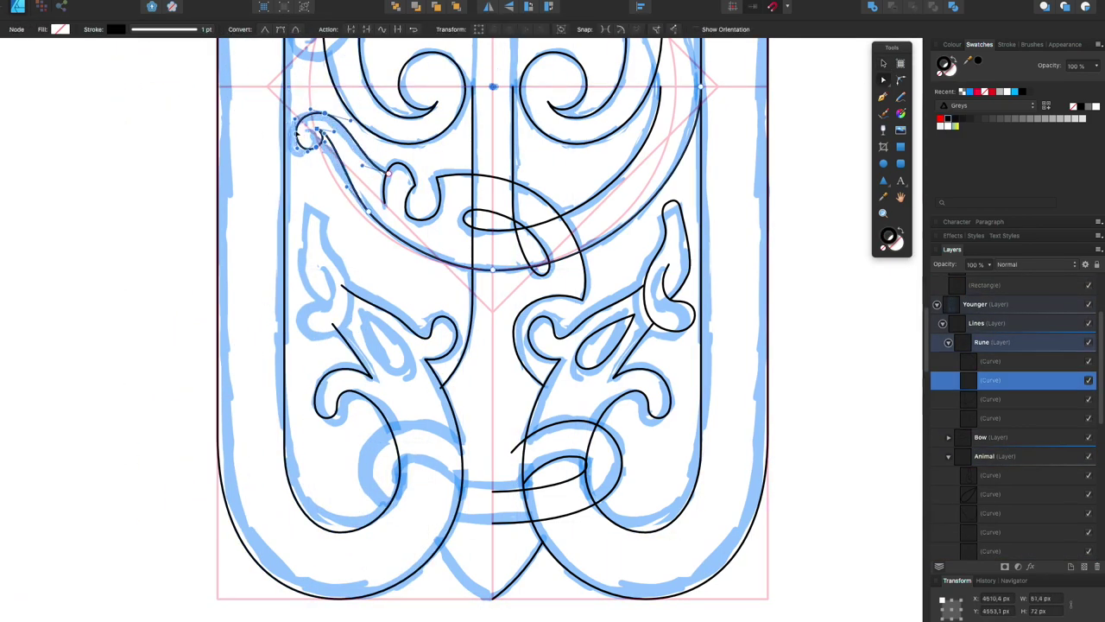
{"action": "left_click", "coordinate": [694, 316]}
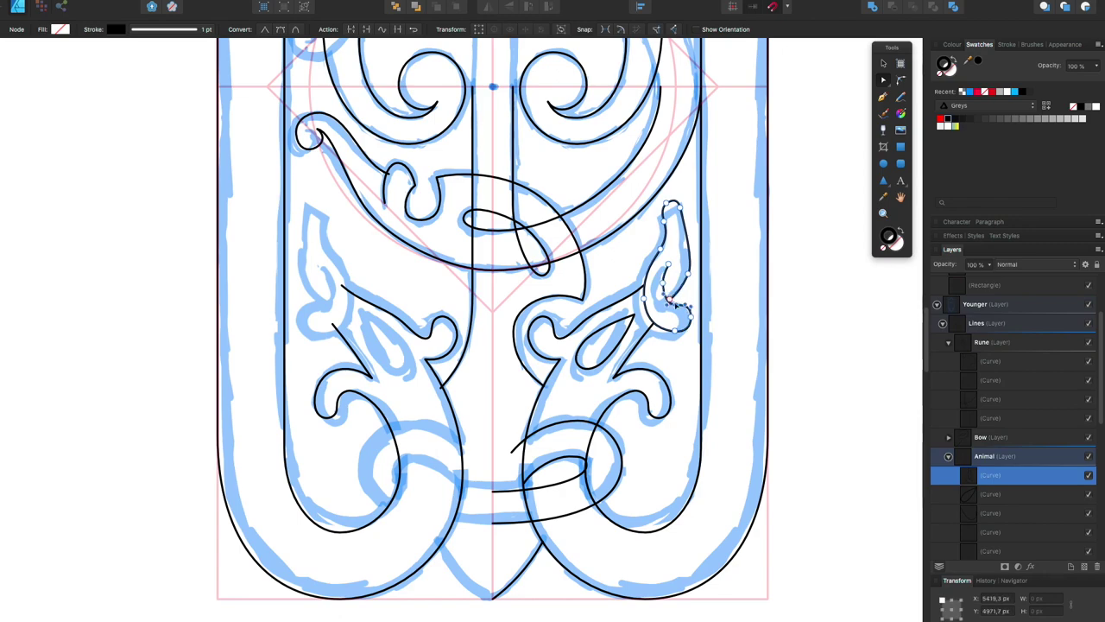
{"action": "left_click", "coordinate": [682, 321]}
{"action": "scroll", "coordinate": [717, 432], "scroll_direction": "up", "scroll_amount": 5}
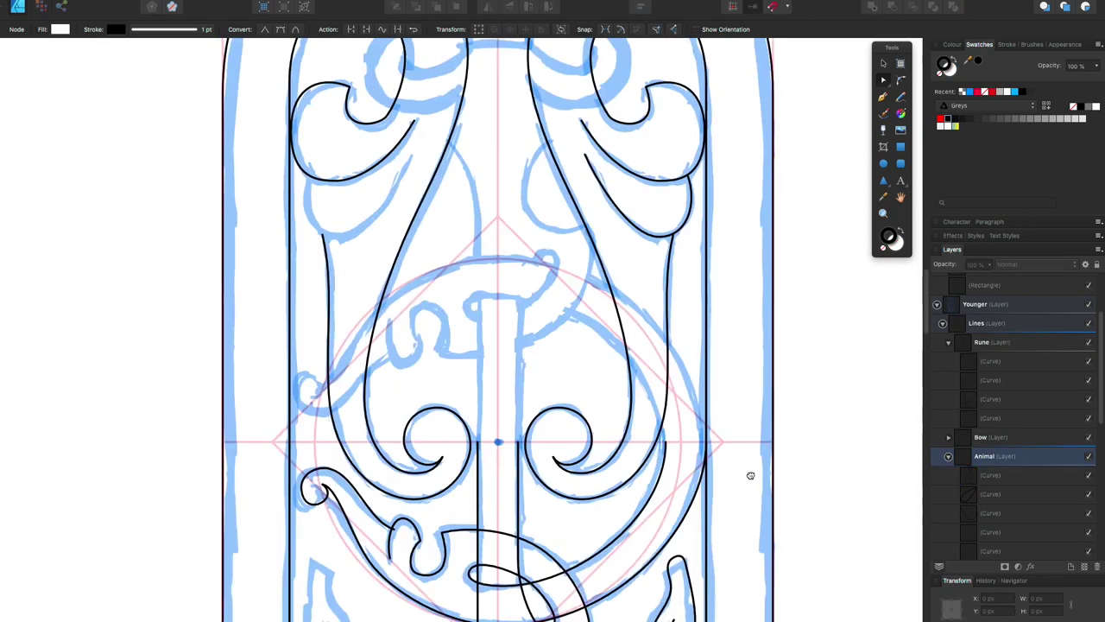
{"action": "scroll", "coordinate": [720, 513], "scroll_direction": "down", "scroll_amount": 6}
{"action": "left_click", "coordinate": [481, 298]}
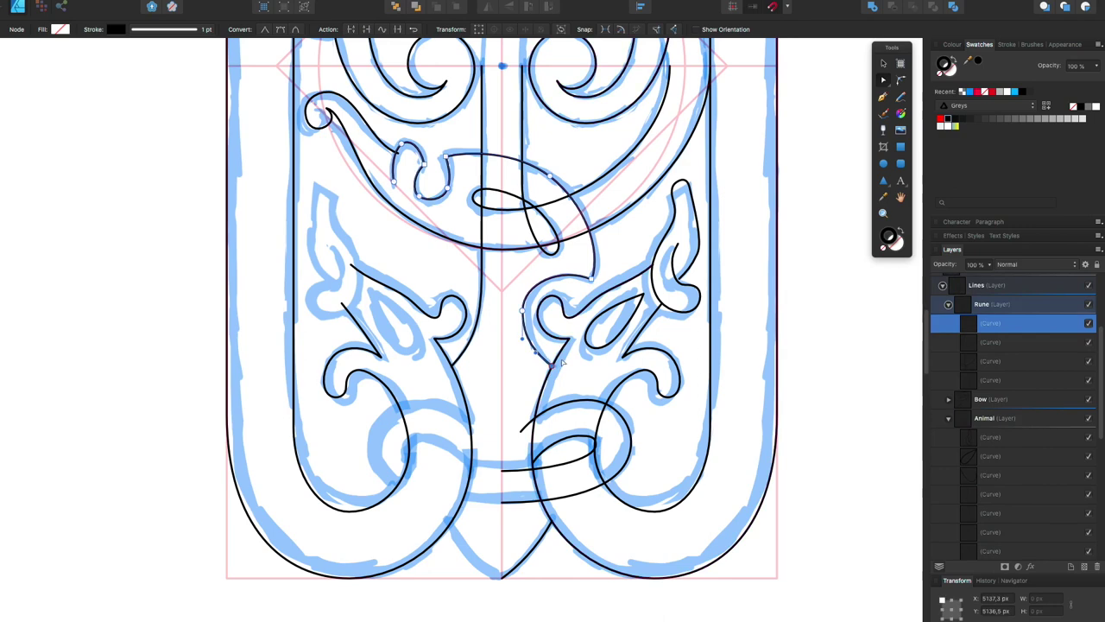
{"action": "left_click", "coordinate": [383, 503]}
{"action": "key", "text": "Delete"}
Step: Check the Rune curves' nodes, then nudge the Bow loop's bottom and top nodes into place
{"action": "left_click", "coordinate": [547, 280]}
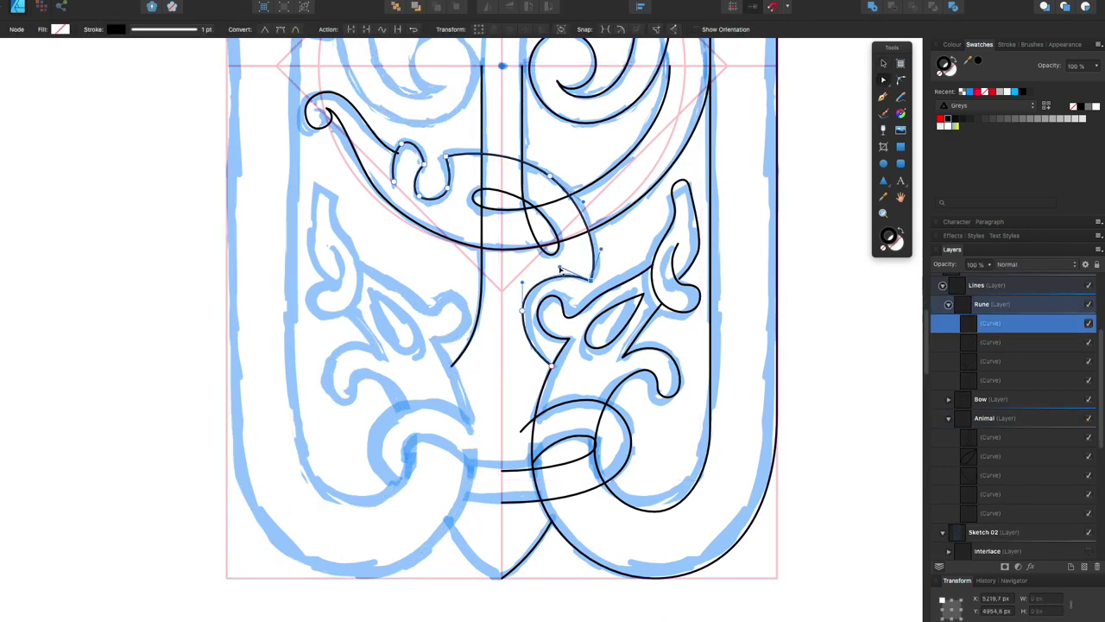
{"action": "left_click", "coordinate": [552, 278]}
{"action": "left_click", "coordinate": [449, 169]}
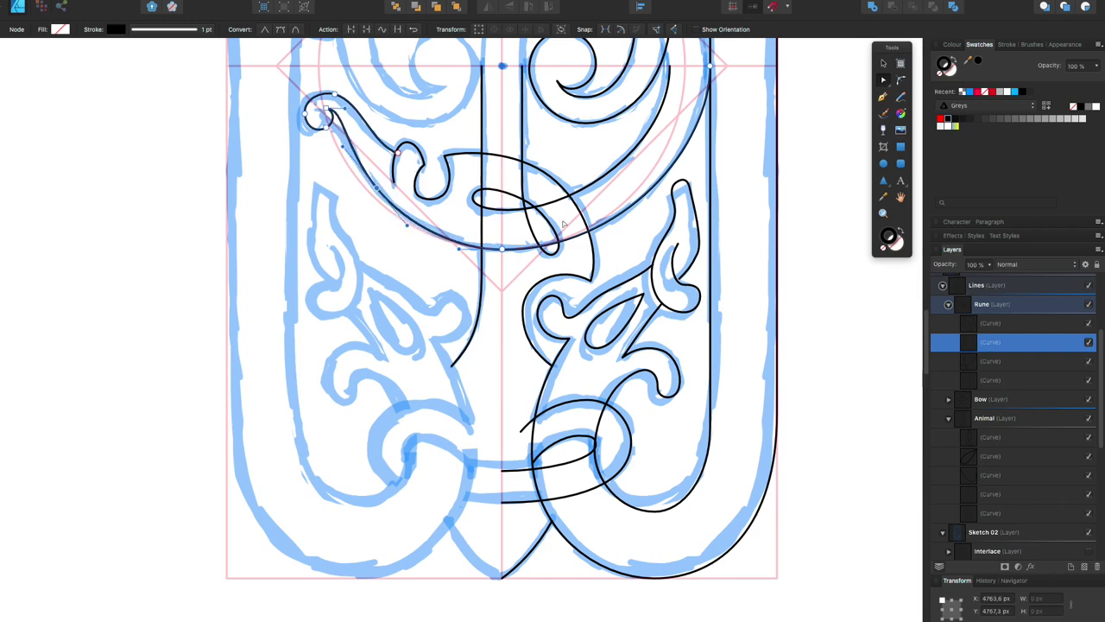
{"action": "left_click", "coordinate": [546, 173]}
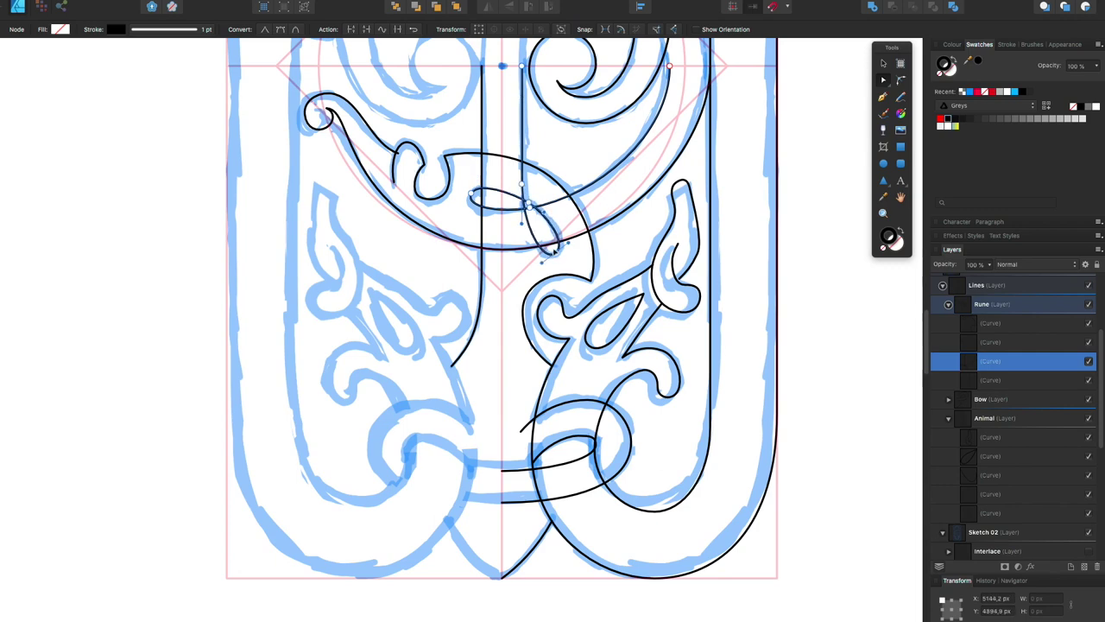
{"action": "left_click", "coordinate": [539, 203]}
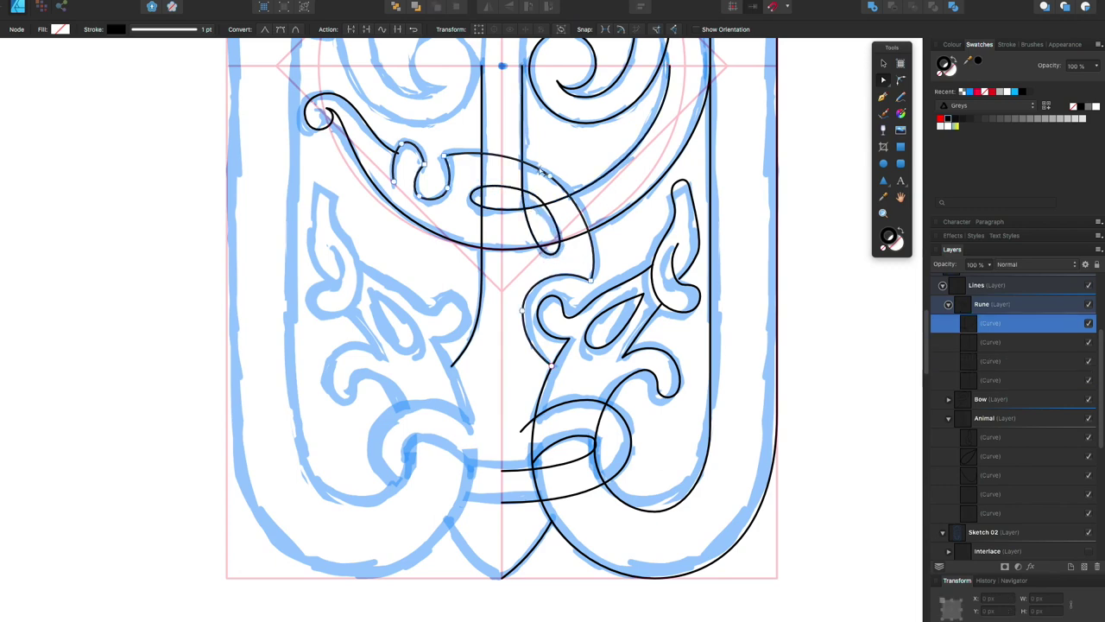
{"action": "left_click", "coordinate": [554, 208]}
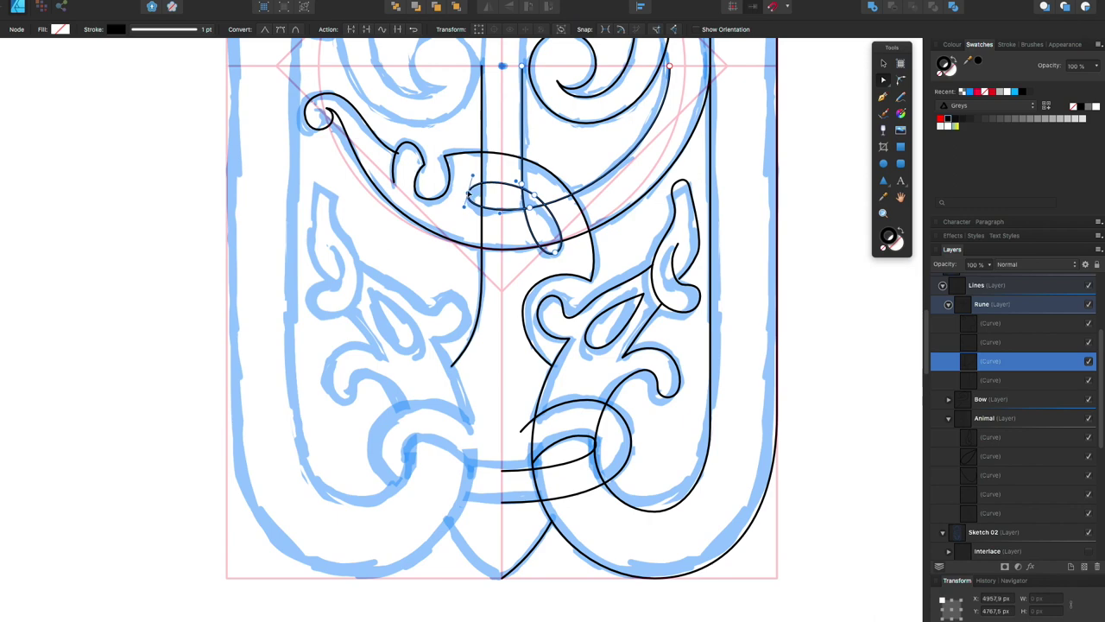
{"action": "left_click", "coordinate": [556, 166]}
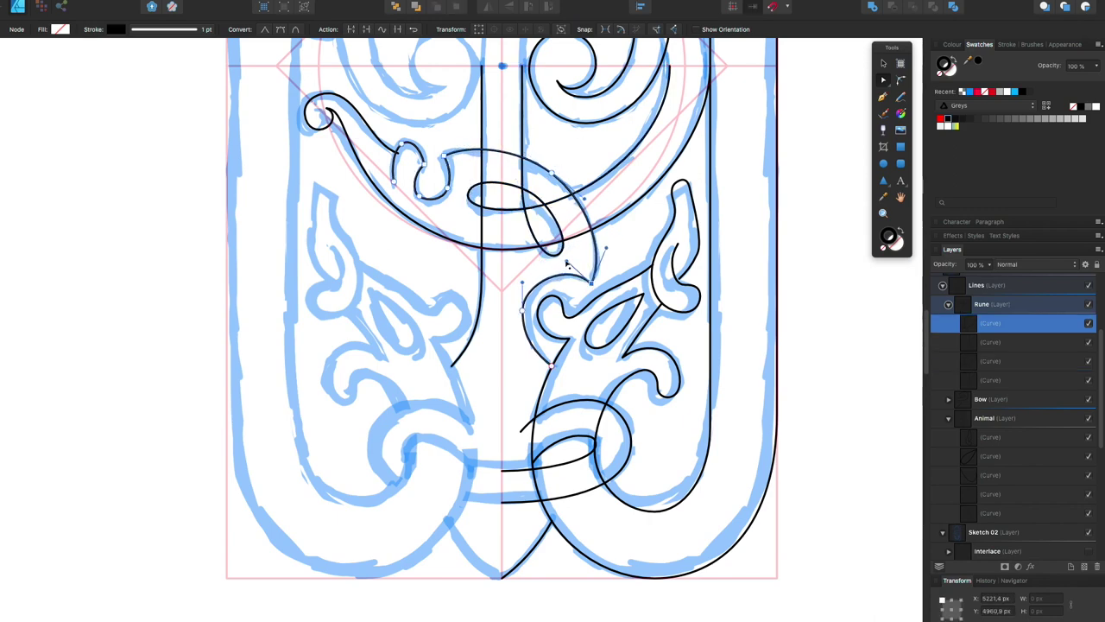
{"action": "left_click", "coordinate": [587, 396]}
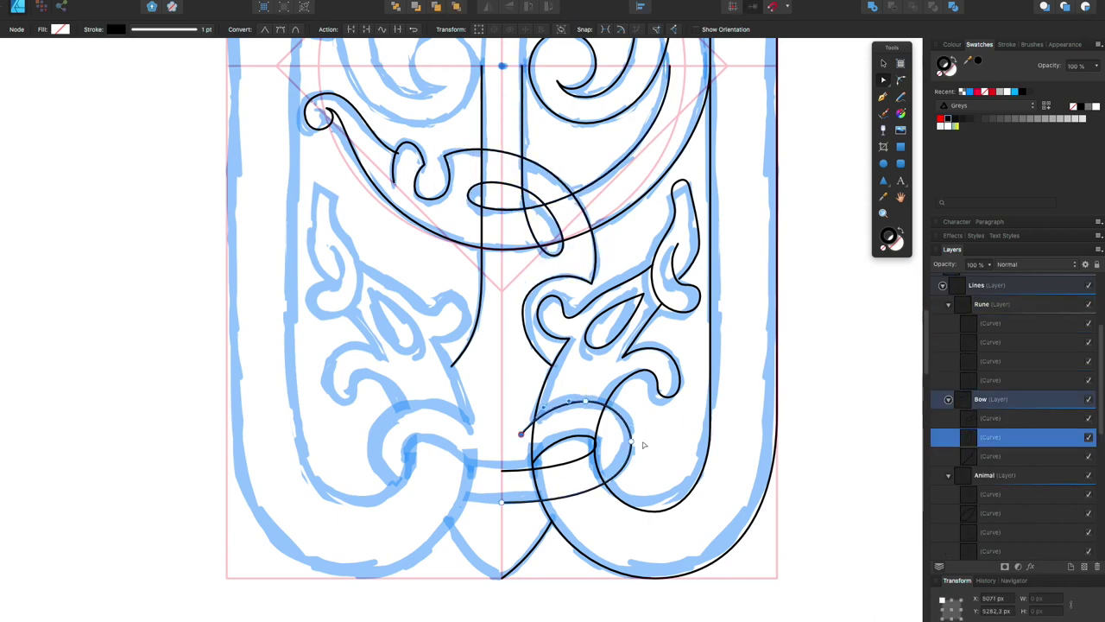
{"action": "left_click_drag", "start_coordinate": [554, 497], "coordinate": [560, 500]}
{"action": "left_click_drag", "start_coordinate": [587, 403], "coordinate": [585, 401]}
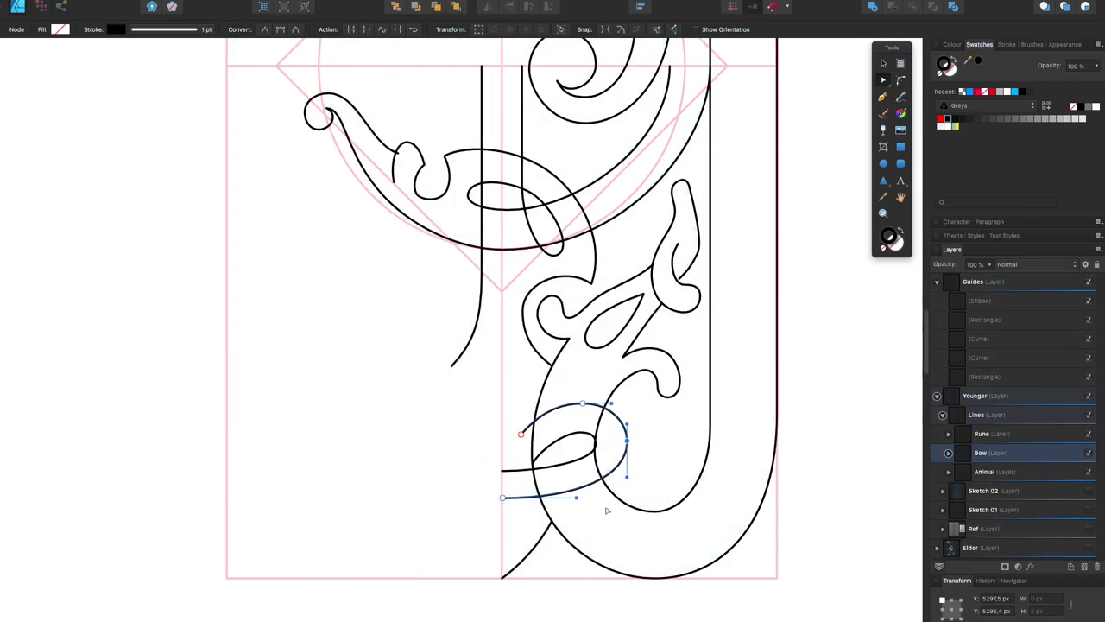
Step: Drag the Animal leaf curve's upper-left and top-right nodes to smooth its top
{"action": "scroll", "coordinate": [665, 252], "scroll_direction": "down", "scroll_amount": 3}
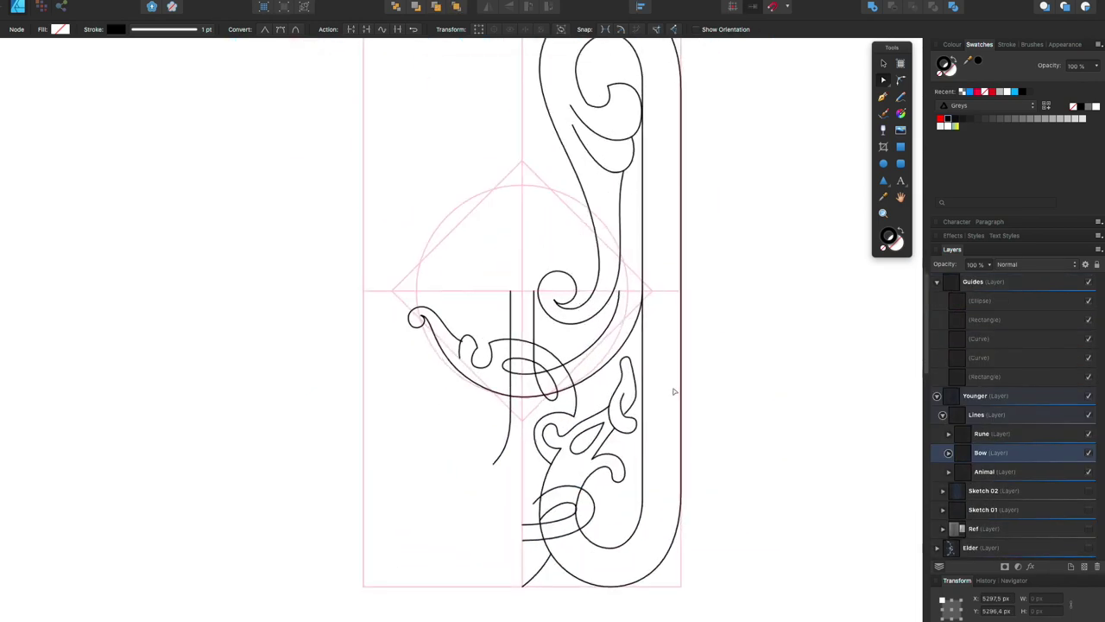
{"action": "scroll", "coordinate": [665, 252], "scroll_direction": "up", "scroll_amount": 2}
{"action": "left_click", "coordinate": [772, 7]}
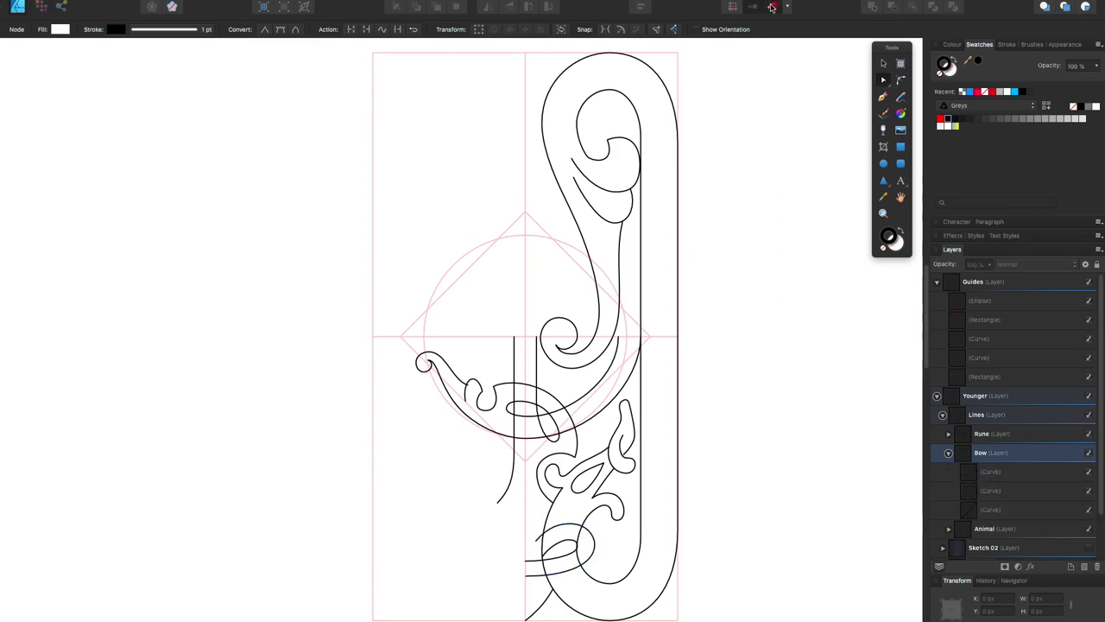
{"action": "left_click", "coordinate": [620, 416]}
{"action": "scroll", "coordinate": [671, 260], "scroll_direction": "up", "scroll_amount": 5}
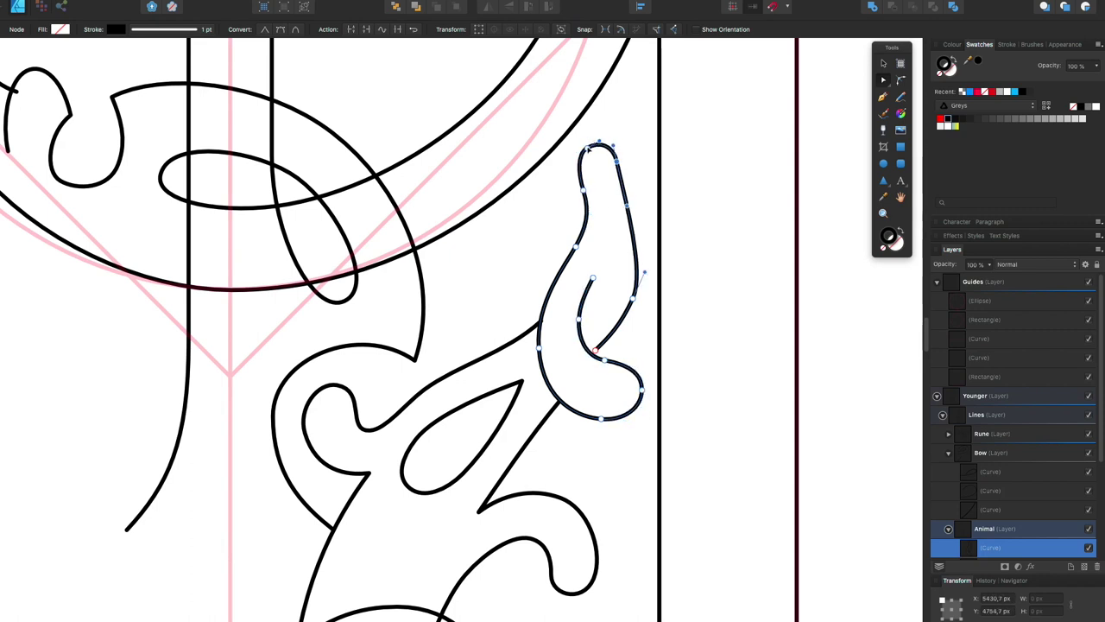
{"action": "key", "text": "ctrl+super+t"}
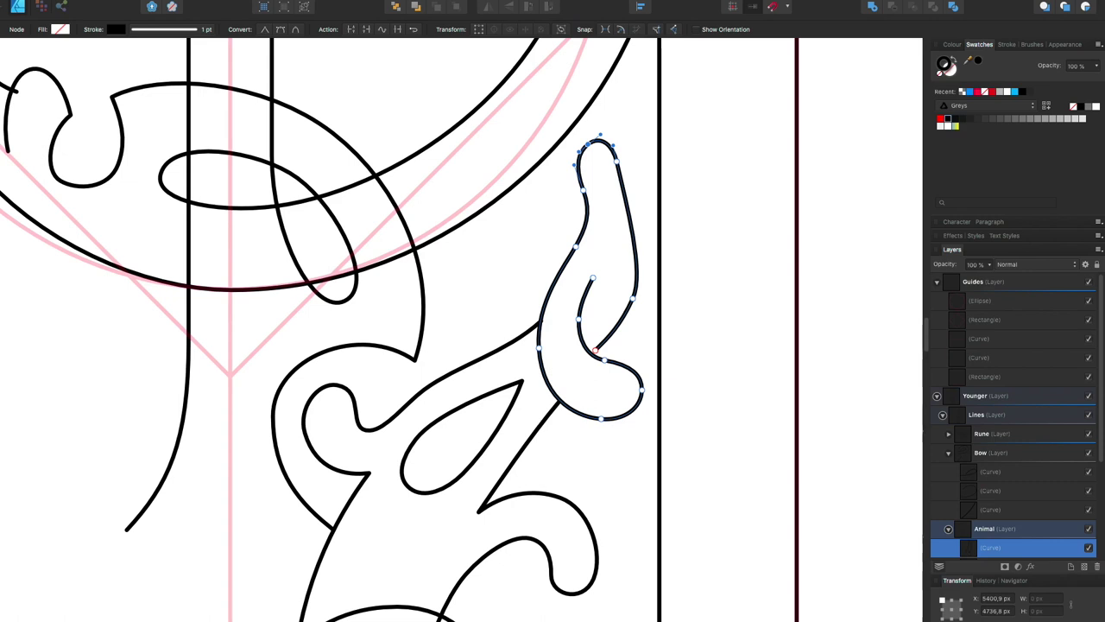
{"action": "key", "text": "ctrl+super+t"}
{"action": "left_click_drag", "start_coordinate": [578, 173], "coordinate": [568, 167]}
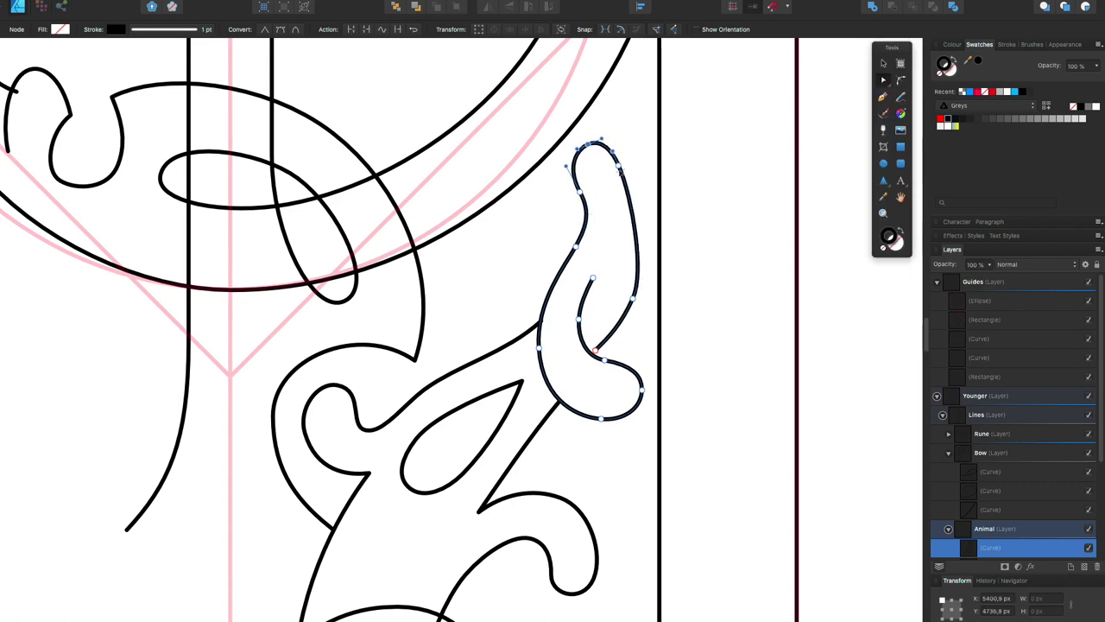
{"action": "left_click_drag", "start_coordinate": [597, 142], "coordinate": [584, 146]}
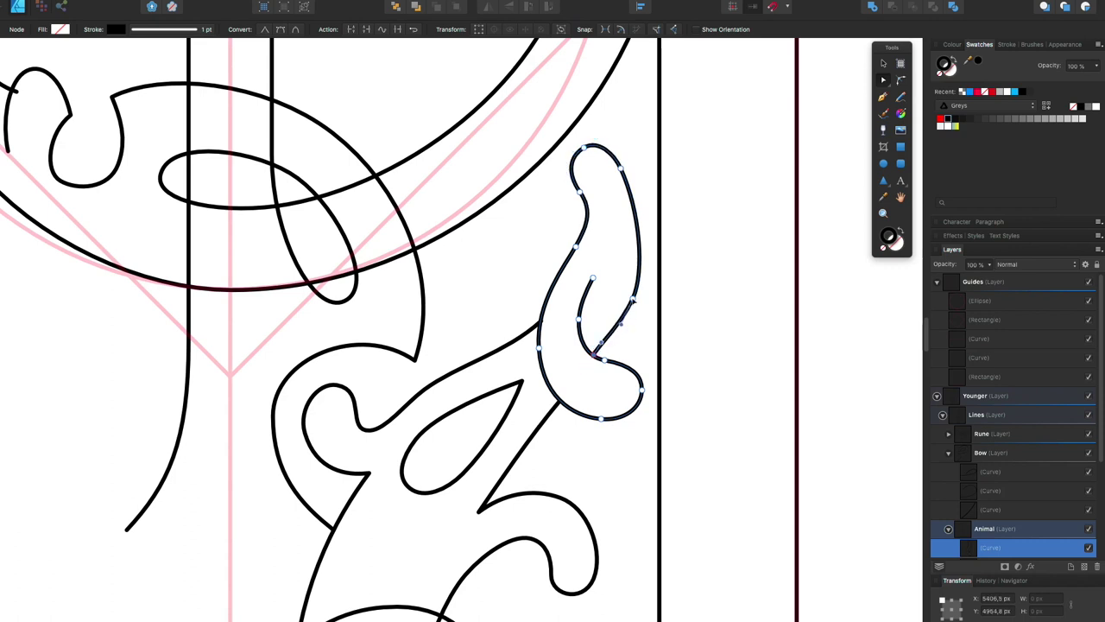
Step: Check the long Animal body curve and left Rune stroke, then select the Animal's left curl curve
{"action": "left_click", "coordinate": [539, 323]}
{"action": "left_click", "coordinate": [518, 453]}
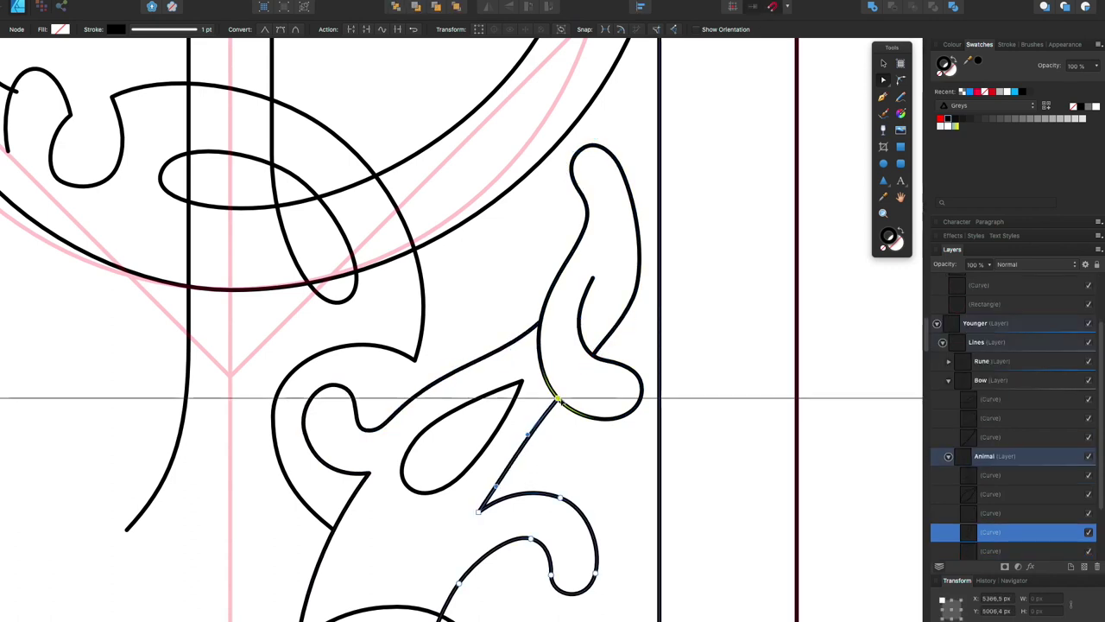
{"action": "left_click", "coordinate": [511, 343]}
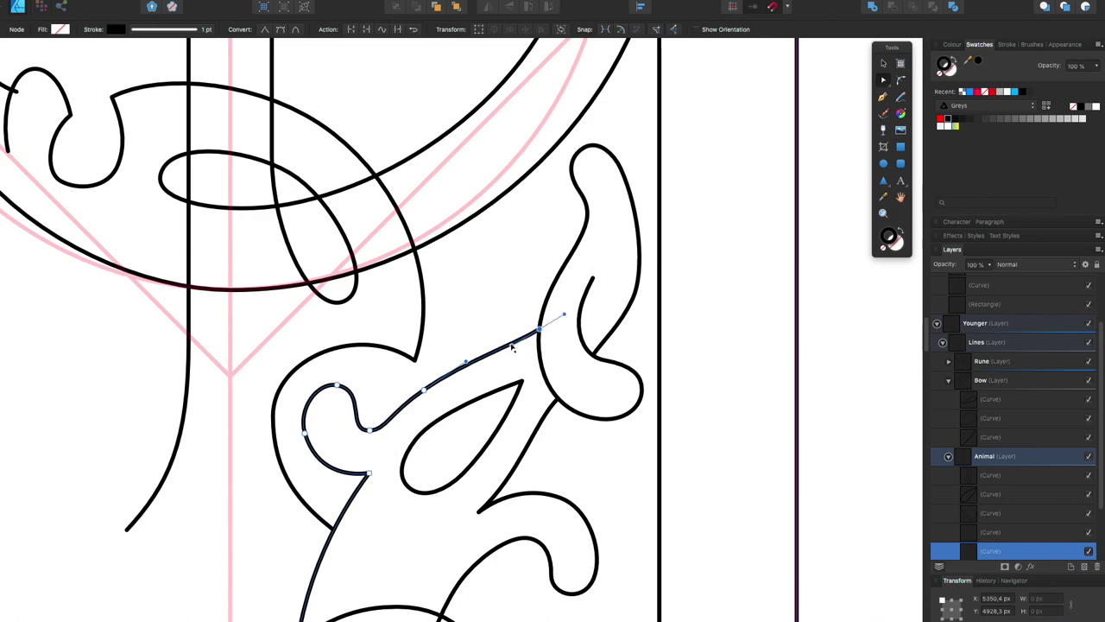
{"action": "left_click", "coordinate": [274, 483]}
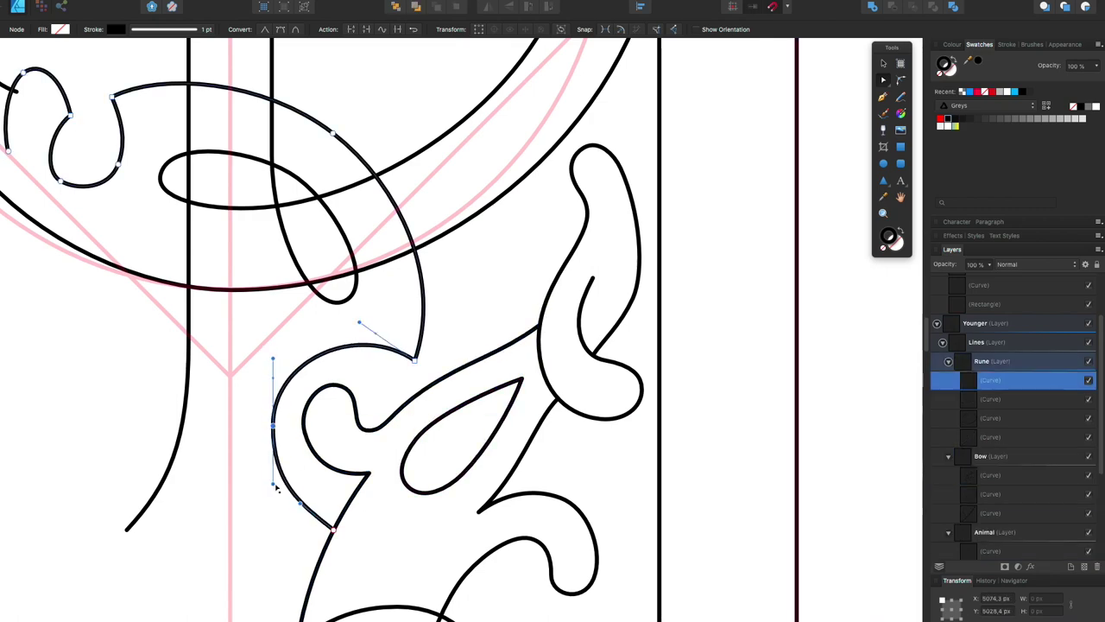
{"action": "scroll", "coordinate": [466, 328], "scroll_direction": "down", "scroll_amount": 5}
{"action": "scroll", "coordinate": [467, 328], "scroll_direction": "left", "scroll_amount": 5}
{"action": "left_click_drag", "start_coordinate": [402, 247], "coordinate": [457, 338]}
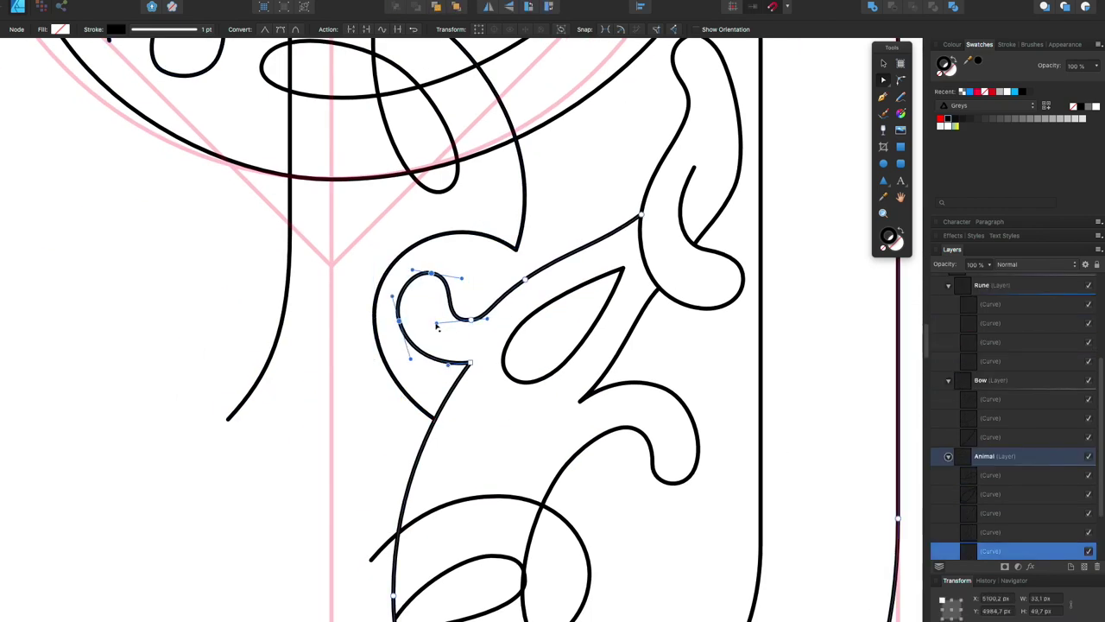
{"action": "left_click", "coordinate": [399, 324]}
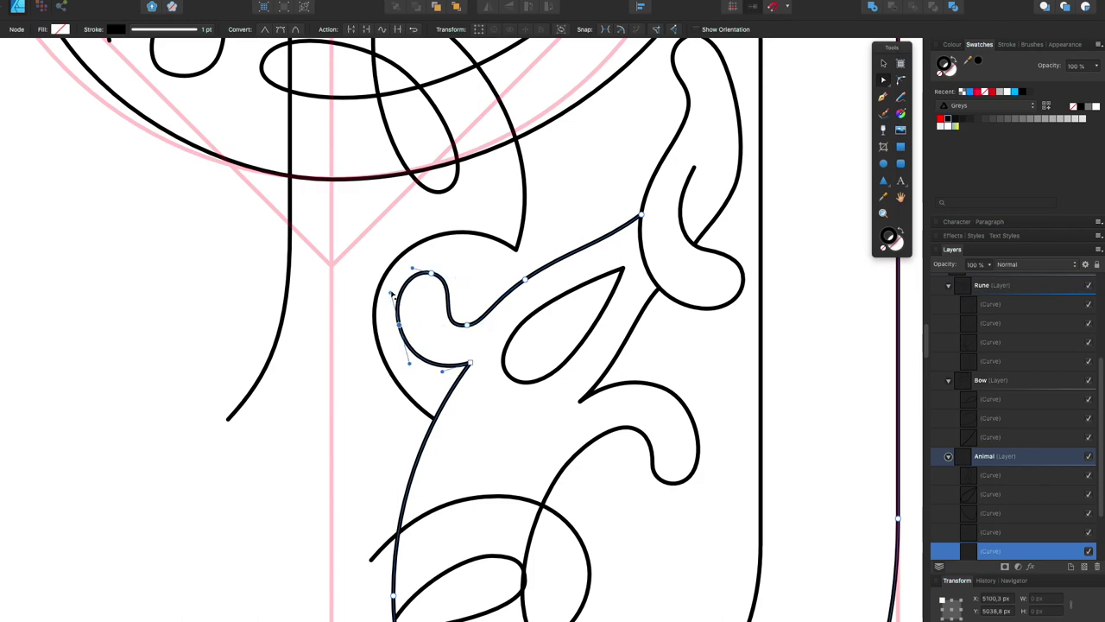
Step: Pull the larger Bow loop's right node outward, then undo that reshaping
{"action": "left_click", "coordinate": [502, 368]}
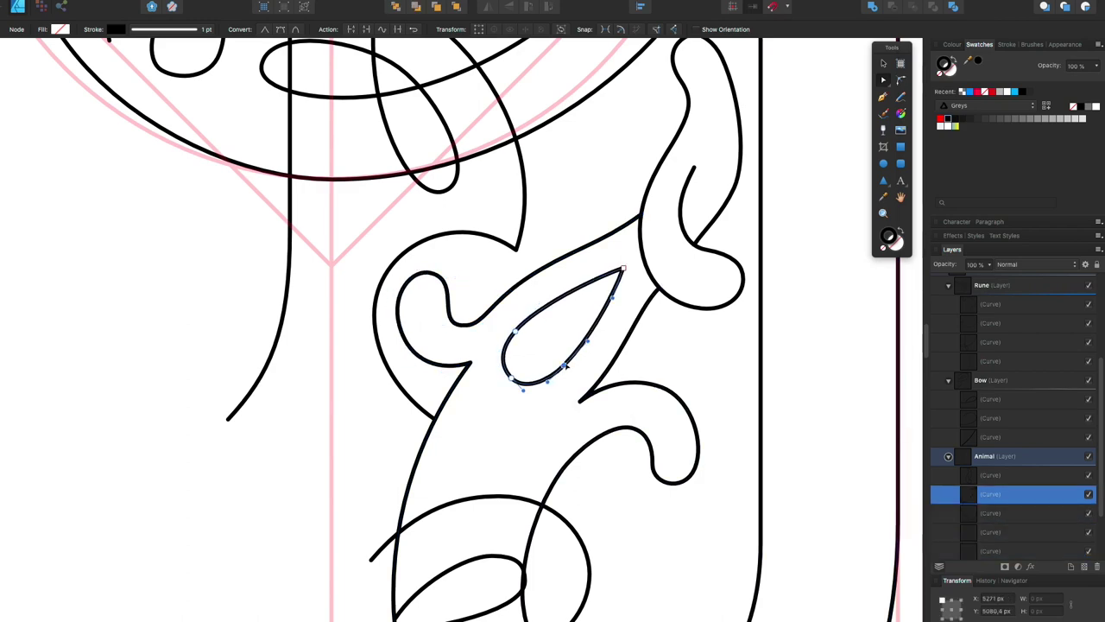
{"action": "left_click", "coordinate": [653, 493]}
{"action": "scroll", "coordinate": [737, 262], "scroll_direction": "up", "scroll_amount": 5}
{"action": "scroll", "coordinate": [737, 262], "scroll_direction": "down", "scroll_amount": 6}
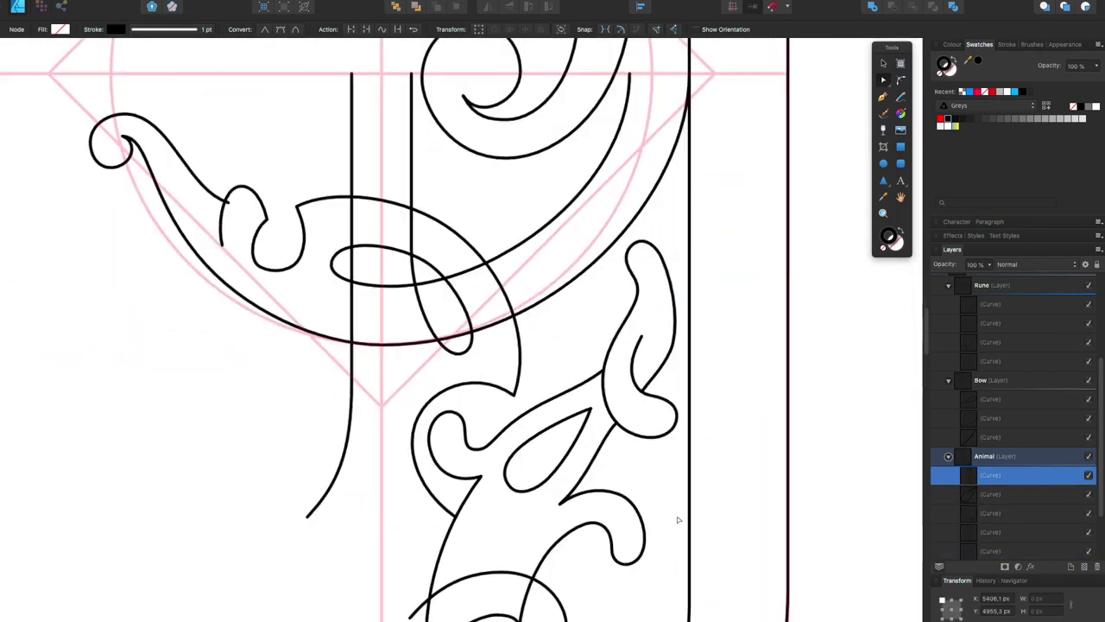
{"action": "left_click", "coordinate": [481, 386]}
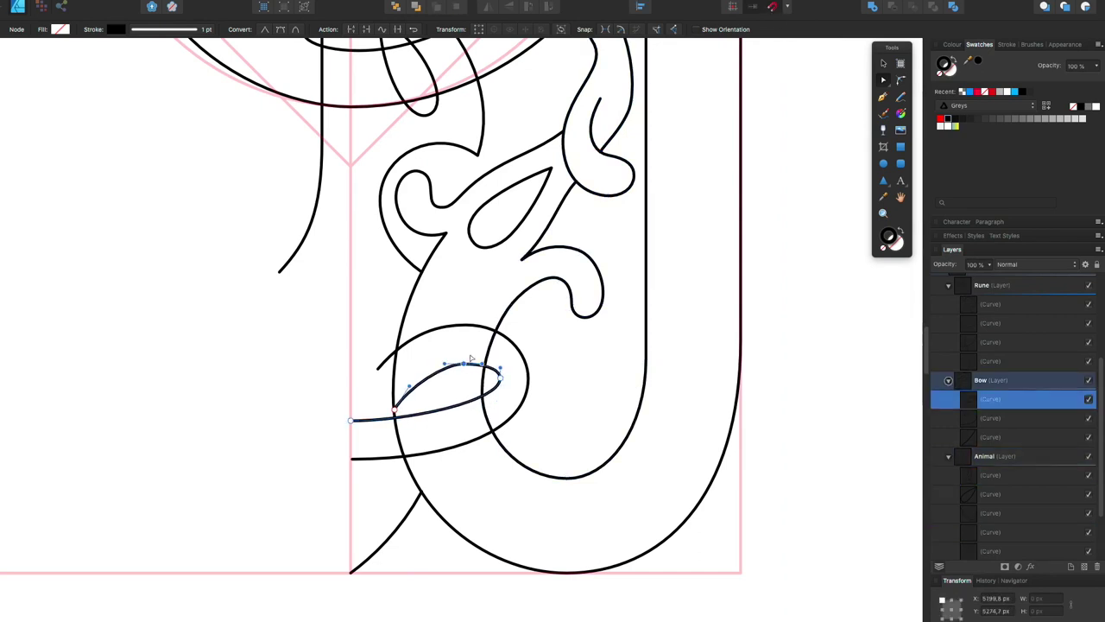
{"action": "left_click_drag", "start_coordinate": [527, 378], "coordinate": [542, 376]}
{"action": "key", "text": "ctrl+z"}
{"action": "key", "text": "ctrl+z"}
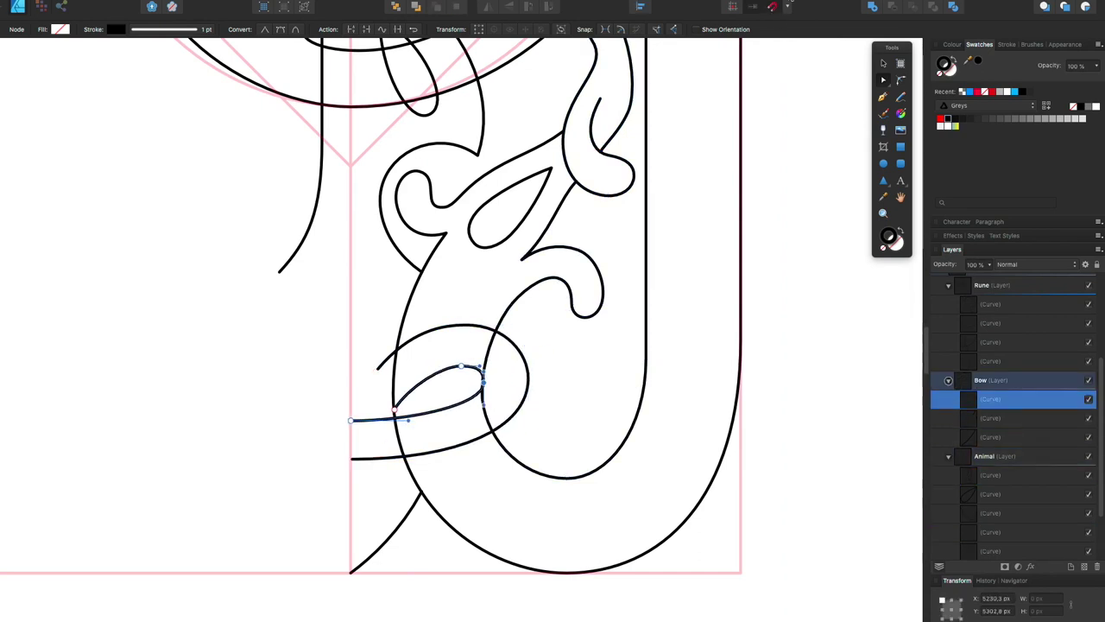
Step: Reshape the small Bow curve's upper segment and lengthen the larger loop near its right node
{"action": "scroll", "coordinate": [495, 409], "scroll_direction": "up", "scroll_amount": 2}
{"action": "left_click_drag", "start_coordinate": [471, 363], "coordinate": [459, 339]}
{"action": "left_click", "coordinate": [467, 340]}
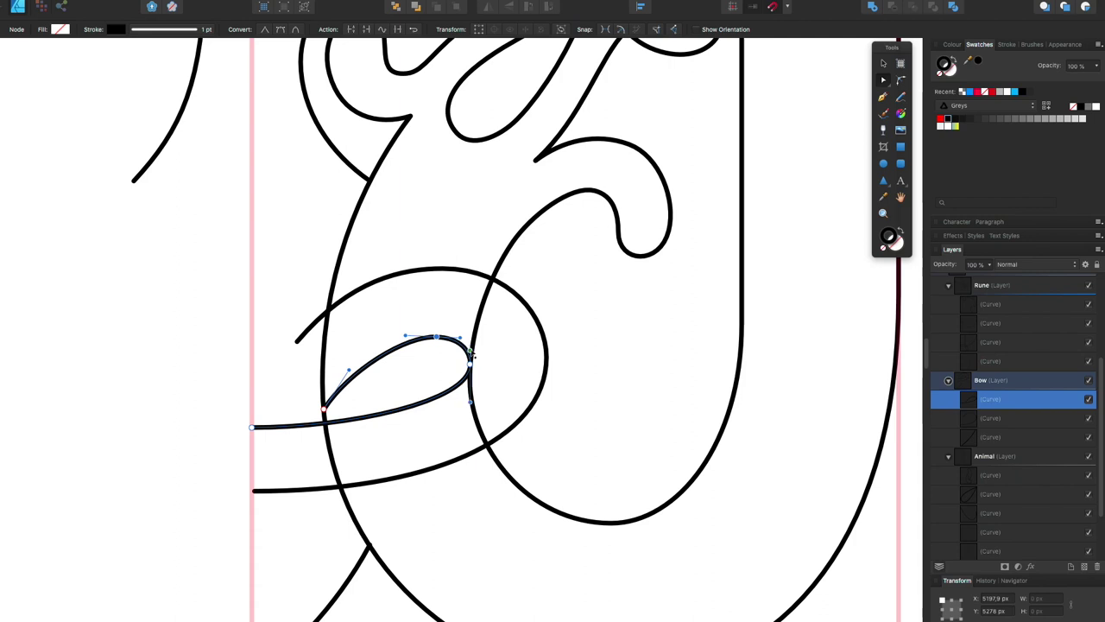
{"action": "left_click", "coordinate": [515, 426]}
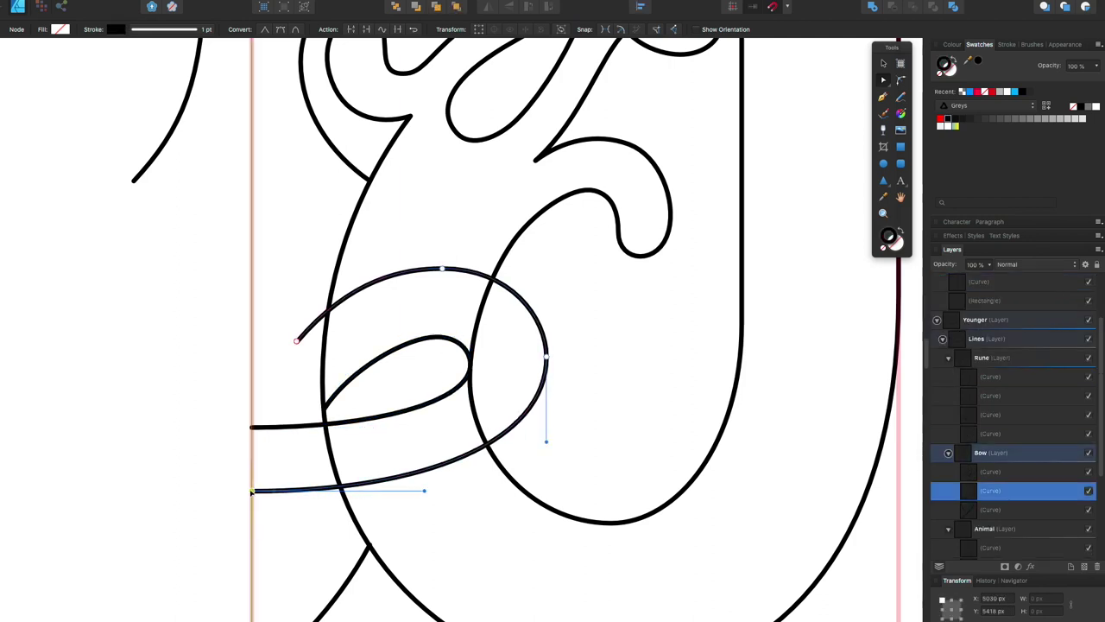
{"action": "left_click_drag", "start_coordinate": [522, 429], "coordinate": [552, 434]}
Step: Nudge the large Bow loop's left node to refine its shape, then deselect
{"action": "left_click", "coordinate": [432, 337]}
{"action": "left_click", "coordinate": [322, 420]}
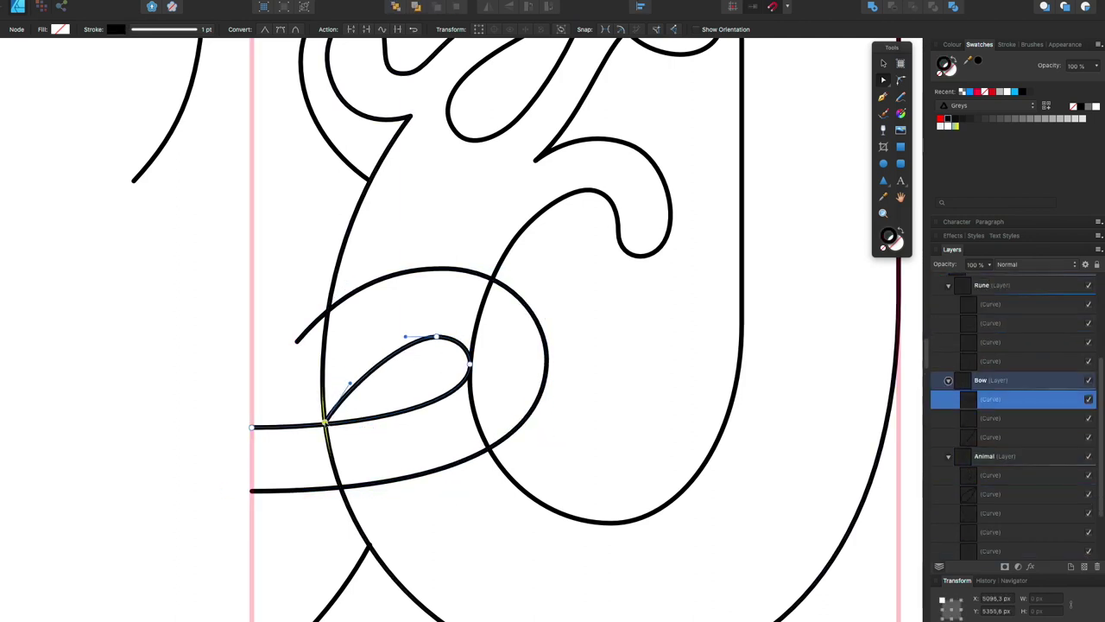
{"action": "left_click", "coordinate": [298, 341]}
{"action": "mouse_move", "coordinate": [298, 341]}
{"action": "left_mouse_down"}
{"action": "mouse_move", "coordinate": [259, 388]}
{"action": "mouse_move", "coordinate": [297, 342]}
{"action": "left_mouse_up"}
{"action": "scroll", "coordinate": [296, 341], "scroll_direction": "down", "scroll_amount": 3}
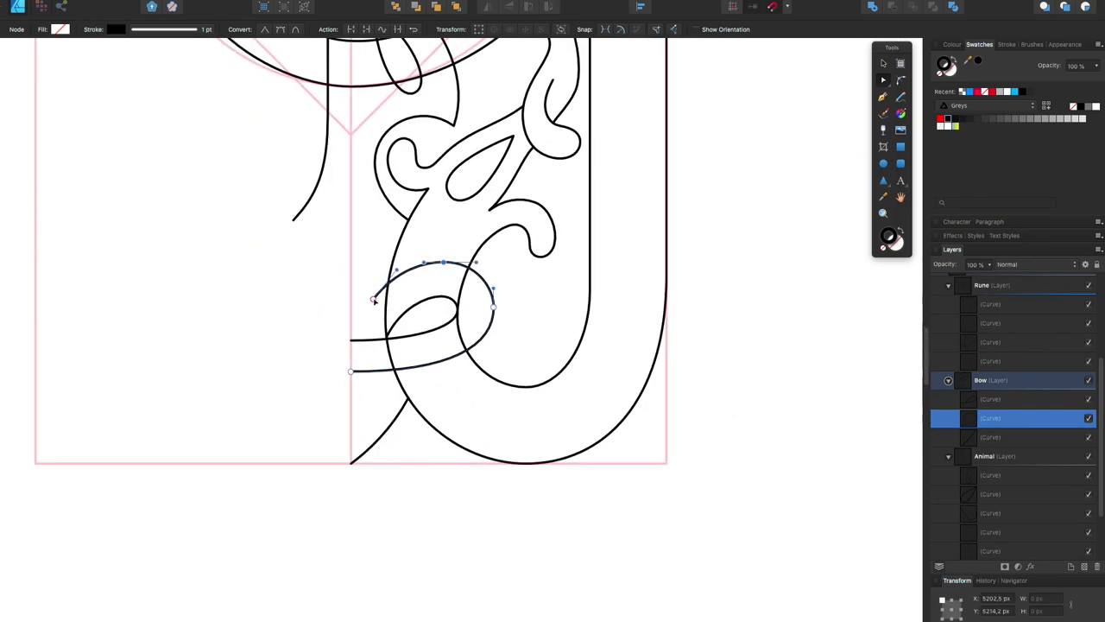
{"action": "left_click", "coordinate": [724, 297]}
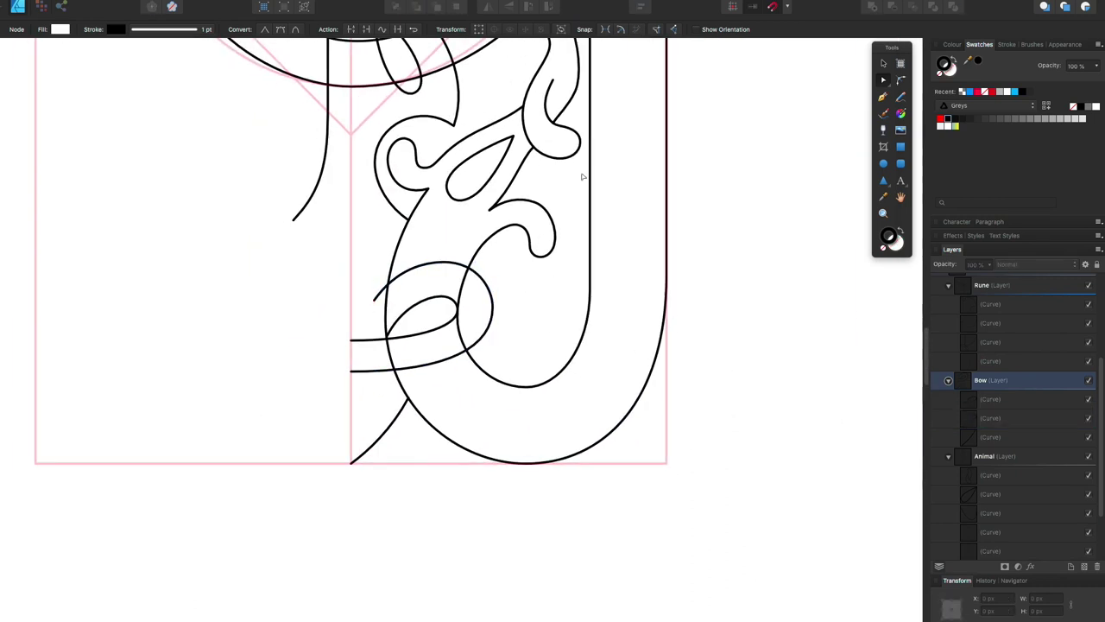
Step: Reshape the short bottom-left Bow curve, then select the Rune scroll curve
{"action": "left_click", "coordinate": [384, 425]}
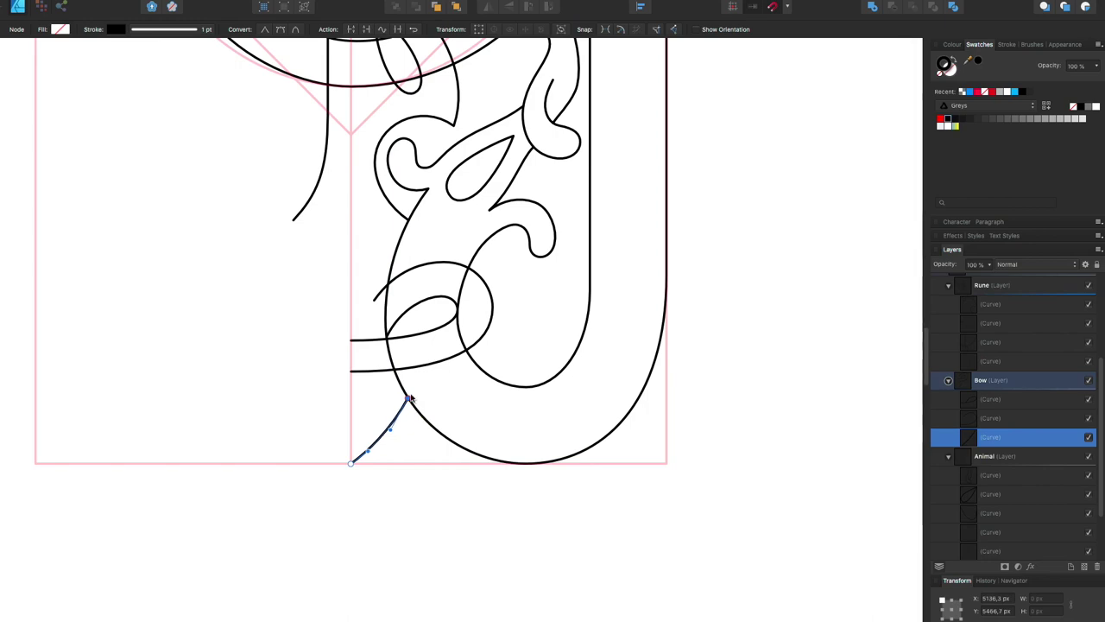
{"action": "left_click_drag", "start_coordinate": [410, 397], "coordinate": [371, 451]}
{"action": "left_click", "coordinate": [703, 420]}
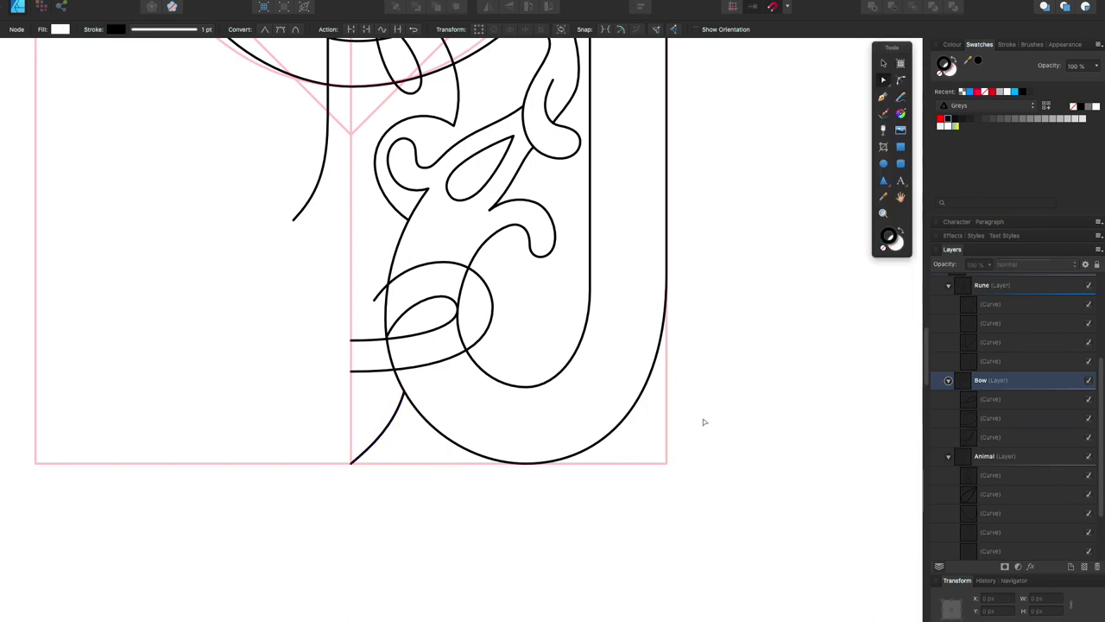
{"action": "scroll", "coordinate": [723, 439], "scroll_direction": "up", "scroll_amount": 3}
Step: Check the Rune scroll's inner end node and reshape the lower part of the middle loop
{"action": "left_click", "coordinate": [275, 237]}
{"action": "scroll", "coordinate": [310, 203], "scroll_direction": "up", "scroll_amount": 2}
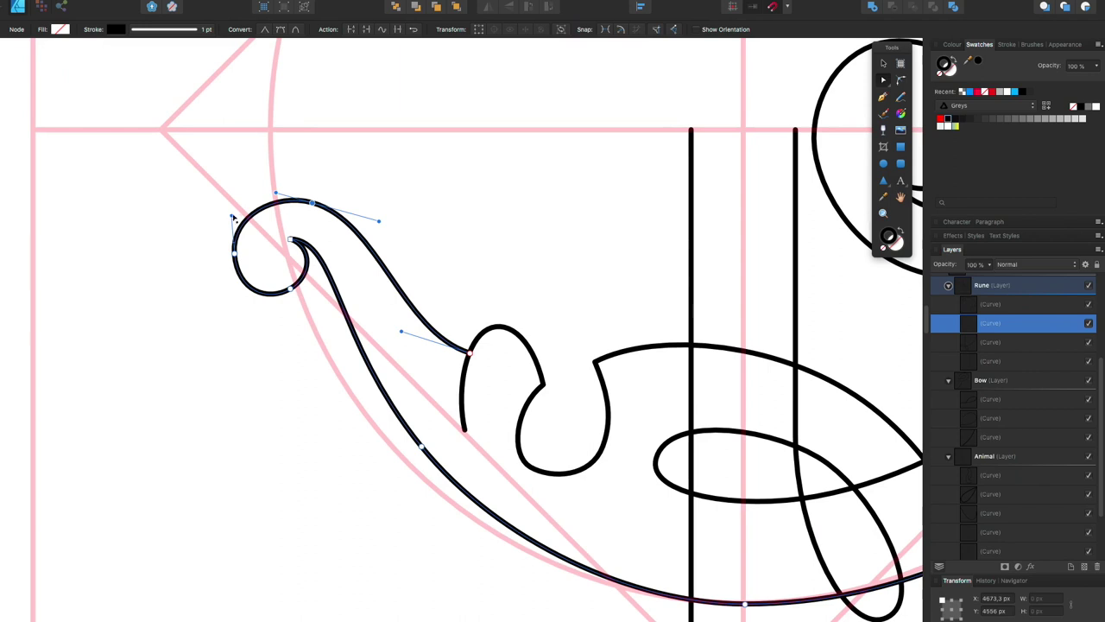
{"action": "left_click", "coordinate": [324, 245]}
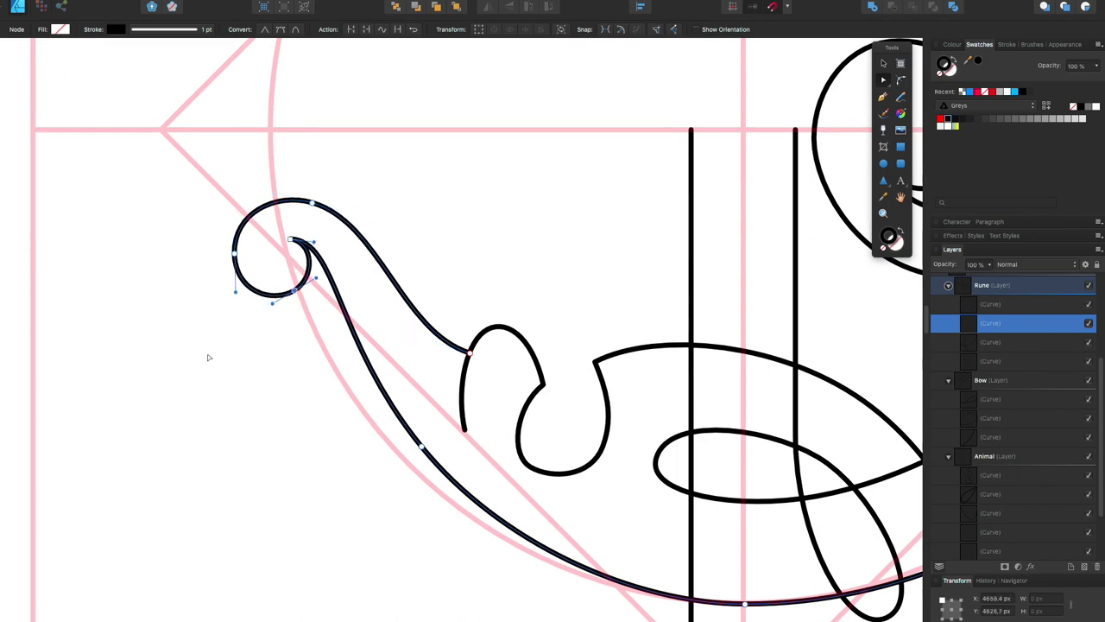
{"action": "left_click", "coordinate": [518, 414]}
{"action": "left_click_drag", "start_coordinate": [518, 414], "coordinate": [513, 420]}
{"action": "left_click", "coordinate": [389, 277]}
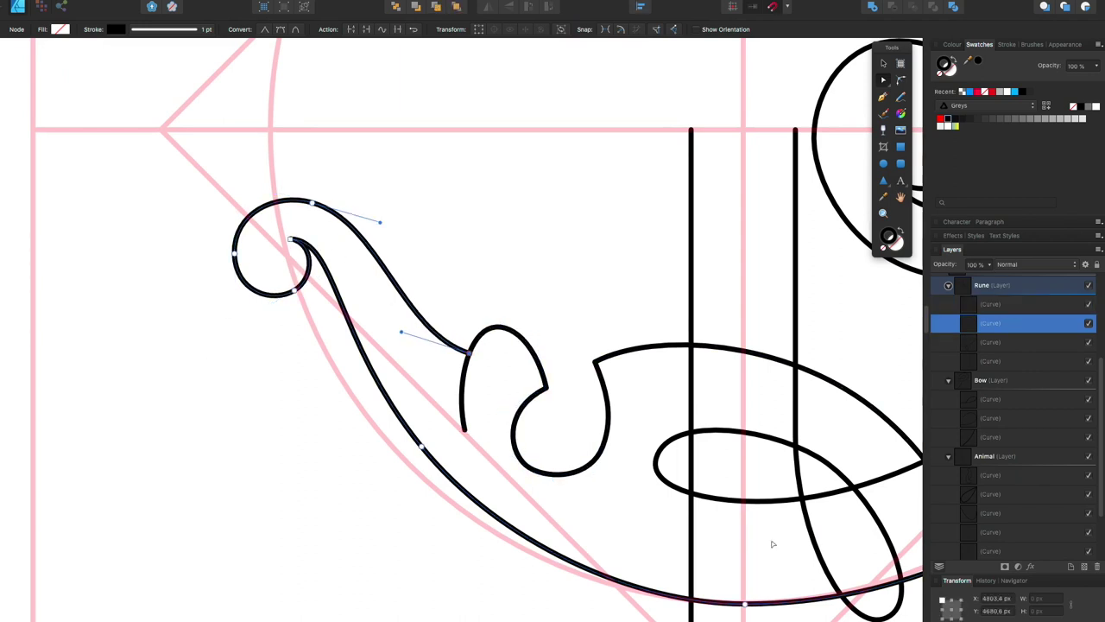
{"action": "left_click", "coordinate": [555, 477]}
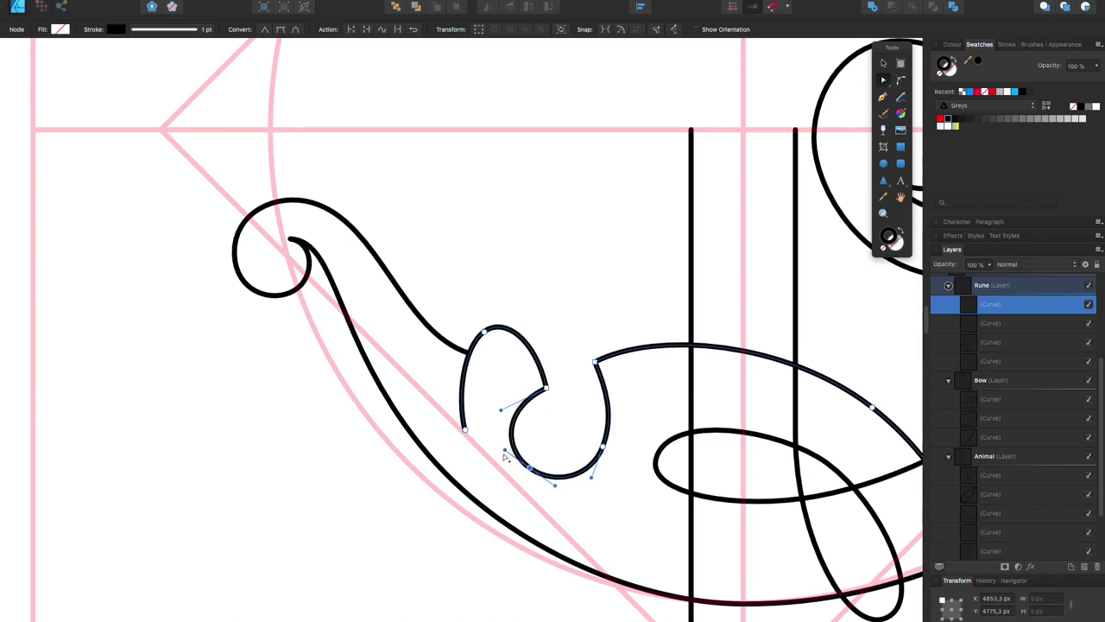
Step: Inspect the central ellipse and the large outer arc curves
{"action": "scroll", "coordinate": [506, 457], "scroll_direction": "down", "scroll_amount": 5}
{"action": "scroll", "coordinate": [506, 457], "scroll_direction": "right", "scroll_amount": 6}
{"action": "left_click", "coordinate": [384, 197]}
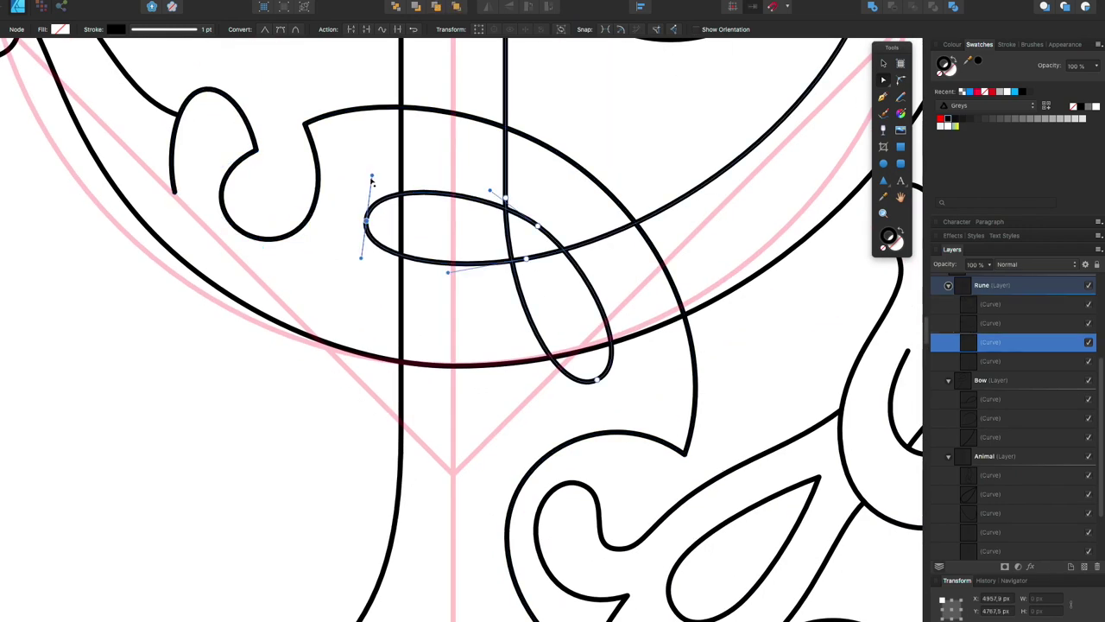
{"action": "left_click", "coordinate": [693, 372]}
{"action": "scroll", "coordinate": [749, 133], "scroll_direction": "up", "scroll_amount": 6}
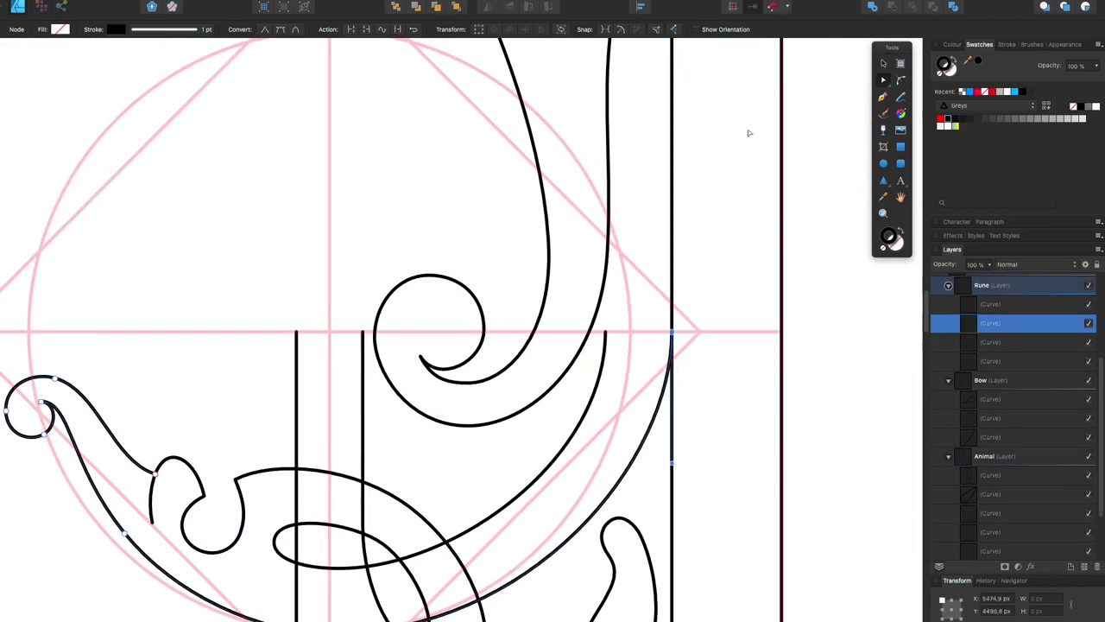
{"action": "scroll", "coordinate": [749, 133], "scroll_direction": "down", "scroll_amount": 6}
{"action": "scroll", "coordinate": [578, 542], "scroll_direction": "up", "scroll_amount": 6}
Step: Select the Animal spiral's top node and inner end node for adjustment
{"action": "left_click", "coordinate": [579, 543]}
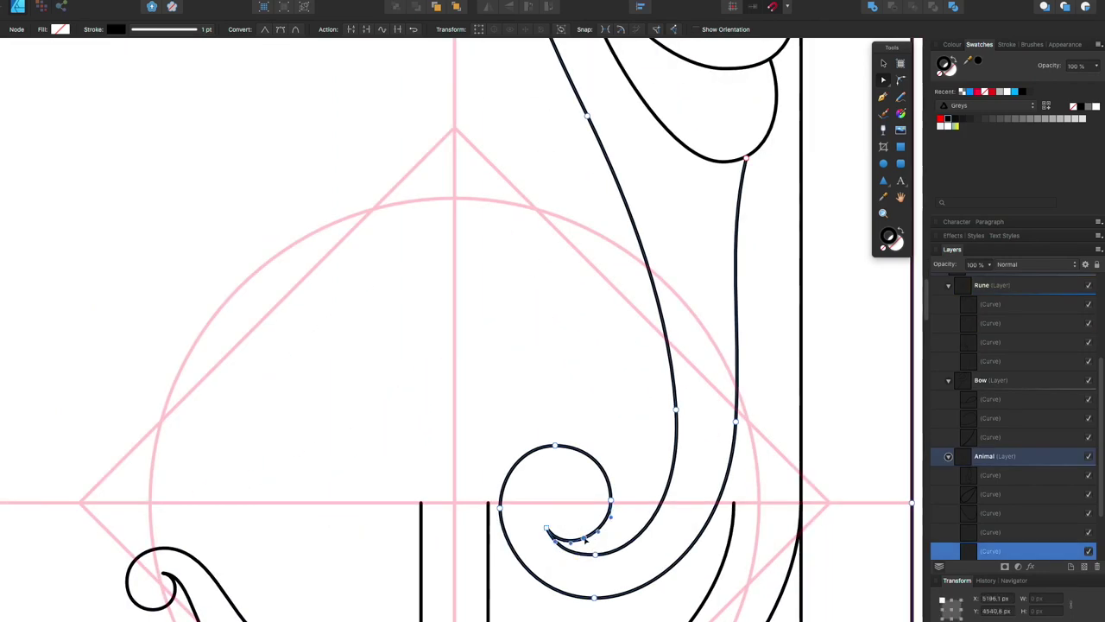
{"action": "left_click", "coordinate": [560, 445]}
{"action": "scroll", "coordinate": [551, 609], "scroll_direction": "up", "scroll_amount": 2}
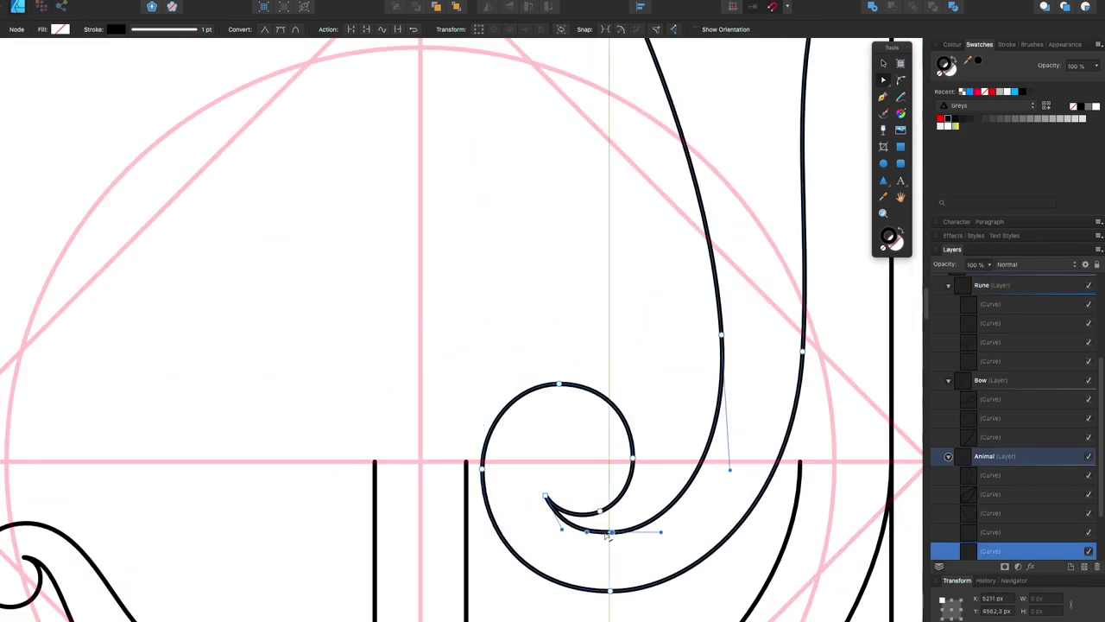
{"action": "scroll", "coordinate": [846, 410], "scroll_direction": "right", "scroll_amount": 4}
{"action": "left_click", "coordinate": [401, 528]}
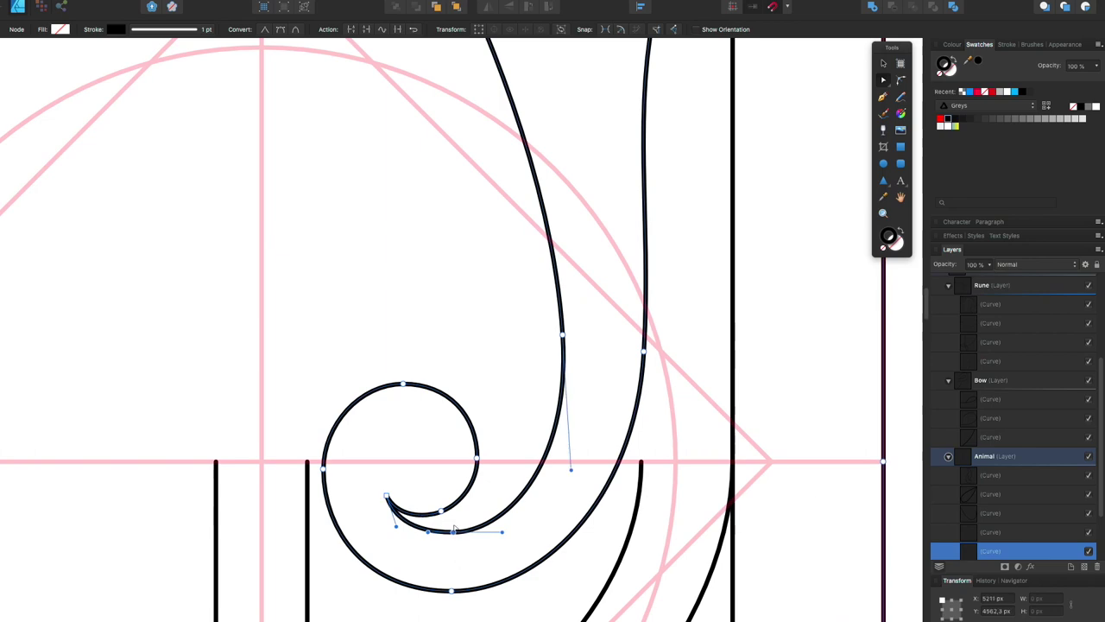
{"action": "scroll", "coordinate": [454, 528], "scroll_direction": "down", "scroll_amount": 3}
{"action": "scroll", "coordinate": [605, 259], "scroll_direction": "up", "scroll_amount": 5}
Step: Reposition a handle on the upper spiral curve, then check the lower hook and thin vertical curve
{"action": "left_click", "coordinate": [572, 148]}
{"action": "left_click_drag", "start_coordinate": [615, 131], "coordinate": [628, 127]}
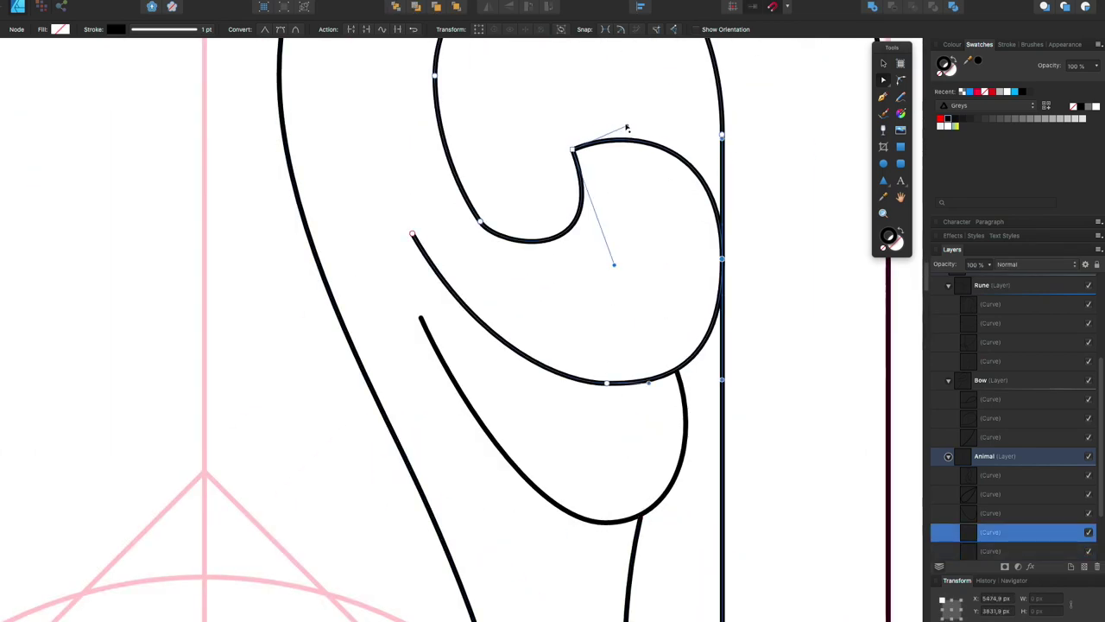
{"action": "left_click", "coordinate": [501, 423]}
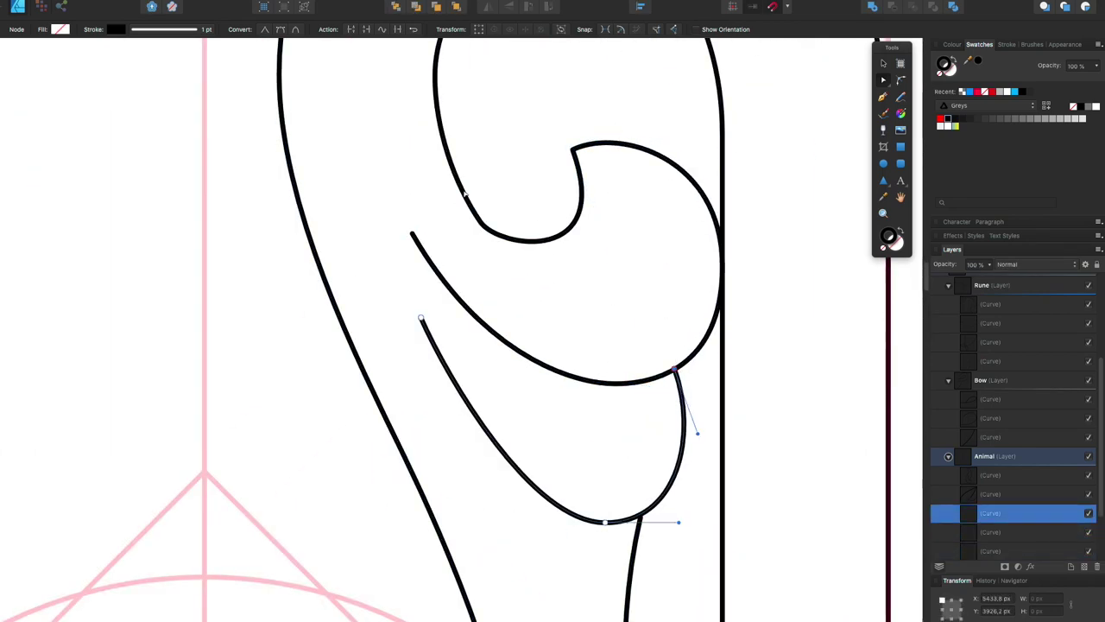
{"action": "left_click", "coordinate": [464, 194]}
{"action": "scroll", "coordinate": [509, 263], "scroll_direction": "down", "scroll_amount": 2}
{"action": "scroll", "coordinate": [563, 470], "scroll_direction": "down", "scroll_amount": 2}
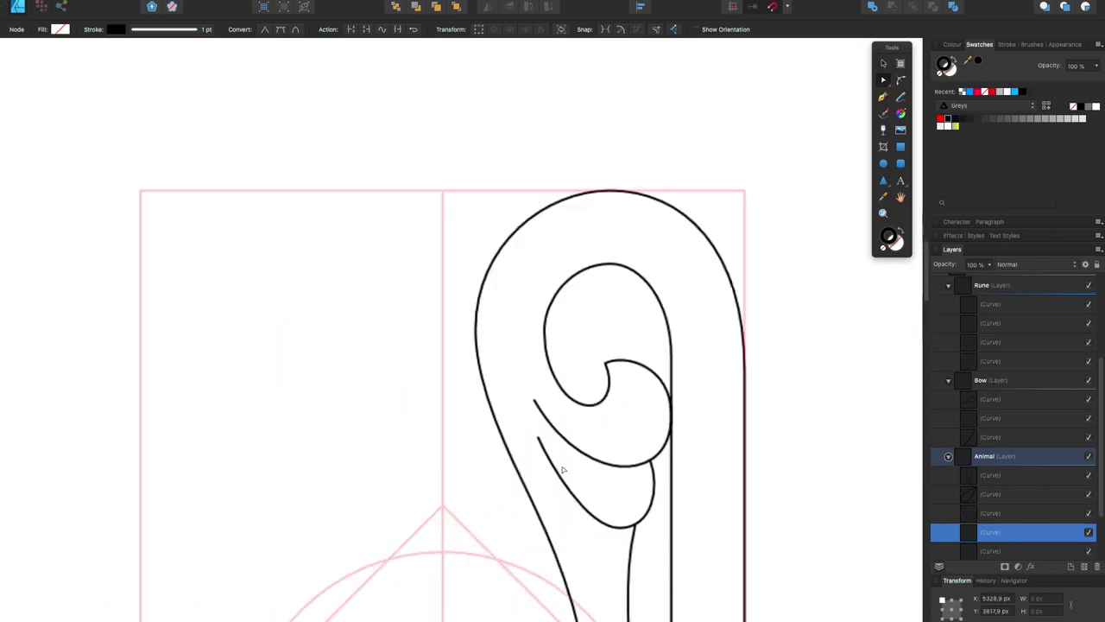
{"action": "scroll", "coordinate": [563, 469], "scroll_direction": "up", "scroll_amount": 2}
{"action": "scroll", "coordinate": [611, 370], "scroll_direction": "down", "scroll_amount": 3}
{"action": "left_click", "coordinate": [609, 379]}
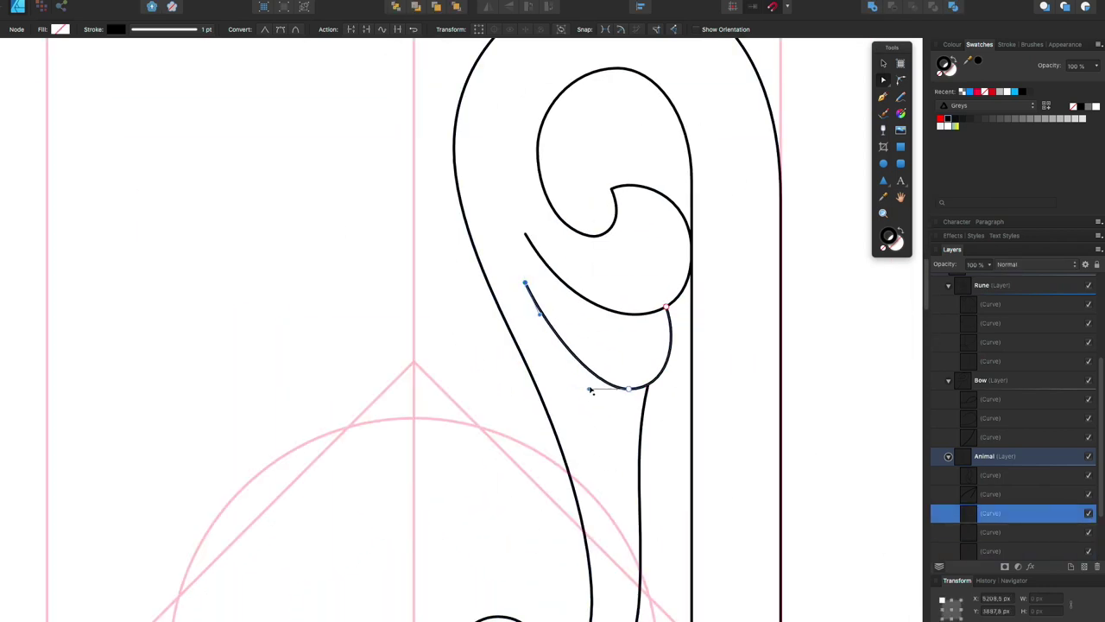
{"action": "left_click", "coordinate": [648, 409]}
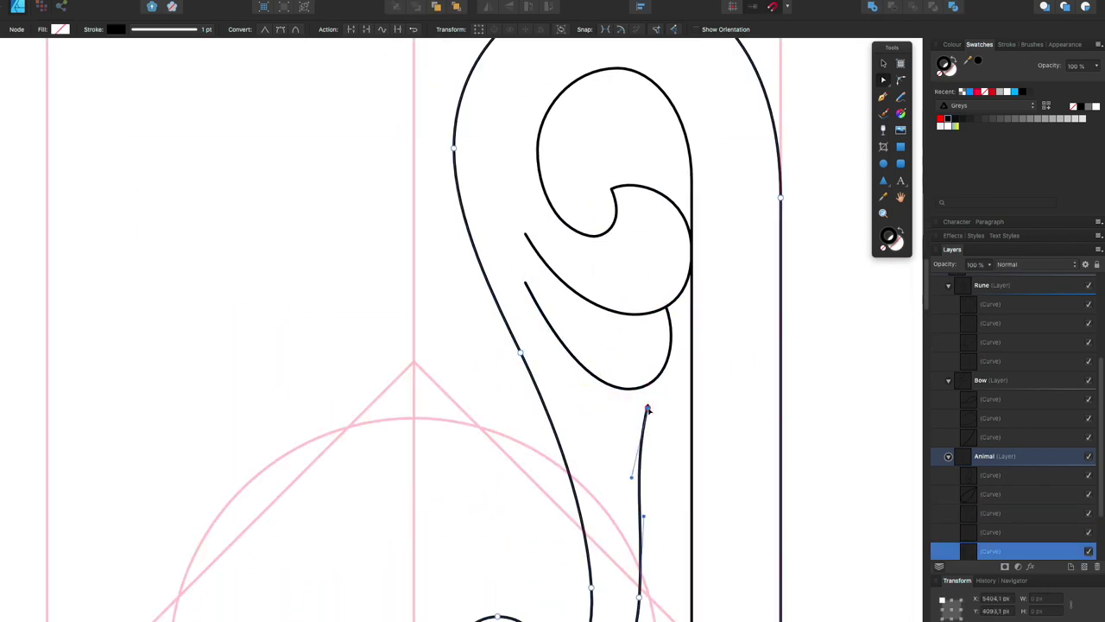
{"action": "scroll", "coordinate": [814, 402], "scroll_direction": "down", "scroll_amount": 3}
{"action": "scroll", "coordinate": [742, 371], "scroll_direction": "down", "scroll_amount": 3}
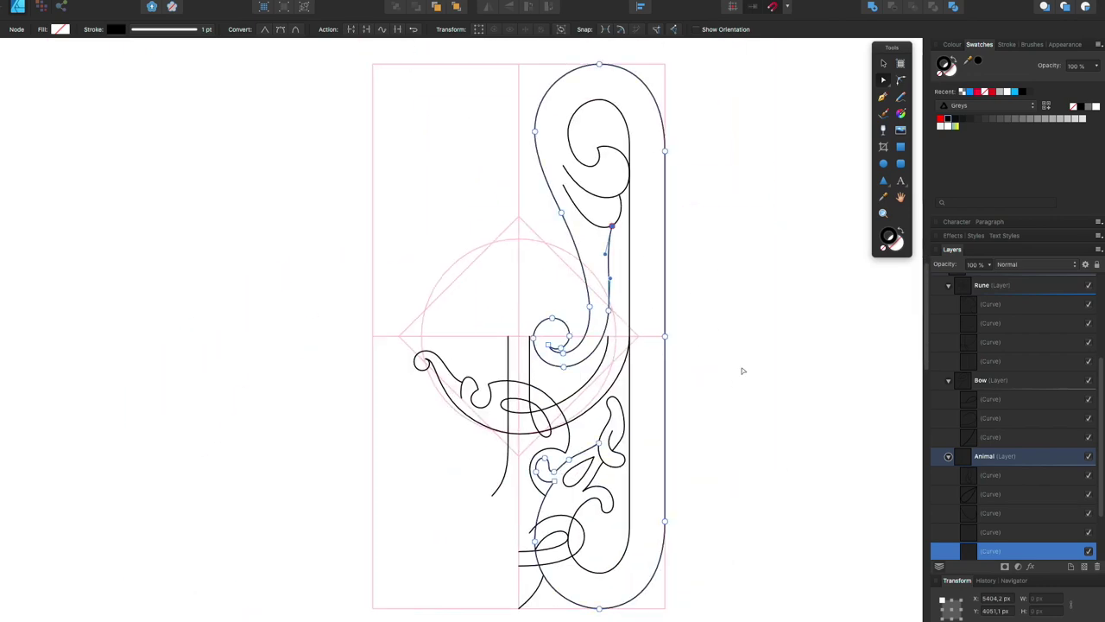
Step: Tighten the spiral's inner curl by dragging its selected nodes
{"action": "key", "text": "ctrl+super+t"}
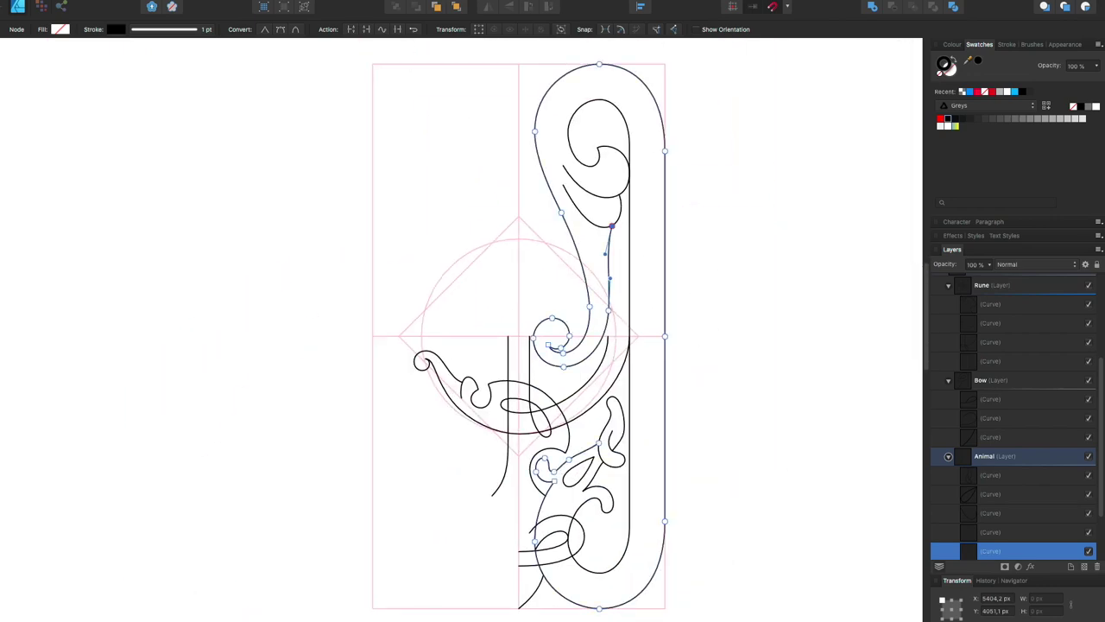
{"action": "key", "text": "ctrl+super+t"}
{"action": "scroll", "coordinate": [531, 400], "scroll_direction": "up", "scroll_amount": 3}
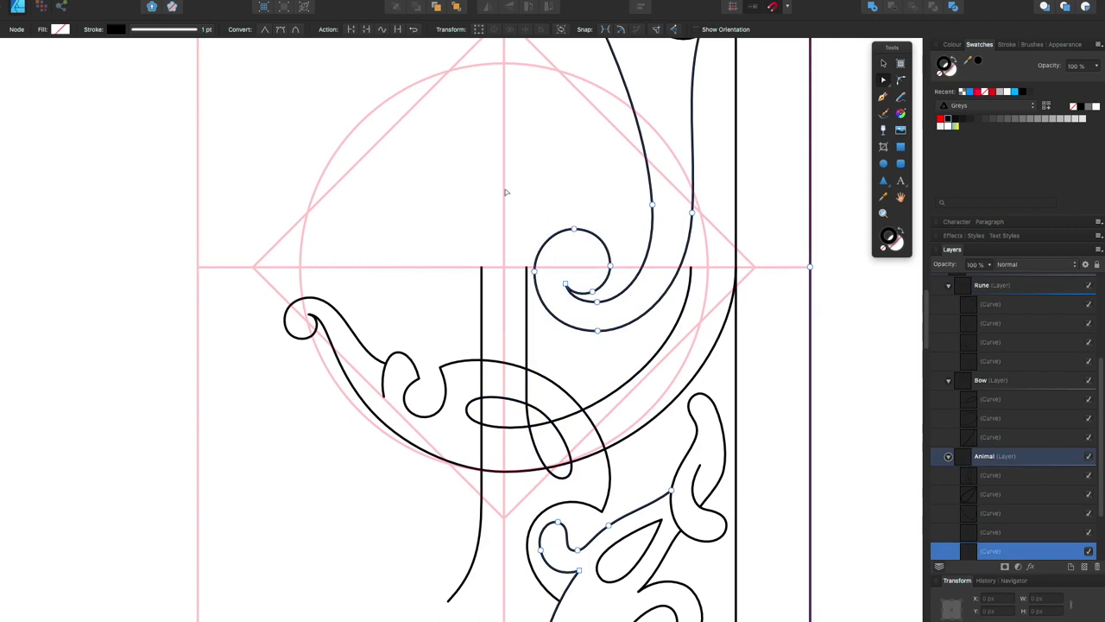
{"action": "left_click_drag", "start_coordinate": [518, 216], "coordinate": [639, 347]}
{"action": "left_click_drag", "start_coordinate": [526, 272], "coordinate": [600, 259]}
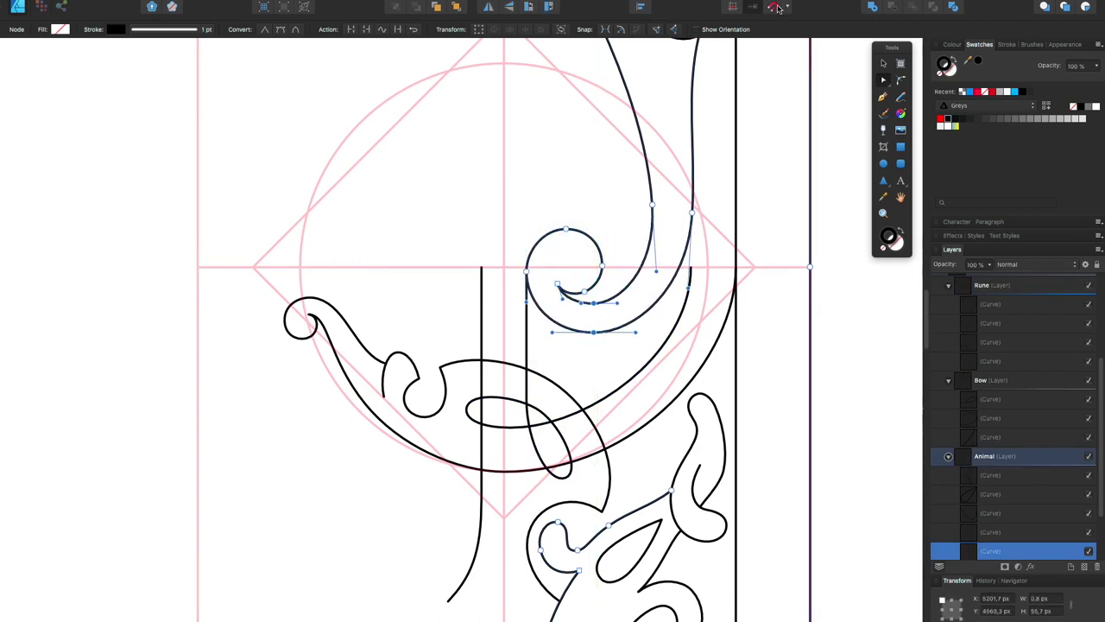
{"action": "left_click", "coordinate": [593, 331]}
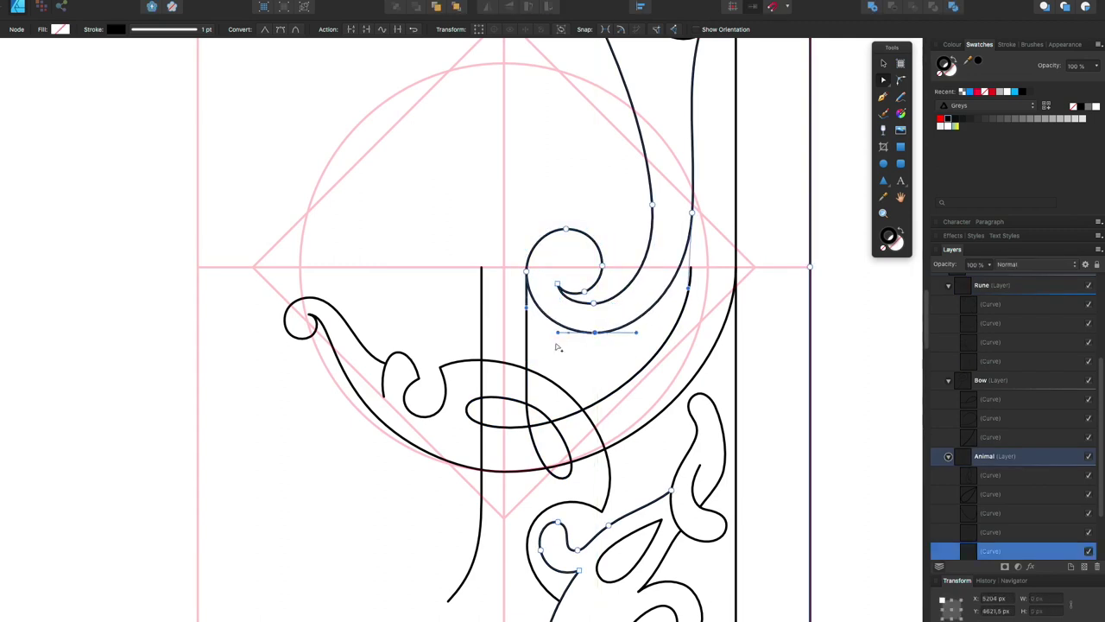
{"action": "left_click_drag", "start_coordinate": [582, 345], "coordinate": [607, 285]}
{"action": "scroll", "coordinate": [604, 328], "scroll_direction": "down", "scroll_amount": 2}
{"action": "scroll", "coordinate": [785, 209], "scroll_direction": "up", "scroll_amount": 3}
Step: Rotate the interlaced loop curve, settling on a tilt of about 4 degrees
{"action": "key", "text": "v"}
{"action": "left_click", "coordinate": [673, 276]}
{"action": "mouse_move", "coordinate": [670, 240]}
{"action": "left_mouse_down"}
{"action": "mouse_move", "coordinate": [628, 238]}
{"action": "mouse_move", "coordinate": [665, 244]}
{"action": "left_mouse_up"}
{"action": "scroll", "coordinate": [656, 371], "scroll_direction": "down", "scroll_amount": 3}
{"action": "scroll", "coordinate": [646, 373], "scroll_direction": "up", "scroll_amount": 2}
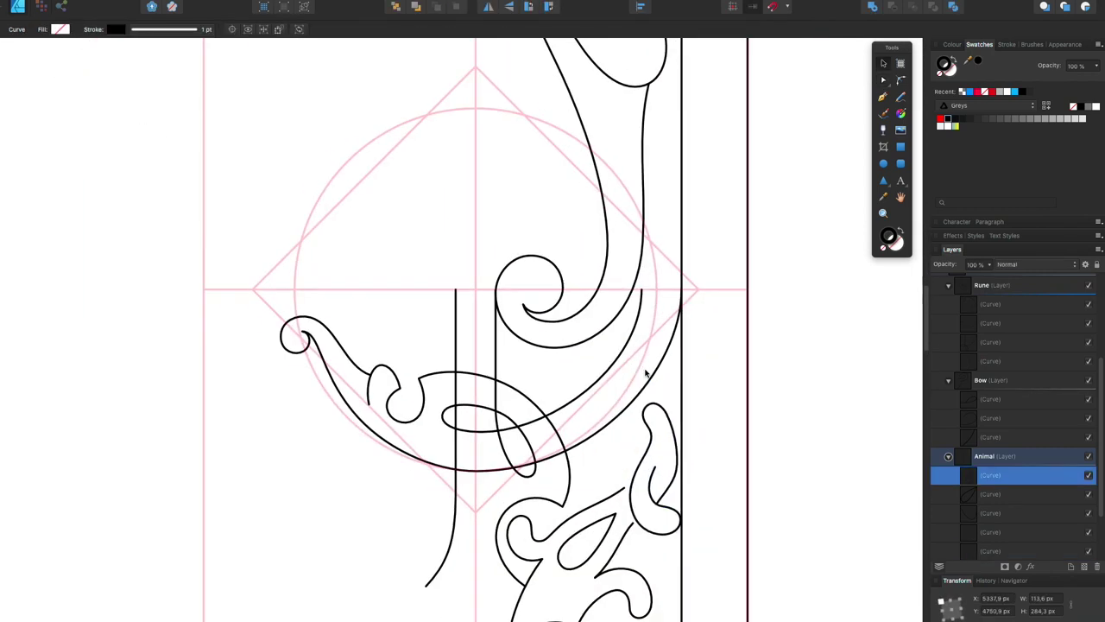
{"action": "scroll", "coordinate": [645, 373], "scroll_direction": "up", "scroll_amount": 2}
{"action": "left_click_drag", "start_coordinate": [634, 203], "coordinate": [613, 214]}
{"action": "scroll", "coordinate": [616, 212], "scroll_direction": "up", "scroll_amount": 2}
Step: Inspect the teardrop and spiral curves' nodes and return to the full drawing window
{"action": "key", "text": "a"}
{"action": "left_click", "coordinate": [559, 435]}
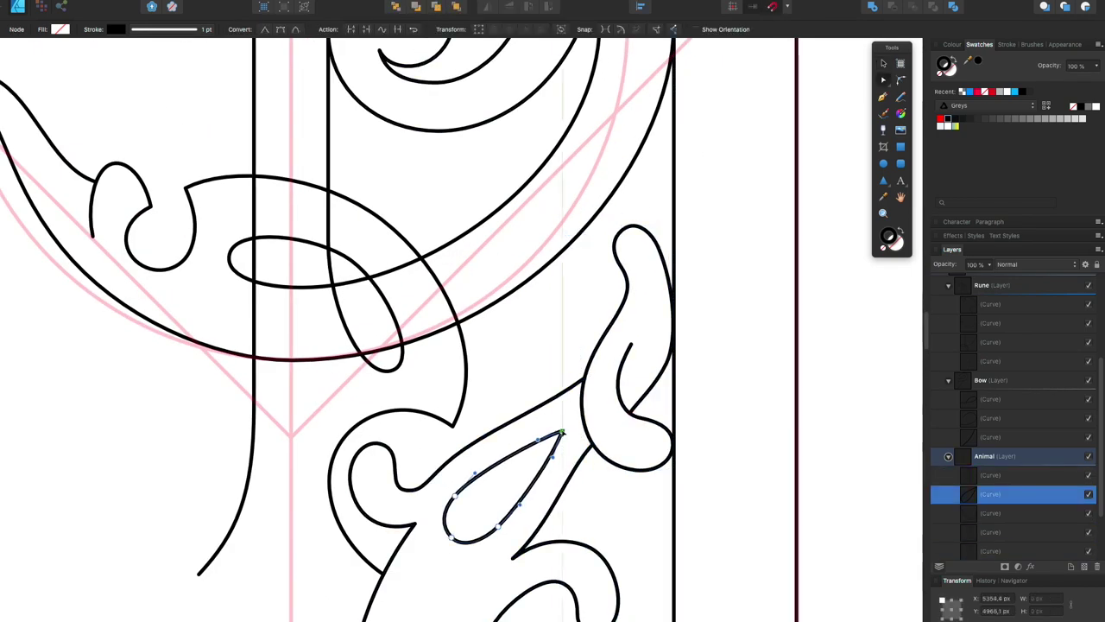
{"action": "left_click", "coordinate": [851, 366]}
{"action": "scroll", "coordinate": [809, 506], "scroll_direction": "down", "scroll_amount": 5}
{"action": "scroll", "coordinate": [779, 489], "scroll_direction": "up", "scroll_amount": 4}
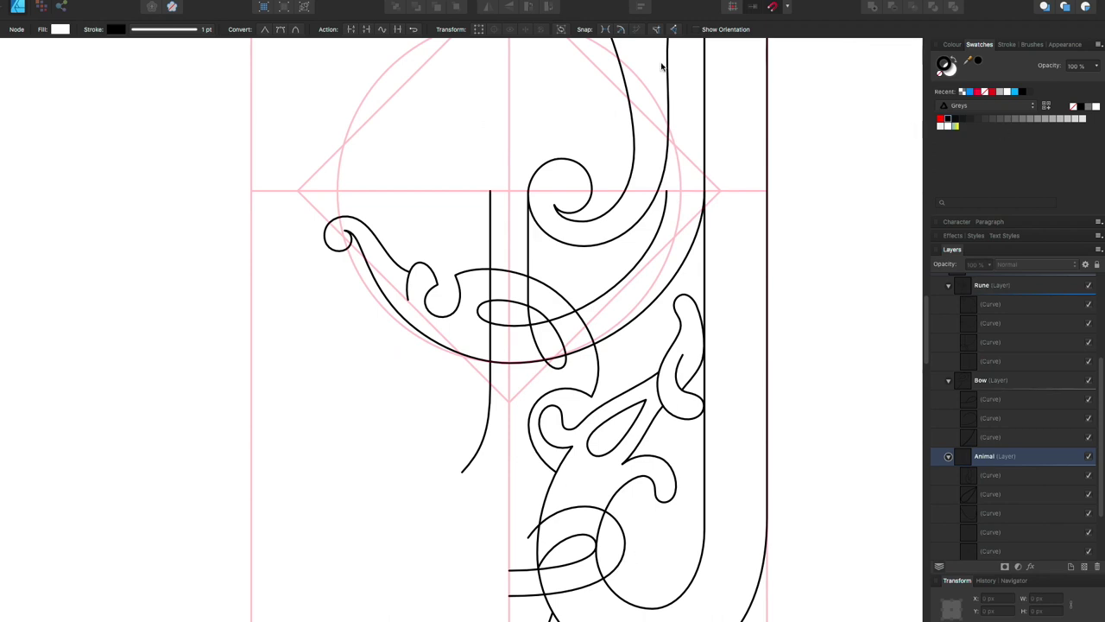
{"action": "left_click", "coordinate": [992, 551]}
{"action": "key", "text": "ctrl+Up"}
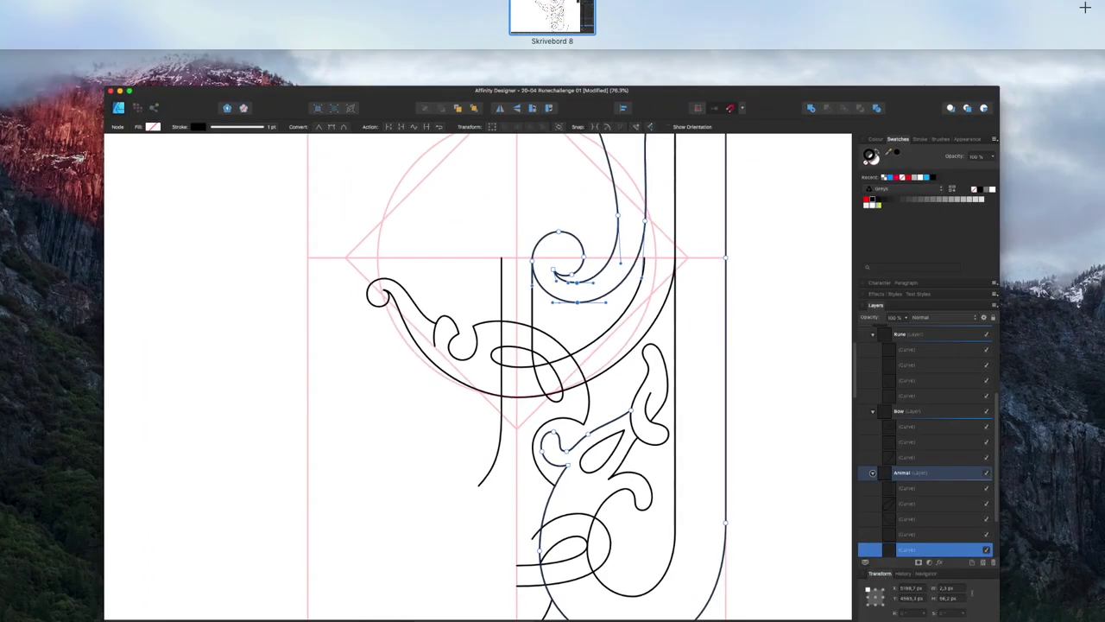
{"action": "key", "text": "ctrl+Up"}
Step: Reshape the upper part of the S-shaped curve and view the whole page
{"action": "left_click", "coordinate": [694, 392]}
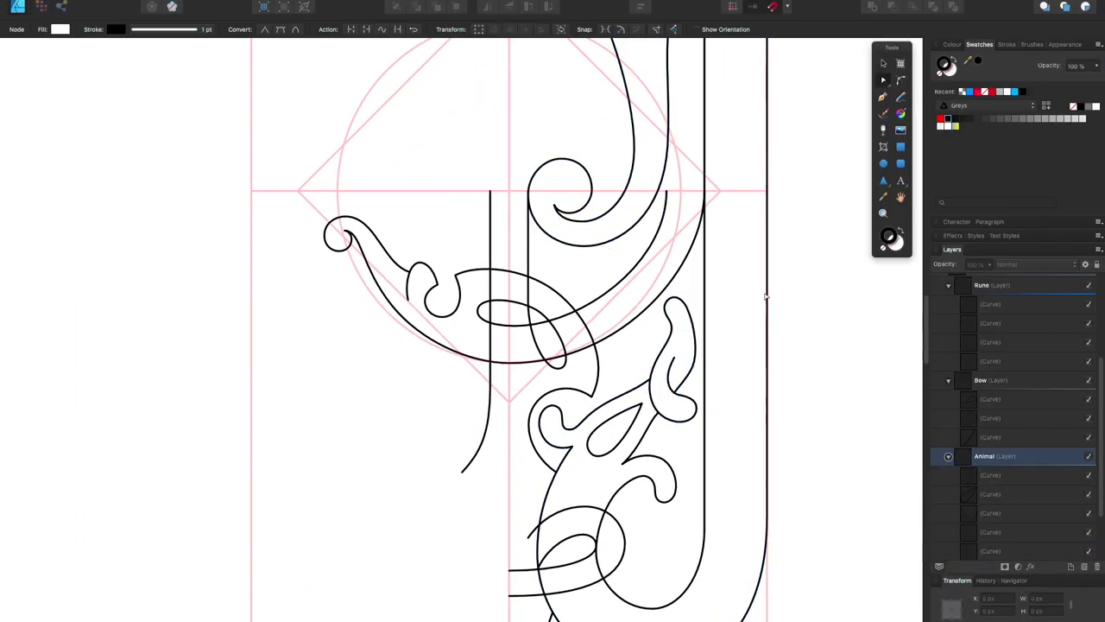
{"action": "scroll", "coordinate": [730, 349], "scroll_direction": "up", "scroll_amount": 3}
{"action": "left_click_drag", "start_coordinate": [617, 296], "coordinate": [711, 324]}
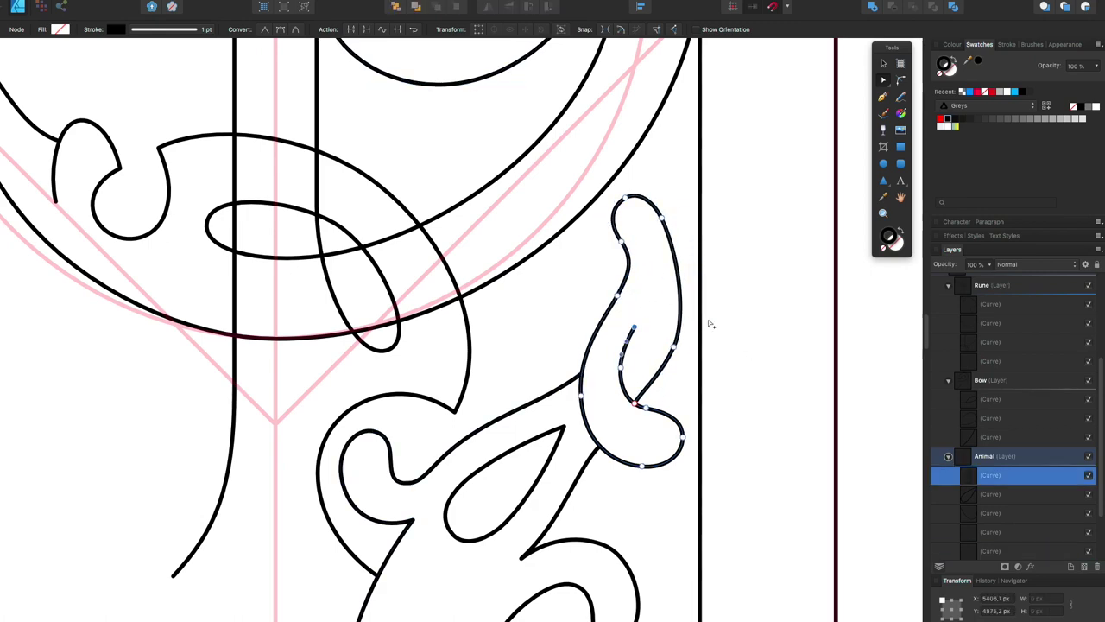
{"action": "key", "text": "super+0"}
{"action": "left_click", "coordinate": [792, 480]}
{"action": "scroll", "coordinate": [595, 526], "scroll_direction": "up", "scroll_amount": 5}
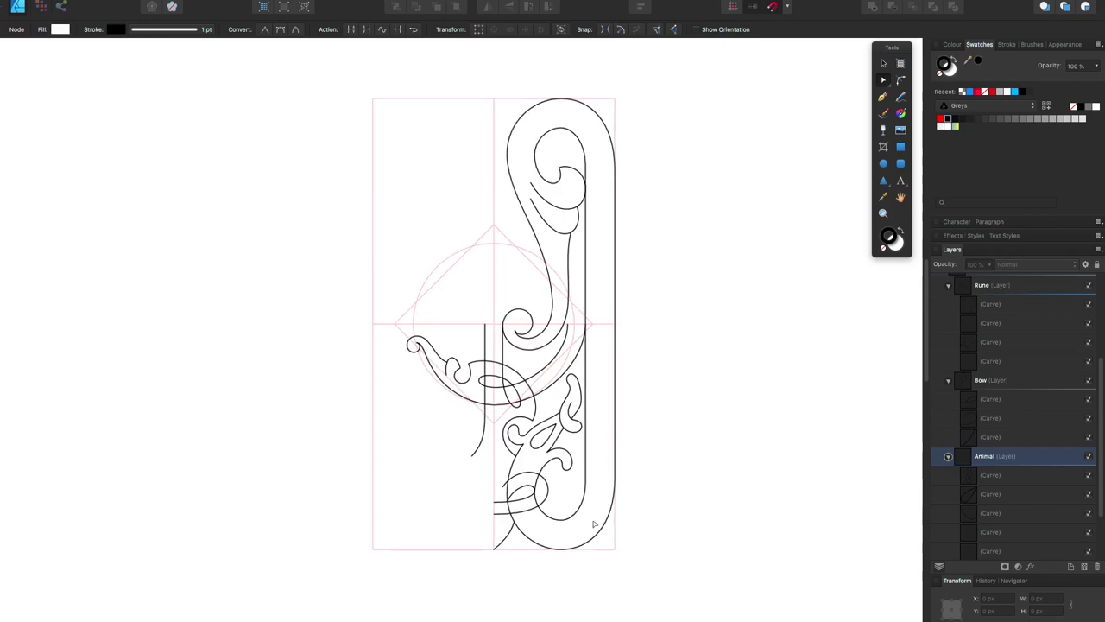
{"action": "key", "text": "ctrl+Up"}
{"action": "key", "text": "ctrl+Up"}
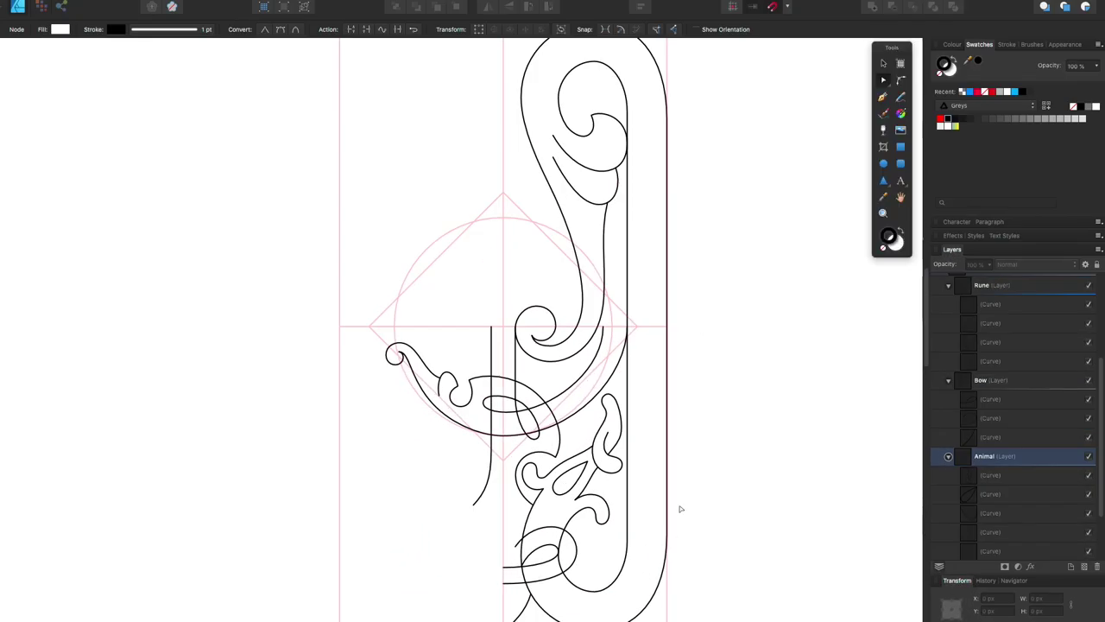
{"action": "right_click", "coordinate": [463, 438]}
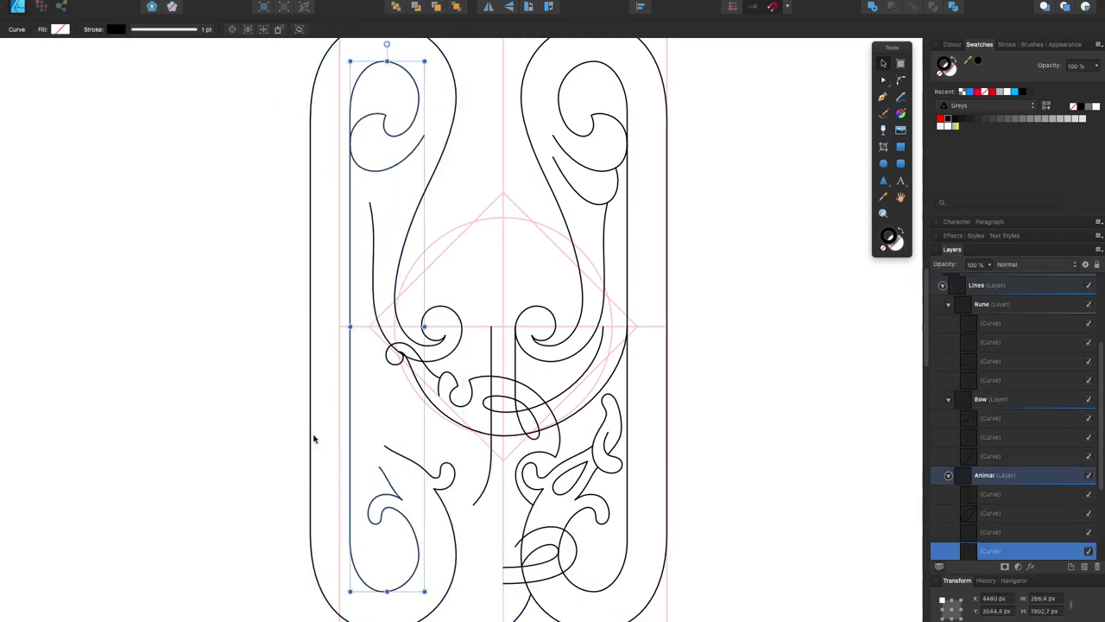
Step: Mirror the drawing onto the left half, then undo back to the earlier state
{"action": "left_click", "coordinate": [786, 423]}
{"action": "key", "text": "super+z"}
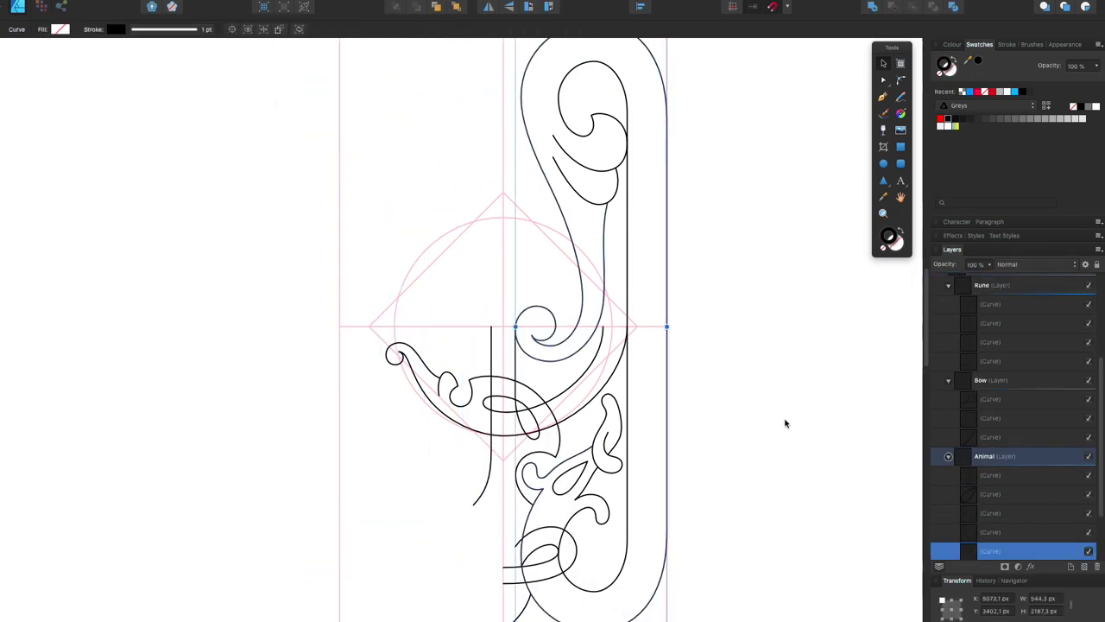
{"action": "key", "text": "super+z"}
{"action": "key", "text": "super+z"}
{"action": "key", "text": "super+z"}
{"action": "key", "text": "super+z"}
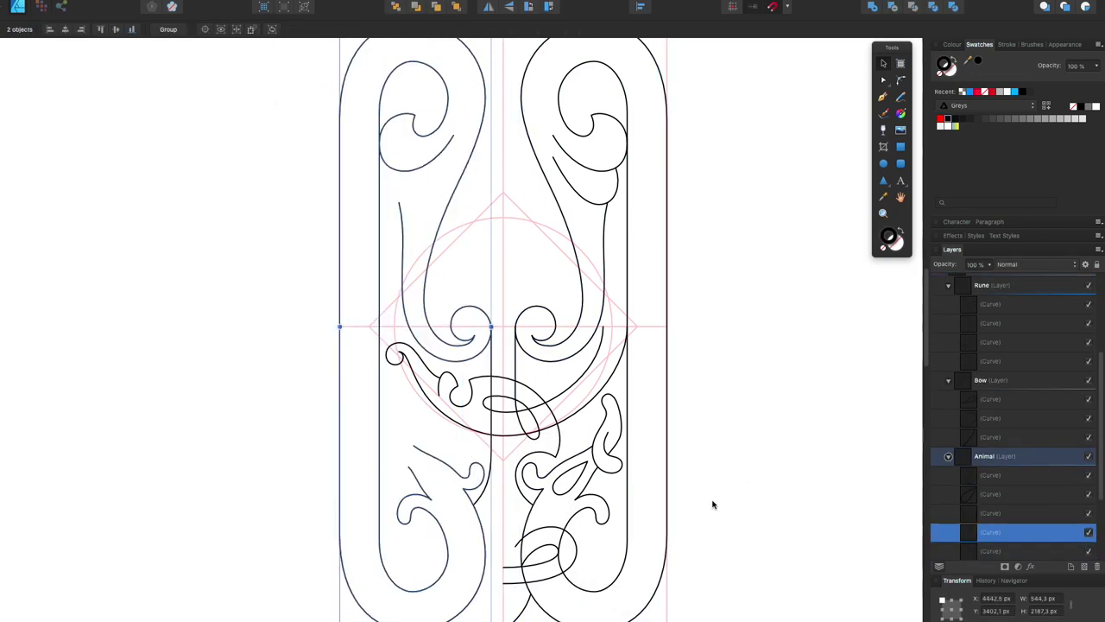
{"action": "key", "text": "super+shift+z"}
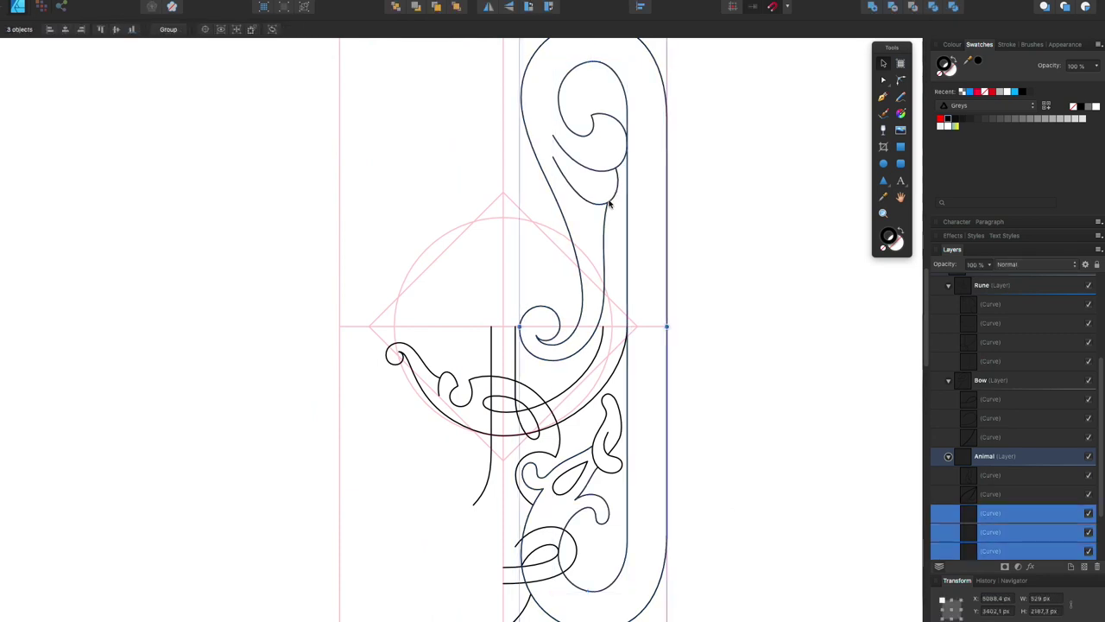
{"action": "key", "text": "a"}
{"action": "key", "text": "super+z"}
{"action": "key", "text": "super+z"}
{"action": "key", "text": "super+z"}
{"action": "key", "text": "super+z"}
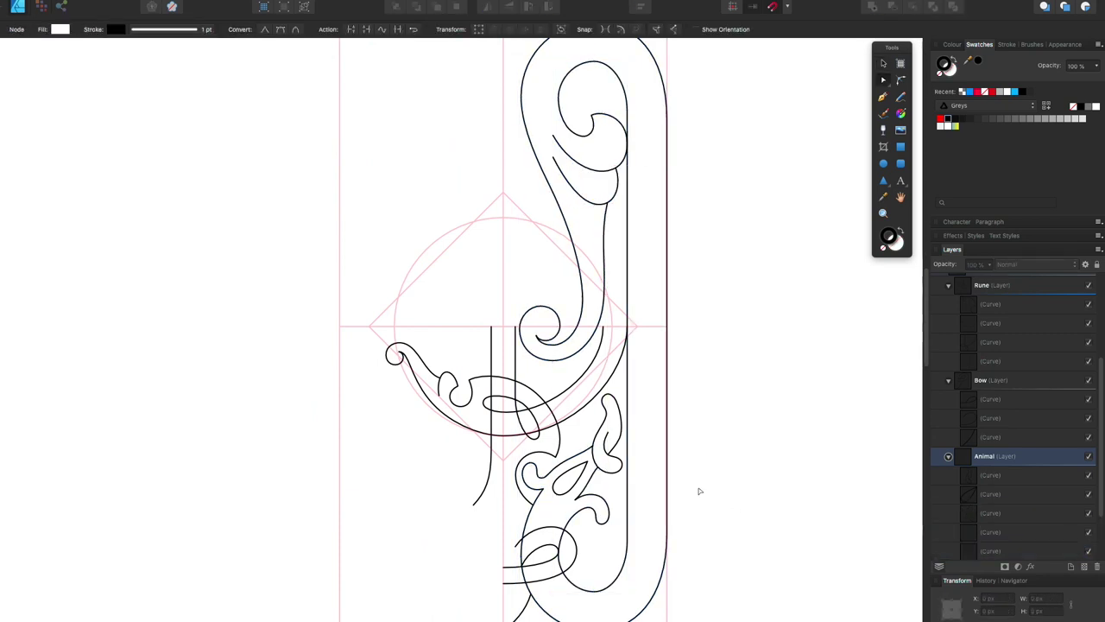
{"action": "scroll", "coordinate": [533, 594], "scroll_direction": "up", "scroll_amount": 2}
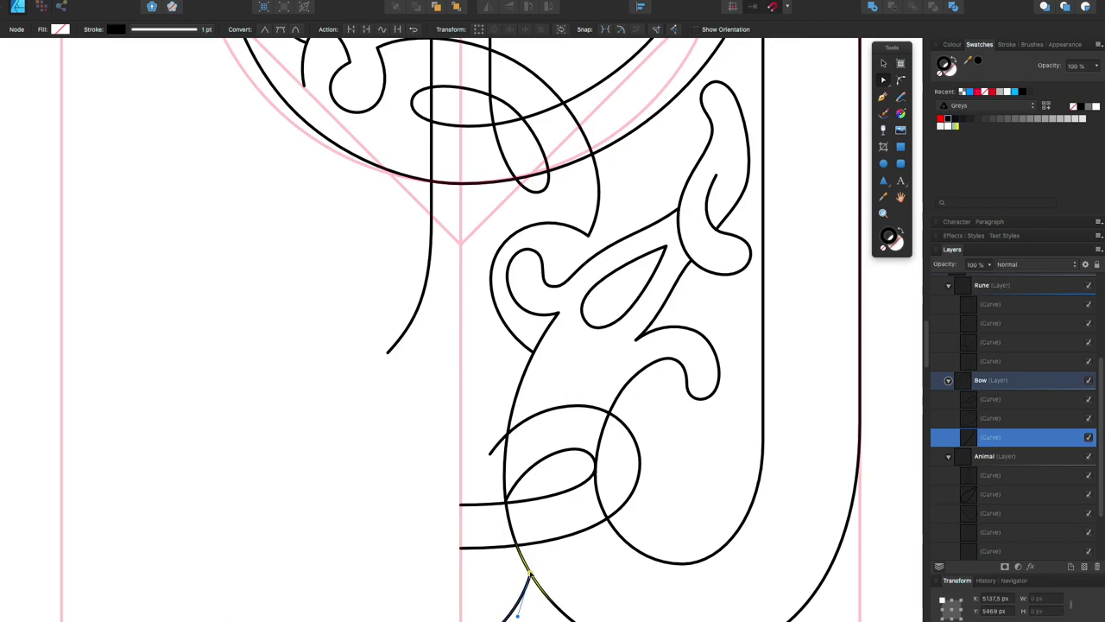
{"action": "scroll", "coordinate": [579, 500], "scroll_direction": "down", "scroll_amount": 5}
{"action": "key", "text": "super+z"}
Step: Duplicate the three bottom Bow curves, move them to the panel's top, and flip them vertically
{"action": "key", "text": "v"}
{"action": "left_click_drag", "start_coordinate": [675, 507], "coordinate": [514, 614]}
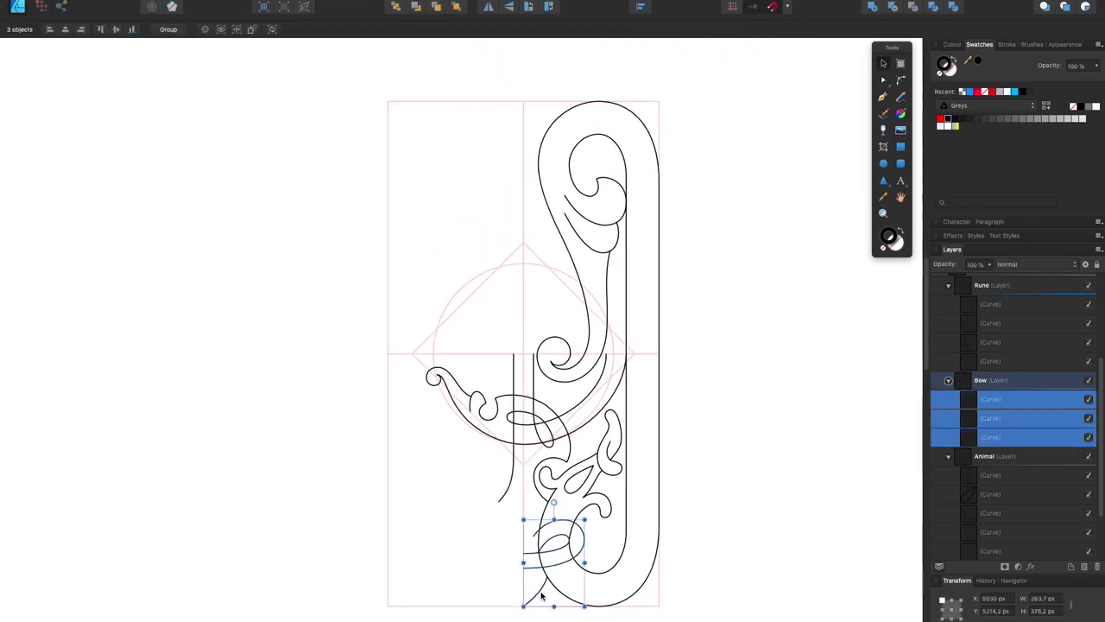
{"action": "left_click_drag", "start_coordinate": [562, 562], "coordinate": [561, 130]}
{"action": "right_click", "coordinate": [563, 146]}
{"action": "left_click", "coordinate": [698, 375]}
{"action": "scroll", "coordinate": [558, 126], "scroll_direction": "up", "scroll_amount": 3}
{"action": "scroll", "coordinate": [557, 126], "scroll_direction": "down", "scroll_amount": 3}
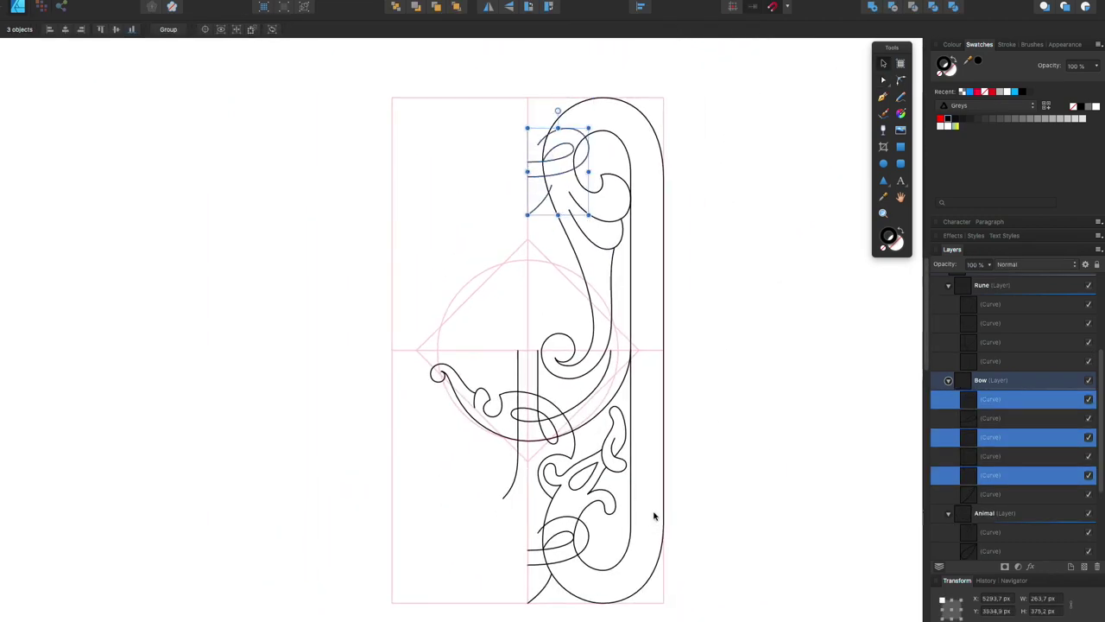
Step: Flip a bottom Bow curve vertically
{"action": "left_click", "coordinate": [474, 537]}
{"action": "right_click", "coordinate": [476, 583]}
{"action": "left_click", "coordinate": [641, 595]}
{"action": "scroll", "coordinate": [488, 544], "scroll_direction": "up", "scroll_amount": 5}
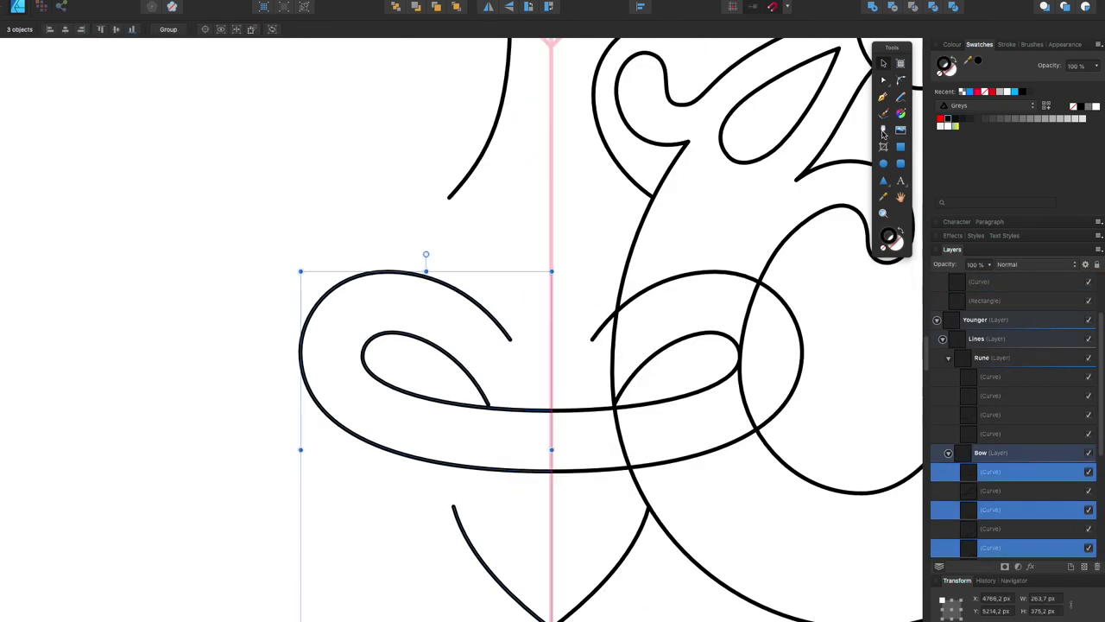
{"action": "key", "text": "a"}
{"action": "scroll", "coordinate": [658, 504], "scroll_direction": "down", "scroll_amount": 5}
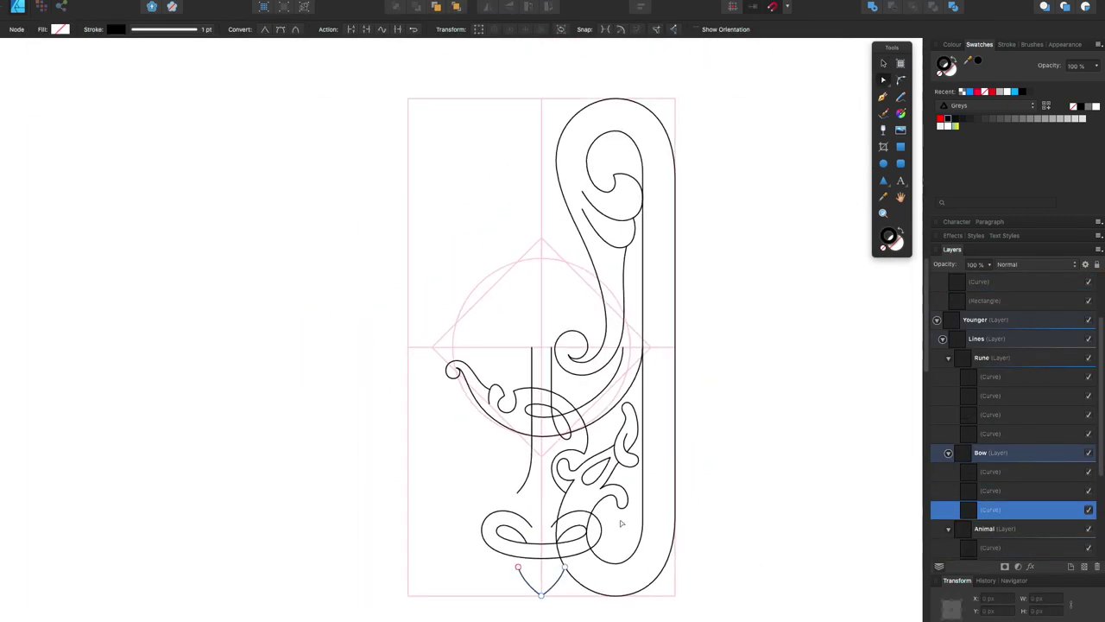
{"action": "left_click", "coordinate": [882, 63]}
{"action": "left_click", "coordinate": [865, 85]}
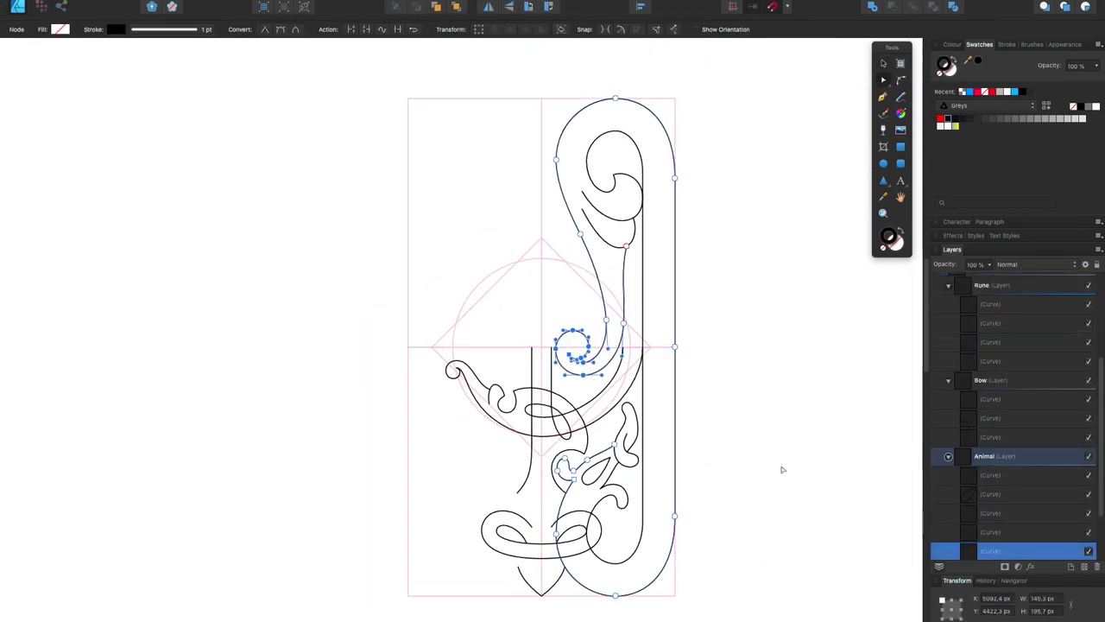
Step: Flip a copy of the line art horizontally into the left half
{"action": "left_click", "coordinate": [999, 455]}
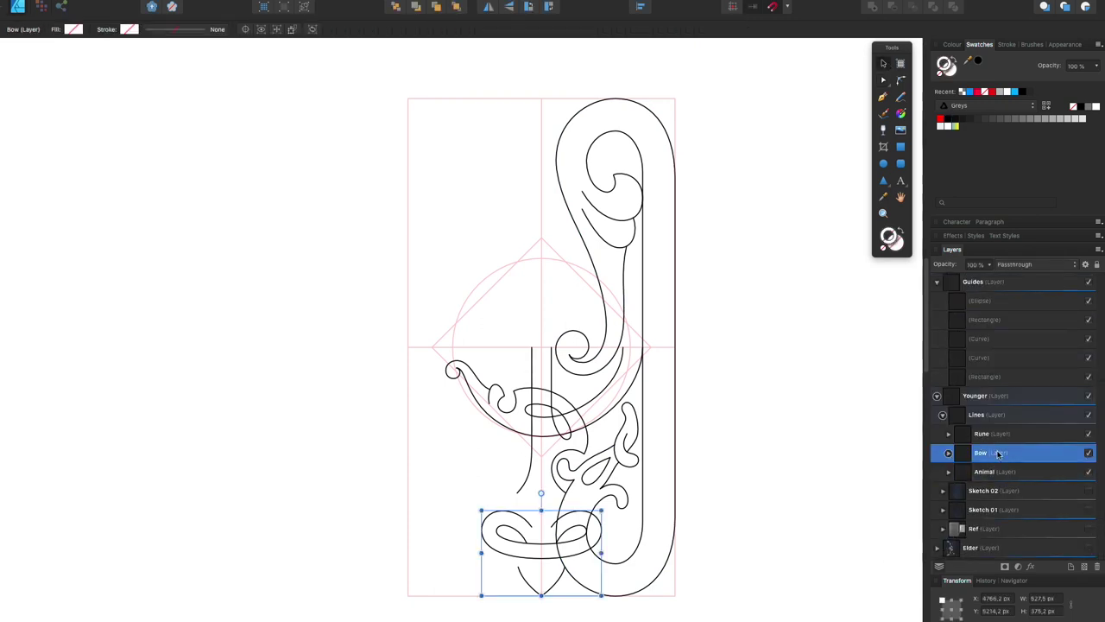
{"action": "left_click", "coordinate": [942, 414]}
{"action": "left_click", "coordinate": [944, 417]}
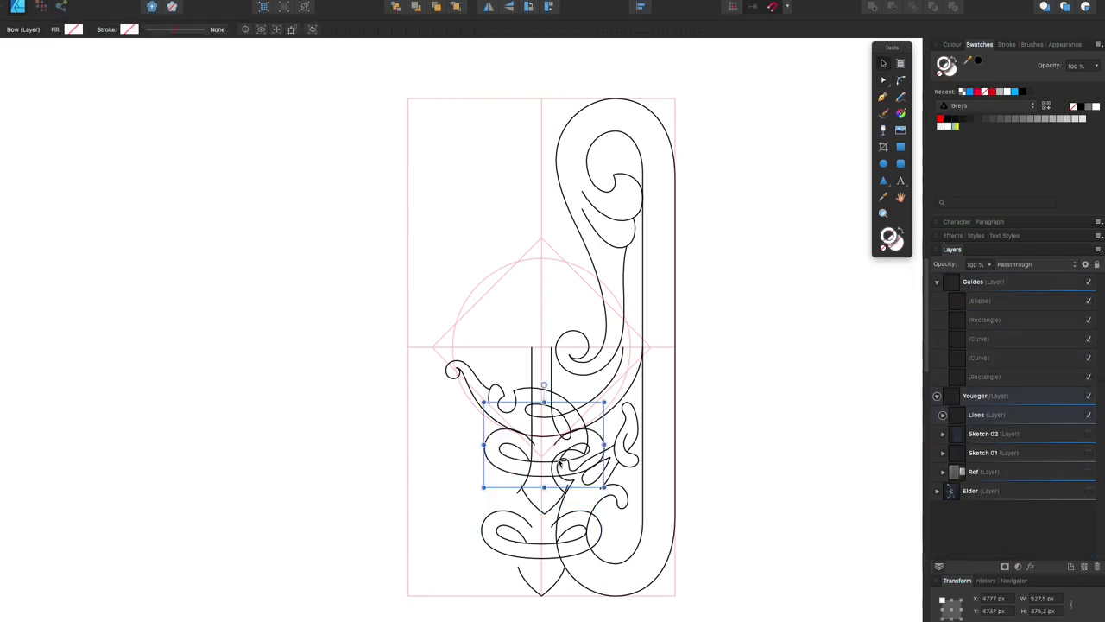
{"action": "right_click", "coordinate": [562, 197]}
{"action": "left_click", "coordinate": [698, 382]}
{"action": "left_click", "coordinate": [523, 549]}
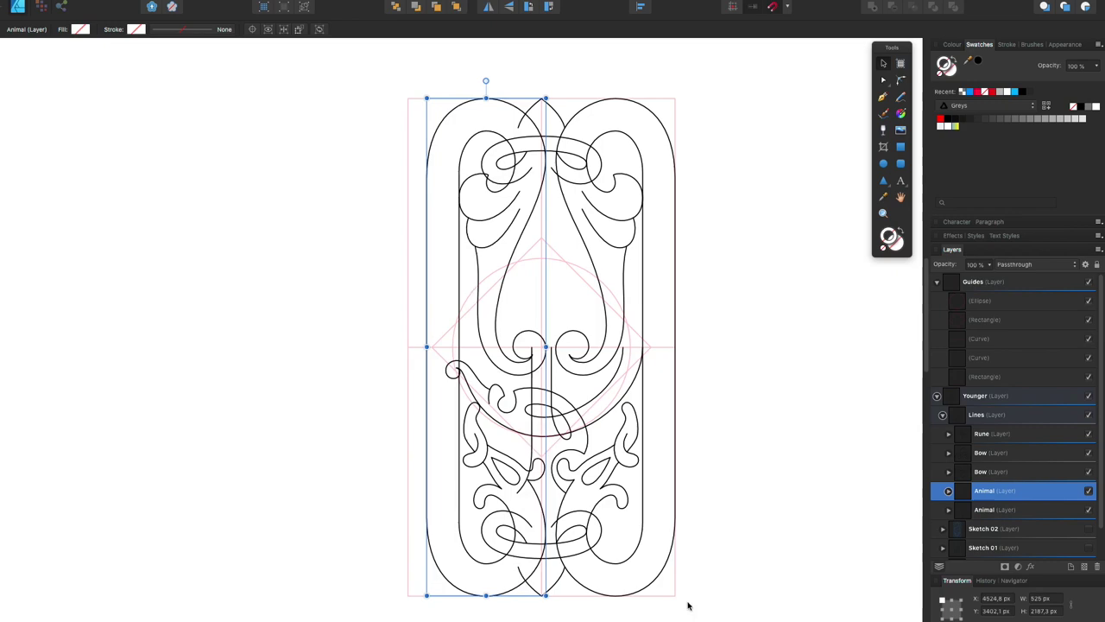
{"action": "left_click", "coordinate": [593, 394]}
Step: Duplicate the Rune layer and flip the copy vertically
{"action": "left_click", "coordinate": [538, 370]}
{"action": "key", "text": "super+j"}
{"action": "right_click", "coordinate": [535, 275]}
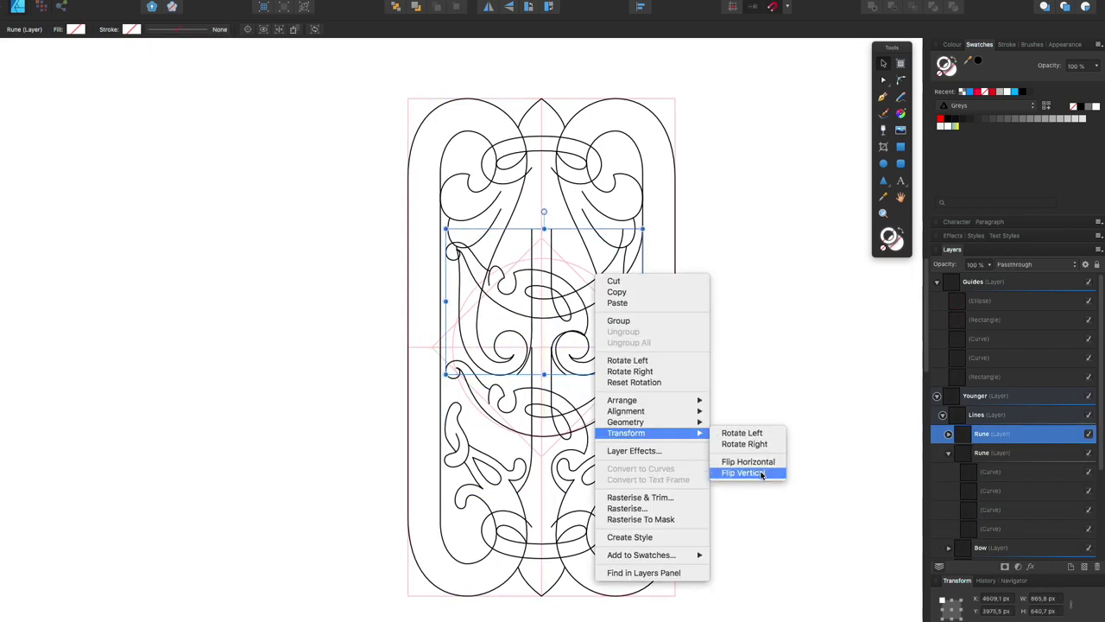
{"action": "left_click", "coordinate": [748, 471]}
{"action": "left_click", "coordinate": [781, 367]}
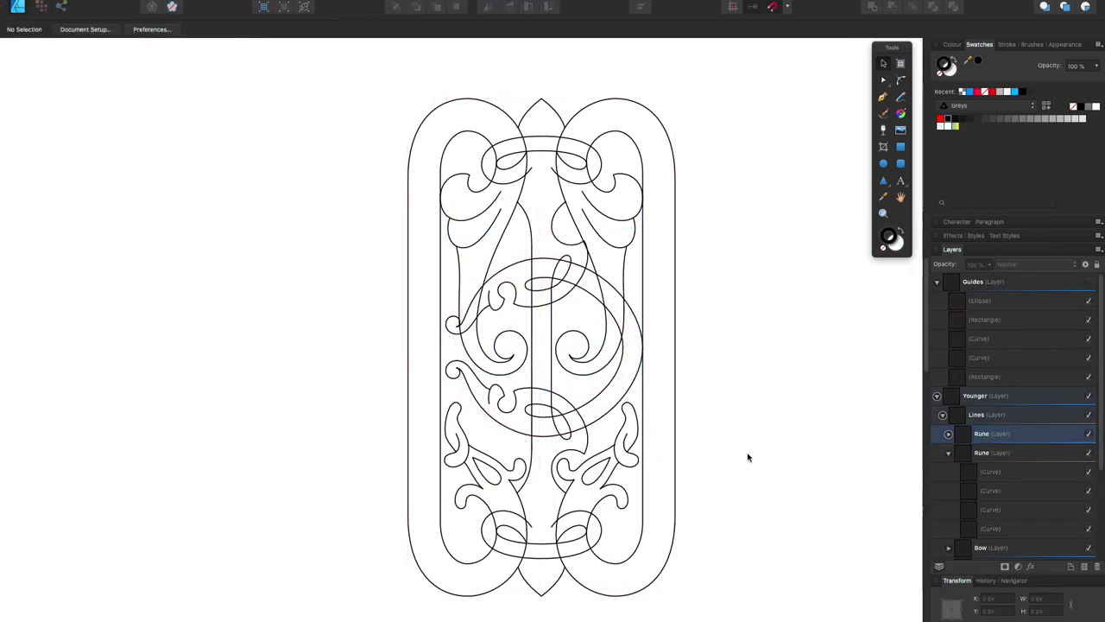
Step: Inspect the flipped Rune curve and the right-side curve with the Node and Move tools
{"action": "left_click", "coordinate": [882, 80]}
{"action": "left_click", "coordinate": [496, 393]}
{"action": "scroll", "coordinate": [497, 393], "scroll_direction": "up", "scroll_amount": 3}
{"action": "scroll", "coordinate": [779, 387], "scroll_direction": "down", "scroll_amount": 3}
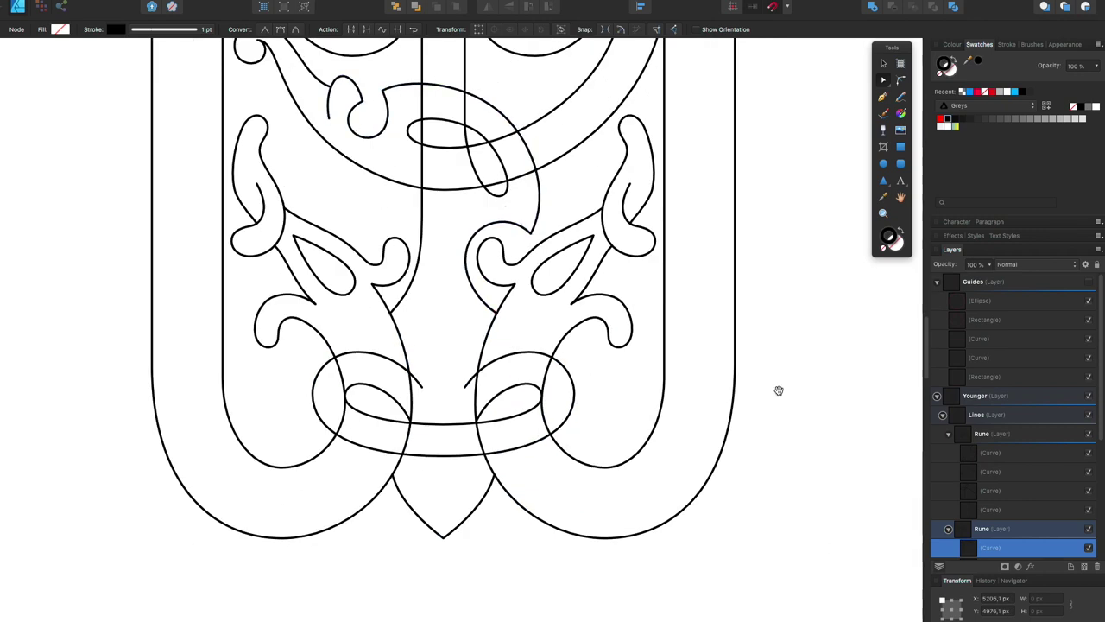
{"action": "scroll", "coordinate": [696, 254], "scroll_direction": "up", "scroll_amount": 4}
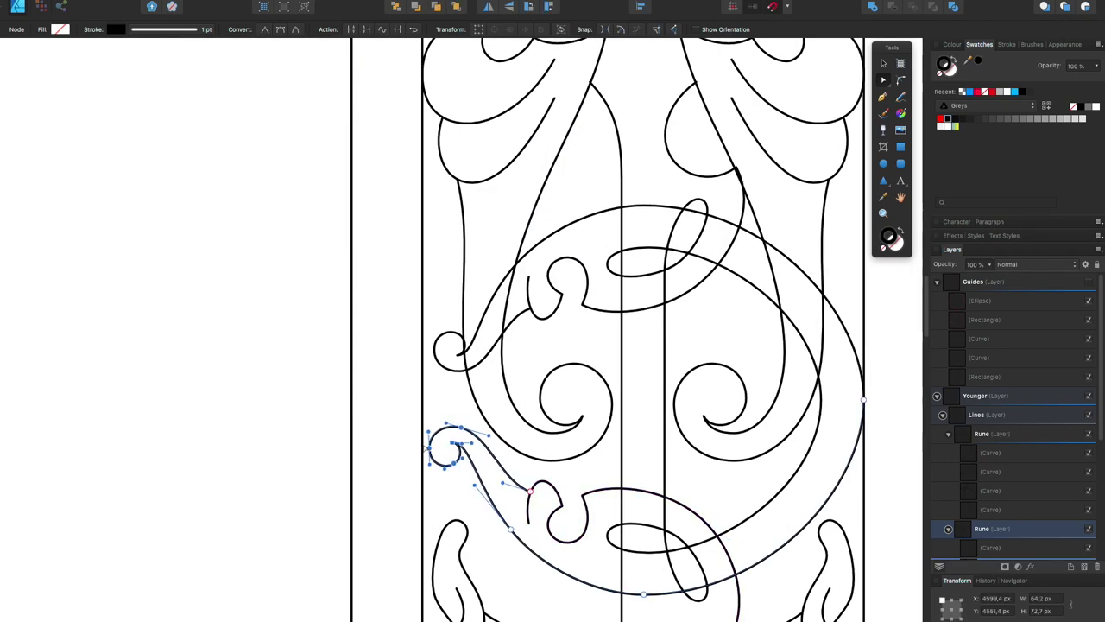
{"action": "left_click", "coordinate": [521, 460]}
{"action": "scroll", "coordinate": [570, 449], "scroll_direction": "down", "scroll_amount": 5}
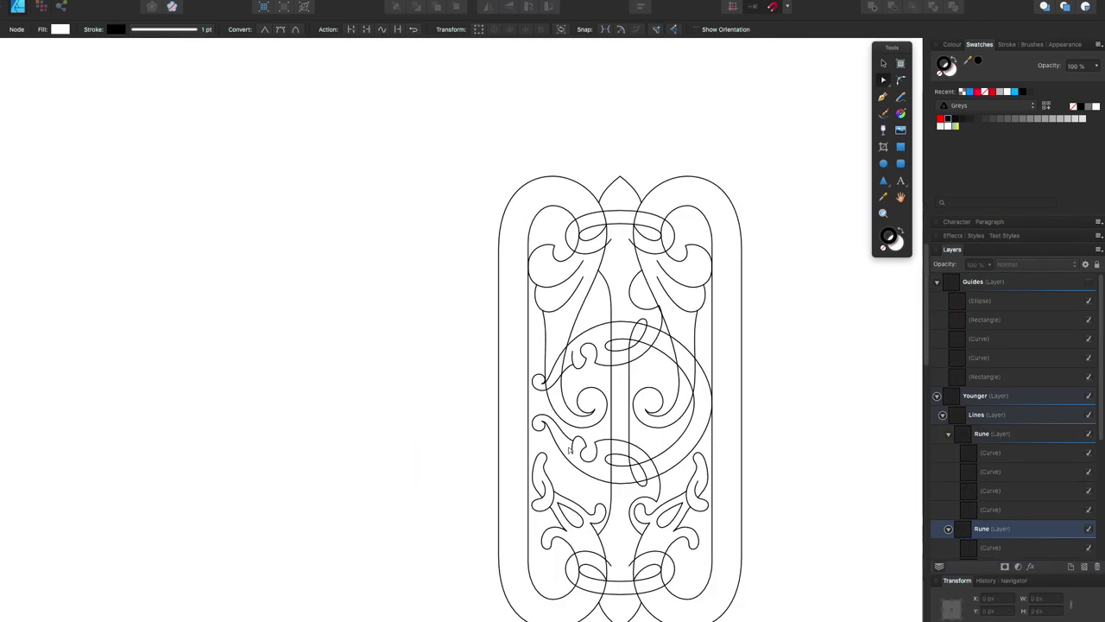
{"action": "key", "text": "v"}
{"action": "left_click", "coordinate": [665, 433]}
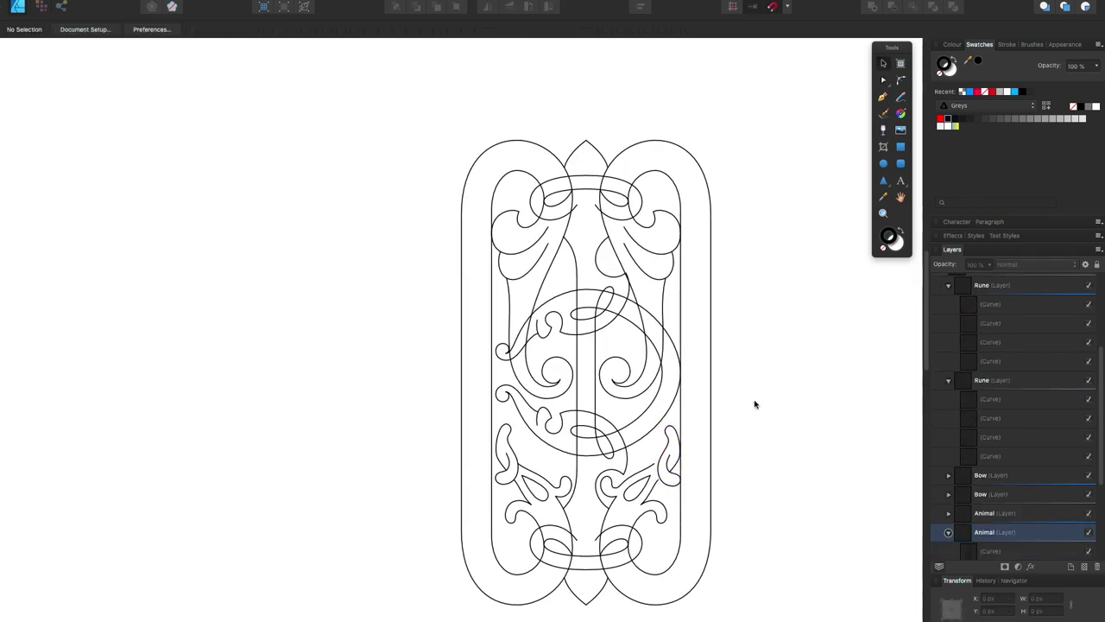
{"action": "left_click", "coordinate": [761, 400]}
{"action": "key", "text": "a"}
{"action": "scroll", "coordinate": [755, 397], "scroll_direction": "up", "scroll_amount": 3}
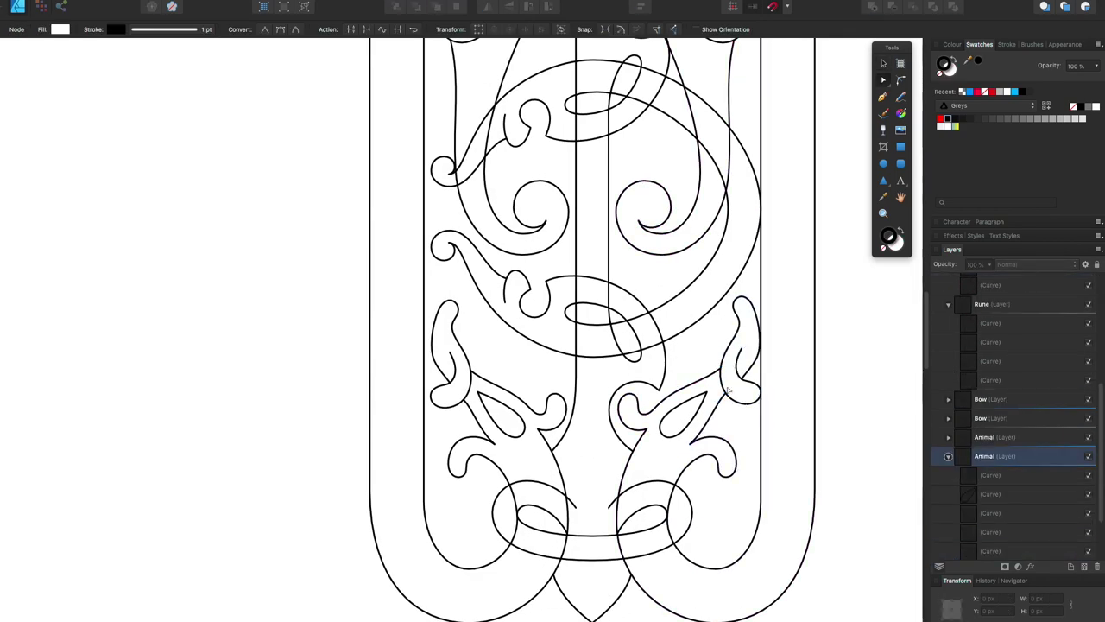
Step: Examine the nodes of the right ornament's S-shaped curve and its neighbouring curve
{"action": "left_click_drag", "start_coordinate": [708, 362], "coordinate": [771, 380]}
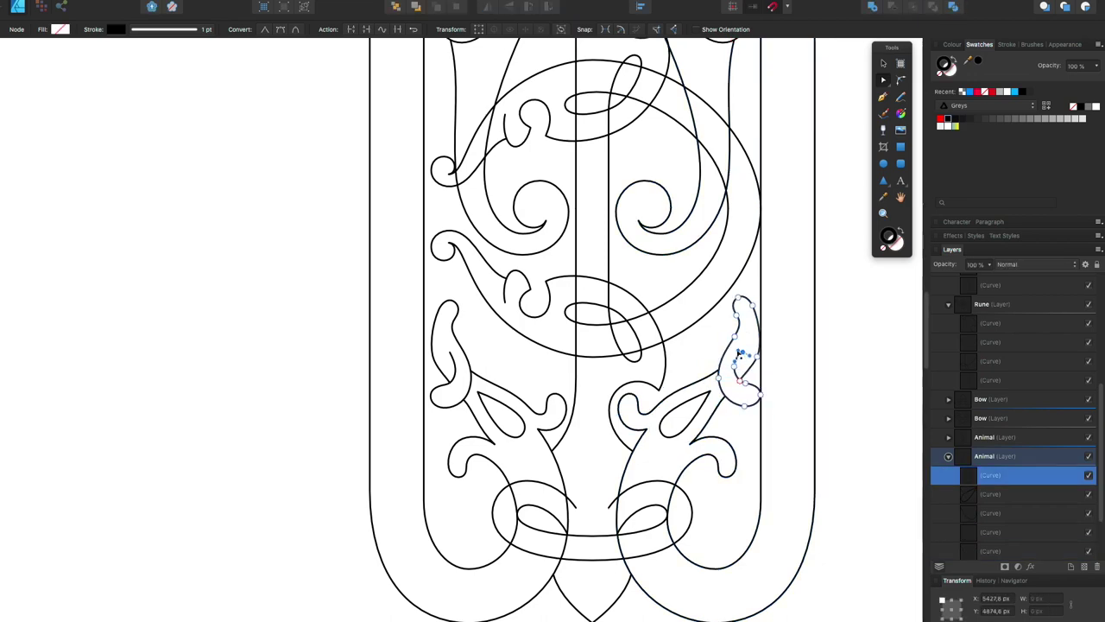
{"action": "scroll", "coordinate": [740, 354], "scroll_direction": "up", "scroll_amount": 4}
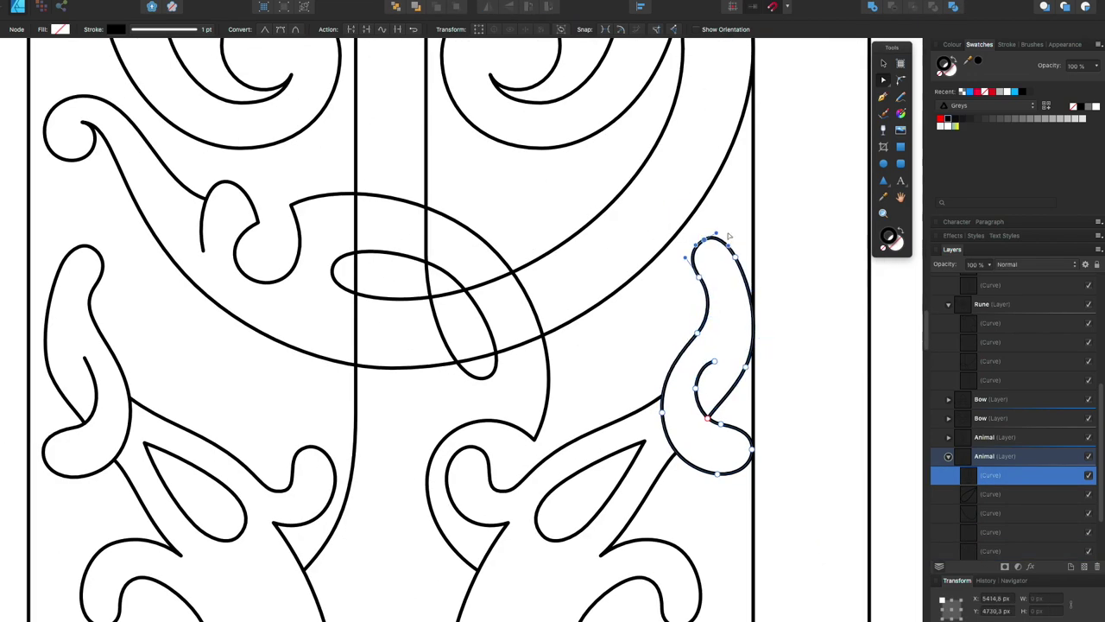
{"action": "scroll", "coordinate": [682, 350], "scroll_direction": "up", "scroll_amount": 1}
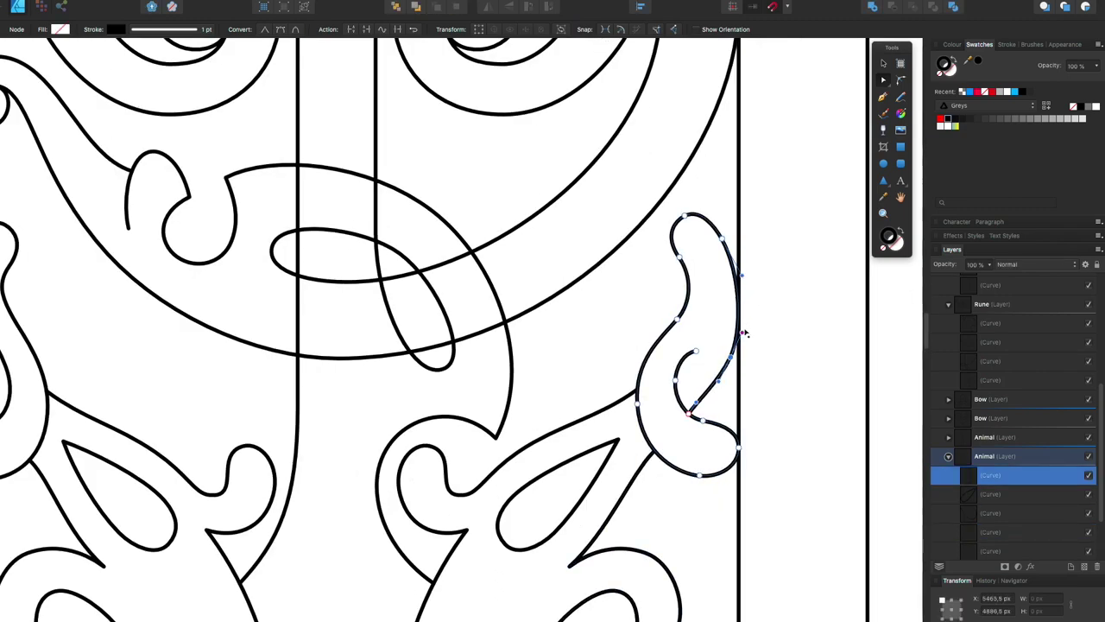
{"action": "scroll", "coordinate": [743, 332], "scroll_direction": "down", "scroll_amount": 5}
{"action": "scroll", "coordinate": [742, 380], "scroll_direction": "up", "scroll_amount": 5}
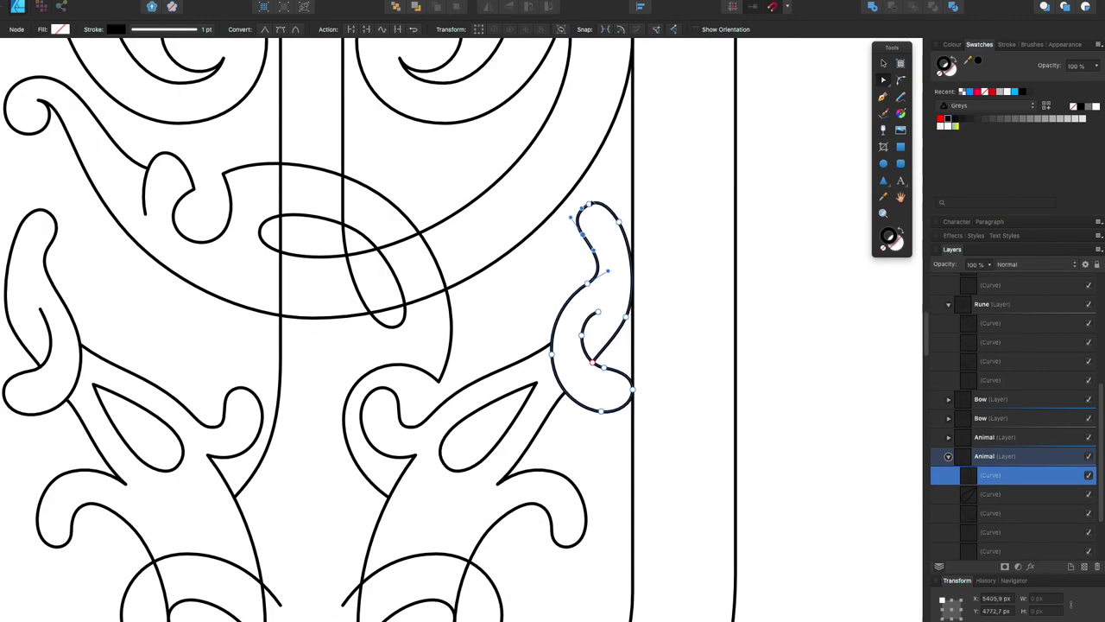
{"action": "scroll", "coordinate": [797, 294], "scroll_direction": "down", "scroll_amount": 5}
{"action": "scroll", "coordinate": [776, 294], "scroll_direction": "up", "scroll_amount": 4}
{"action": "left_click_drag", "start_coordinate": [688, 212], "coordinate": [662, 276]}
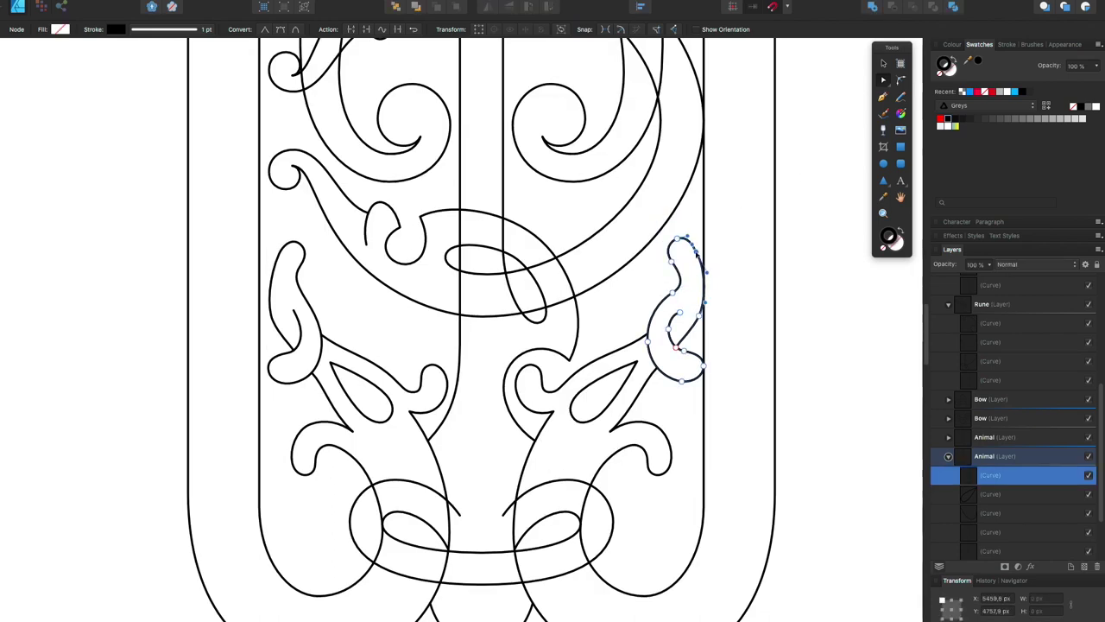
{"action": "left_click", "coordinate": [688, 248]}
{"action": "scroll", "coordinate": [682, 247], "scroll_direction": "up", "scroll_amount": 2}
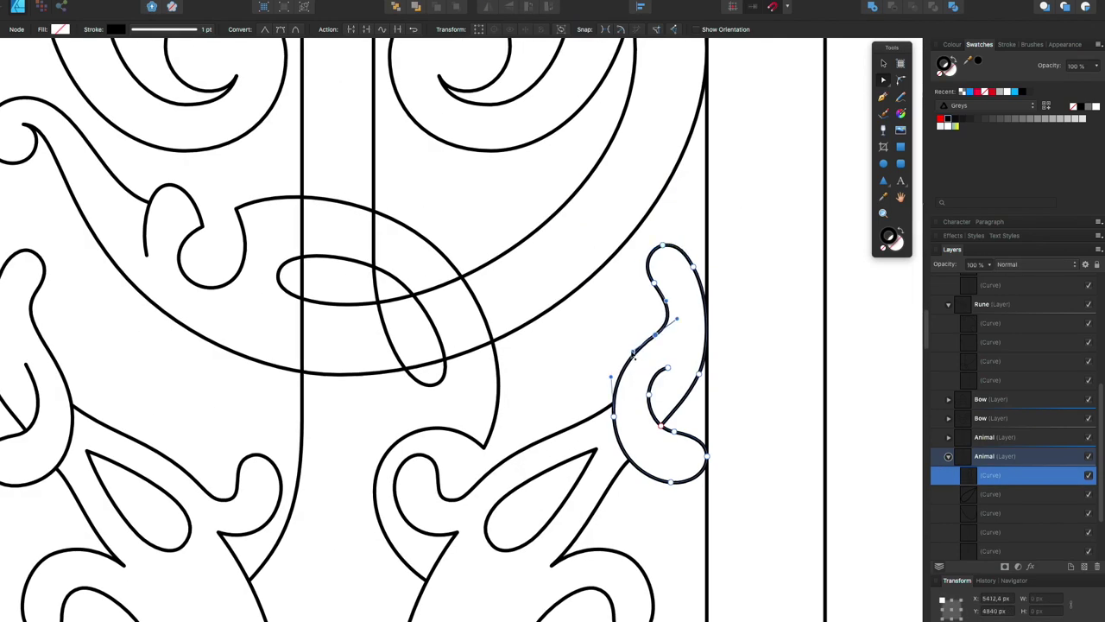
{"action": "left_click", "coordinate": [595, 420]}
{"action": "left_click", "coordinate": [647, 444]}
{"action": "scroll", "coordinate": [646, 432], "scroll_direction": "up", "scroll_amount": 3}
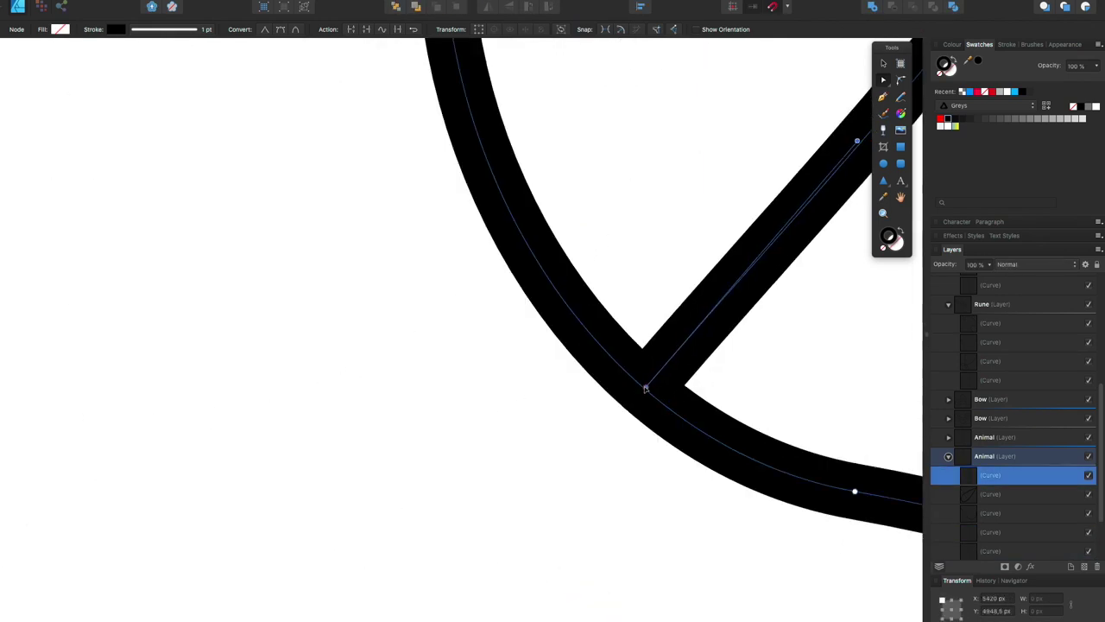
{"action": "scroll", "coordinate": [639, 399], "scroll_direction": "down", "scroll_amount": 5}
{"action": "scroll", "coordinate": [660, 444], "scroll_direction": "up", "scroll_amount": 3}
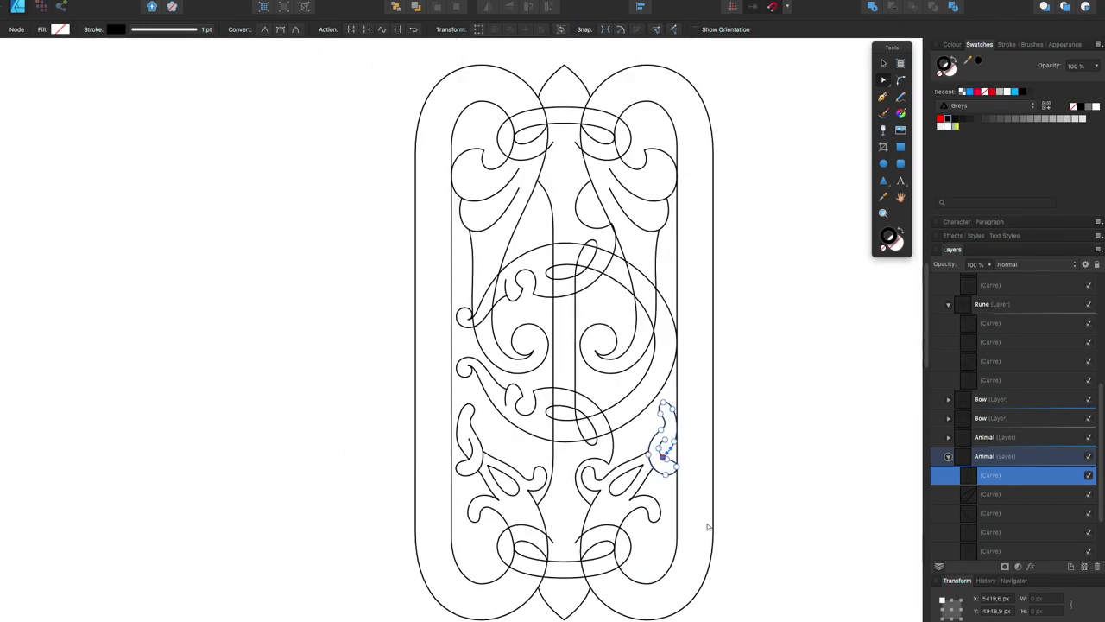
Step: Collapse the Animal layer and check two curves in the panel by marquee selection
{"action": "left_click", "coordinate": [948, 456]}
{"action": "left_click_drag", "start_coordinate": [444, 165], "coordinate": [653, 381]}
{"action": "left_click", "coordinate": [777, 369]}
Step: Delete the duplicate Rune layer, duplicate Lines as an Ink group, and show Sketch 02
{"action": "key", "text": "Delete"}
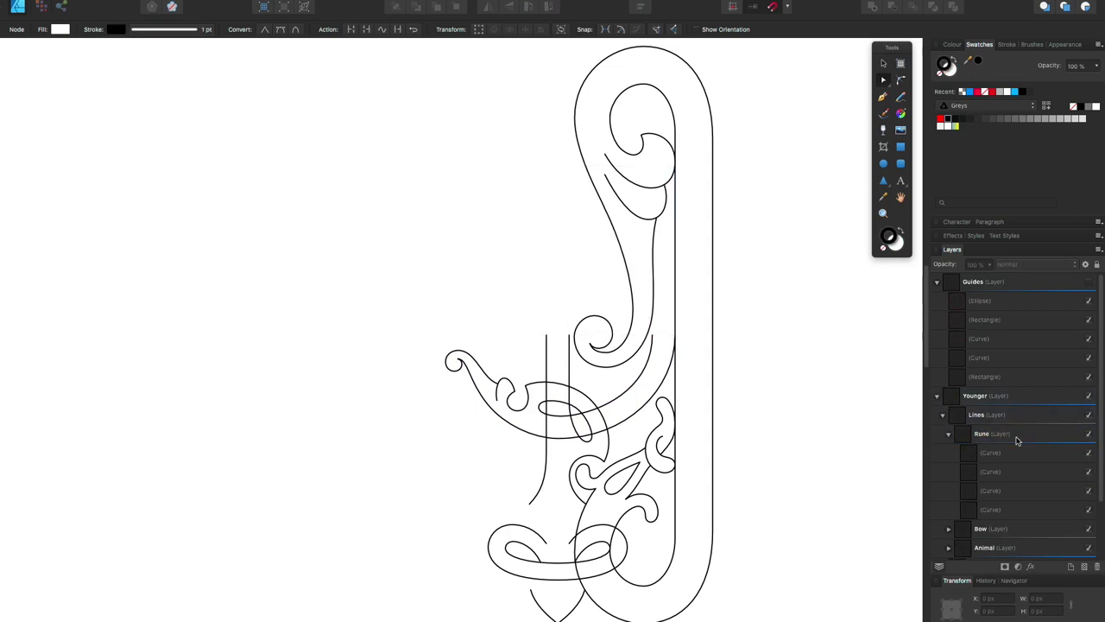
{"action": "left_click", "coordinate": [948, 435]}
{"action": "key", "text": "ctrl+0"}
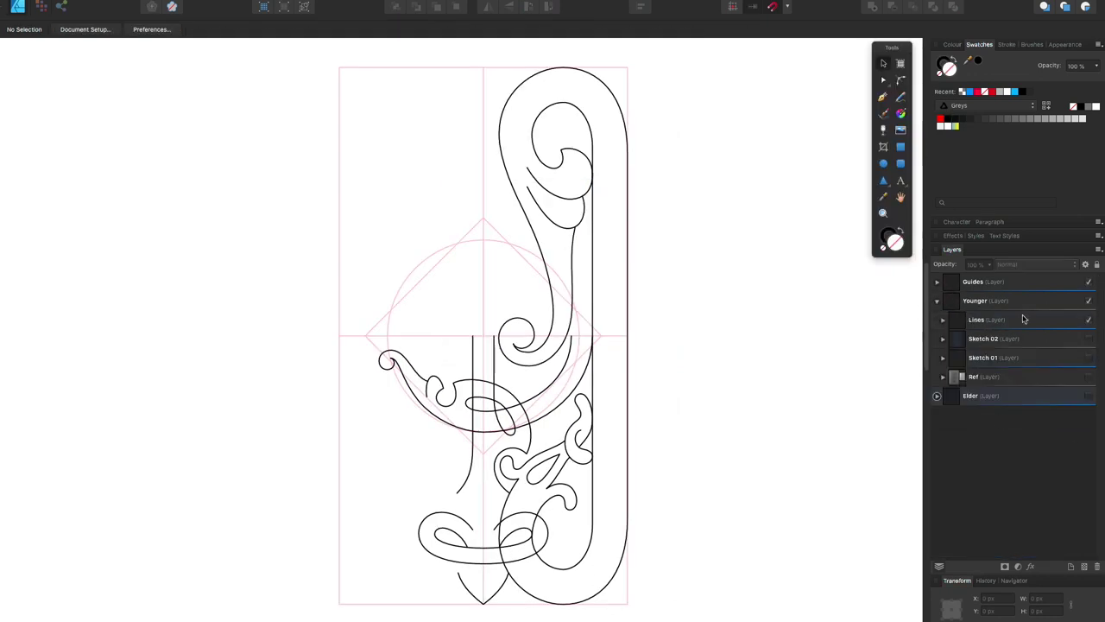
{"action": "left_click", "coordinate": [1013, 321]}
{"action": "left_click", "coordinate": [941, 320]}
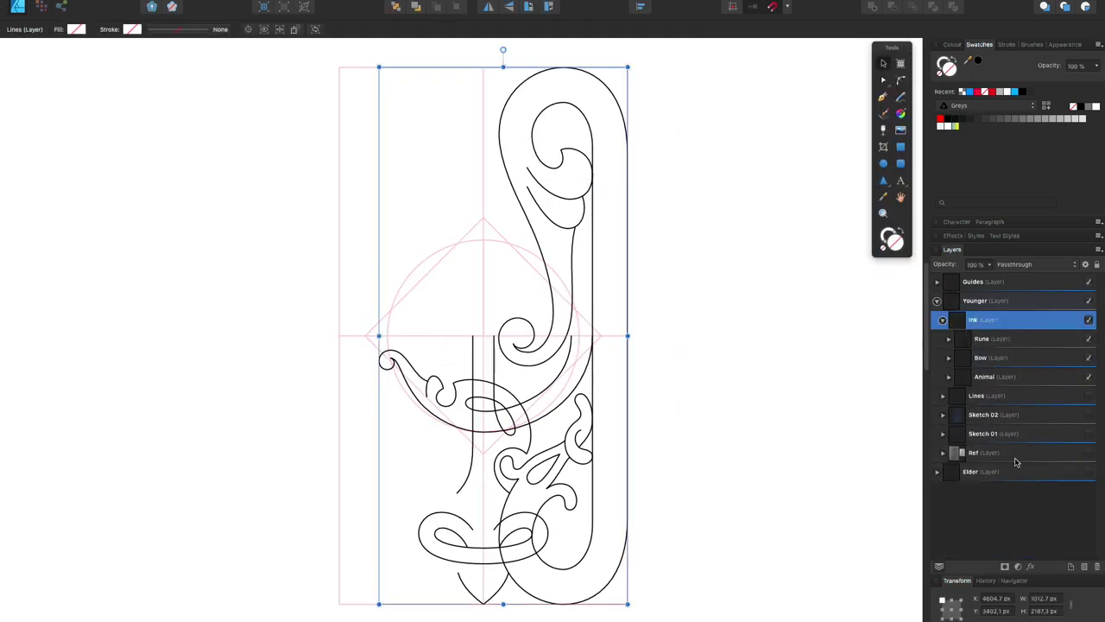
{"action": "left_click", "coordinate": [1013, 339]}
{"action": "left_click", "coordinate": [1088, 415]}
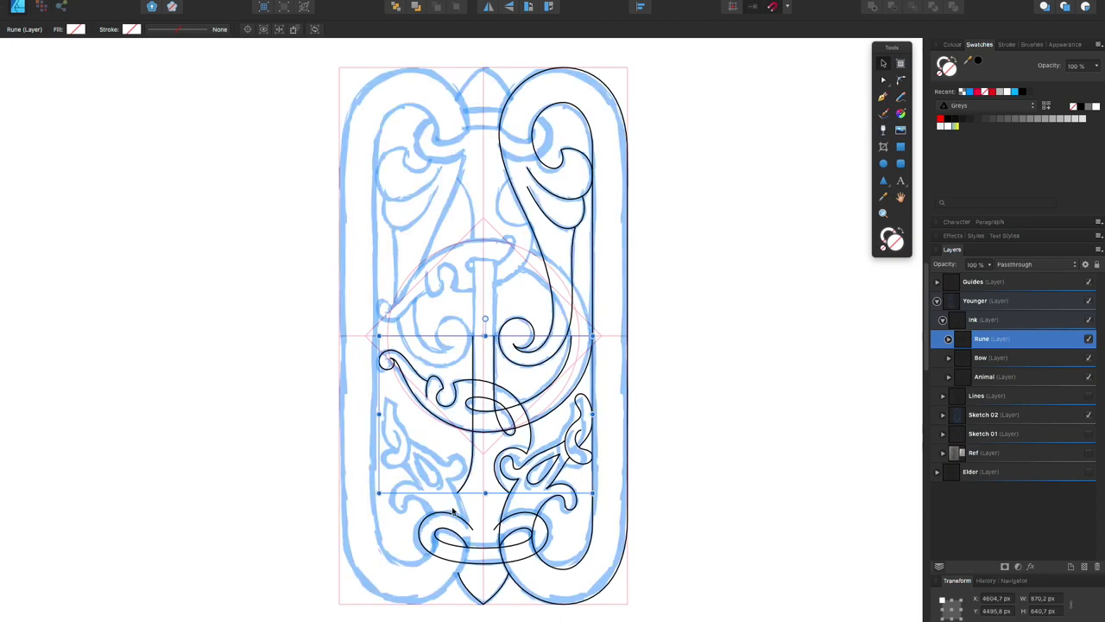
Step: Split the Rune loop curve at the node where the loop meets the line
{"action": "scroll", "coordinate": [486, 408], "scroll_direction": "up", "scroll_amount": 5}
{"action": "key", "text": "a"}
{"action": "left_click", "coordinate": [519, 364]}
{"action": "left_click", "coordinate": [519, 364]}
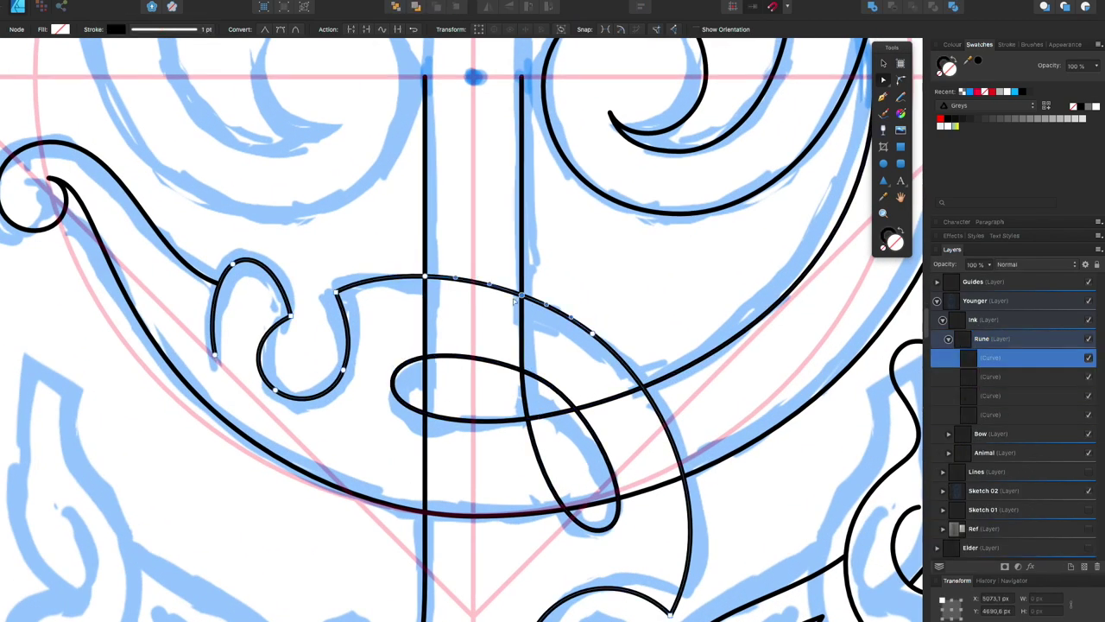
{"action": "scroll", "coordinate": [519, 364], "scroll_direction": "up", "scroll_amount": 4}
{"action": "key", "text": "Delete"}
{"action": "scroll", "coordinate": [560, 355], "scroll_direction": "up", "scroll_amount": 5}
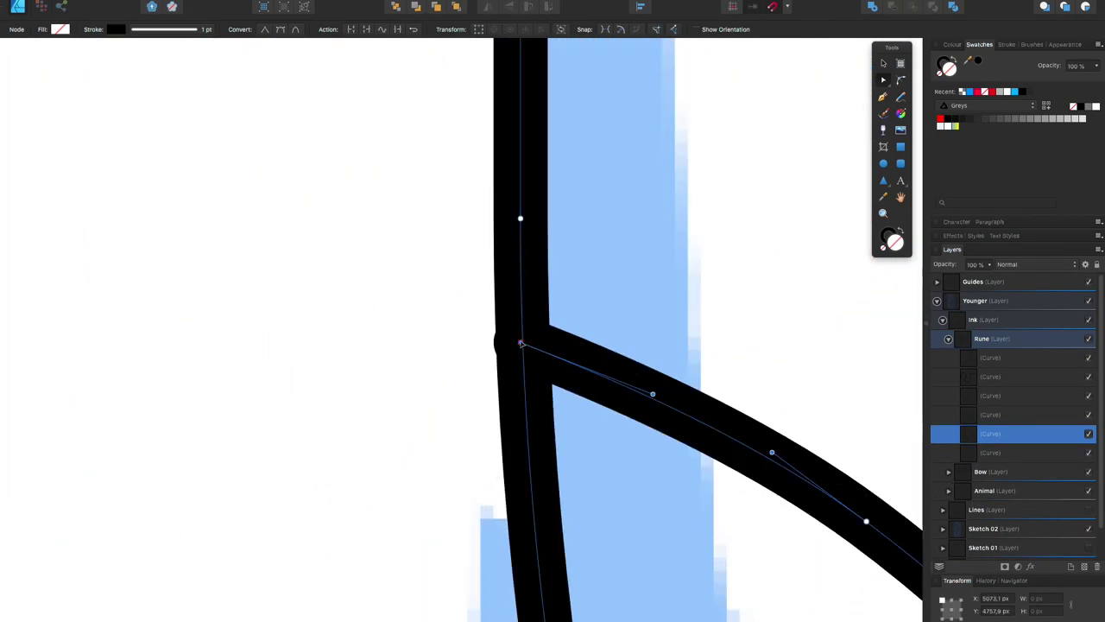
{"action": "scroll", "coordinate": [561, 355], "scroll_direction": "down", "scroll_amount": 8}
{"action": "scroll", "coordinate": [579, 477], "scroll_direction": "up", "scroll_amount": 5}
Step: Inspect the separate Rune curves: the long lower curve, loop, vertical line and ellipse
{"action": "left_click", "coordinate": [578, 478]}
{"action": "left_click", "coordinate": [497, 490]}
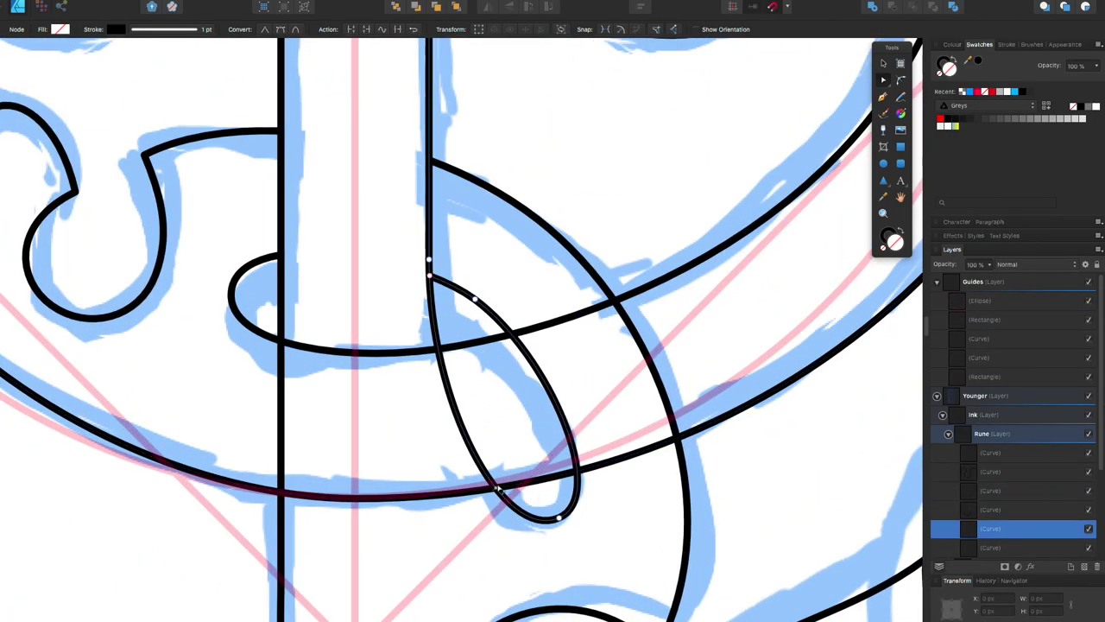
{"action": "scroll", "coordinate": [463, 428], "scroll_direction": "up", "scroll_amount": 3}
{"action": "scroll", "coordinate": [466, 432], "scroll_direction": "down", "scroll_amount": 6}
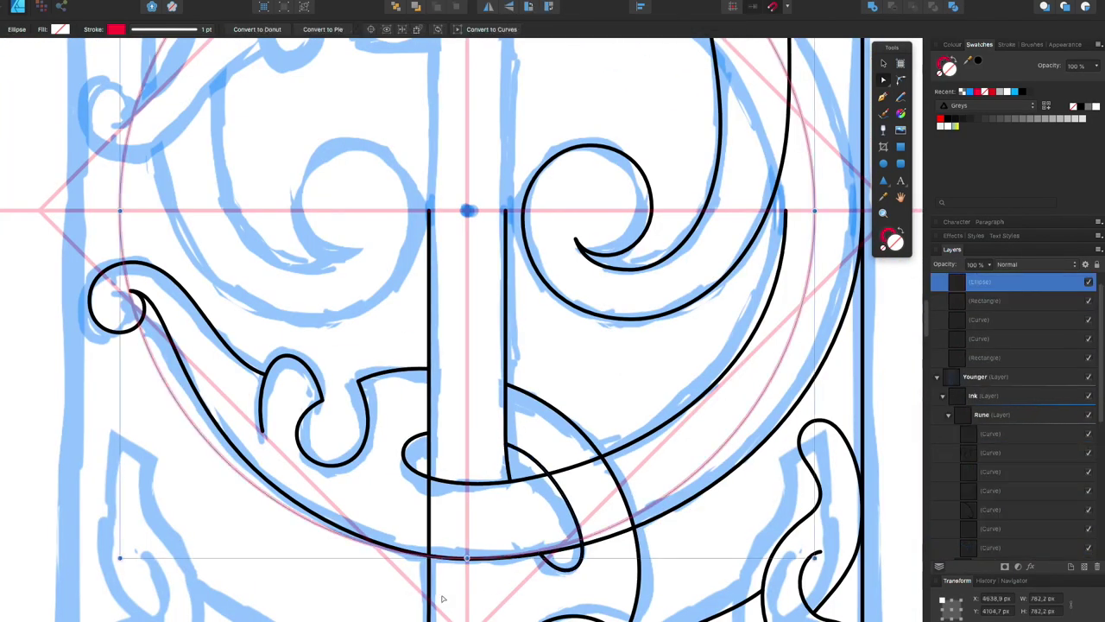
{"action": "scroll", "coordinate": [434, 536], "scroll_direction": "up", "scroll_amount": 5}
{"action": "left_click", "coordinate": [434, 536]}
{"action": "scroll", "coordinate": [409, 450], "scroll_direction": "up", "scroll_amount": 3}
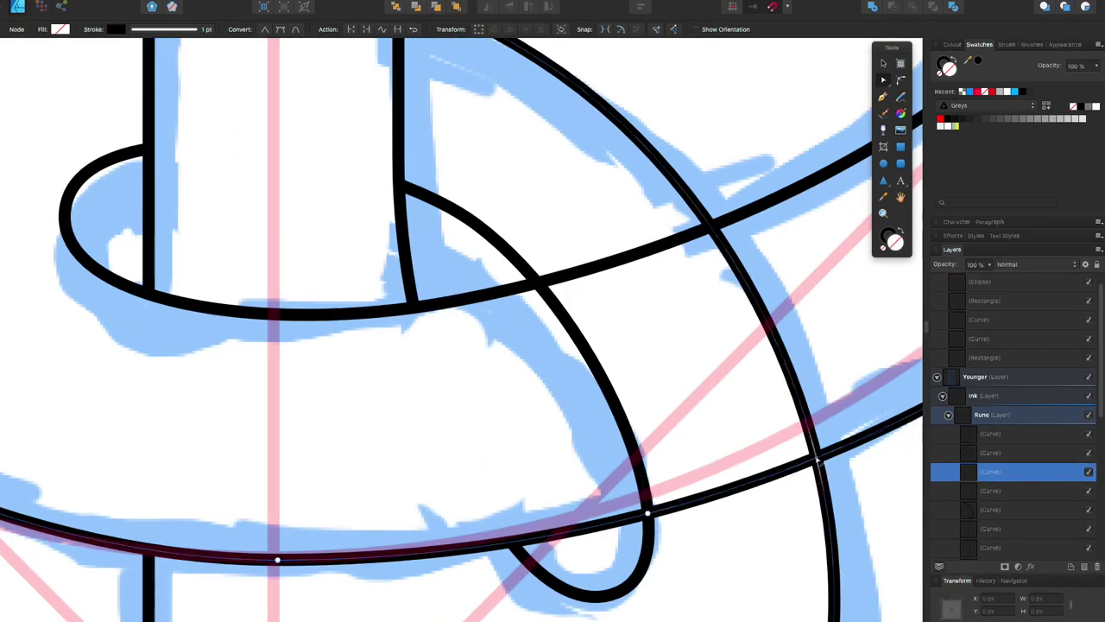
{"action": "left_click", "coordinate": [736, 220]}
{"action": "scroll", "coordinate": [537, 285], "scroll_direction": "down", "scroll_amount": 8}
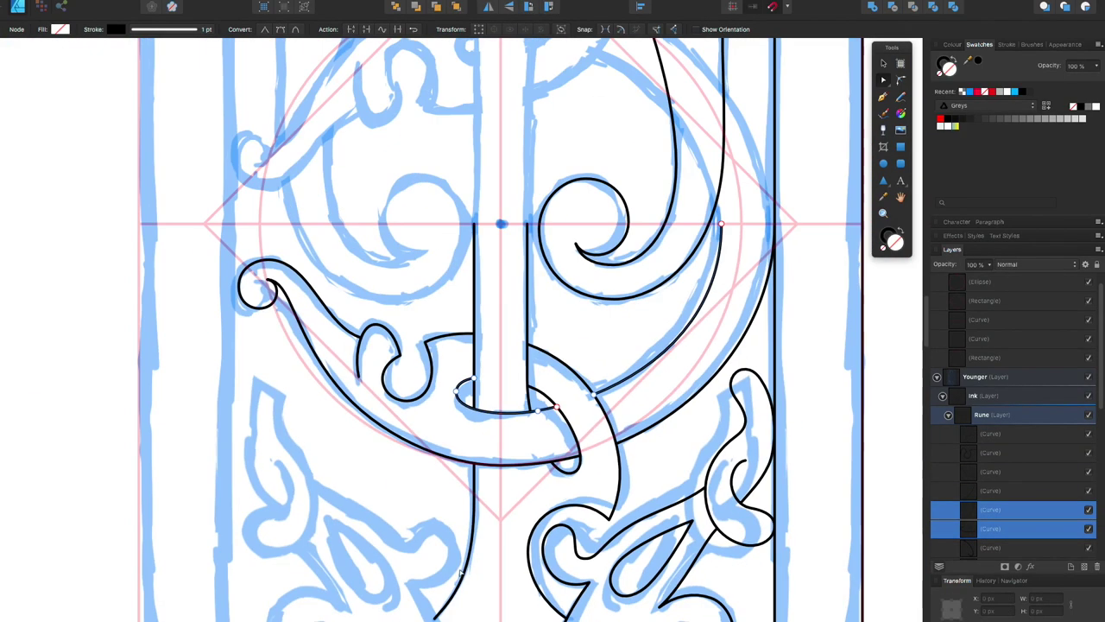
{"action": "left_click", "coordinate": [521, 532]}
{"action": "scroll", "coordinate": [1036, 414], "scroll_direction": "down", "scroll_amount": 4}
Step: Select all Rune curves and add a vertically flipped copy from the context menu
{"action": "left_click", "coordinate": [1046, 431], "text": "shift"}
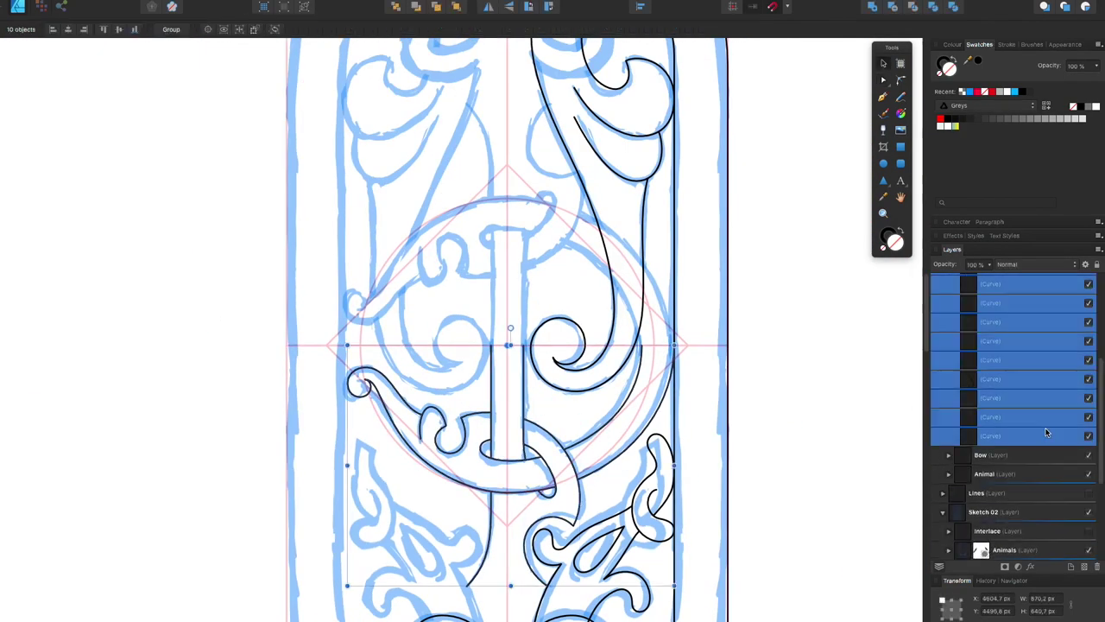
{"action": "right_click", "coordinate": [521, 488]}
{"action": "left_click", "coordinate": [562, 419]}
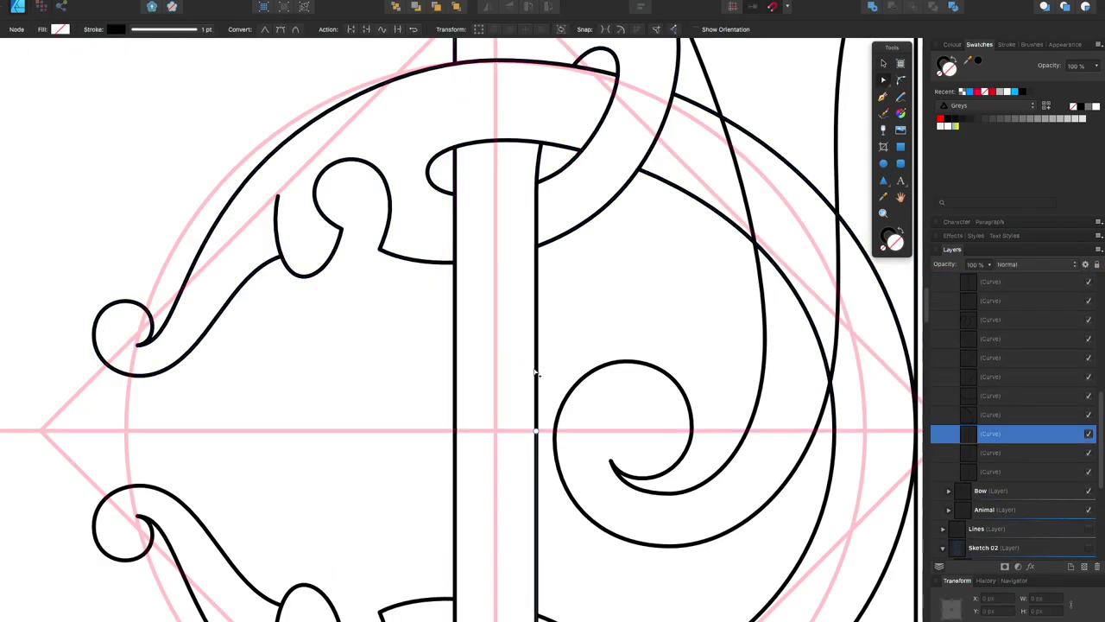
Step: Select Animal-layer curves near the loop, undoing one stray change
{"action": "scroll", "coordinate": [567, 422], "scroll_direction": "down", "scroll_amount": 2}
{"action": "left_click", "coordinate": [568, 421]}
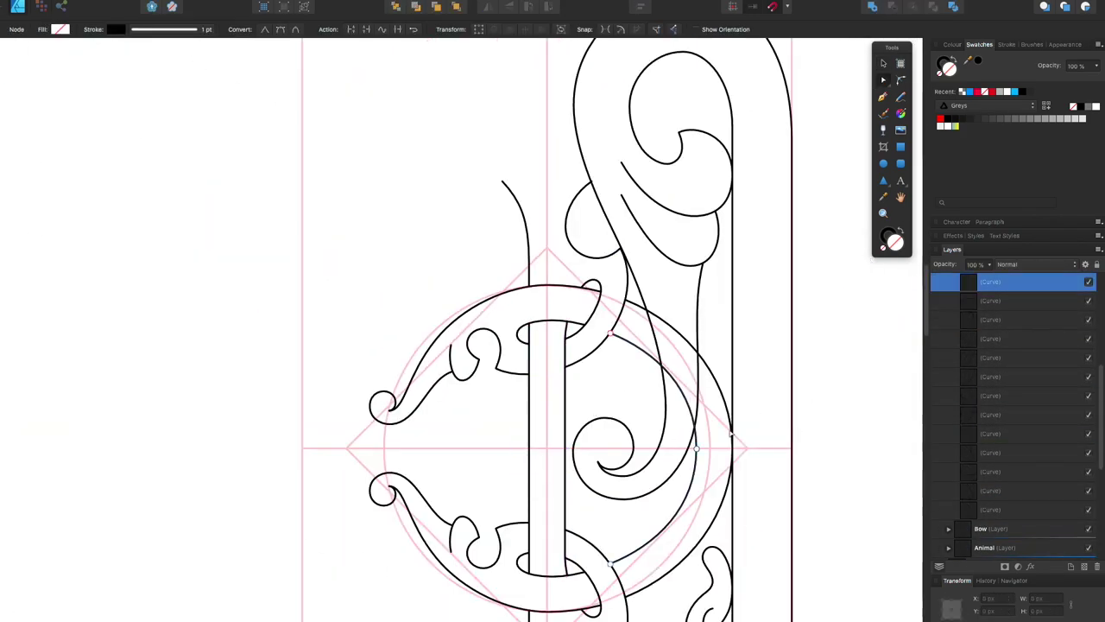
{"action": "scroll", "coordinate": [567, 421], "scroll_direction": "down", "scroll_amount": 3}
{"action": "scroll", "coordinate": [606, 377], "scroll_direction": "down", "scroll_amount": 3}
{"action": "scroll", "coordinate": [605, 377], "scroll_direction": "up", "scroll_amount": 5}
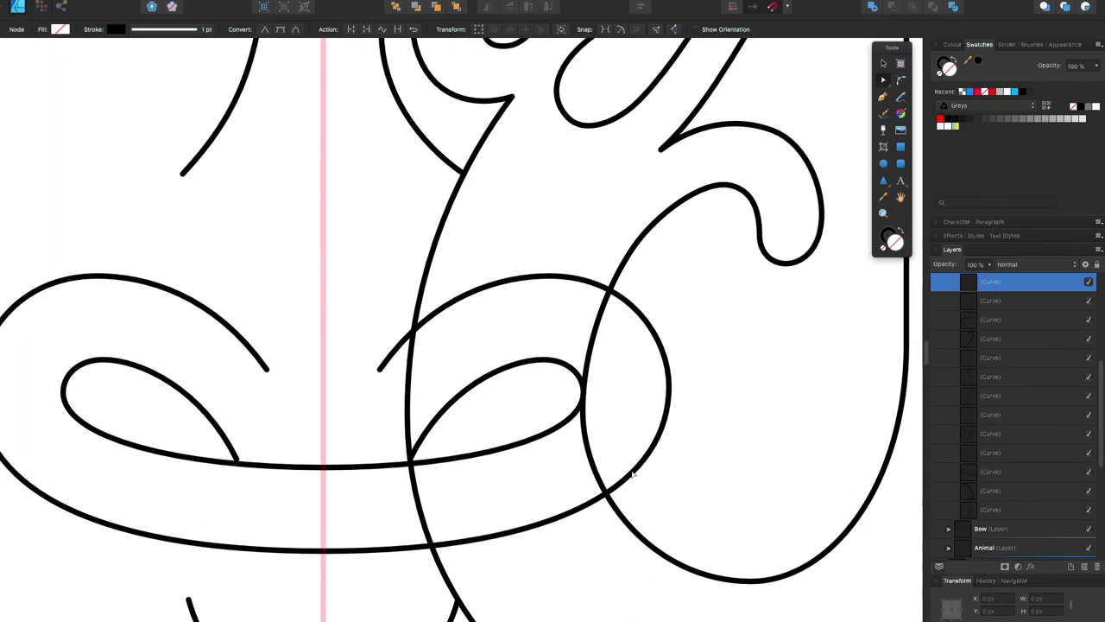
{"action": "left_click", "coordinate": [607, 496]}
{"action": "left_click", "coordinate": [423, 488]}
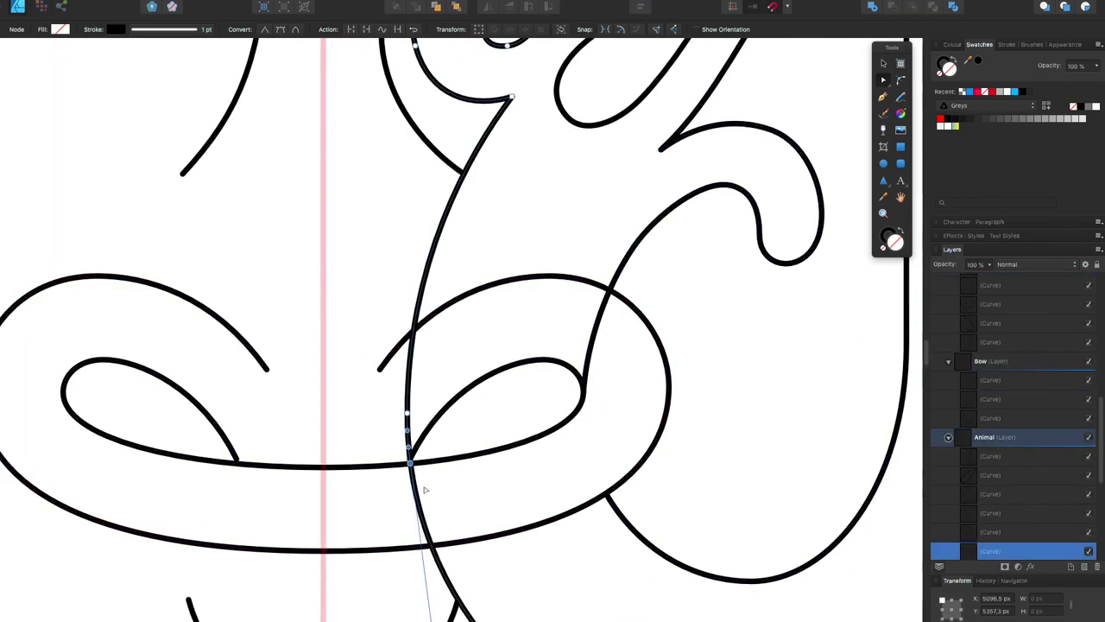
{"action": "key", "text": "ctrl+z"}
{"action": "key", "text": "ctrl+z"}
{"action": "key", "text": "ctrl+z"}
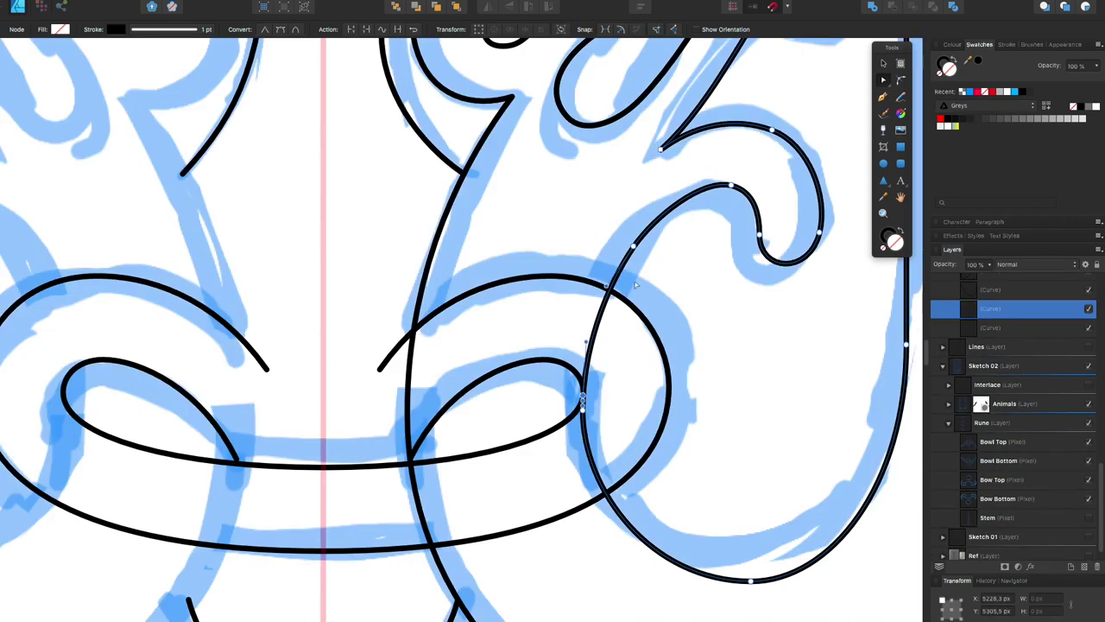
Step: Select the junction nodes and the inner oval curve at the junction
{"action": "left_click_drag", "start_coordinate": [575, 316], "coordinate": [604, 360]}
{"action": "left_click", "coordinate": [415, 464]}
{"action": "left_click", "coordinate": [418, 458]}
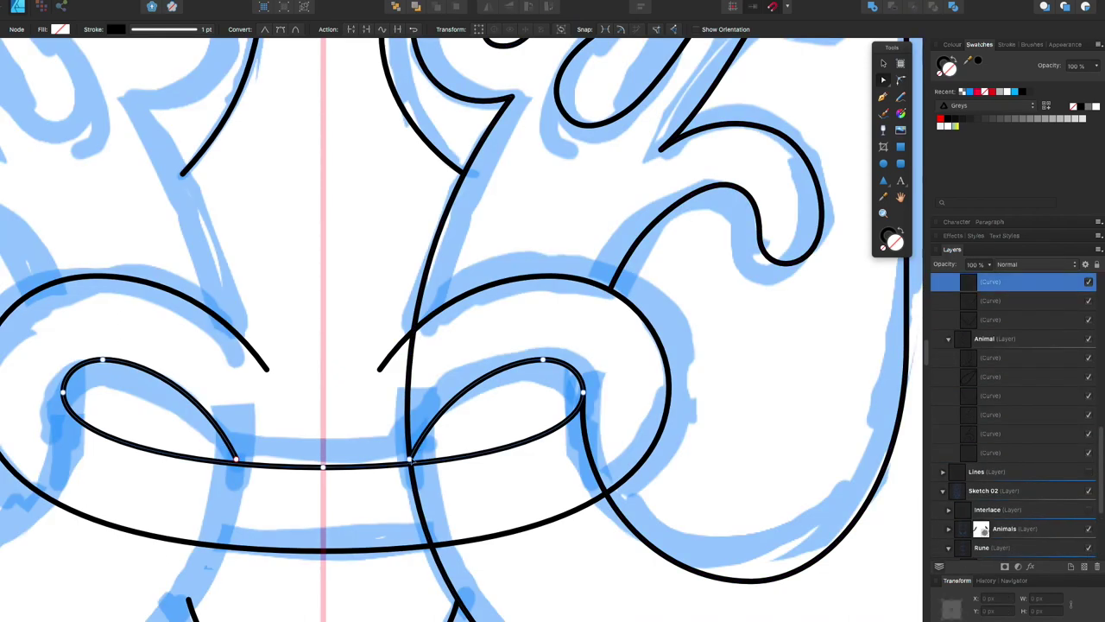
{"action": "left_click", "coordinate": [747, 446]}
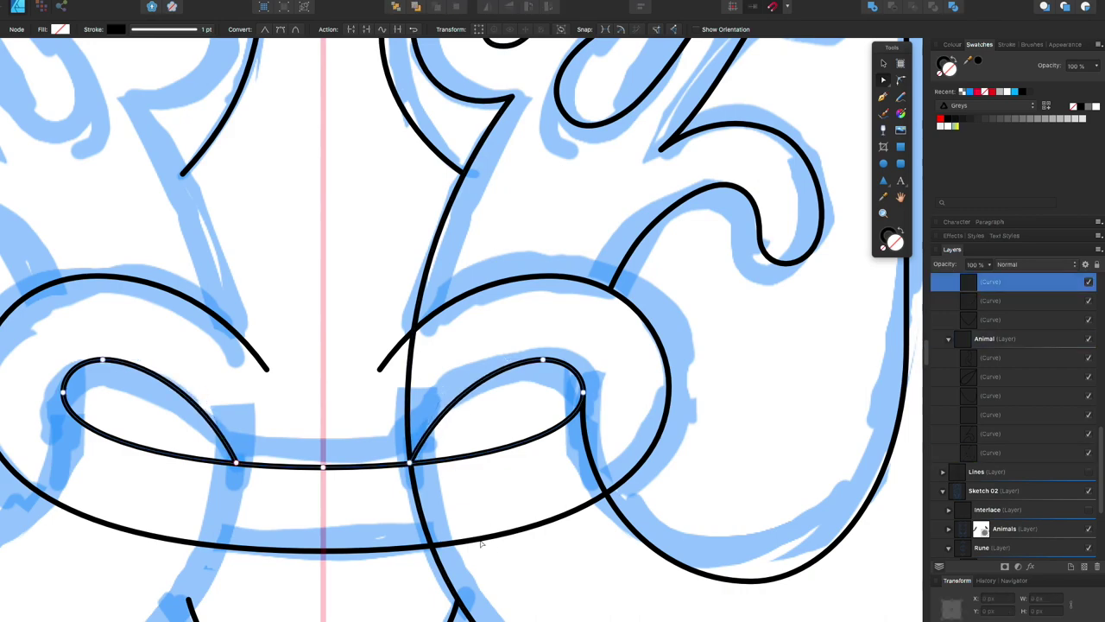
{"action": "left_click", "coordinate": [414, 455]}
{"action": "left_click", "coordinate": [415, 455]}
{"action": "scroll", "coordinate": [410, 462], "scroll_direction": "up", "scroll_amount": 5}
{"action": "scroll", "coordinate": [439, 533], "scroll_direction": "down", "scroll_amount": 5}
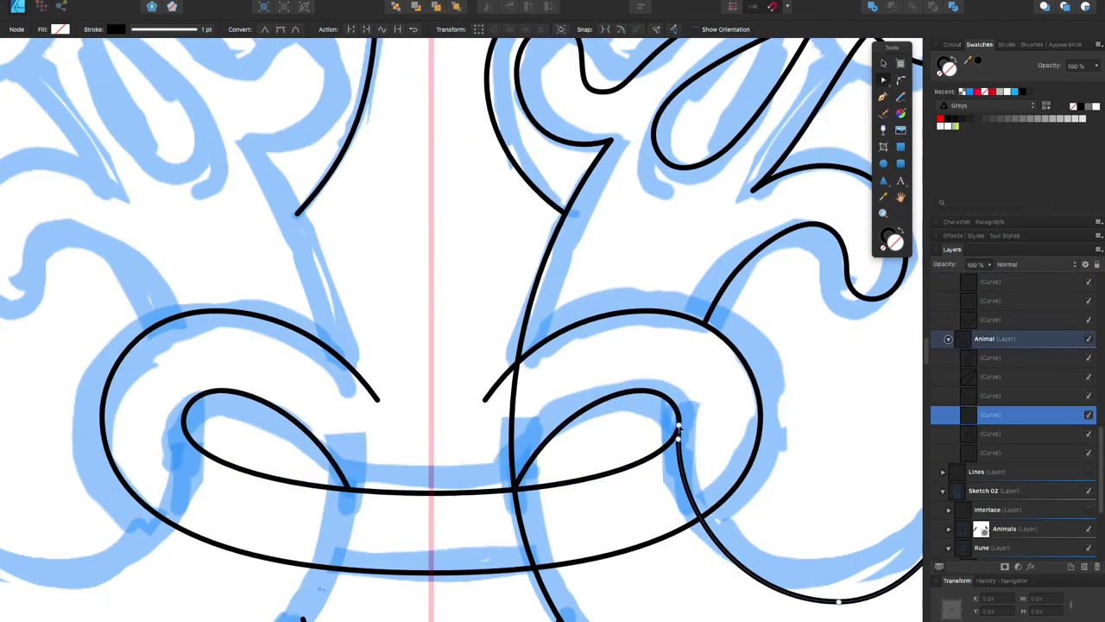
Step: Try selecting the lower-right curves and the vertical curves at the bar junction
{"action": "left_click", "coordinate": [679, 431]}
{"action": "left_click", "coordinate": [513, 489]}
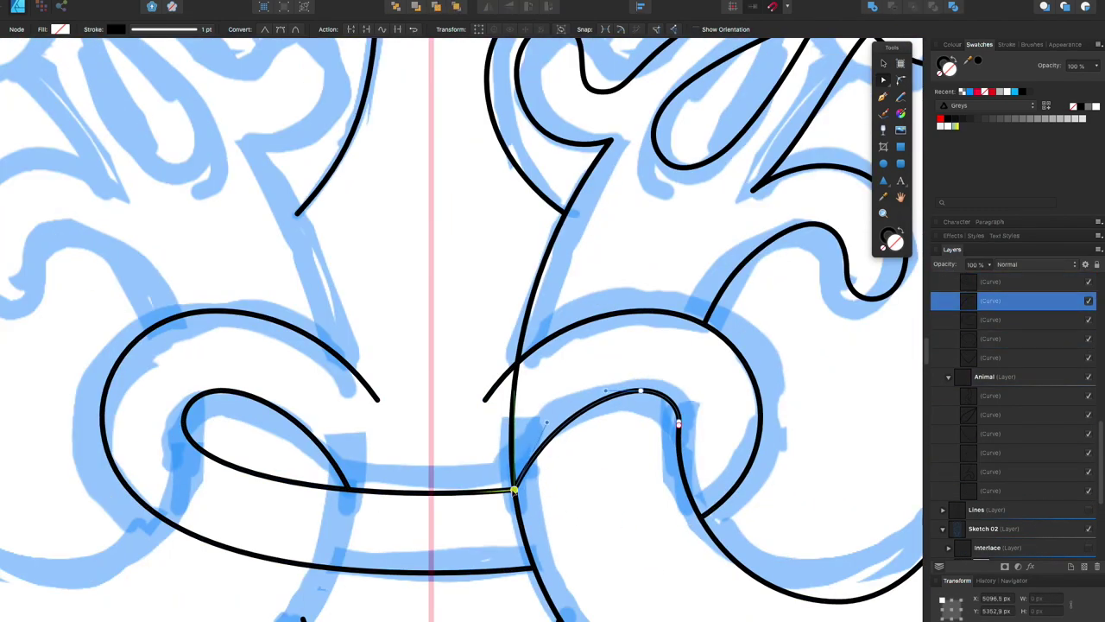
{"action": "scroll", "coordinate": [512, 489], "scroll_direction": "down", "scroll_amount": 5}
{"action": "left_click", "coordinate": [553, 499], "text": "shift"}
{"action": "left_click", "coordinate": [565, 538]}
{"action": "scroll", "coordinate": [564, 538], "scroll_direction": "up", "scroll_amount": 3}
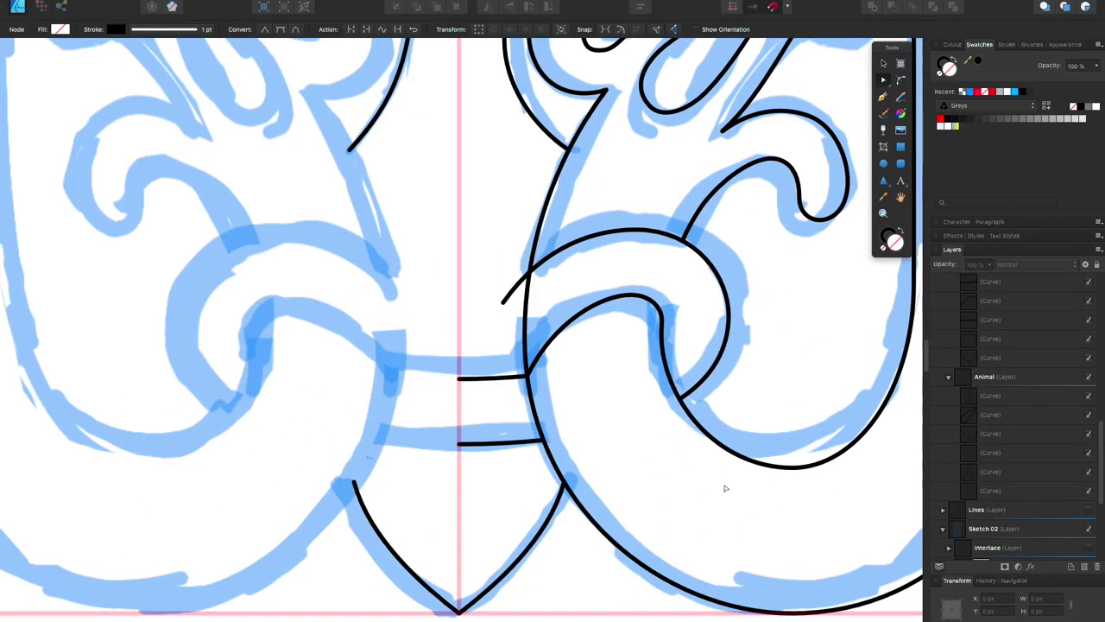
{"action": "left_click", "coordinate": [516, 349]}
{"action": "scroll", "coordinate": [516, 350], "scroll_direction": "up", "scroll_amount": 3}
{"action": "left_click", "coordinate": [529, 197]}
{"action": "left_click", "coordinate": [529, 198]}
{"action": "left_click", "coordinate": [515, 179], "text": "shift"}
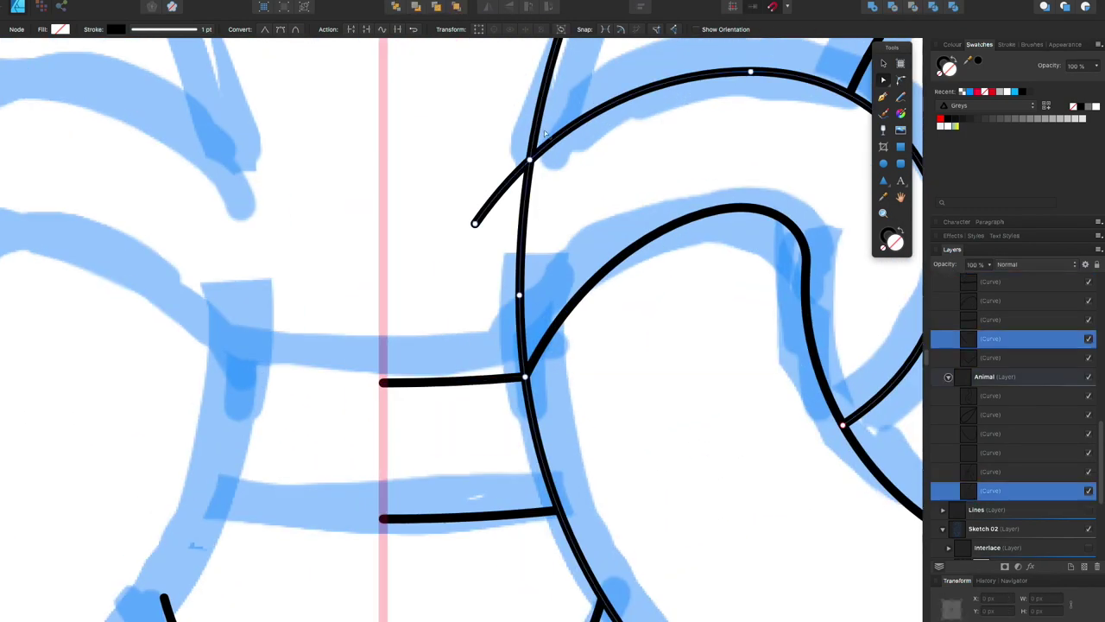
{"action": "scroll", "coordinate": [528, 198], "scroll_direction": "down", "scroll_amount": 4}
Step: Make a horizontally flipped left-side copy of the four lower ornament curves
{"action": "left_click_drag", "start_coordinate": [544, 531], "coordinate": [696, 416]}
{"action": "right_click", "coordinate": [480, 483]}
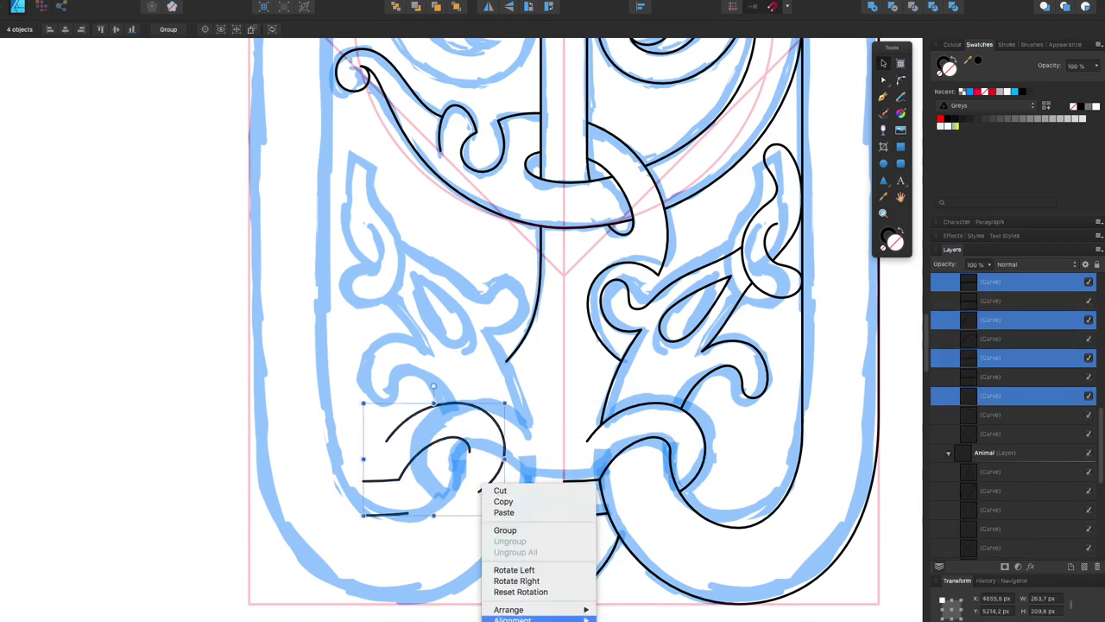
{"action": "left_click", "coordinate": [501, 604]}
{"action": "left_click", "coordinate": [573, 518]}
{"action": "double_click", "coordinate": [570, 514]}
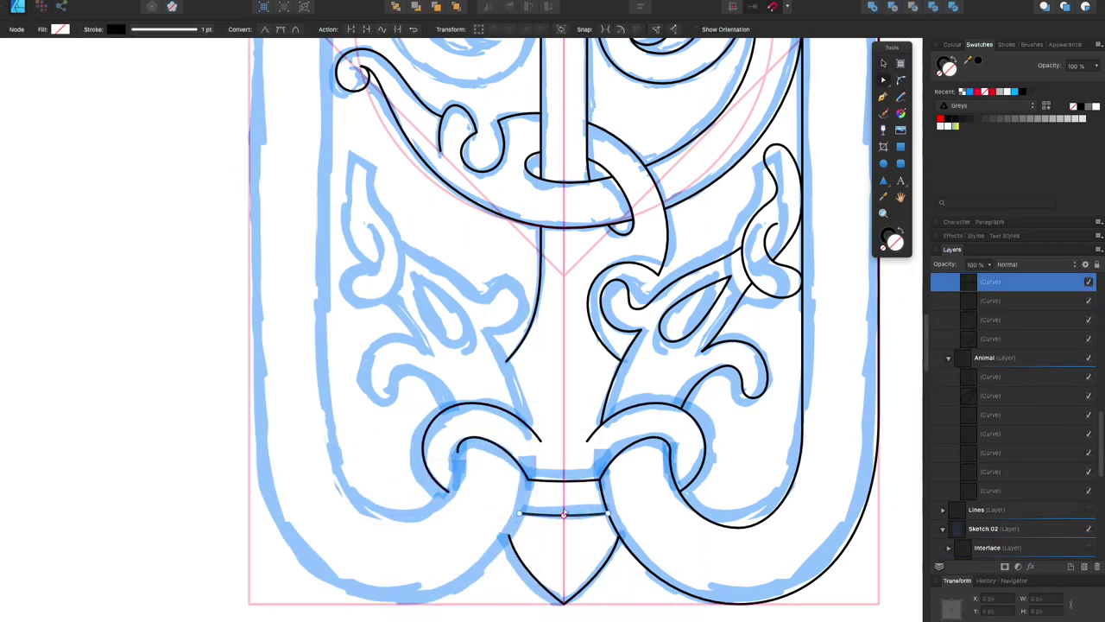
{"action": "scroll", "coordinate": [776, 474], "scroll_direction": "down", "scroll_amount": 3}
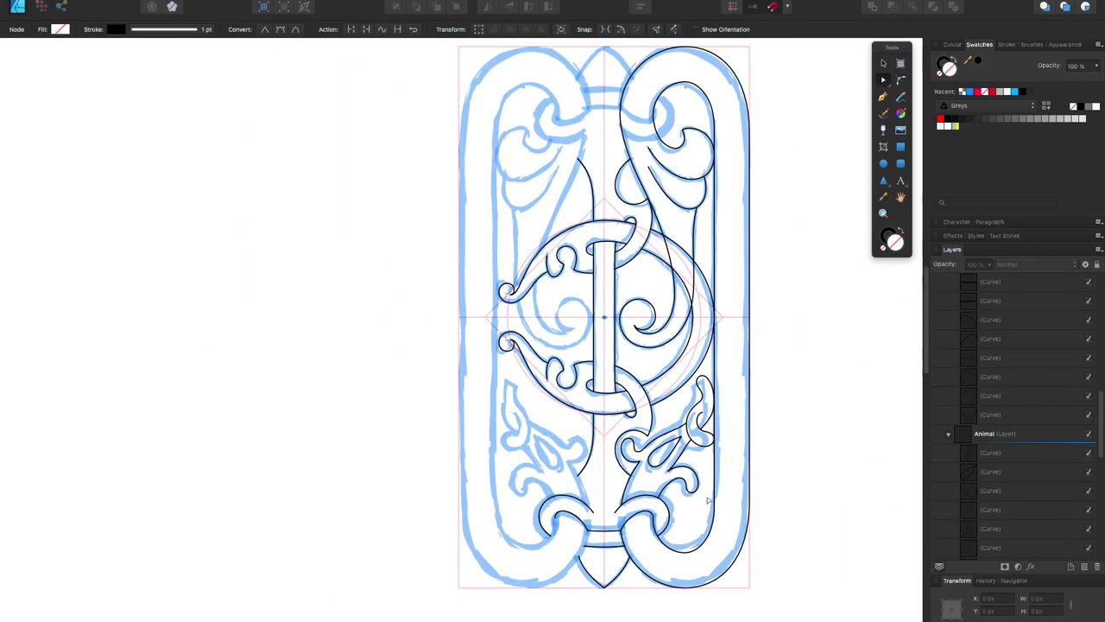
Step: Try mirroring the Animal layer, then undo the misplaced copy
{"action": "left_click", "coordinate": [723, 571]}
{"action": "right_click", "coordinate": [506, 446]}
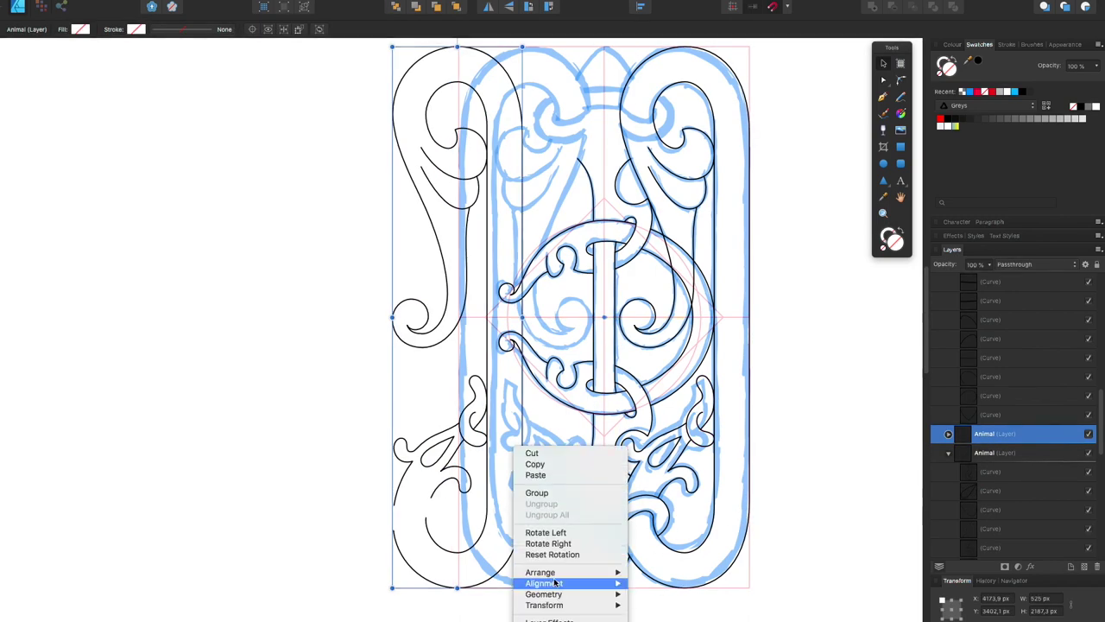
{"action": "left_click", "coordinate": [553, 596]}
{"action": "key", "text": "ctrl+z"}
{"action": "left_click", "coordinate": [784, 532]}
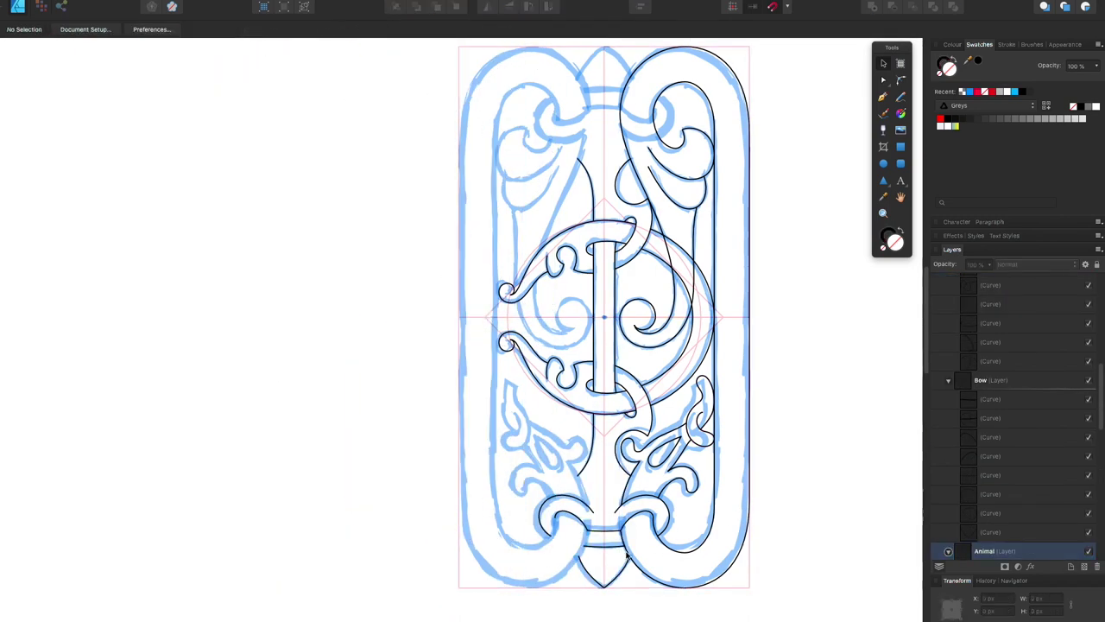
Step: Mirror a copy of the lower Bow curve to the top of the panel
{"action": "left_click", "coordinate": [621, 509]}
{"action": "right_click", "coordinate": [622, 509]}
{"action": "left_click", "coordinate": [791, 340]}
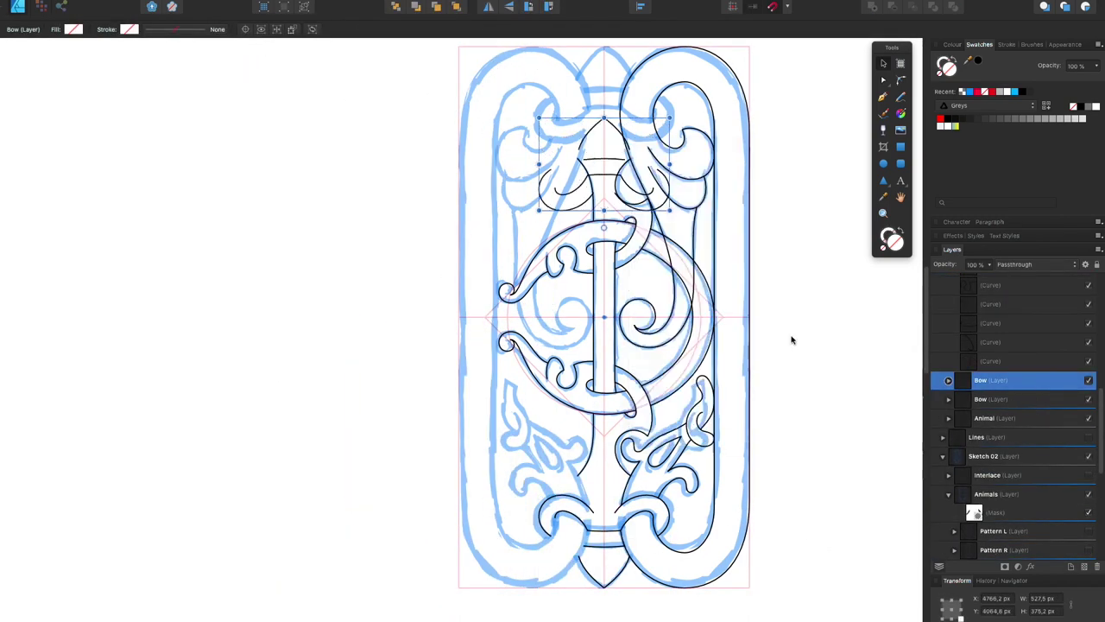
{"action": "scroll", "coordinate": [794, 352], "scroll_direction": "up", "scroll_amount": 5}
{"action": "left_click", "coordinate": [794, 353]}
Step: Inspect the nodes of the outer and loop-junction curves, then hide the Sketch 02 layer
{"action": "double_click", "coordinate": [674, 101]}
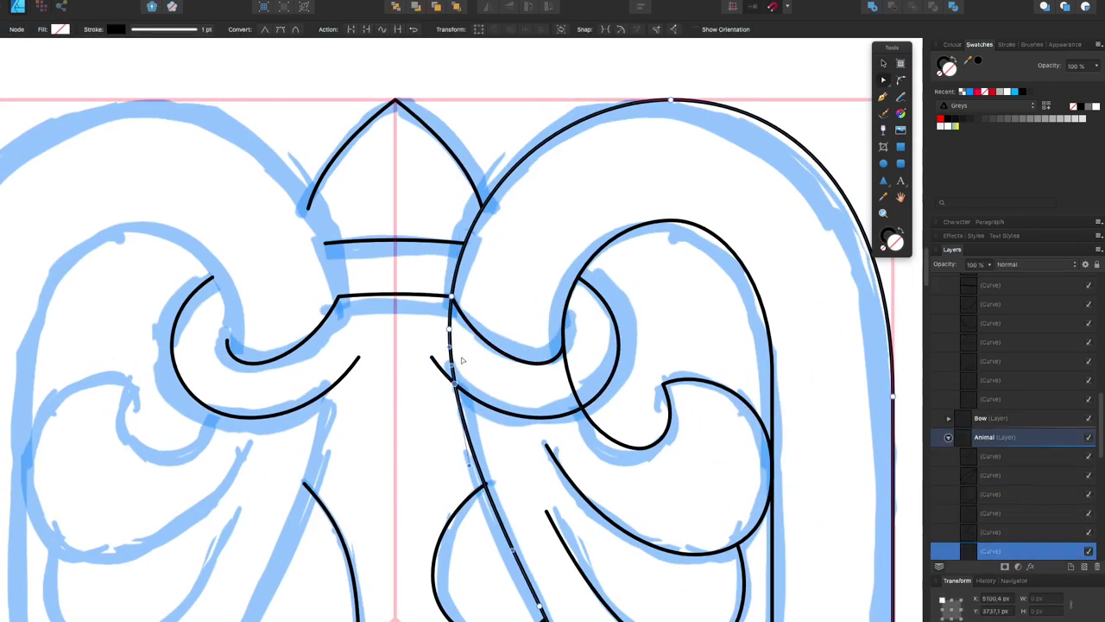
{"action": "left_click", "coordinate": [486, 276]}
{"action": "left_click", "coordinate": [553, 350]}
{"action": "scroll", "coordinate": [553, 350], "scroll_direction": "up", "scroll_amount": 5}
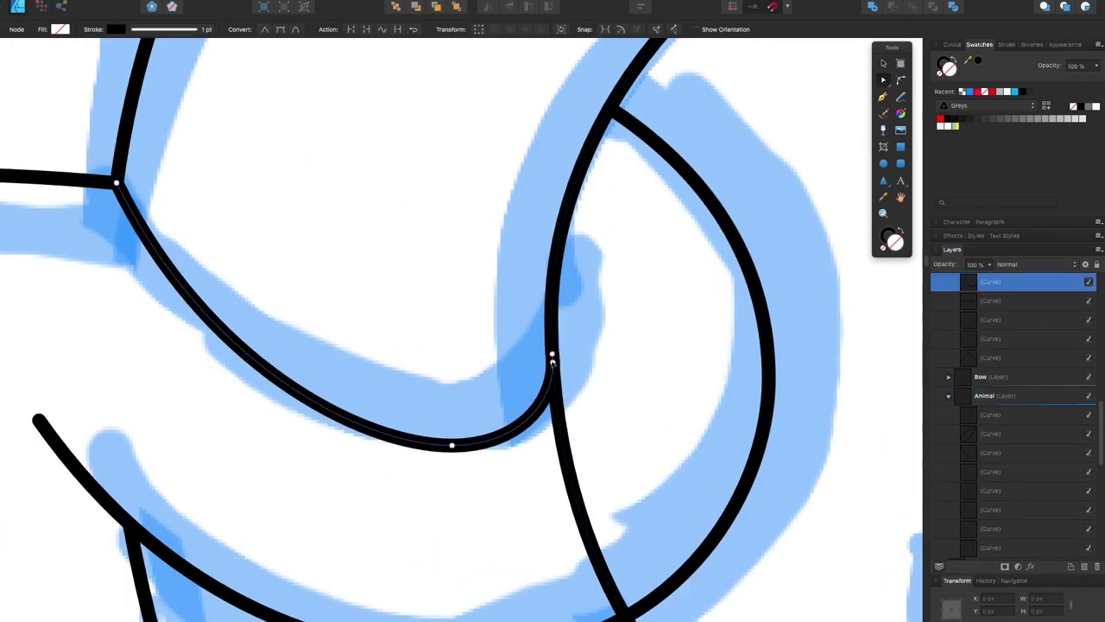
{"action": "left_click", "coordinate": [553, 350]}
{"action": "scroll", "coordinate": [553, 349], "scroll_direction": "down", "scroll_amount": 3}
{"action": "left_click", "coordinate": [599, 377]}
{"action": "scroll", "coordinate": [600, 377], "scroll_direction": "down", "scroll_amount": 5}
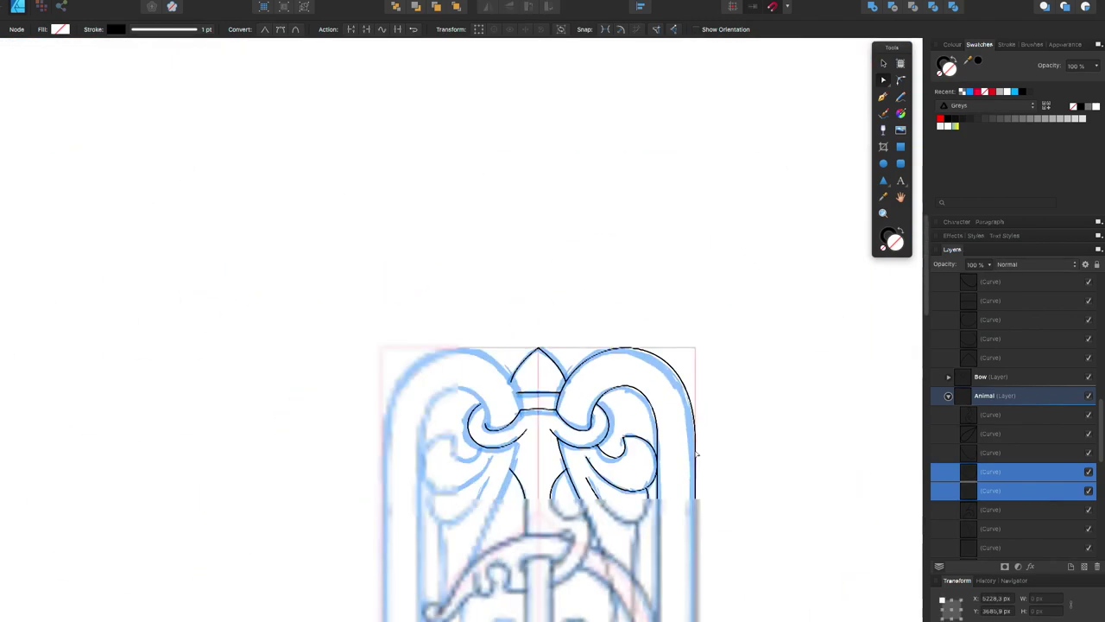
{"action": "scroll", "coordinate": [561, 416], "scroll_direction": "up", "scroll_amount": 5}
{"action": "scroll", "coordinate": [561, 416], "scroll_direction": "down", "scroll_amount": 6}
{"action": "scroll", "coordinate": [656, 549], "scroll_direction": "up", "scroll_amount": 4}
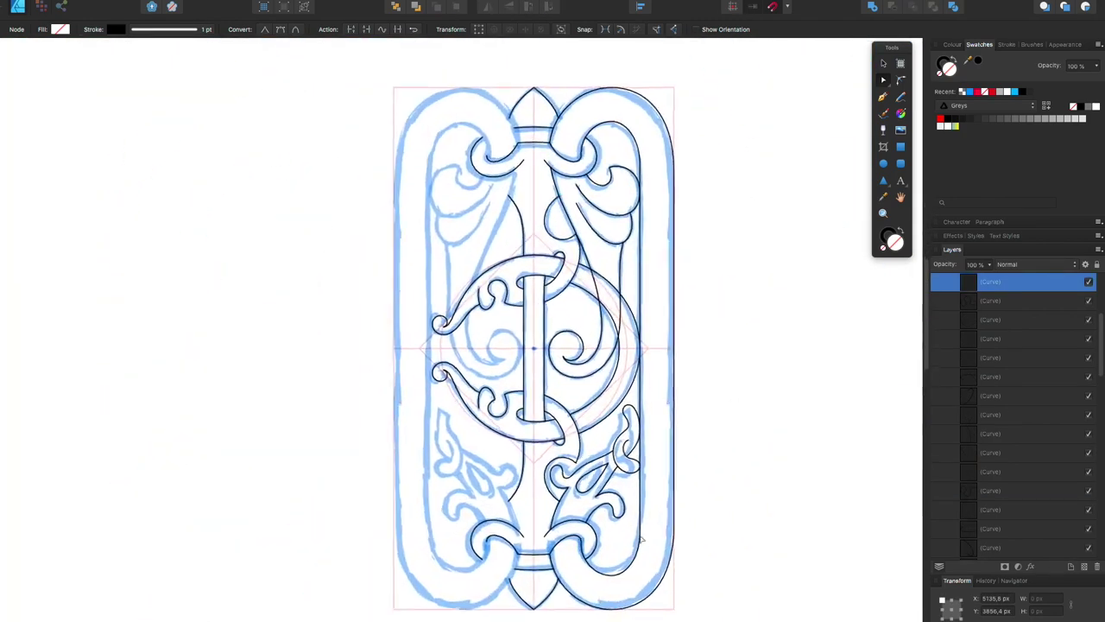
{"action": "scroll", "coordinate": [1010, 414], "scroll_direction": "down", "scroll_amount": 3}
{"action": "left_click", "coordinate": [1094, 493]}
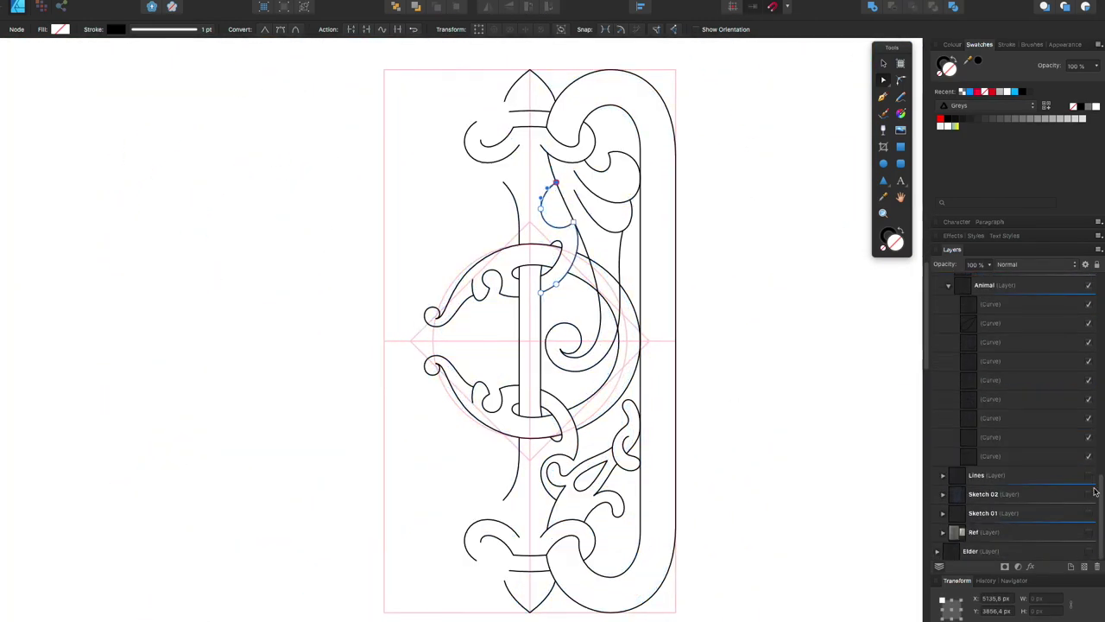
Step: Name the two bow layers 'Bow Top' and 'Bow Bottom'
{"action": "type", "text": "Bow Top"}
{"action": "key", "text": "Return"}
{"action": "double_click", "coordinate": [986, 437]}
{"action": "type", "text": "Bow Bot"}
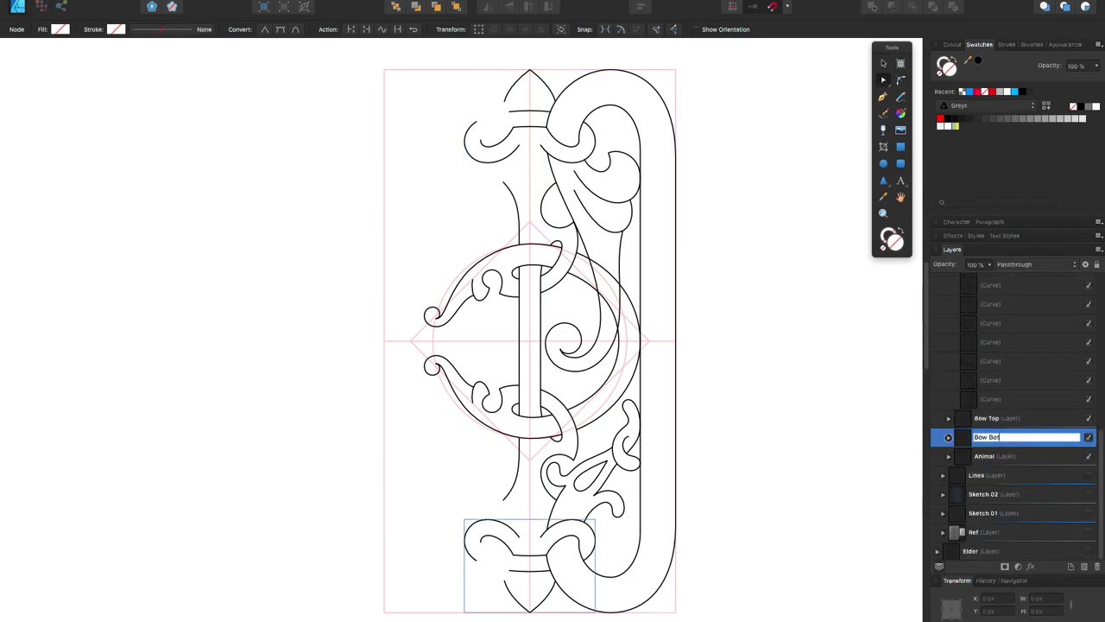
{"action": "type", "text": "tom"}
{"action": "key", "text": "Return"}
{"action": "left_click", "coordinate": [984, 456]}
Step: Duplicate the Animal layer, move the copy to the left side and flip it horizontally
{"action": "key", "text": "ctrl+j"}
{"action": "left_click_drag", "start_coordinate": [604, 506], "coordinate": [271, 506]}
{"action": "right_click", "coordinate": [333, 444]}
{"action": "mouse_move", "coordinate": [380, 601]}
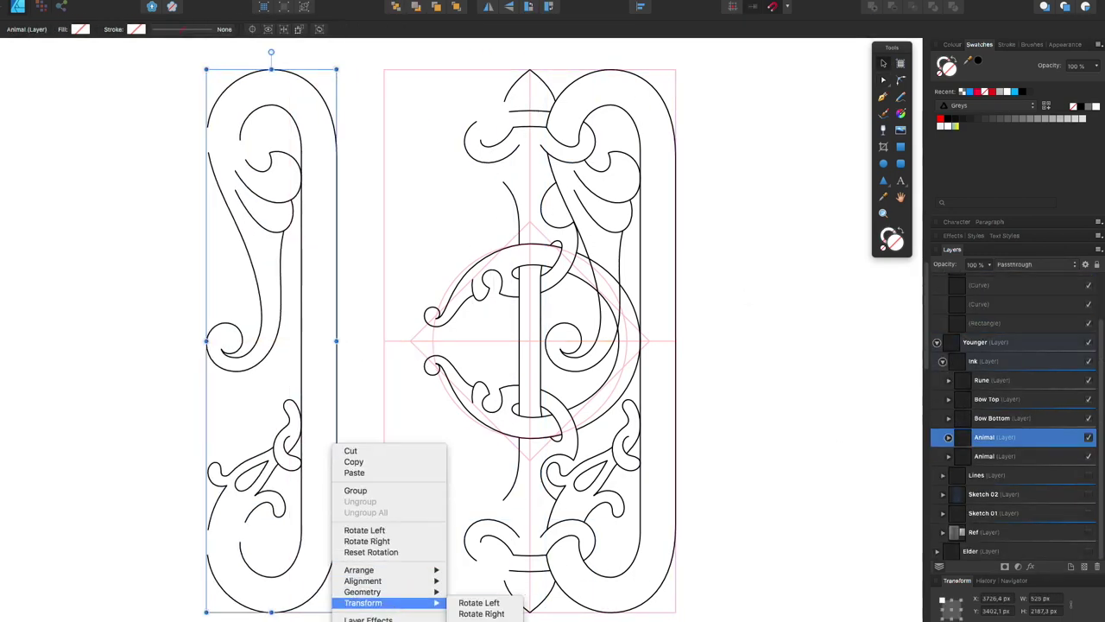
{"action": "left_click", "coordinate": [481, 620]}
{"action": "left_click", "coordinate": [763, 516]}
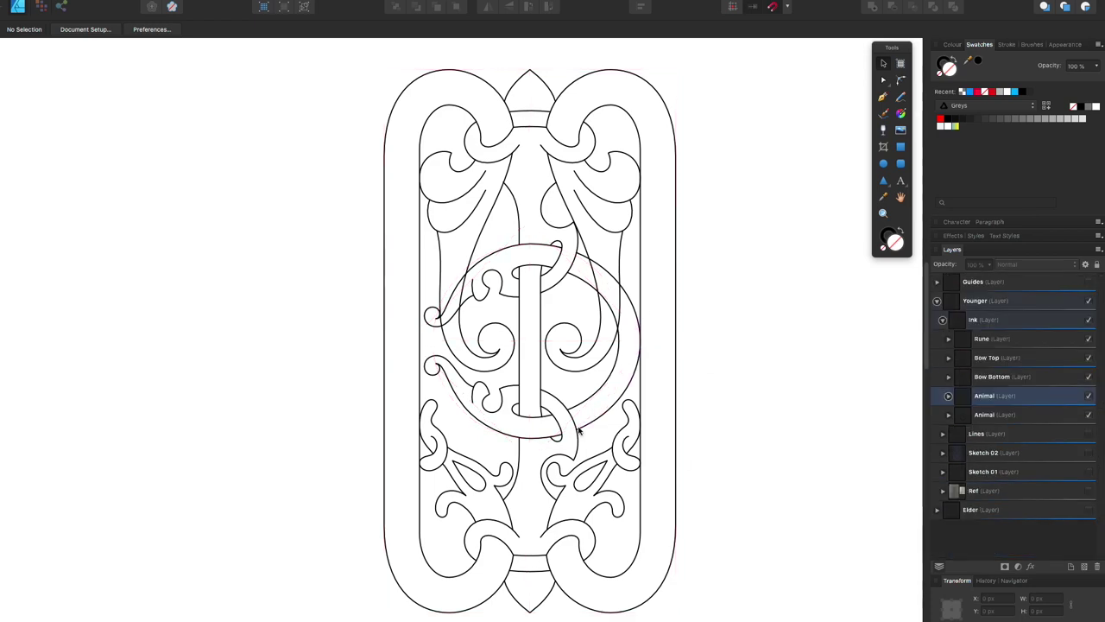
Step: Select the mirrored scrollwork curves to tweak their nodes
{"action": "scroll", "coordinate": [579, 429], "scroll_direction": "up", "scroll_amount": 5}
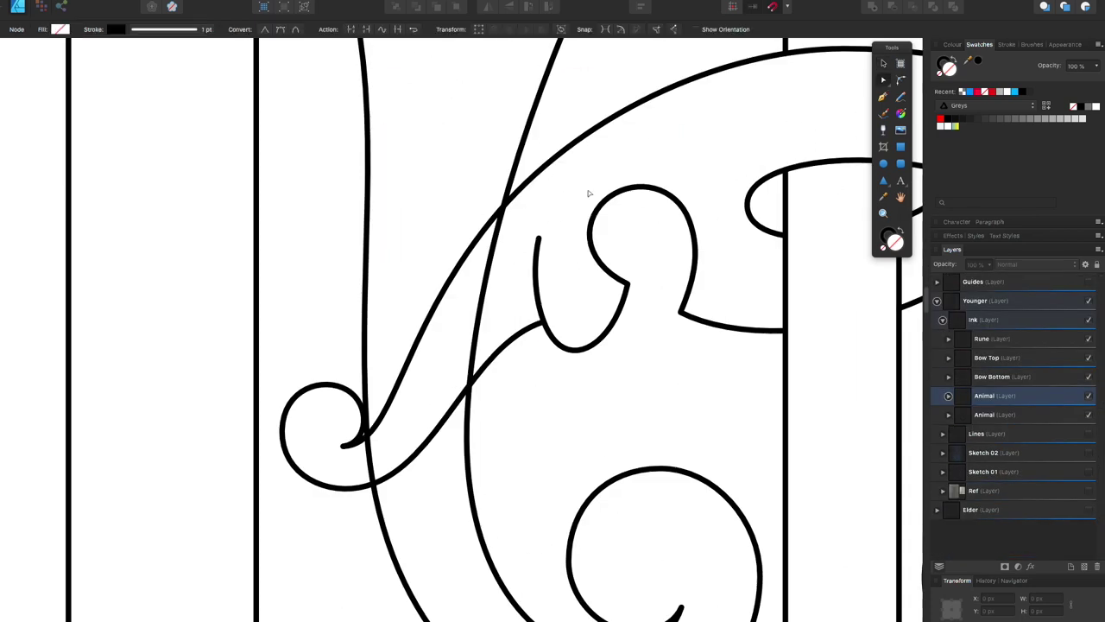
{"action": "left_click", "coordinate": [471, 388]}
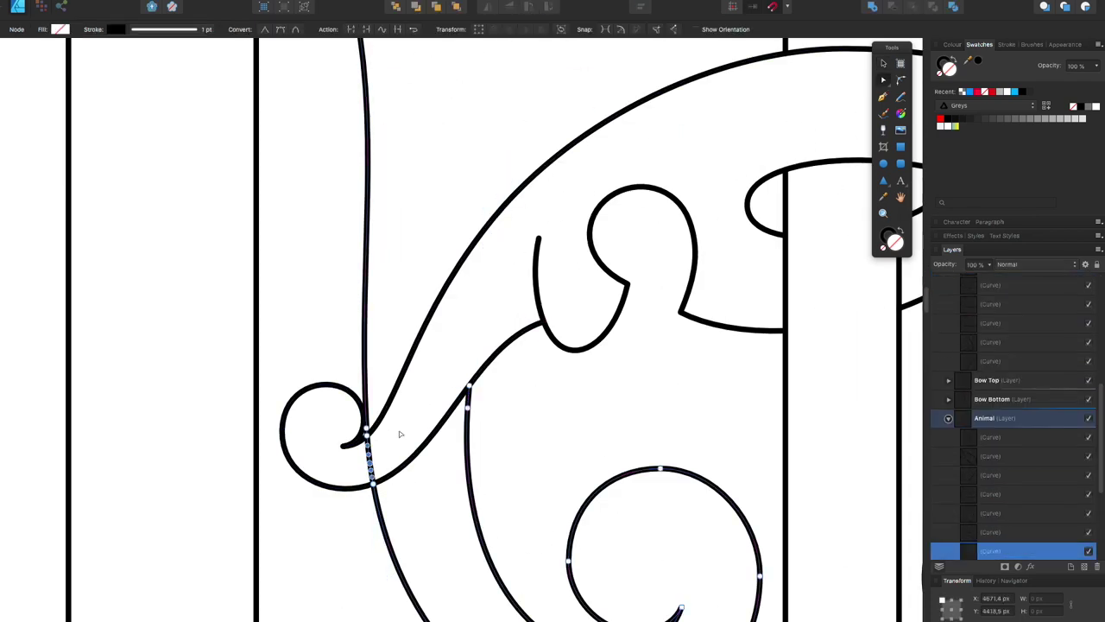
{"action": "scroll", "coordinate": [400, 434], "scroll_direction": "down", "scroll_amount": 5}
{"action": "scroll", "coordinate": [486, 340], "scroll_direction": "up", "scroll_amount": 5}
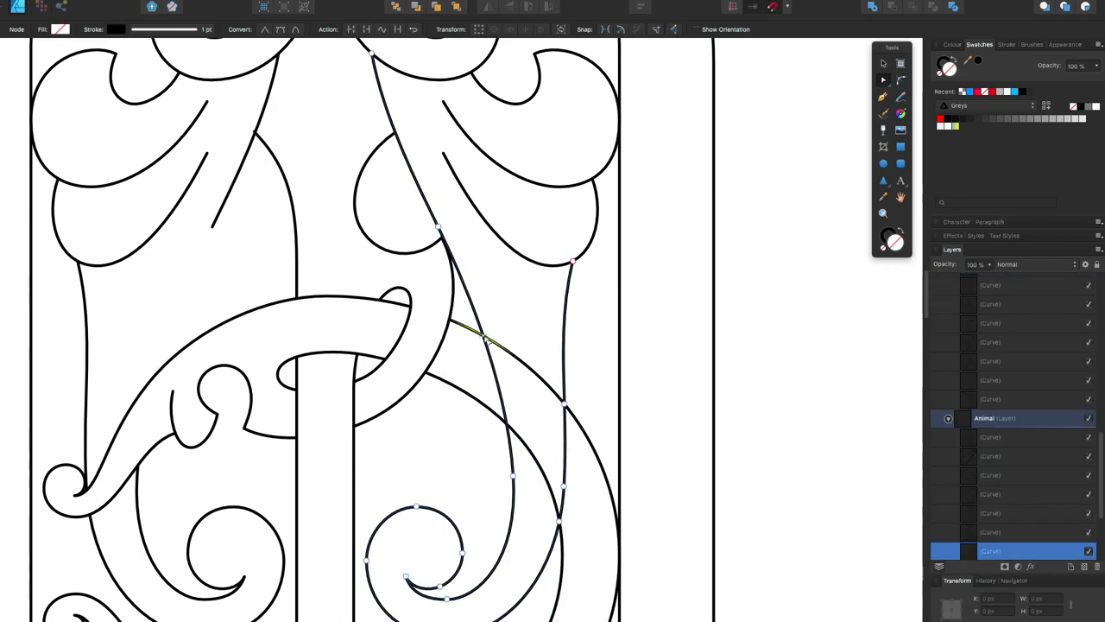
{"action": "scroll", "coordinate": [557, 477], "scroll_direction": "down", "scroll_amount": 5}
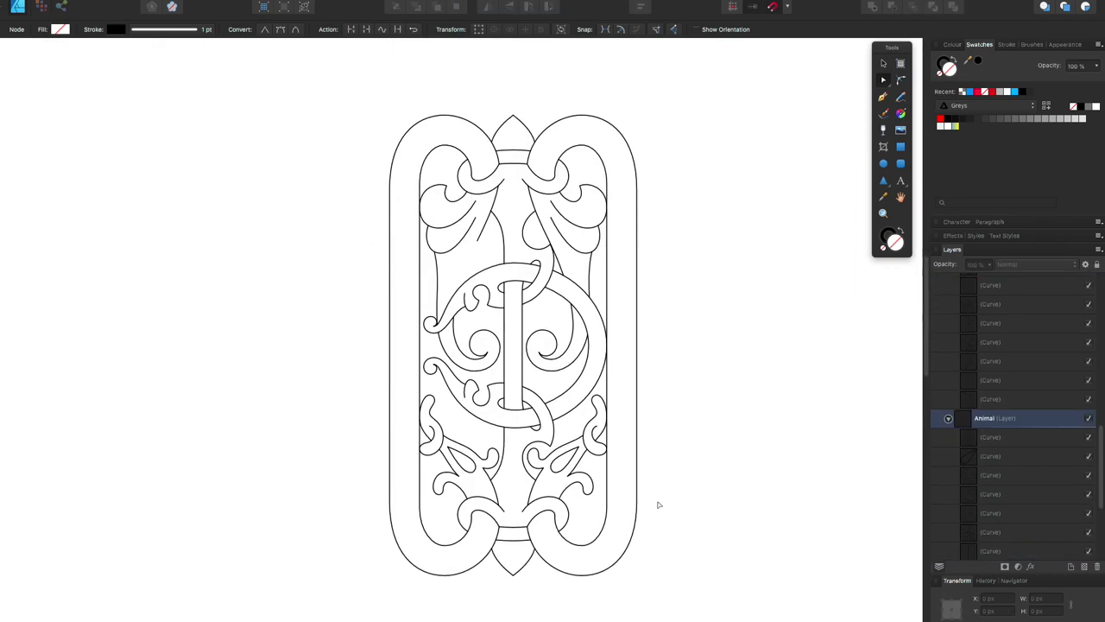
{"action": "left_click", "coordinate": [450, 236]}
{"action": "scroll", "coordinate": [449, 237], "scroll_direction": "up", "scroll_amount": 5}
{"action": "left_click", "coordinate": [455, 250]}
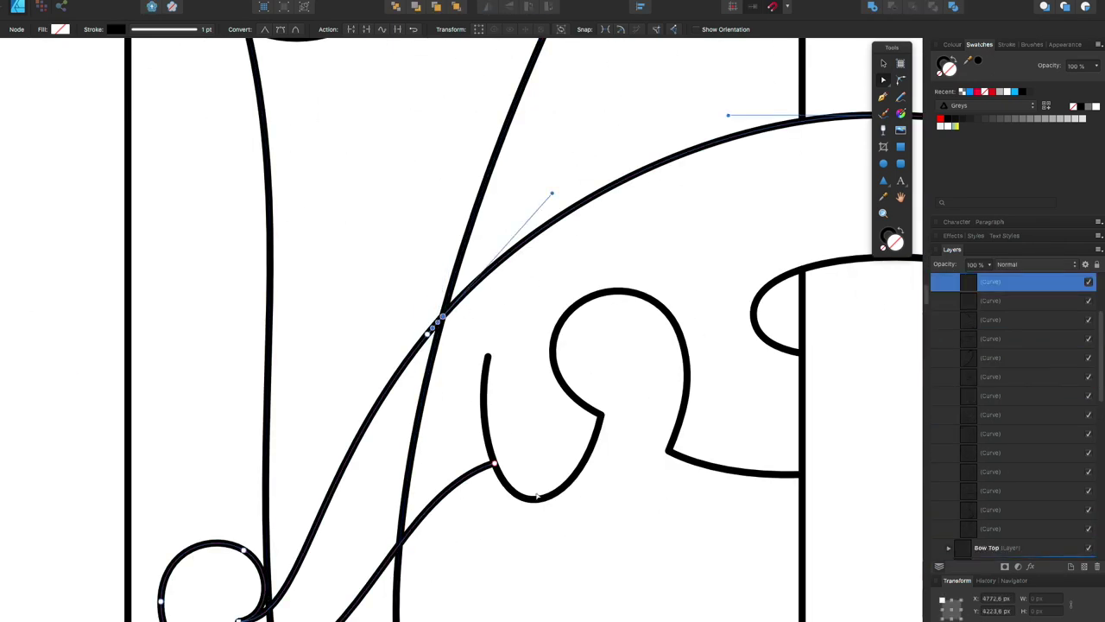
Step: Adjust the diagonal curve, fit the whole design in view and select the Ink layer
{"action": "scroll", "coordinate": [455, 251], "scroll_direction": "up", "scroll_amount": 2}
{"action": "scroll", "coordinate": [360, 383], "scroll_direction": "down", "scroll_amount": 5}
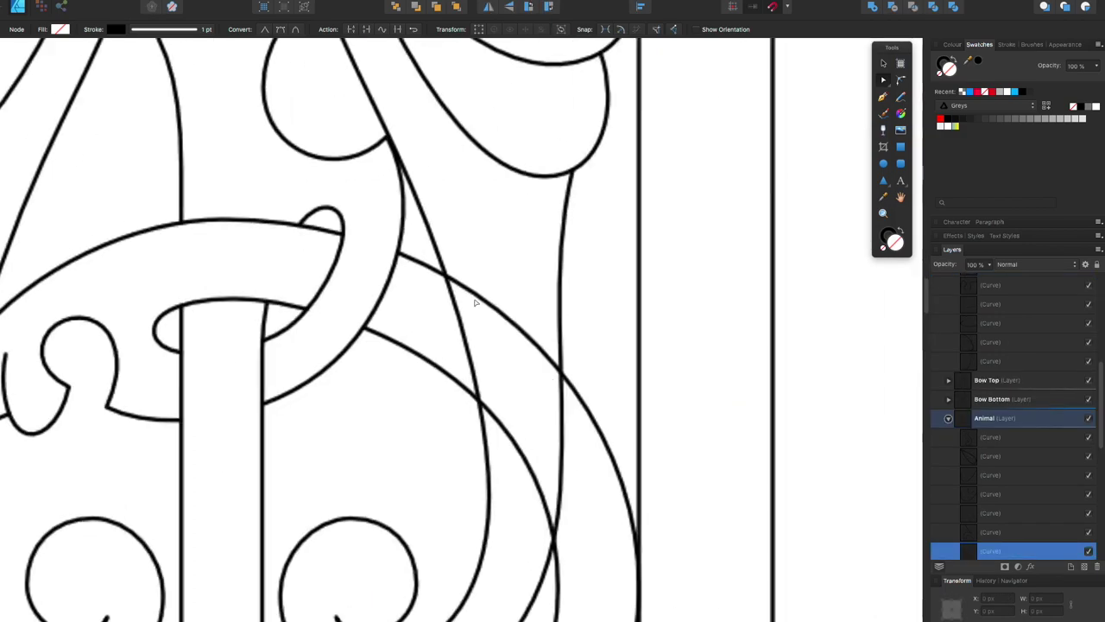
{"action": "scroll", "coordinate": [440, 286], "scroll_direction": "up", "scroll_amount": 6}
{"action": "left_click", "coordinate": [537, 497]}
{"action": "scroll", "coordinate": [537, 496], "scroll_direction": "down", "scroll_amount": 5}
{"action": "scroll", "coordinate": [581, 216], "scroll_direction": "right", "scroll_amount": 3}
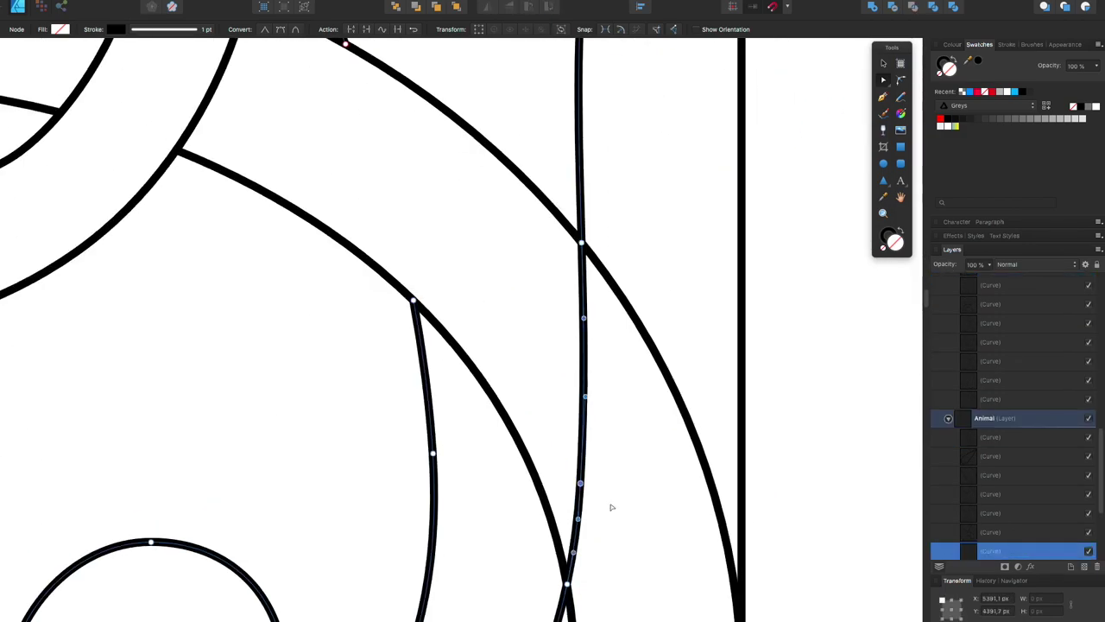
{"action": "key", "text": "super+0"}
{"action": "left_click", "coordinate": [1040, 321]}
Step: Duplicate the Ink layer, give its lines a red stroke and set opacity to 50%
{"action": "key", "text": "super+j"}
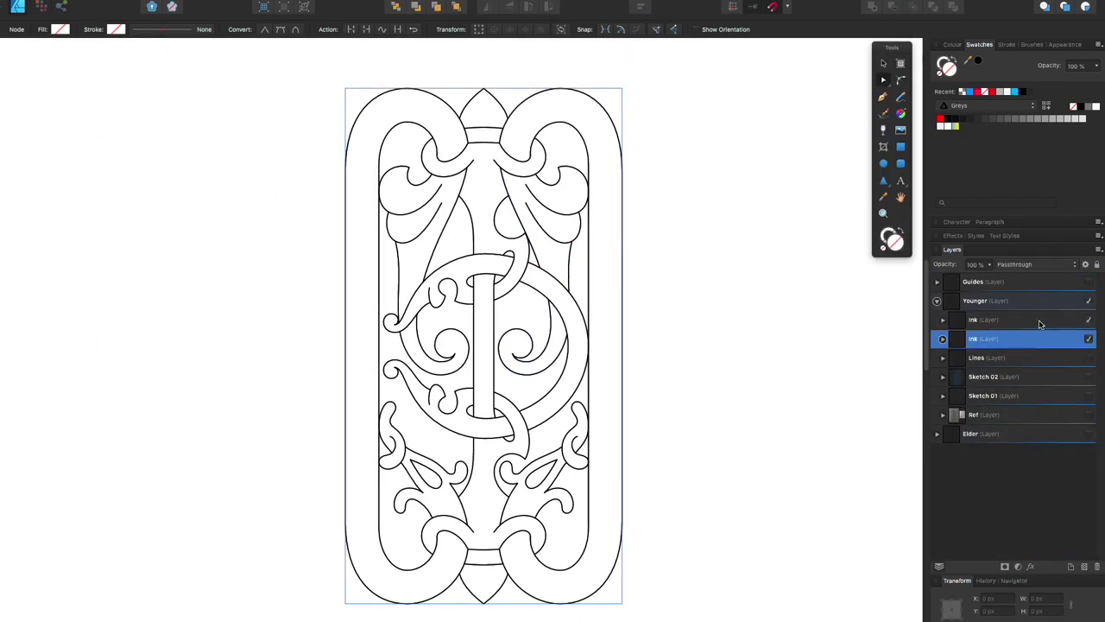
{"action": "key", "text": "v"}
{"action": "left_click", "coordinate": [991, 90]}
{"action": "key", "text": "5"}
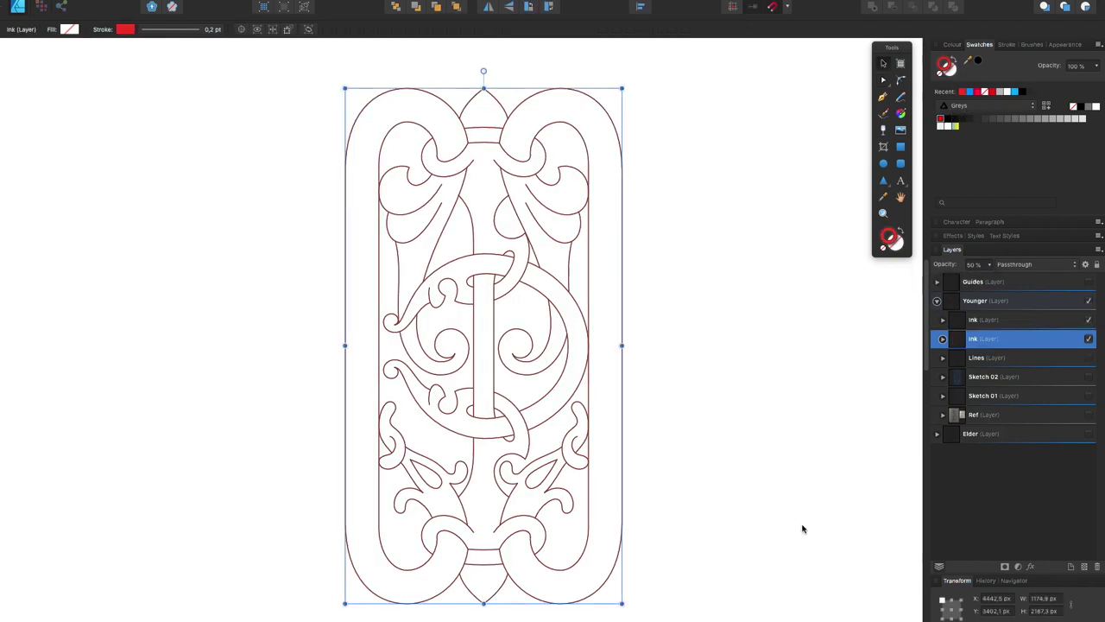
Step: Turn the right outer loop and the top pointed shape from outlines into fills
{"action": "key", "text": "a"}
{"action": "mouse_move", "coordinate": [261, 52]}
{"action": "left_mouse_down"}
{"action": "mouse_move", "coordinate": [690, 620]}
{"action": "mouse_move", "coordinate": [690, 604]}
{"action": "left_mouse_up"}
{"action": "left_click", "coordinate": [690, 510]}
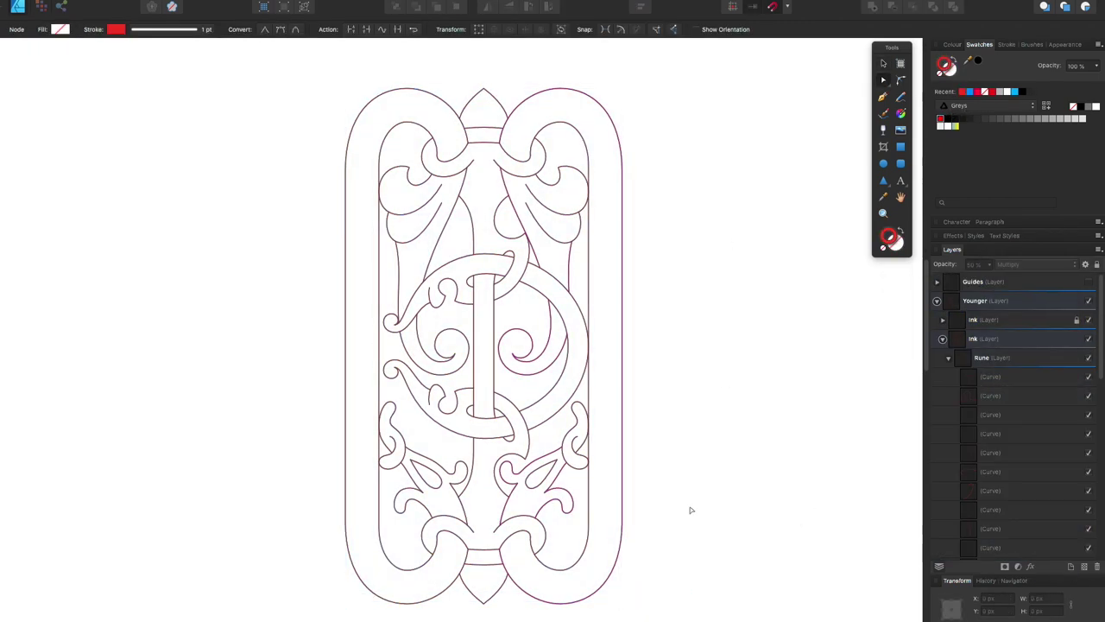
{"action": "left_click", "coordinate": [576, 208]}
{"action": "left_click", "coordinate": [508, 184]}
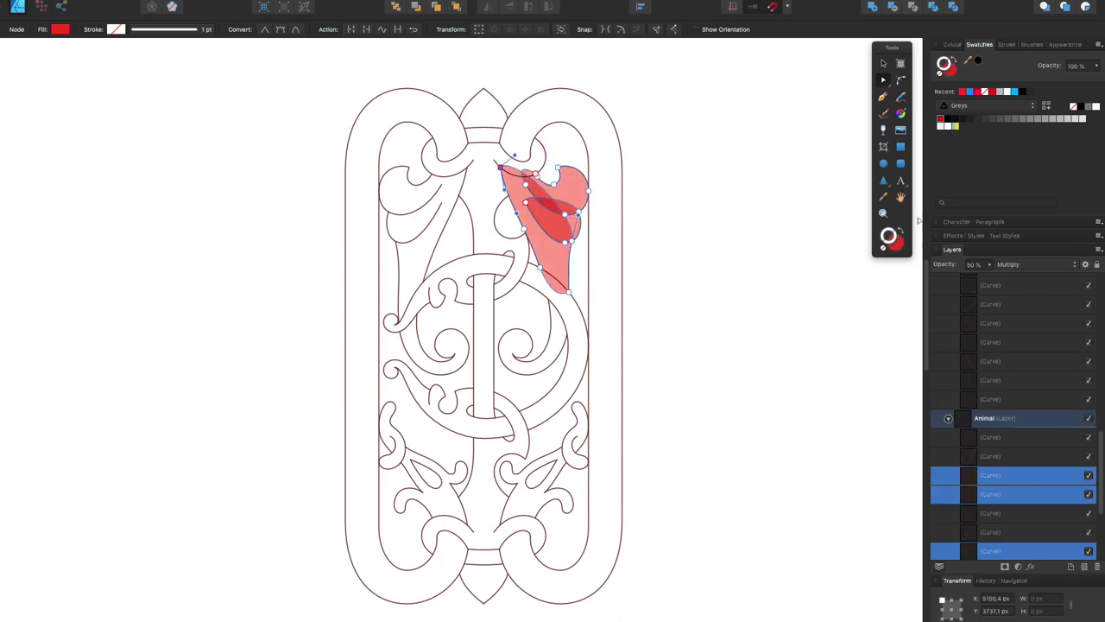
{"action": "left_click", "coordinate": [564, 121], "text": "shift"}
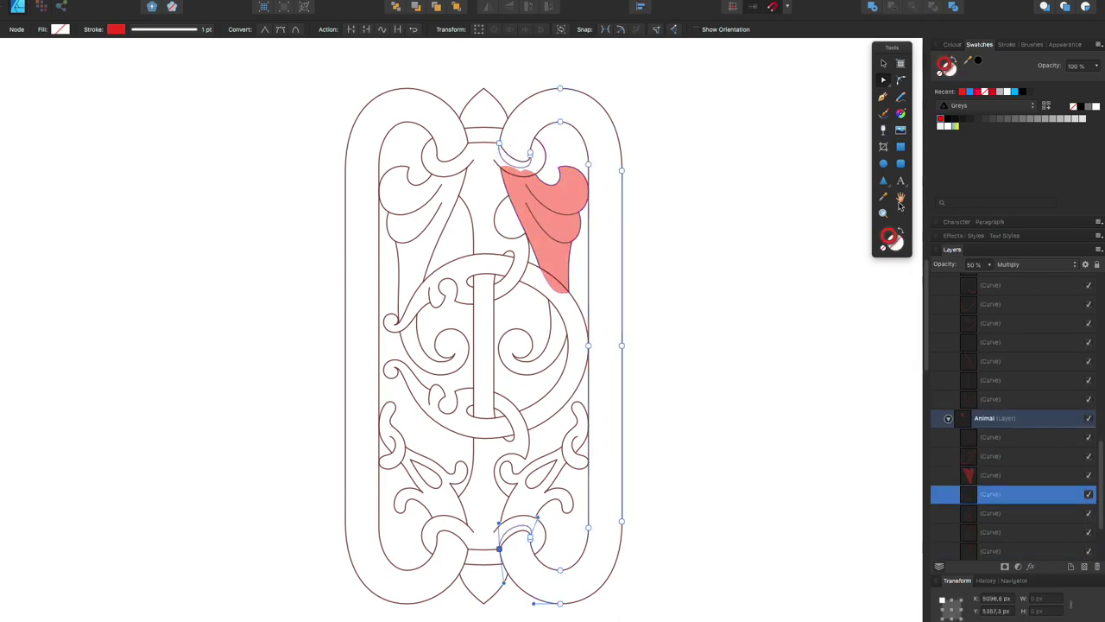
{"action": "key", "text": "shift+x"}
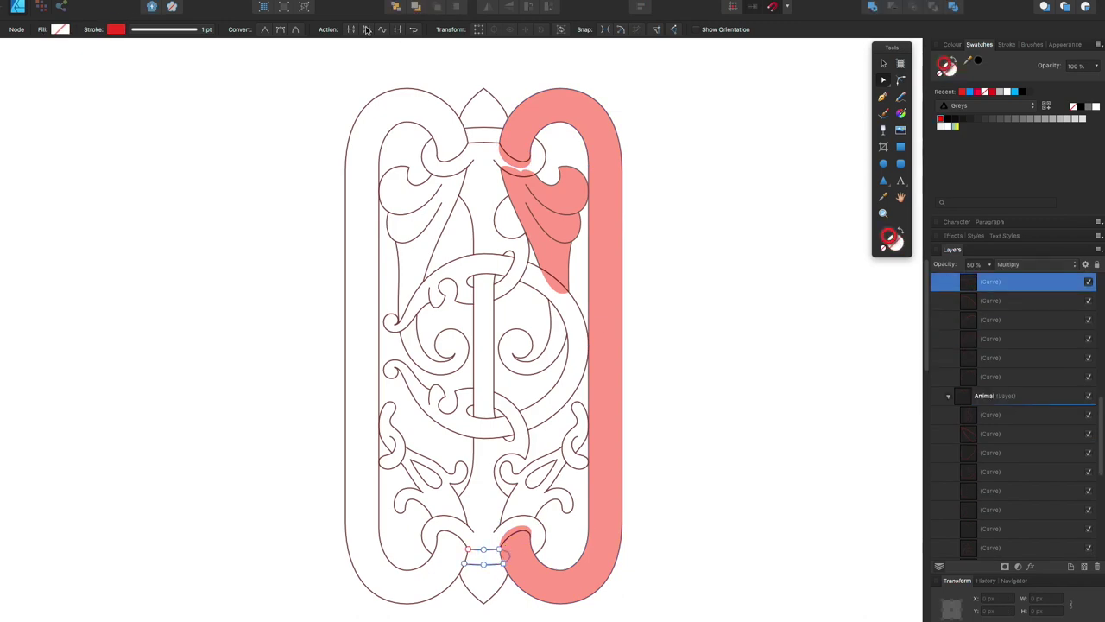
{"action": "key", "text": "shift+x"}
{"action": "left_click", "coordinate": [518, 133]}
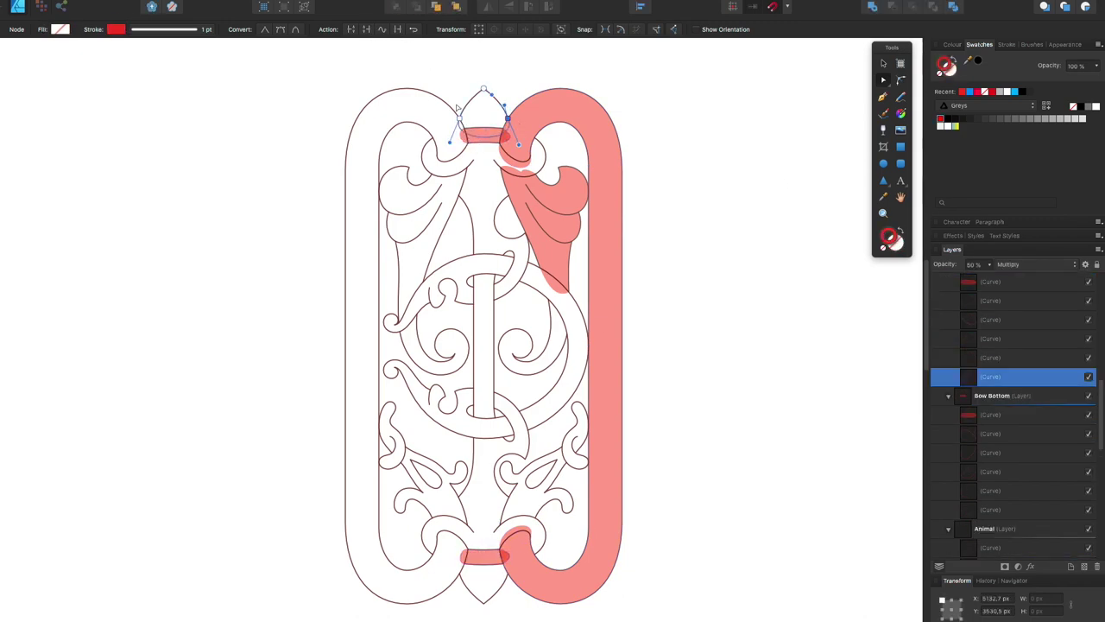
{"action": "key", "text": "shift+x"}
{"action": "key", "text": "shift+x"}
Step: Fill the bottom pointed shape and small right curl, and close the lower-right leaf curve
{"action": "left_click", "coordinate": [569, 449]}
{"action": "scroll", "coordinate": [562, 394], "scroll_direction": "up", "scroll_amount": 5}
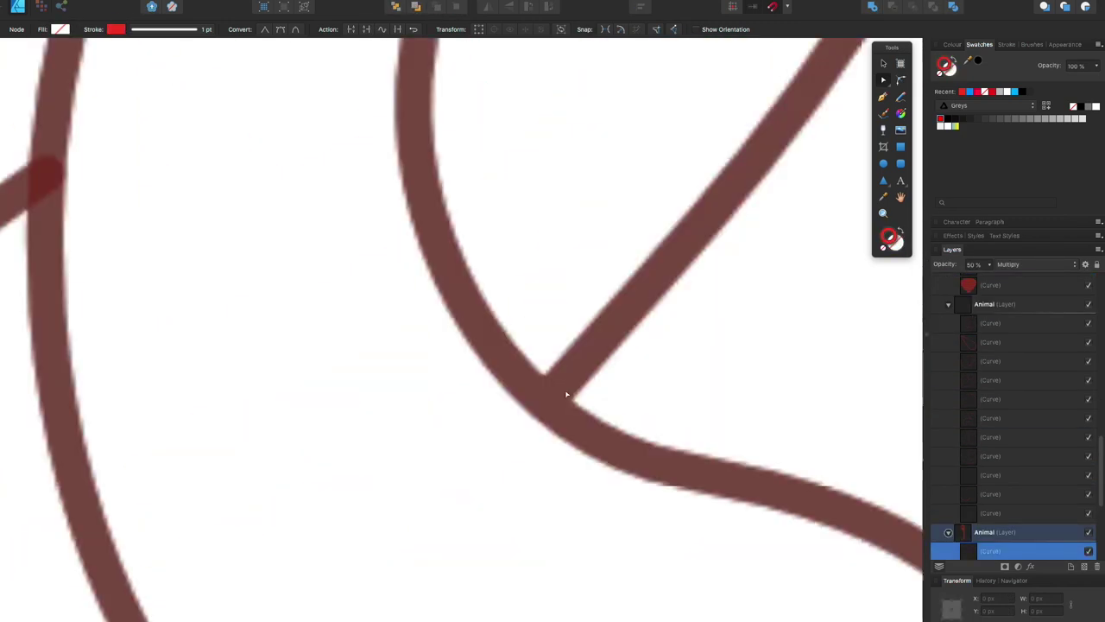
{"action": "scroll", "coordinate": [535, 360], "scroll_direction": "down", "scroll_amount": 5}
{"action": "scroll", "coordinate": [605, 520], "scroll_direction": "up", "scroll_amount": 1}
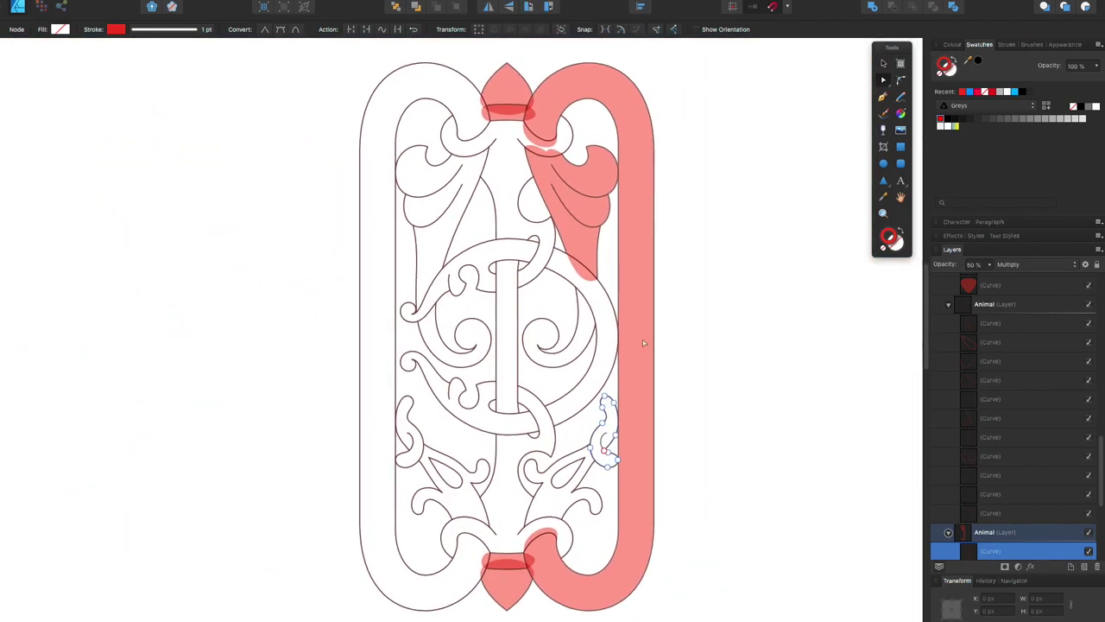
{"action": "key", "text": "shift+x"}
{"action": "left_click", "coordinate": [587, 450]}
{"action": "left_click", "coordinate": [369, 30]}
{"action": "left_click", "coordinate": [902, 235]}
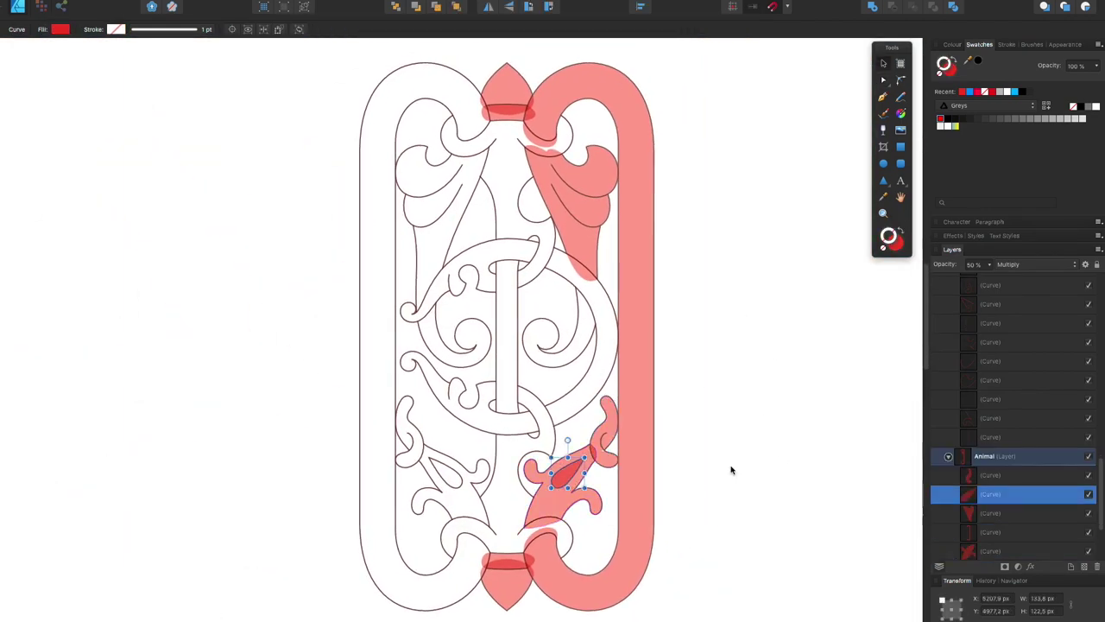
{"action": "double_click", "coordinate": [577, 334]}
{"action": "key", "text": "v"}
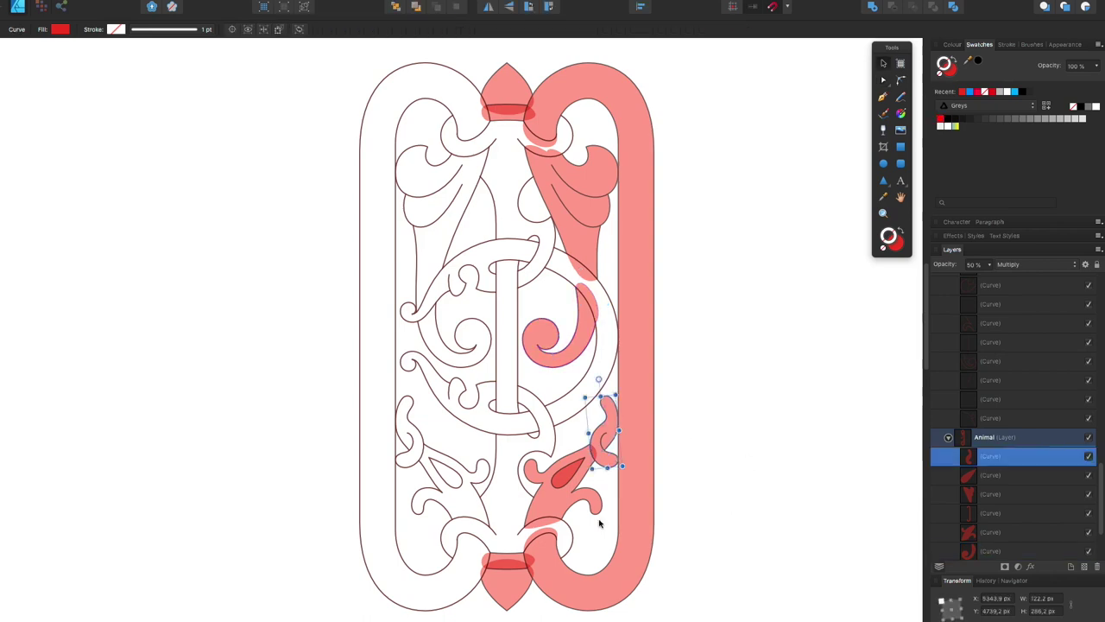
{"action": "left_click", "coordinate": [599, 522]}
Step: Duplicate the Animal layer, flip the copy horizontally and place it in the left half
{"action": "left_click", "coordinate": [628, 583]}
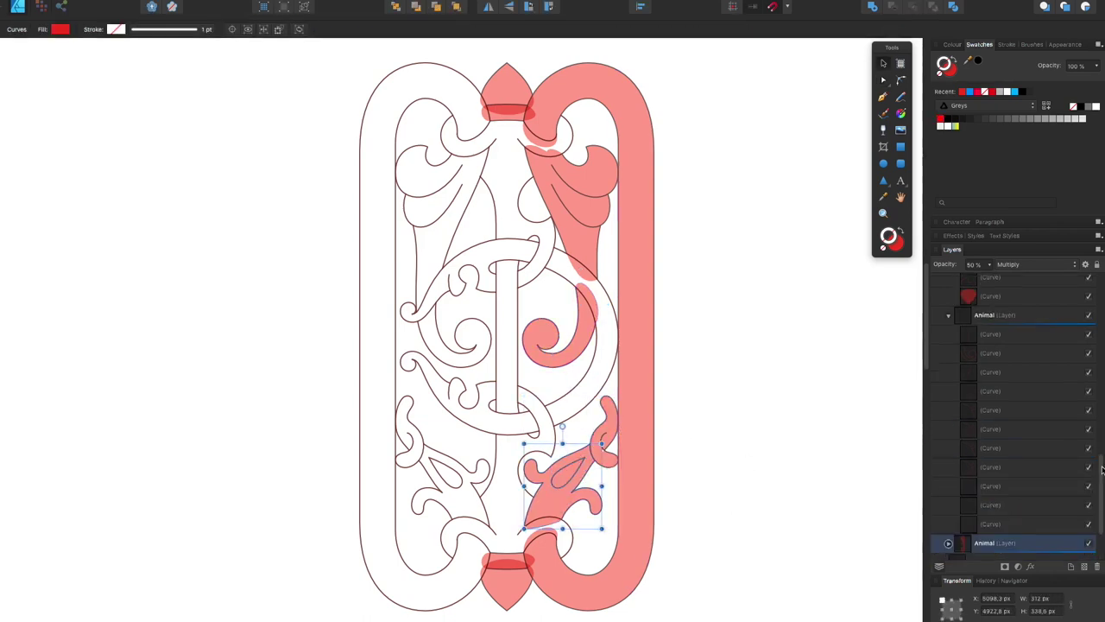
{"action": "key", "text": "super+j"}
{"action": "left_click_drag", "start_coordinate": [639, 529], "coordinate": [449, 528]}
{"action": "right_click", "coordinate": [440, 466]}
{"action": "left_click", "coordinate": [587, 616]}
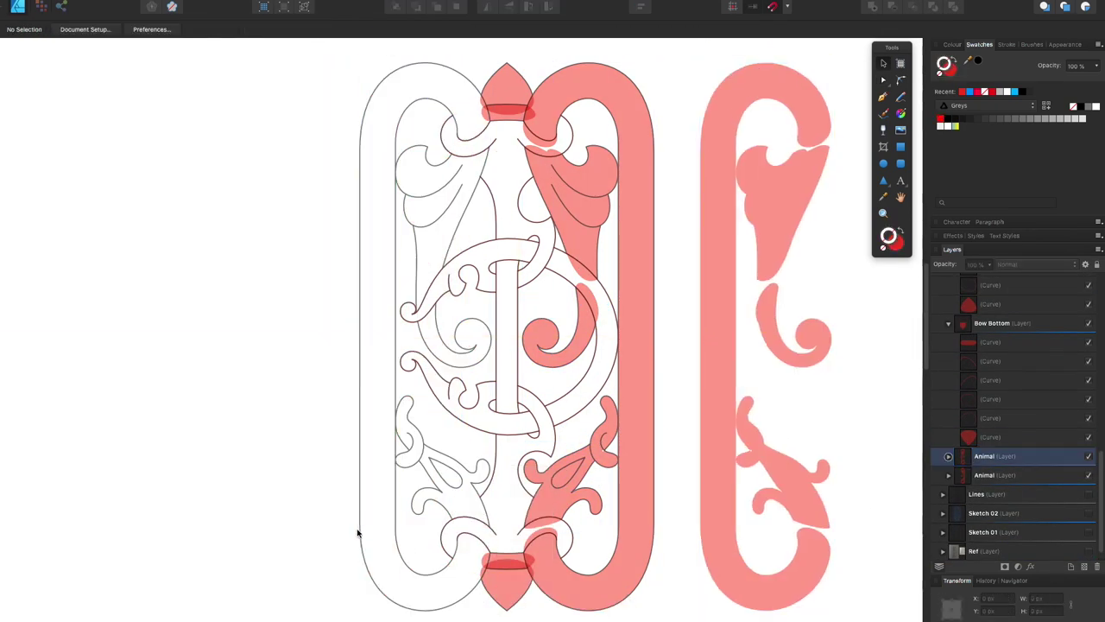
{"action": "left_click_drag", "start_coordinate": [360, 530], "coordinate": [522, 570]}
Step: Undo and delete the mirrored left-half copy, then draw and close a new curve
{"action": "key", "text": "super+z"}
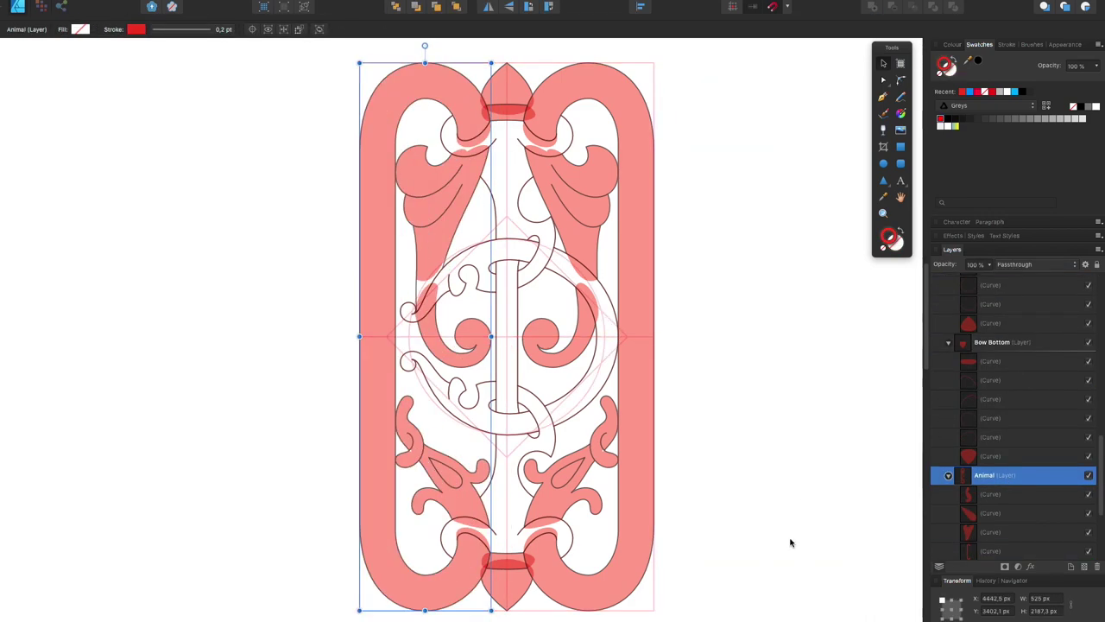
{"action": "key", "text": "Delete"}
{"action": "key", "text": "p"}
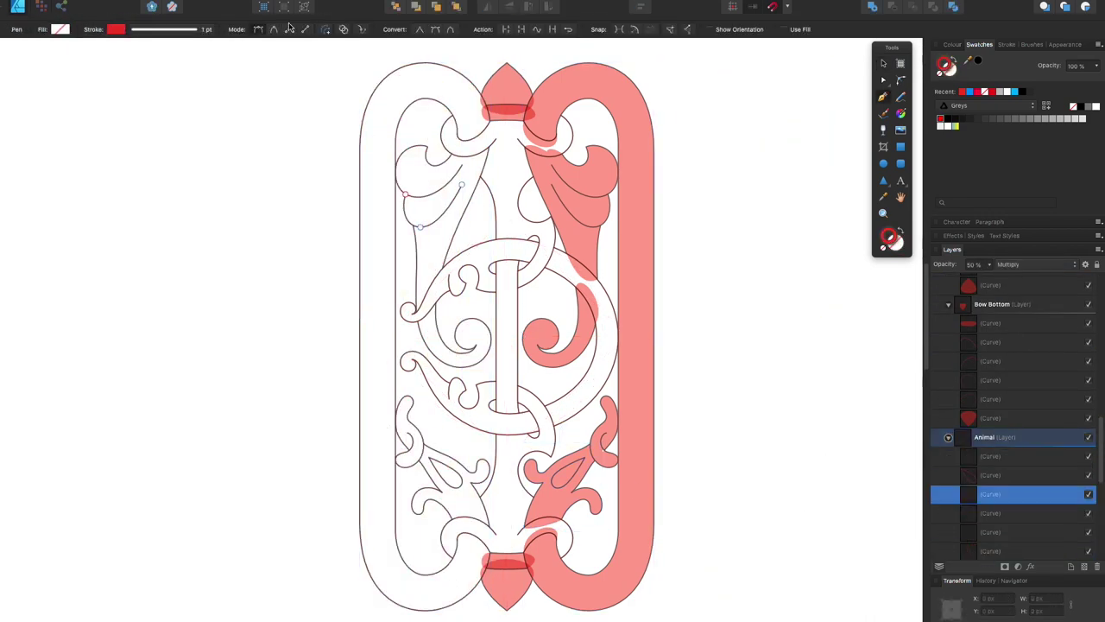
{"action": "key", "text": "Escape"}
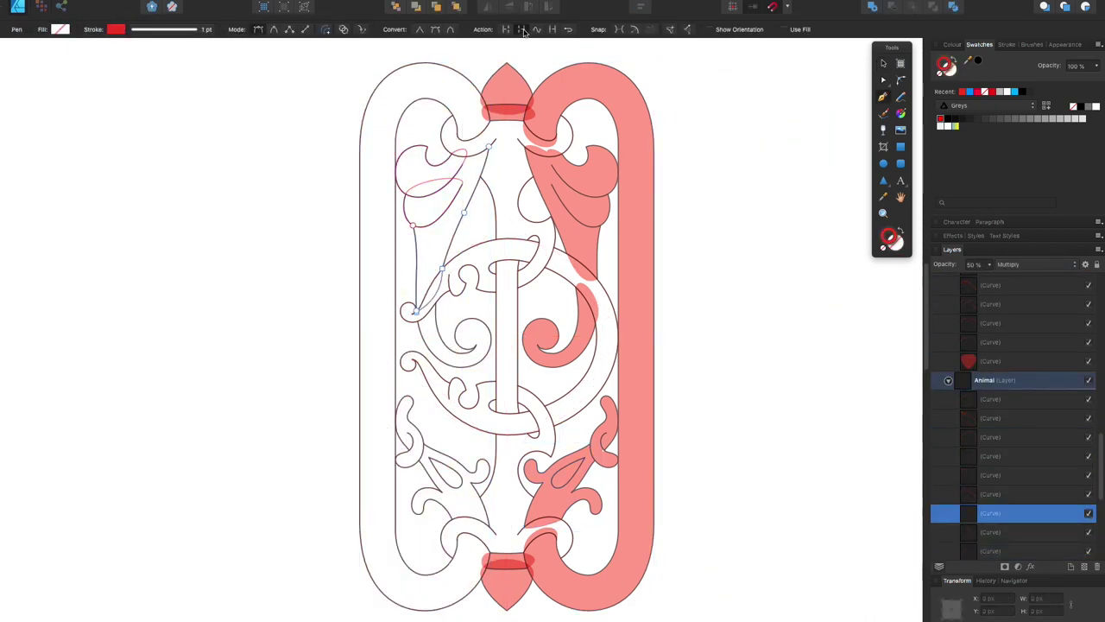
{"action": "left_click", "coordinate": [523, 31]}
Step: Convert the left outer loop and the next left-side curve from outlines into fills
{"action": "key", "text": "a"}
{"action": "left_click", "coordinate": [436, 102]}
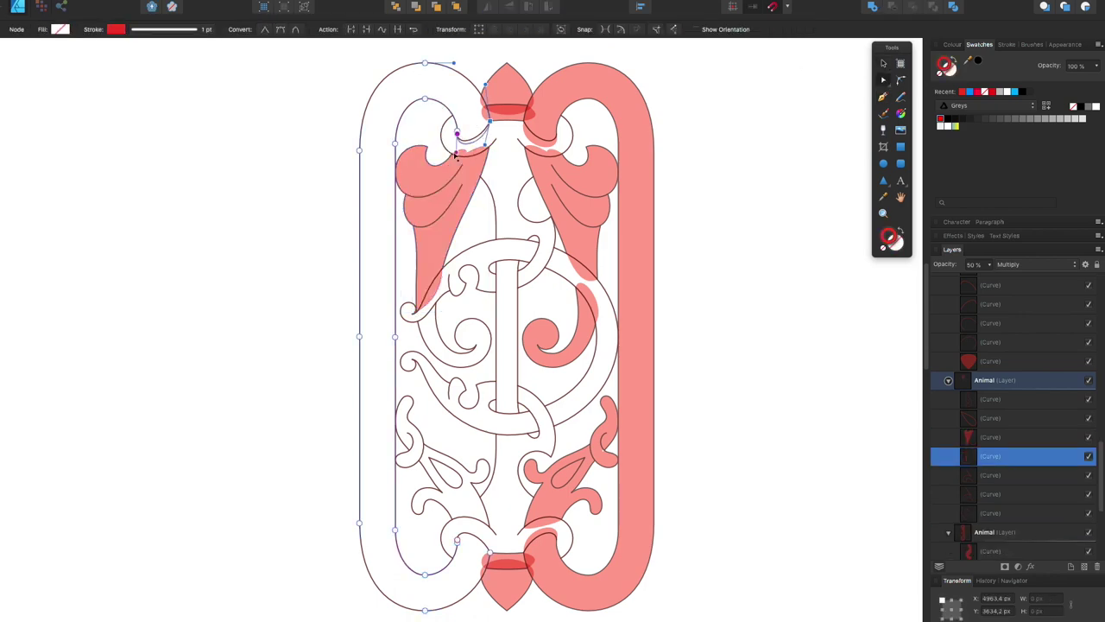
{"action": "key", "text": "shift+x"}
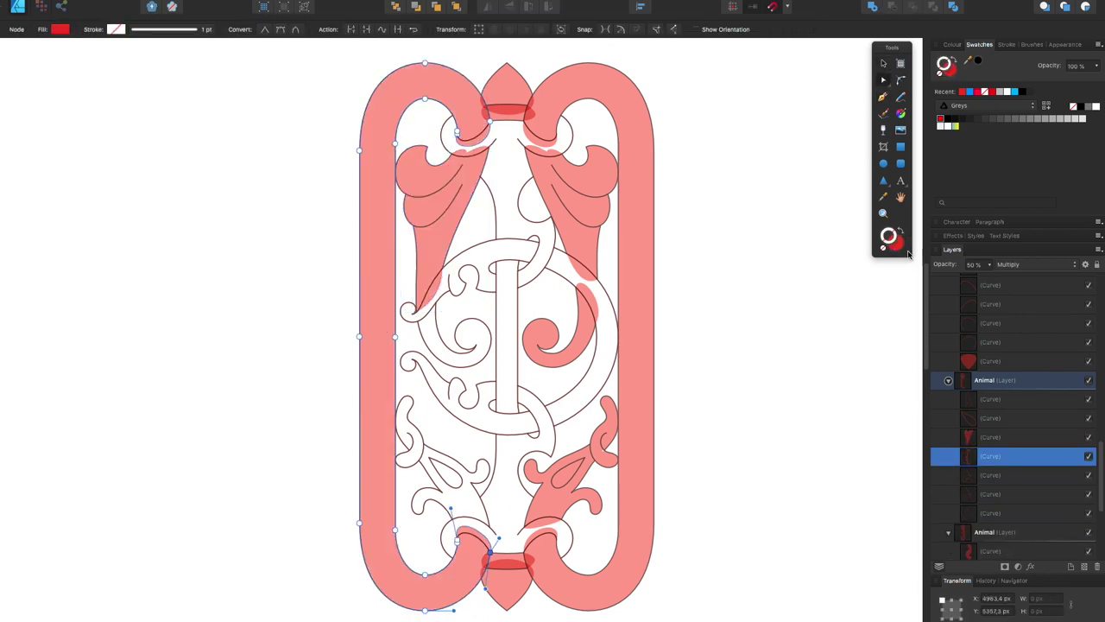
{"action": "left_click", "coordinate": [406, 427]}
{"action": "scroll", "coordinate": [422, 435], "scroll_direction": "up", "scroll_amount": 3}
{"action": "scroll", "coordinate": [410, 501], "scroll_direction": "down", "scroll_amount": 3}
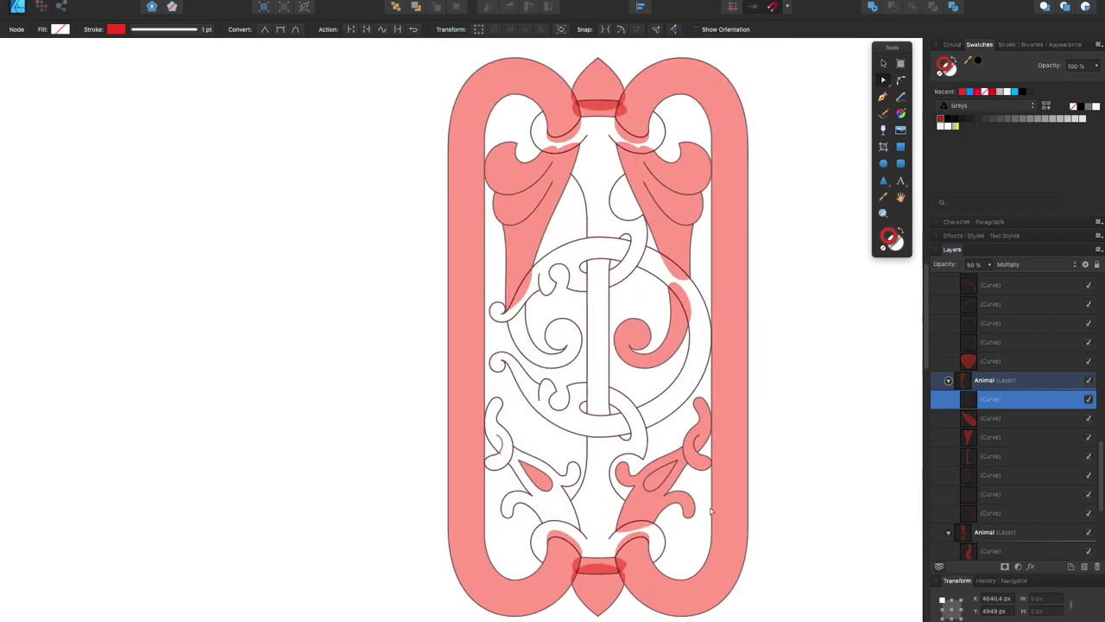
{"action": "key", "text": "shift+x"}
Step: Join the small curves and bottom centre curves, then close and fill the centre connector
{"action": "scroll", "coordinate": [413, 453], "scroll_direction": "up", "scroll_amount": 3}
{"action": "left_click", "coordinate": [636, 365]}
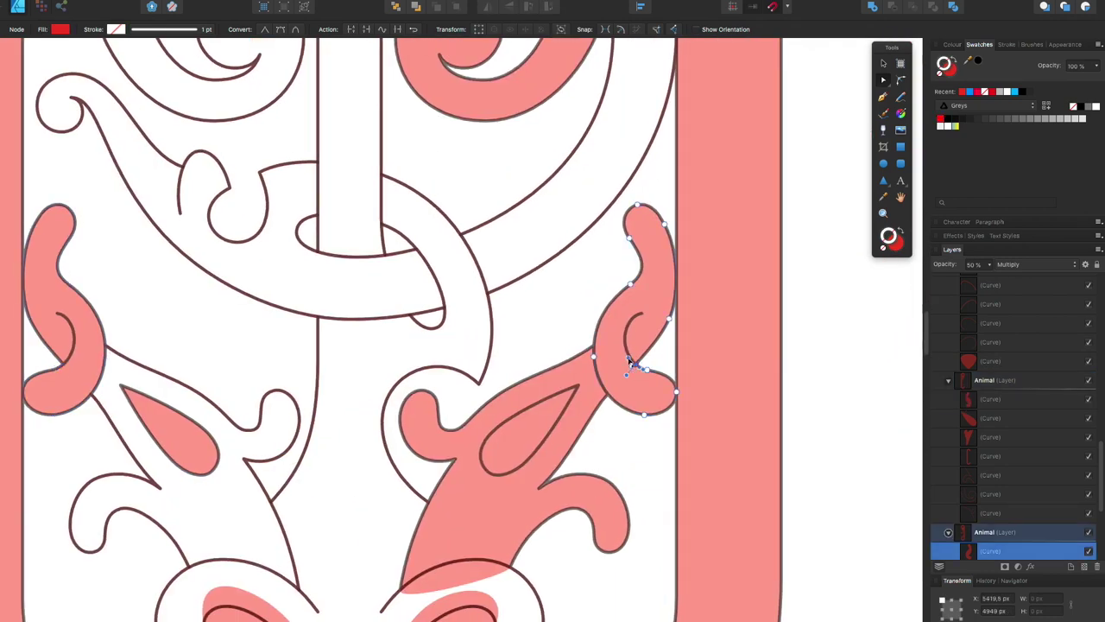
{"action": "scroll", "coordinate": [671, 390], "scroll_direction": "down", "scroll_amount": 3}
{"action": "left_click", "coordinate": [462, 478], "text": "shift"}
{"action": "key", "text": "ctrl+k"}
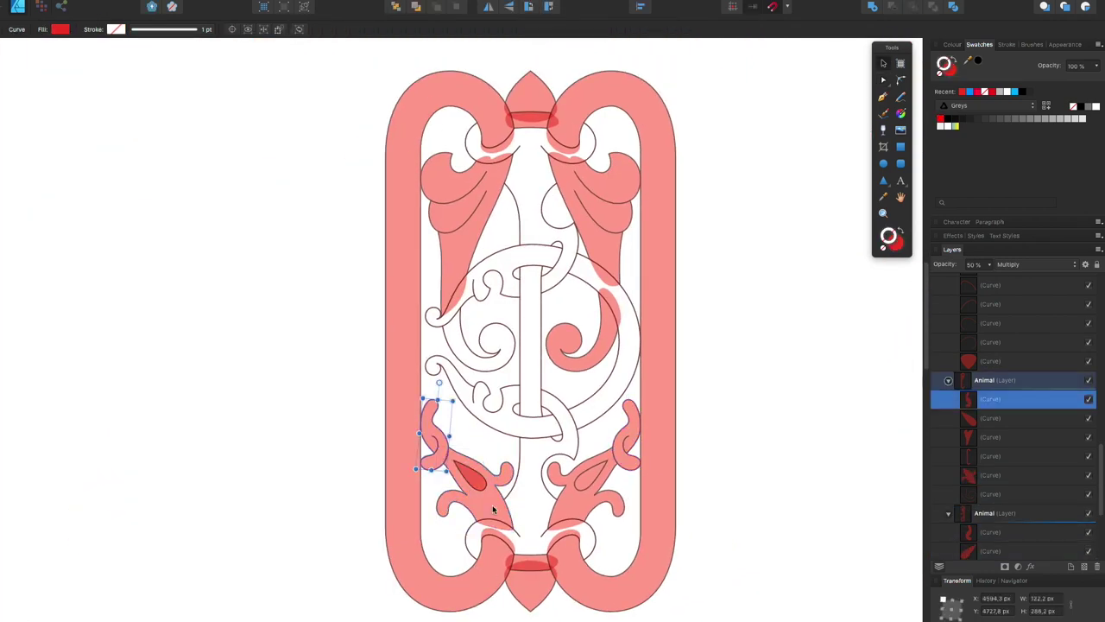
{"action": "key", "text": "v"}
{"action": "key", "text": "a"}
{"action": "left_click", "coordinate": [563, 563]}
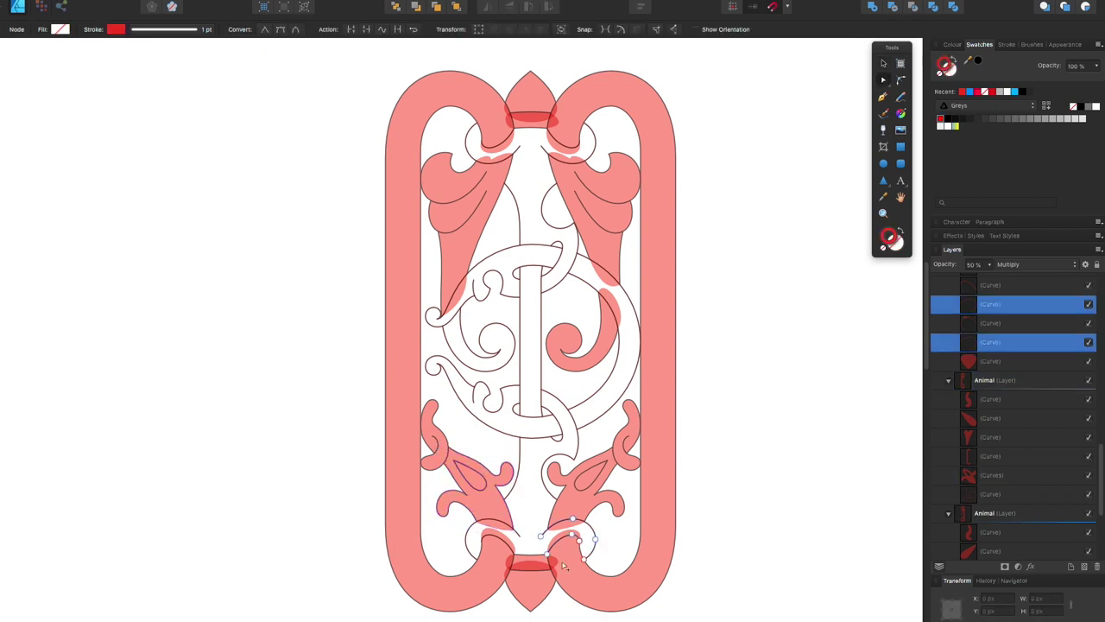
{"action": "key", "text": "ctrl+k"}
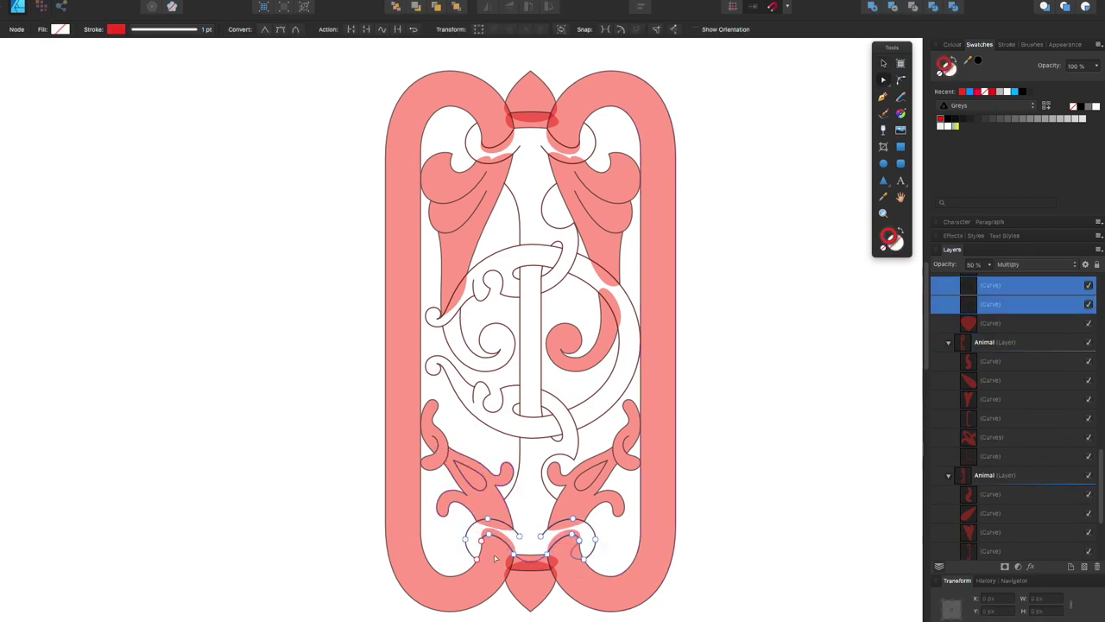
{"action": "left_click", "coordinate": [553, 411]}
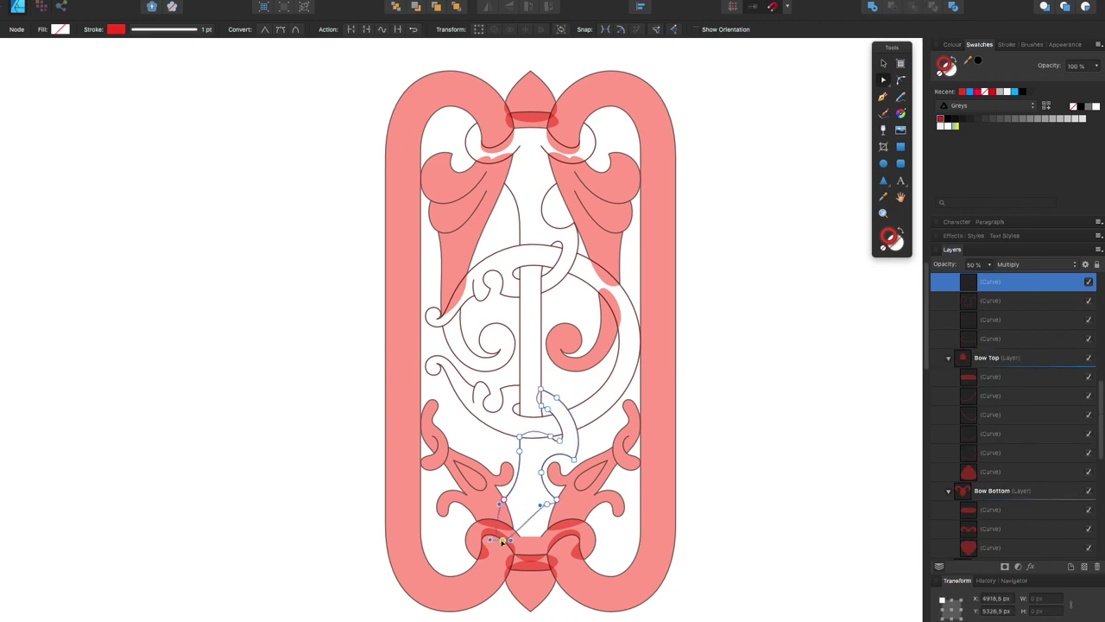
{"action": "left_click_drag", "start_coordinate": [502, 541], "coordinate": [535, 543]}
{"action": "key", "text": "shift+x"}
Step: Select the top bow curves and centre stem, and merge two lower-left curves
{"action": "left_click", "coordinate": [804, 187]}
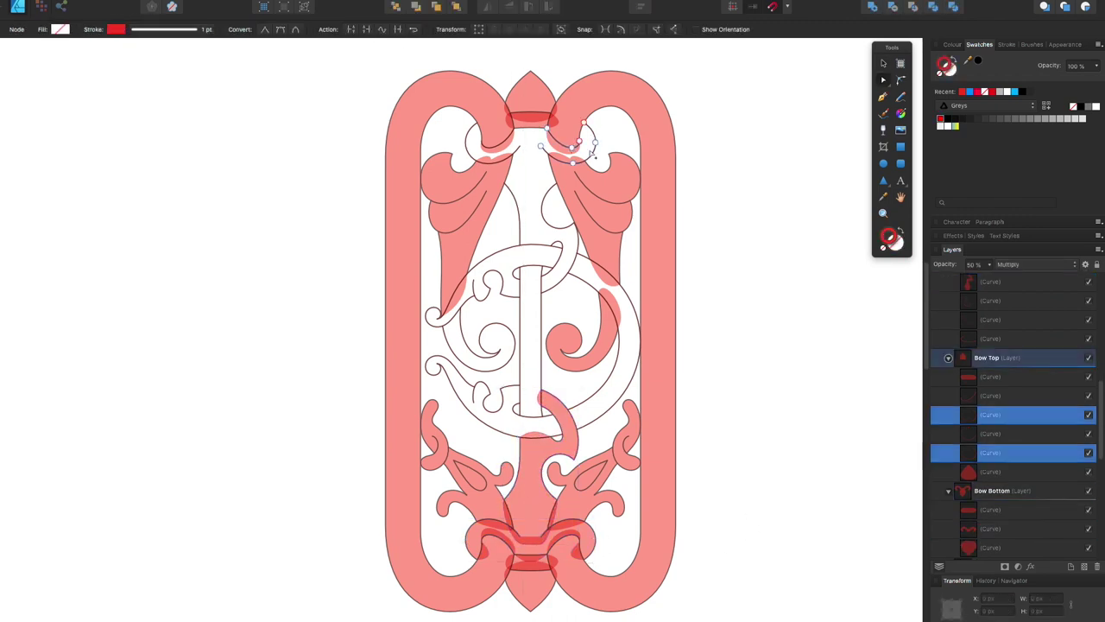
{"action": "left_click", "coordinate": [589, 135], "text": "shift"}
{"action": "left_click", "coordinate": [516, 204]}
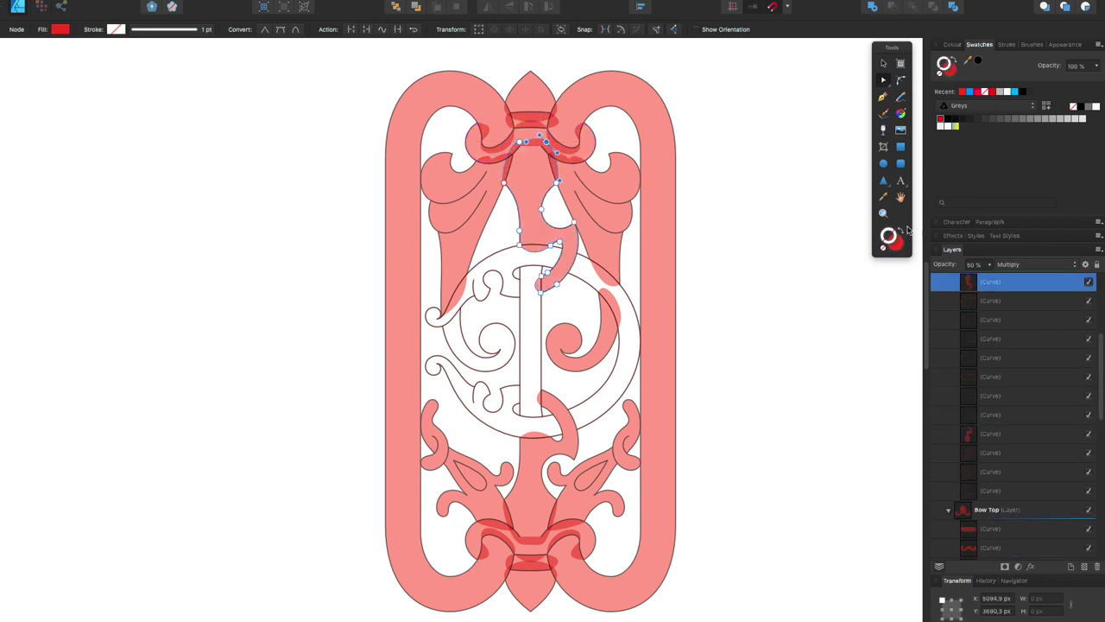
{"action": "left_click", "coordinate": [466, 406]}
{"action": "left_click", "coordinate": [506, 445], "text": "shift"}
{"action": "left_click", "coordinate": [501, 440]}
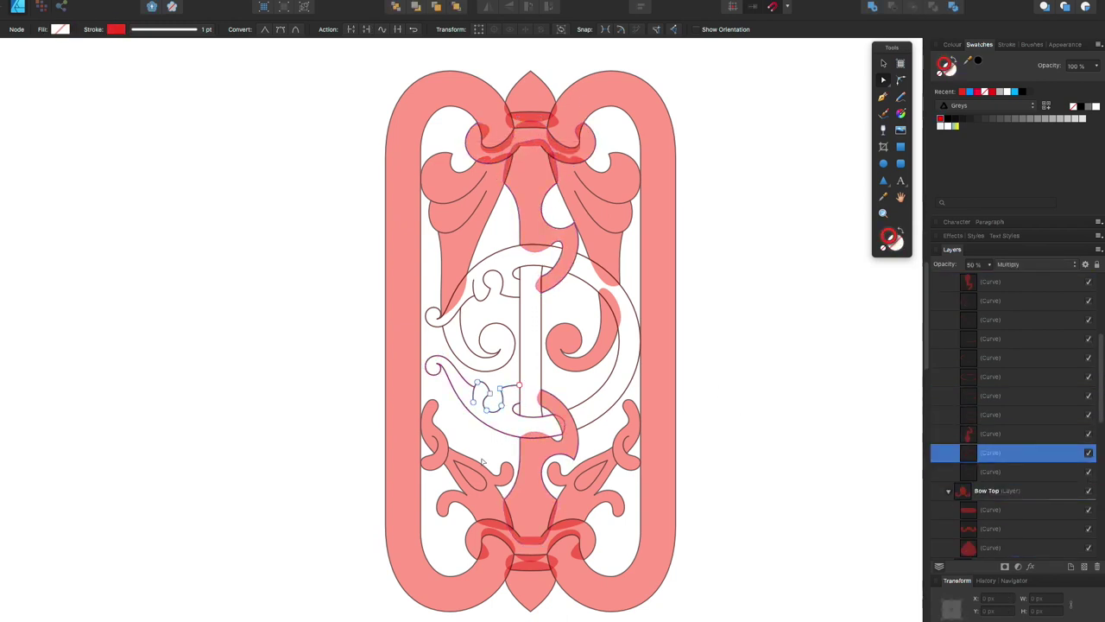
{"action": "left_click", "coordinate": [526, 398]}
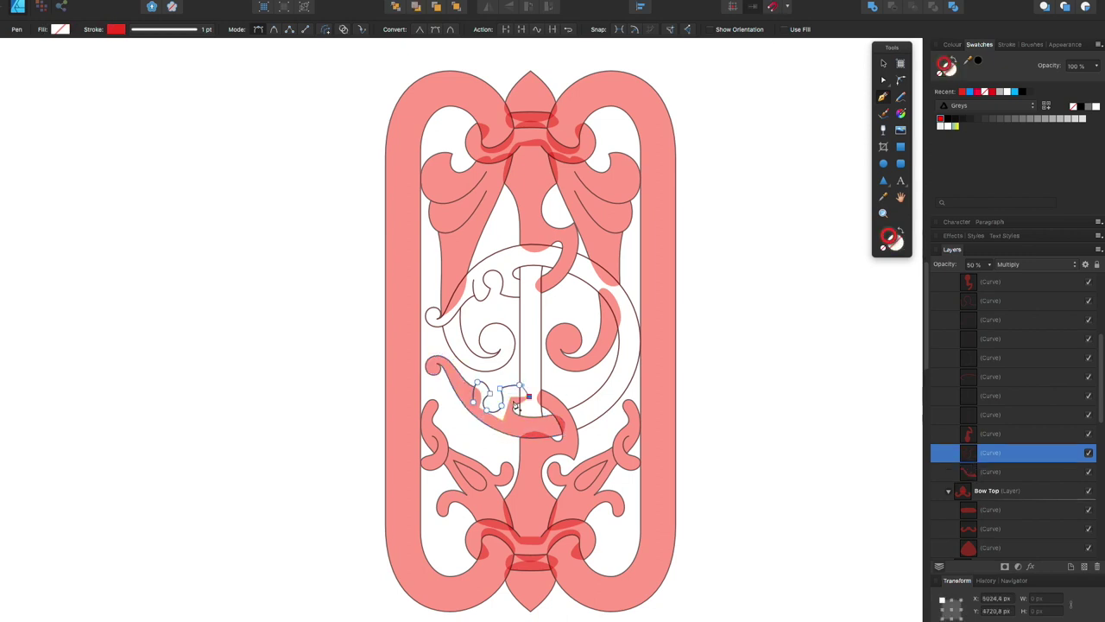
Step: Edit the nodes of the upper-left inner curl, upper outline curve and tall inner curve
{"action": "key", "text": "a"}
{"action": "left_click", "coordinate": [480, 339]}
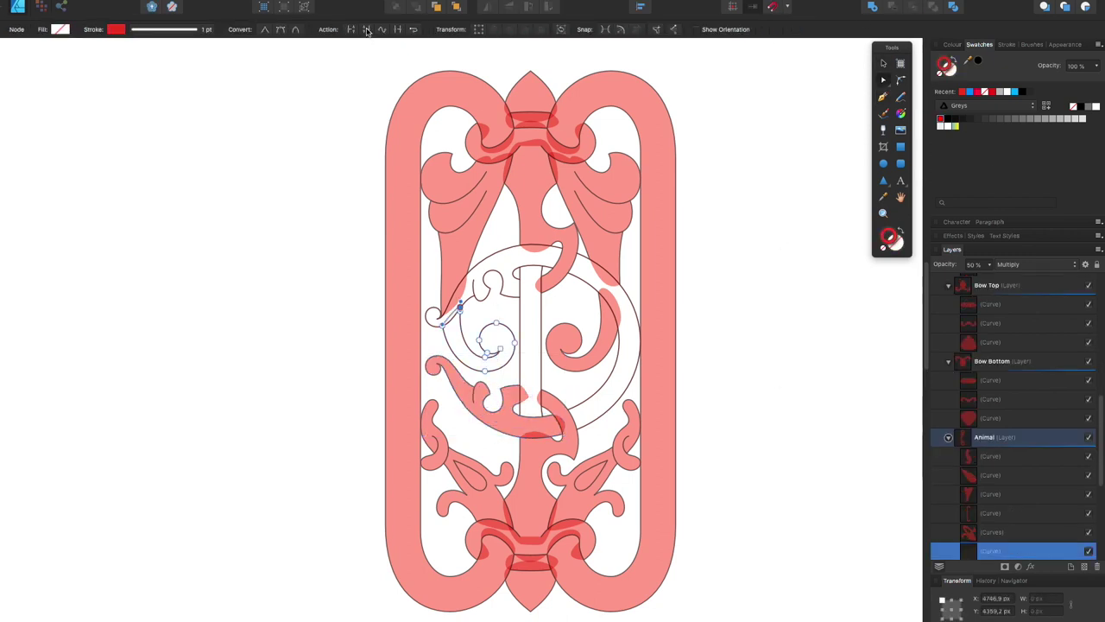
{"action": "left_click", "coordinate": [515, 275]}
{"action": "key", "text": "p"}
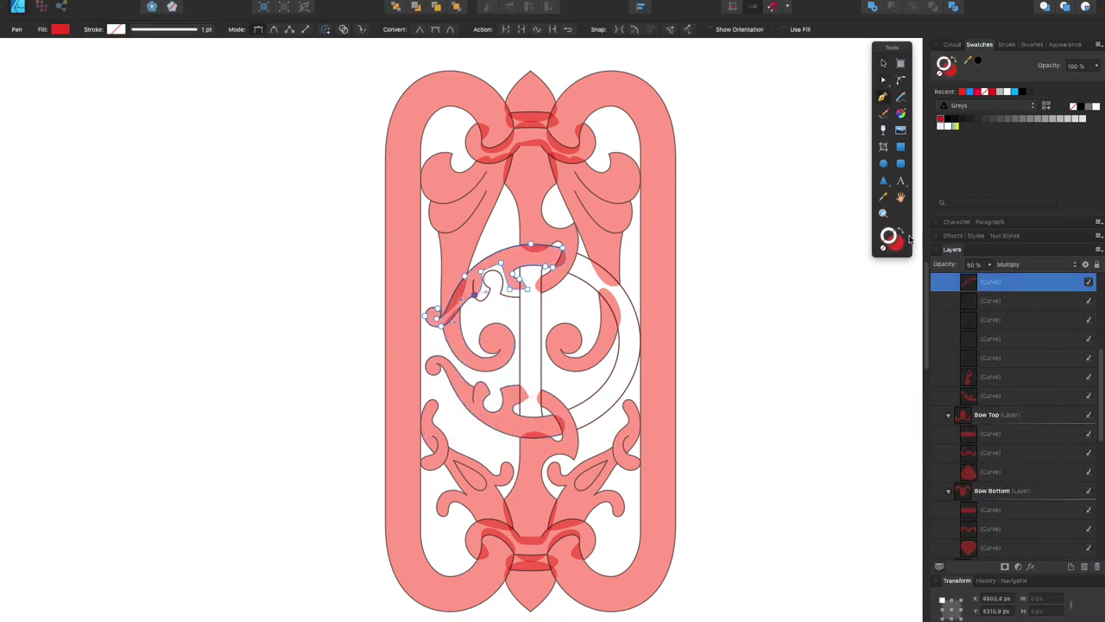
{"action": "left_click", "coordinate": [536, 417]}
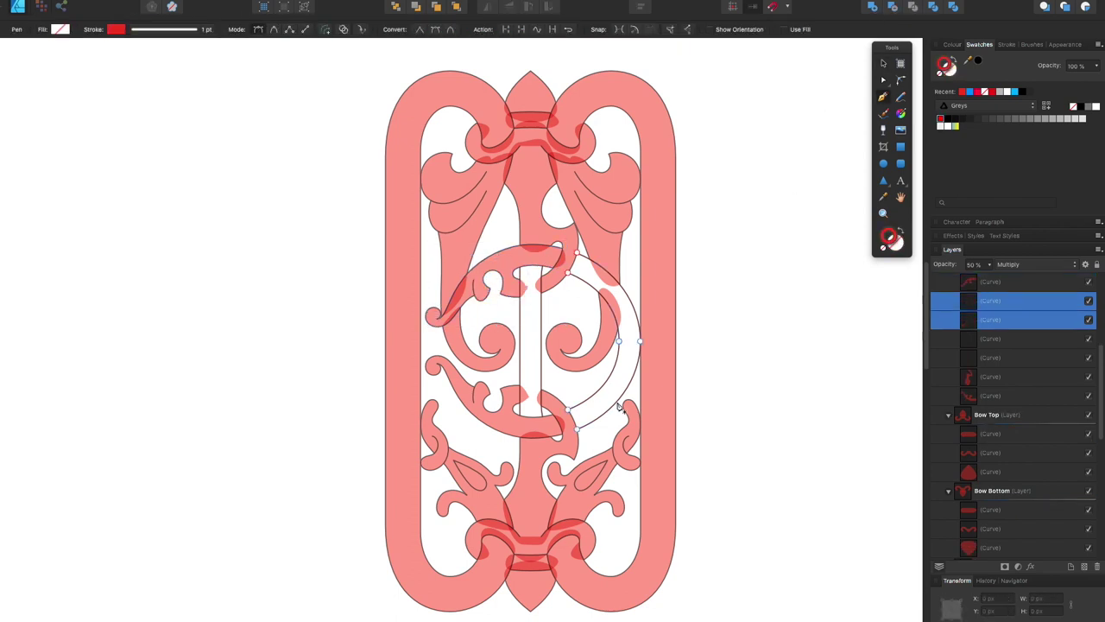
{"action": "key", "text": "v"}
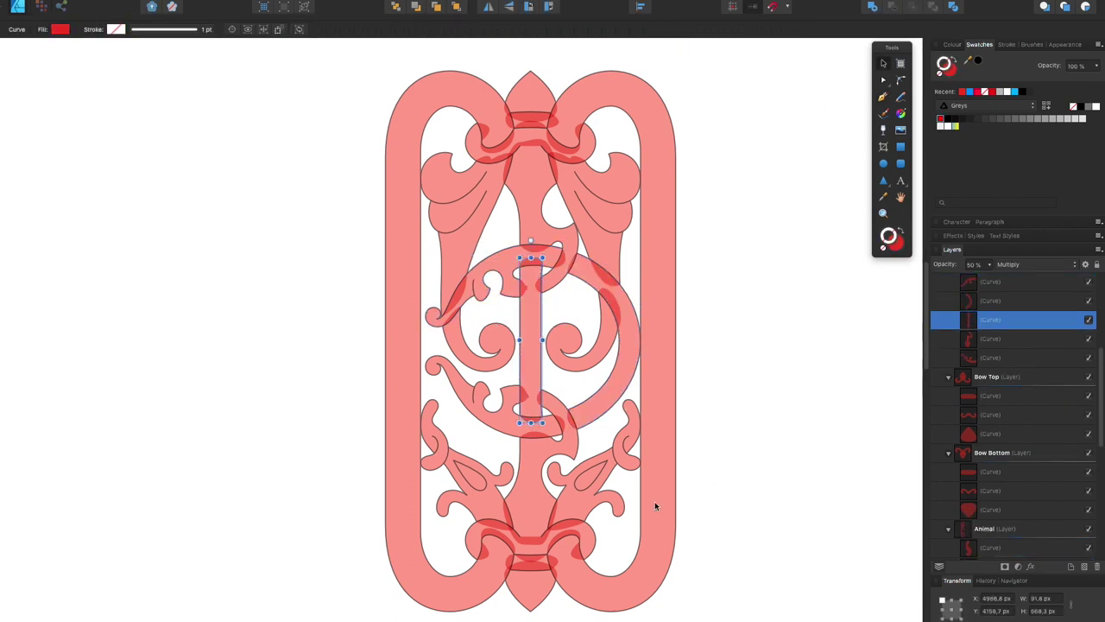
Step: Merge the bottom bow with an adjacent curve after checking the arcs and left inner curl
{"action": "left_click", "coordinate": [629, 345]}
{"action": "left_click", "coordinate": [468, 356]}
{"action": "left_click", "coordinate": [575, 247]}
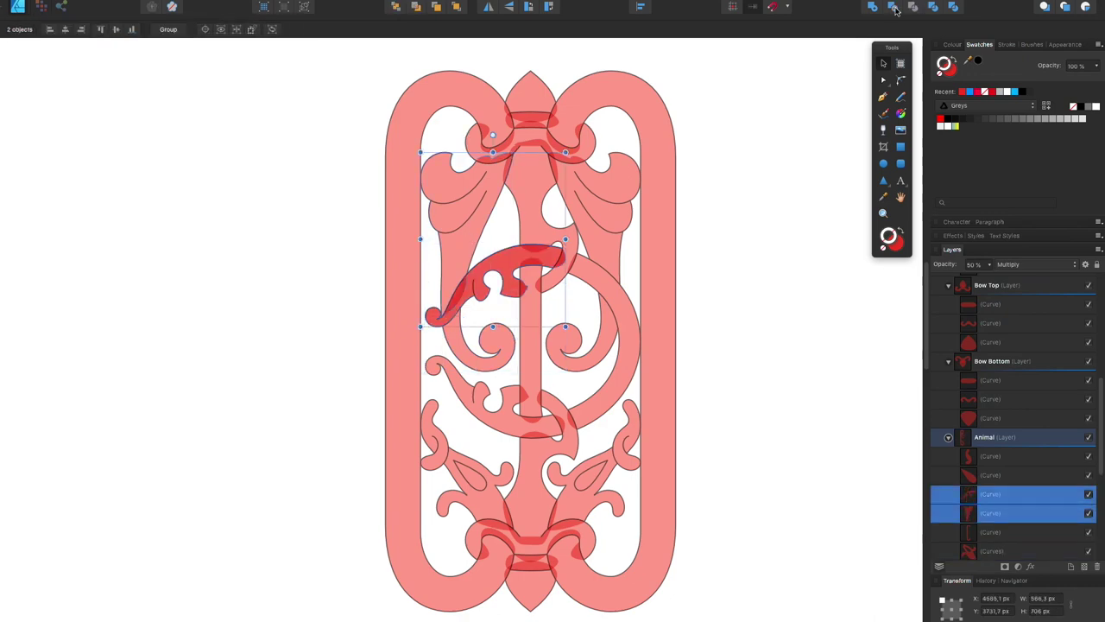
{"action": "left_click", "coordinate": [530, 544]}
{"action": "left_click", "coordinate": [483, 470], "text": "shift"}
{"action": "left_click", "coordinate": [908, 11]}
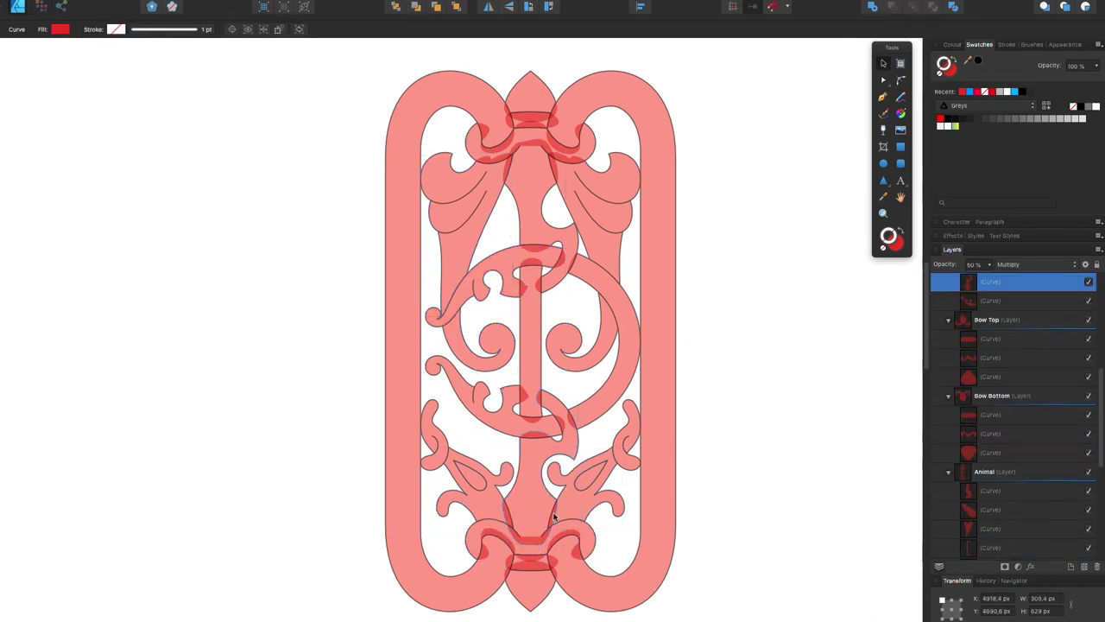
{"action": "left_click", "coordinate": [505, 509]}
{"action": "key", "text": "a"}
{"action": "scroll", "coordinate": [517, 535], "scroll_direction": "up", "scroll_amount": 3}
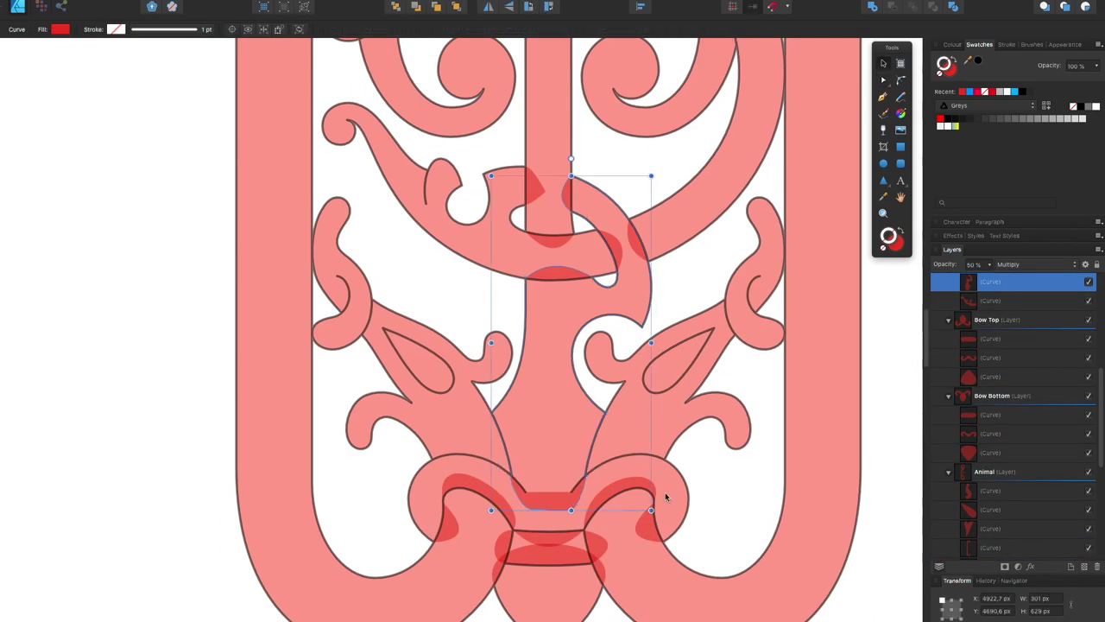
Step: Subtract one curve from the stem shape
{"action": "left_click", "coordinate": [664, 496], "text": "shift"}
{"action": "scroll", "coordinate": [665, 496], "scroll_direction": "up", "scroll_amount": 5}
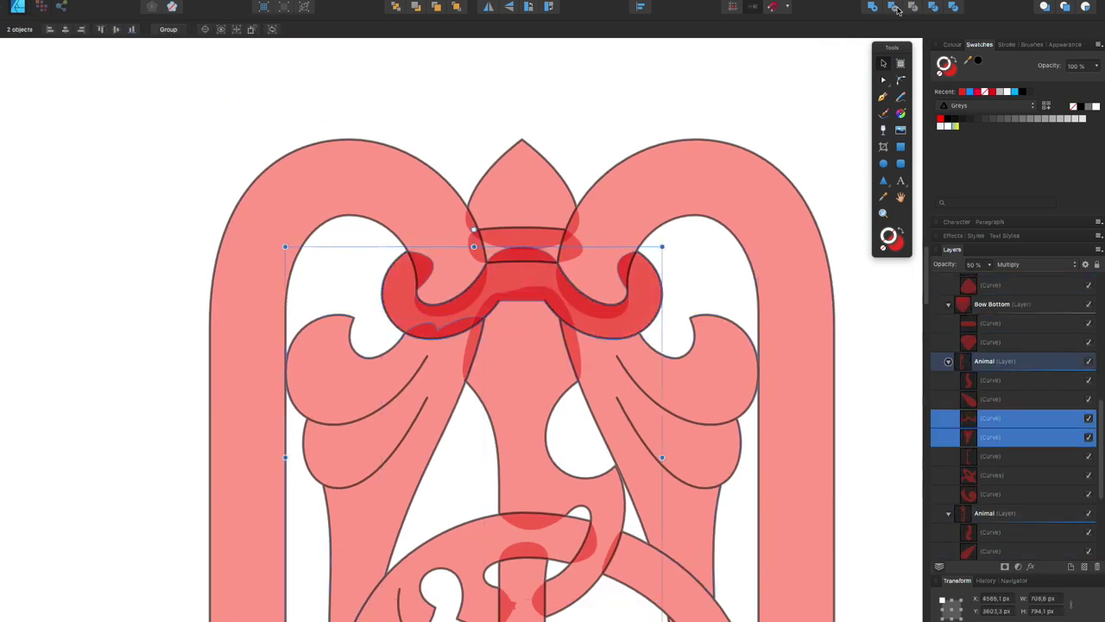
{"action": "left_click", "coordinate": [895, 7]}
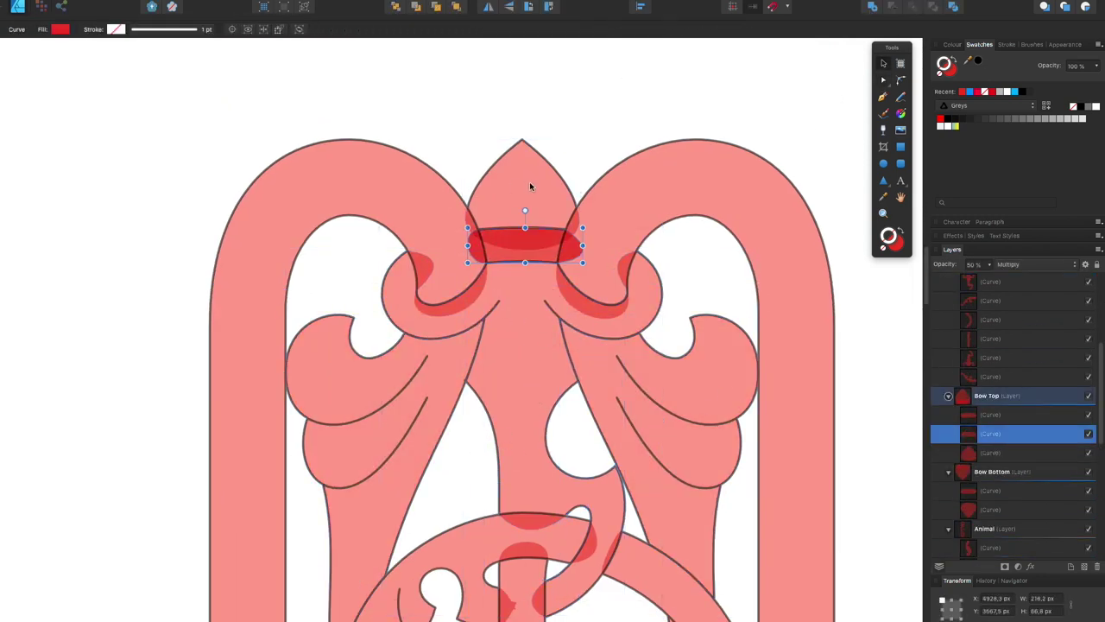
Step: Reshape the right loop's swoosh curve where it meets the central bow
{"action": "left_click", "coordinate": [530, 320]}
{"action": "left_click", "coordinate": [547, 180]}
{"action": "left_click", "coordinate": [640, 263]}
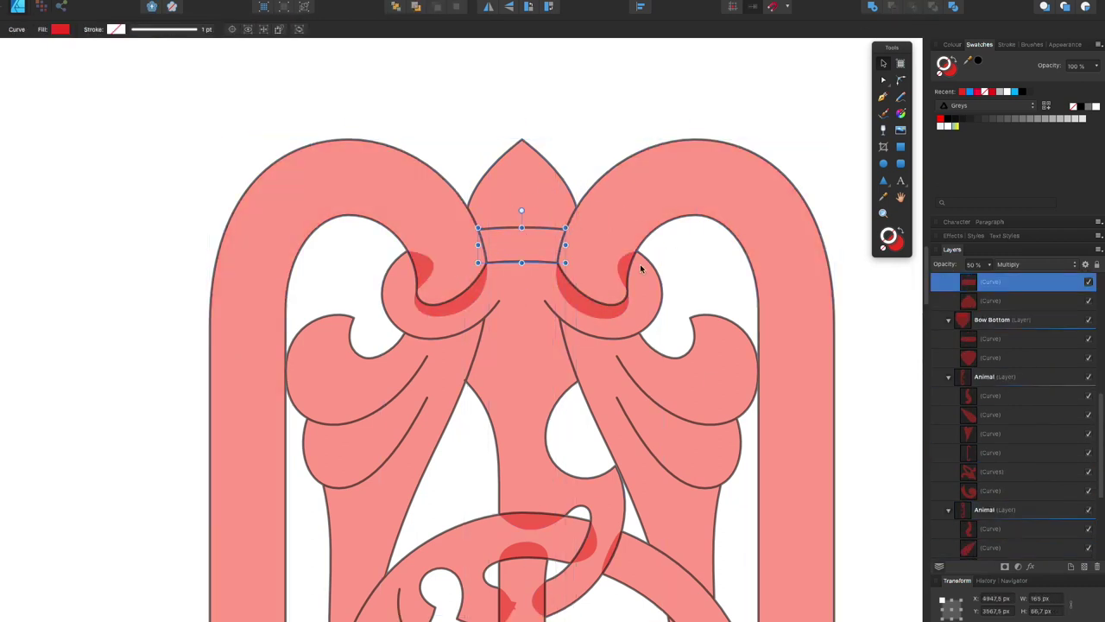
{"action": "left_click", "coordinate": [882, 79]}
{"action": "left_click", "coordinate": [625, 298], "text": "shift"}
{"action": "left_click", "coordinate": [683, 440]}
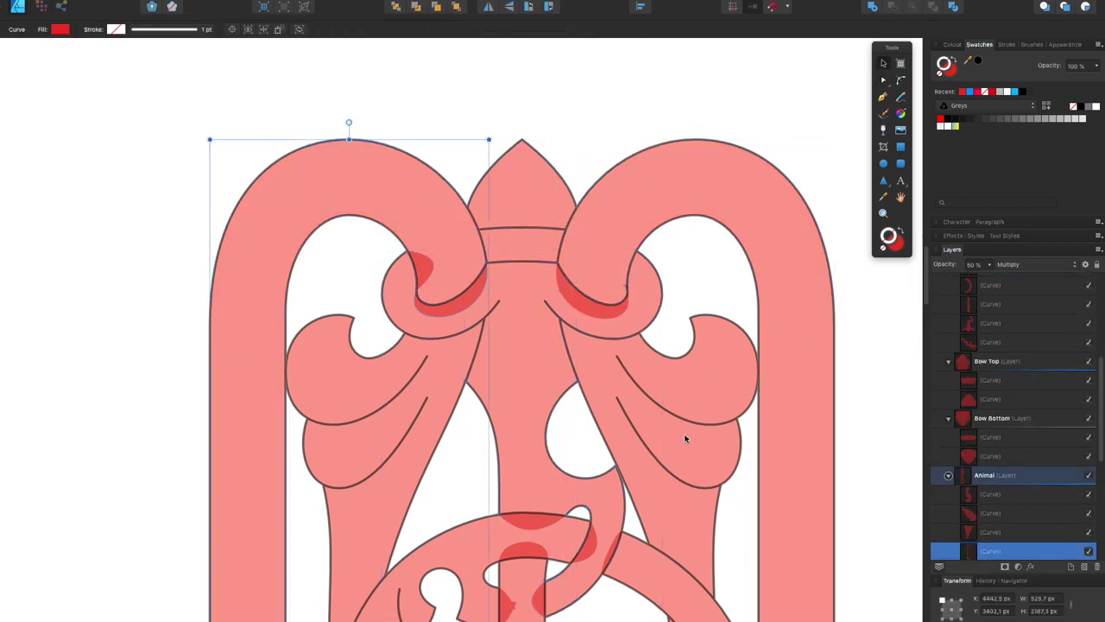
{"action": "scroll", "coordinate": [626, 297], "scroll_direction": "up", "scroll_amount": 5}
{"action": "left_click", "coordinate": [624, 283]}
{"action": "left_click_drag", "start_coordinate": [652, 229], "coordinate": [635, 275]}
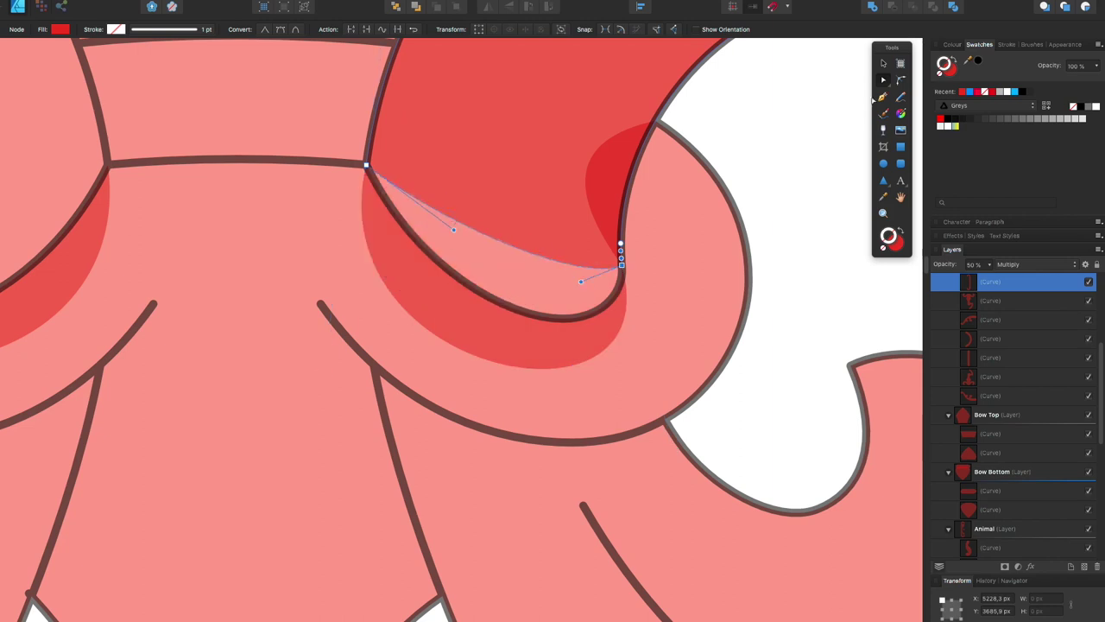
{"action": "scroll", "coordinate": [635, 275], "scroll_direction": "down", "scroll_amount": 5}
Step: Merge the left loop and the bow into one shape with Add
{"action": "left_click", "coordinate": [276, 252]}
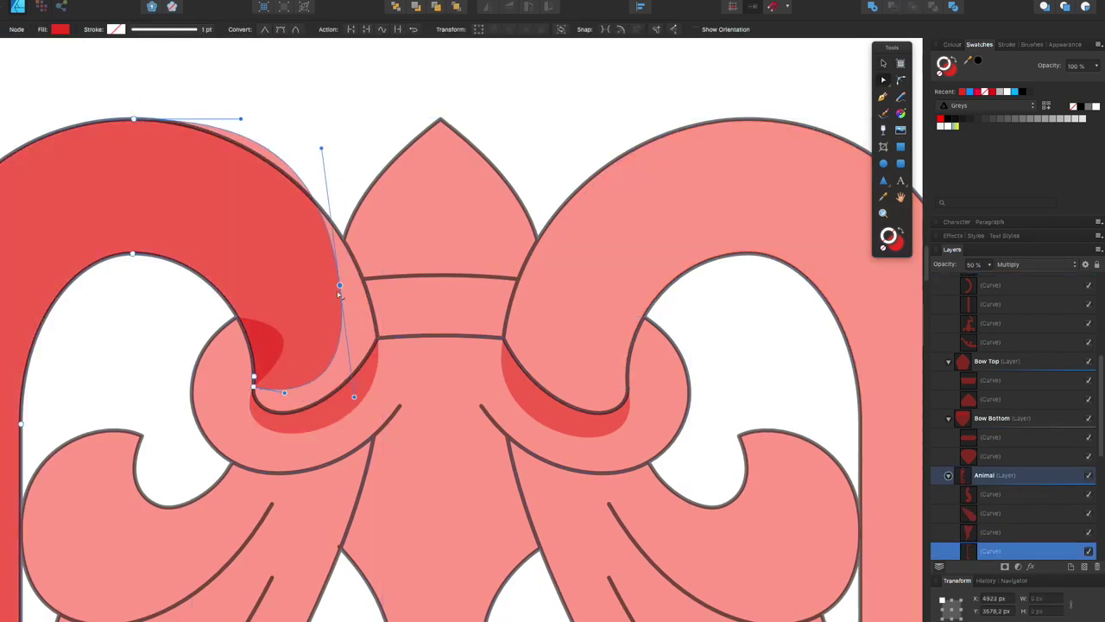
{"action": "left_click", "coordinate": [300, 453]}
{"action": "double_click", "coordinate": [656, 326]}
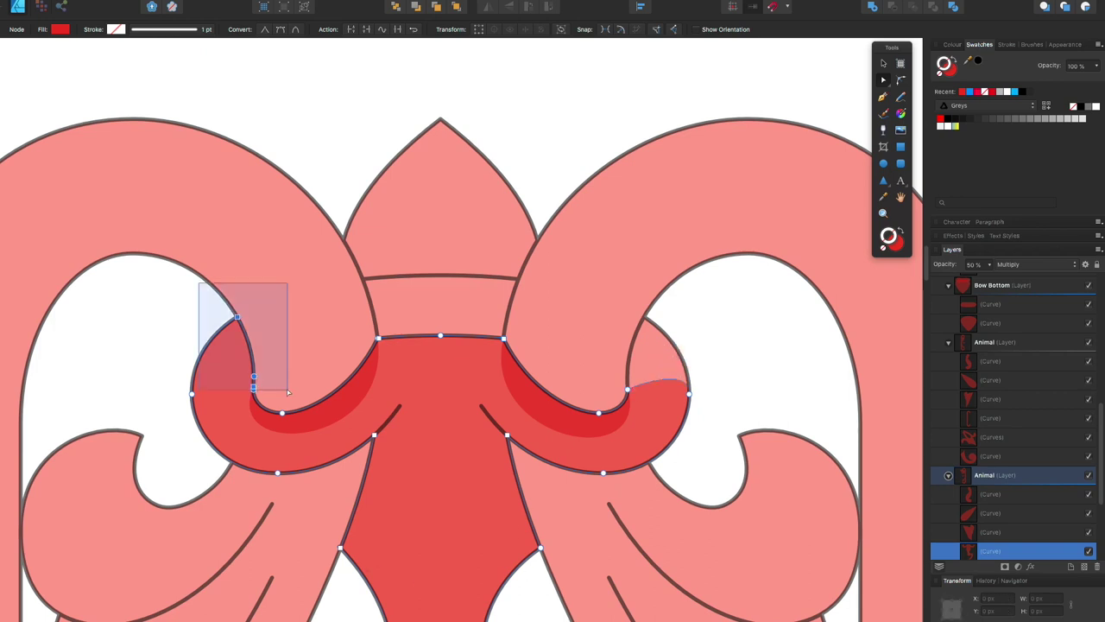
{"action": "left_click", "coordinate": [670, 210]}
{"action": "key", "text": "ctrl+z"}
{"action": "left_click", "coordinate": [745, 504]}
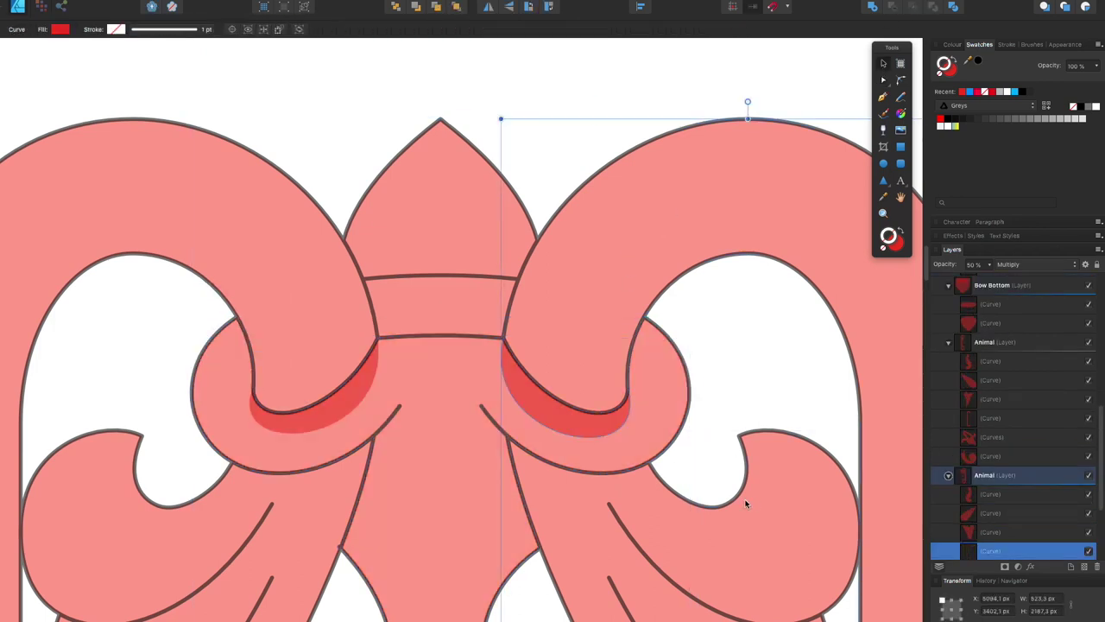
{"action": "left_click_drag", "start_coordinate": [658, 282], "coordinate": [619, 390]}
{"action": "left_click_drag", "start_coordinate": [279, 382], "coordinate": [165, 264]}
{"action": "left_click", "coordinate": [896, 10]}
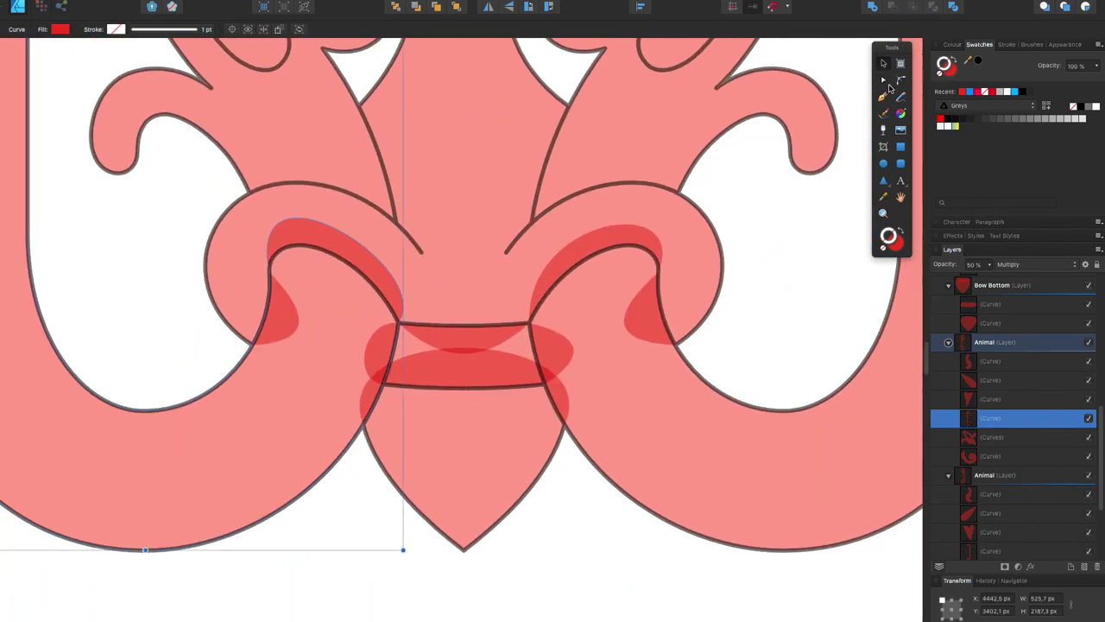
Step: Subtract the bow from the curve overlapping it
{"action": "left_click", "coordinate": [498, 479]}
{"action": "left_click", "coordinate": [521, 444], "text": "shift"}
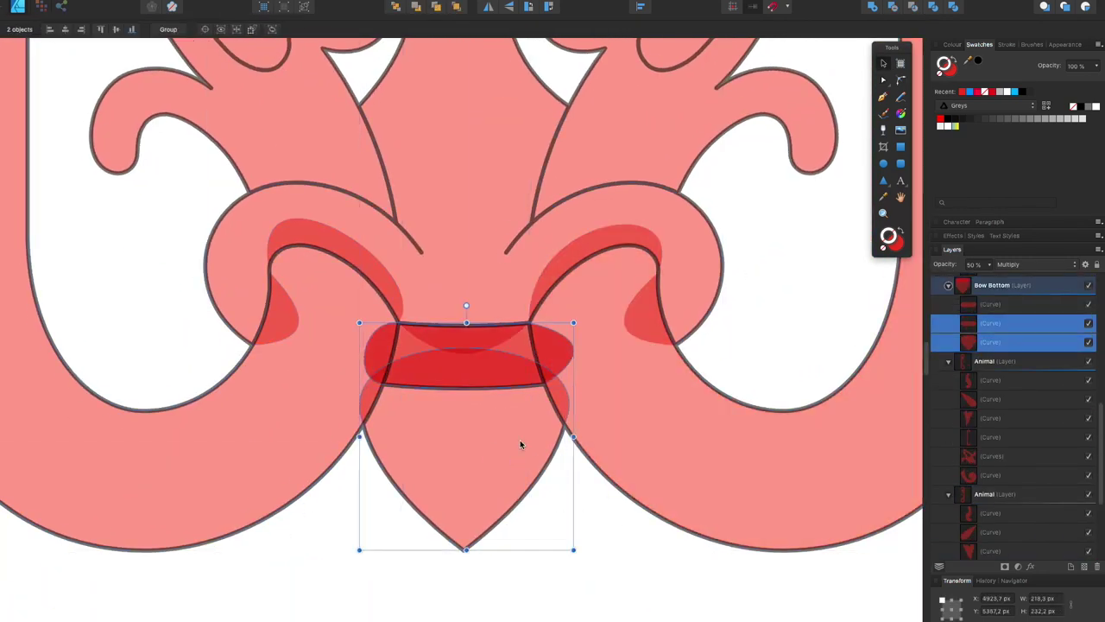
{"action": "left_click", "coordinate": [896, 7]}
Step: Delete the stray red piece left inside the right loop
{"action": "left_click", "coordinate": [343, 421]}
{"action": "left_click", "coordinate": [436, 345]}
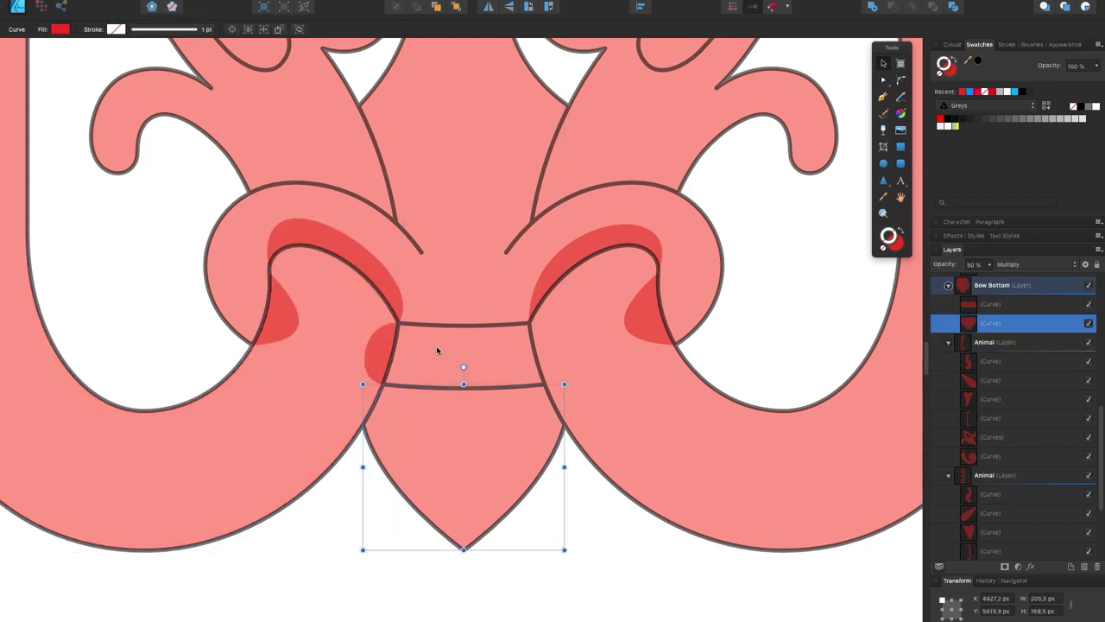
{"action": "left_click", "coordinate": [463, 388]}
{"action": "left_click", "coordinate": [698, 394]}
{"action": "left_click", "coordinate": [695, 277], "text": "shift"}
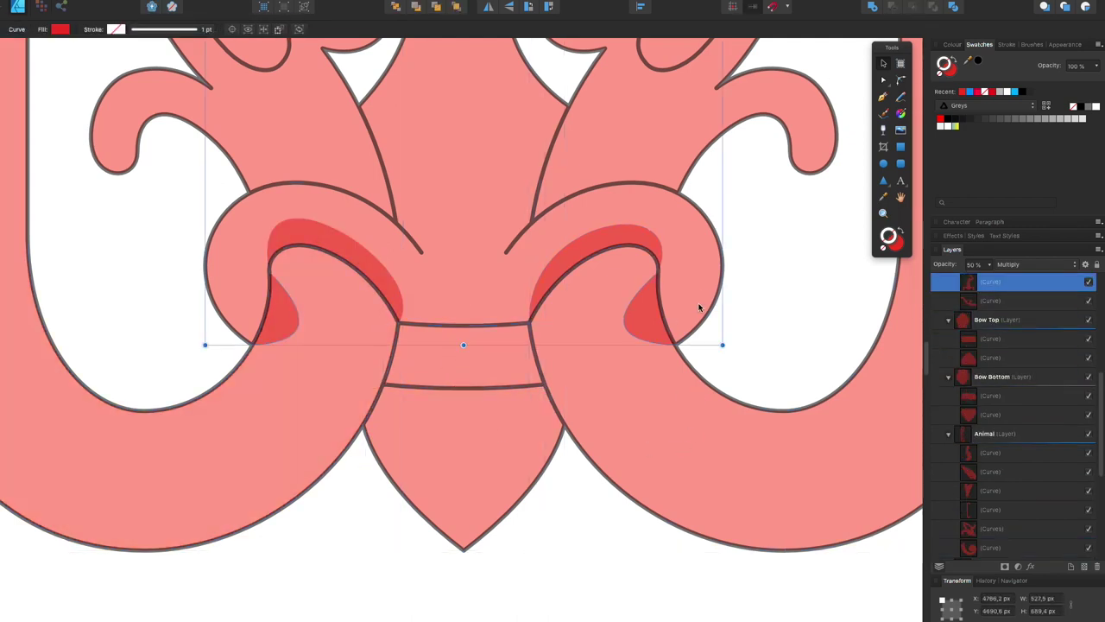
{"action": "left_click", "coordinate": [883, 80]}
{"action": "left_click", "coordinate": [469, 311]}
{"action": "left_click", "coordinate": [735, 187]}
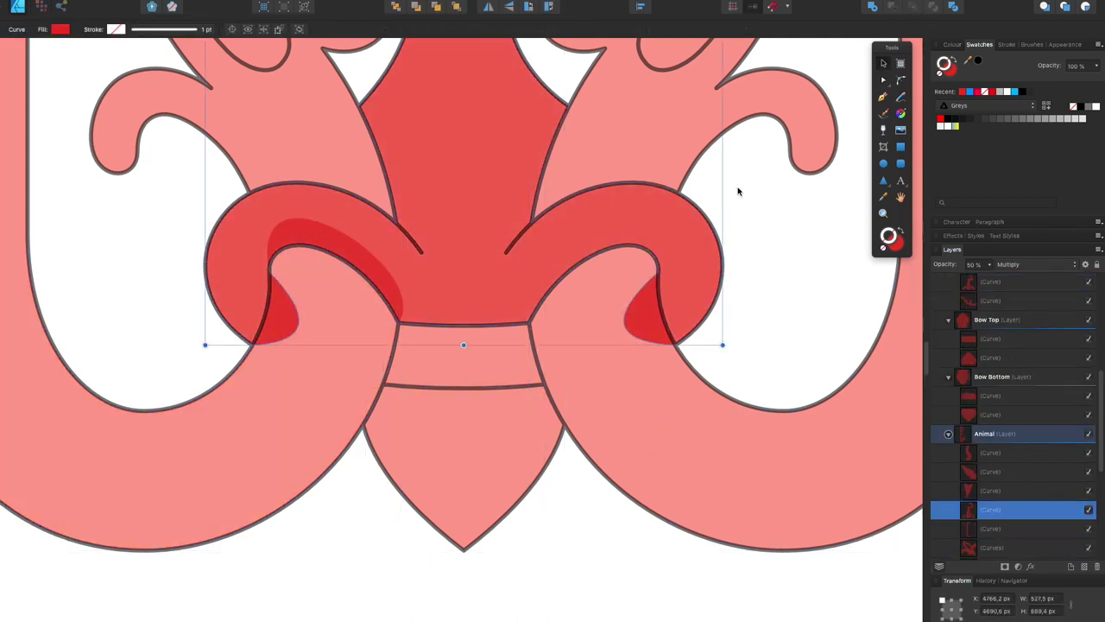
{"action": "left_click", "coordinate": [883, 64]}
{"action": "left_click", "coordinate": [693, 452]}
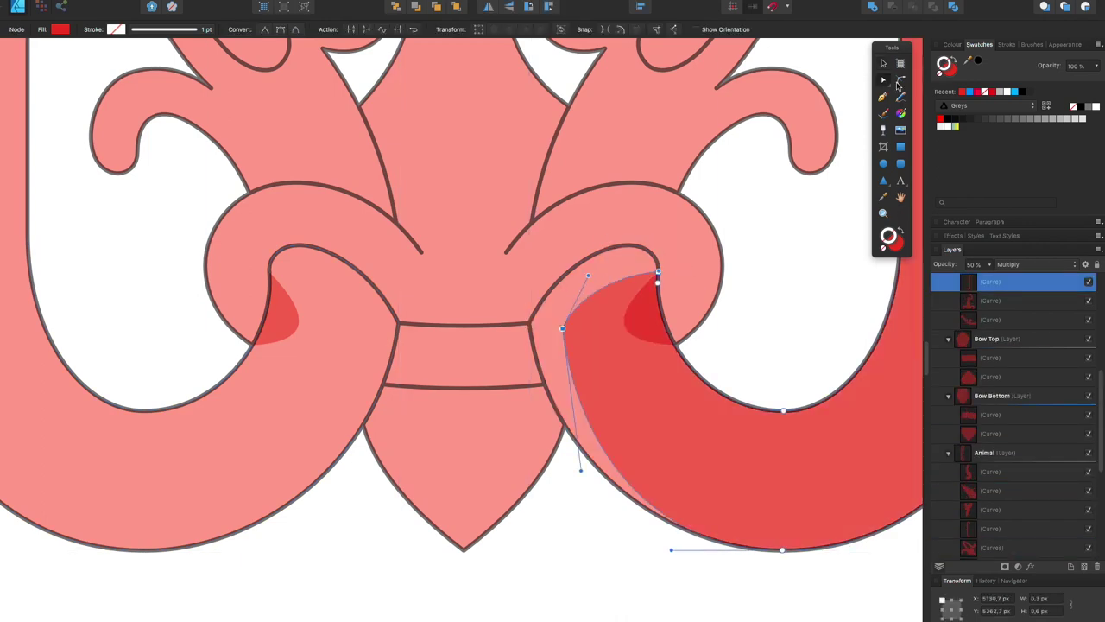
{"action": "key", "text": "Delete"}
{"action": "left_click", "coordinate": [337, 380]}
Step: Delete the leftover J-shaped piece on the left side
{"action": "left_click", "coordinate": [304, 250]}
{"action": "key", "text": "a"}
{"action": "key", "text": "Delete"}
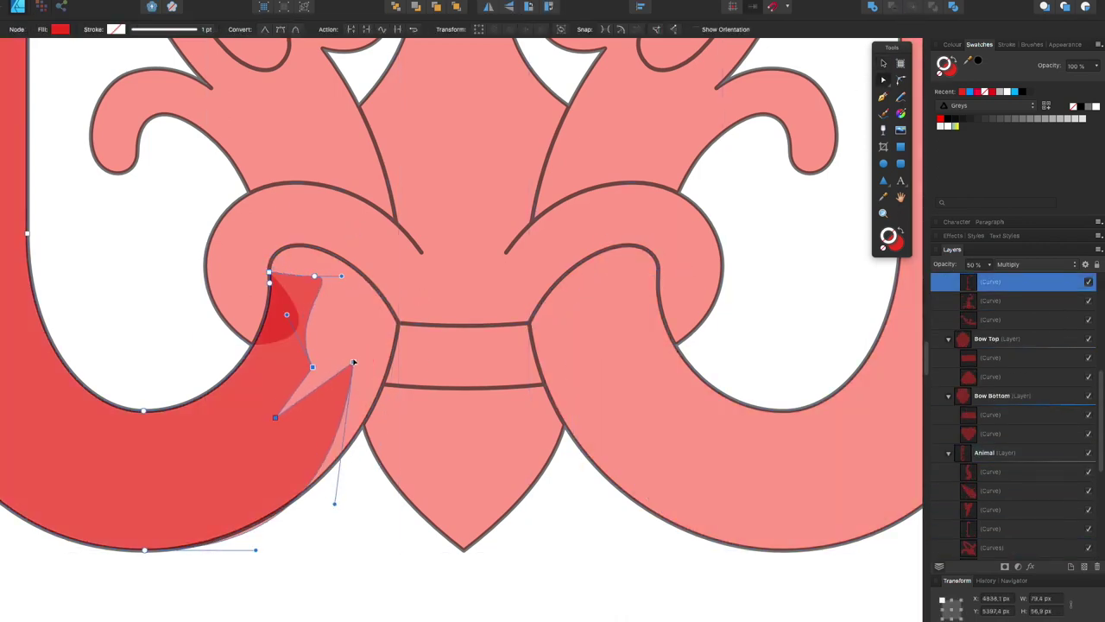
{"action": "key", "text": "Delete"}
{"action": "scroll", "coordinate": [548, 547], "scroll_direction": "down", "scroll_amount": 3}
{"action": "scroll", "coordinate": [649, 229], "scroll_direction": "up", "scroll_amount": 3}
Step: Inspect the nodes of the upper and lower arm curves in the knot
{"action": "left_click", "coordinate": [701, 439]}
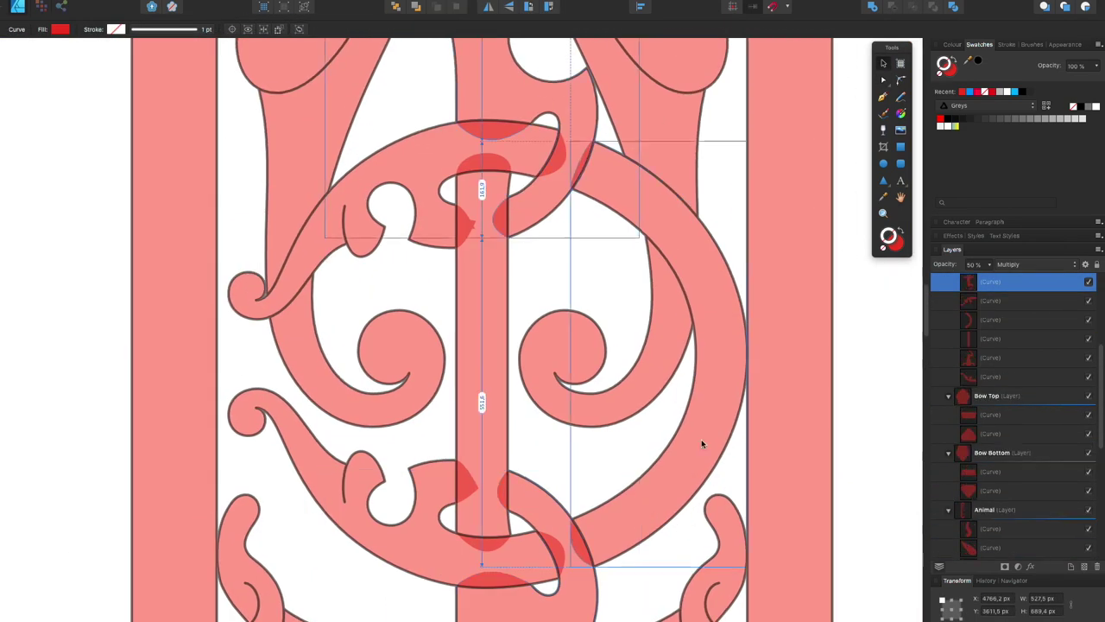
{"action": "left_click", "coordinate": [680, 444]}
{"action": "left_click", "coordinate": [660, 530]}
{"action": "left_click", "coordinate": [566, 121]}
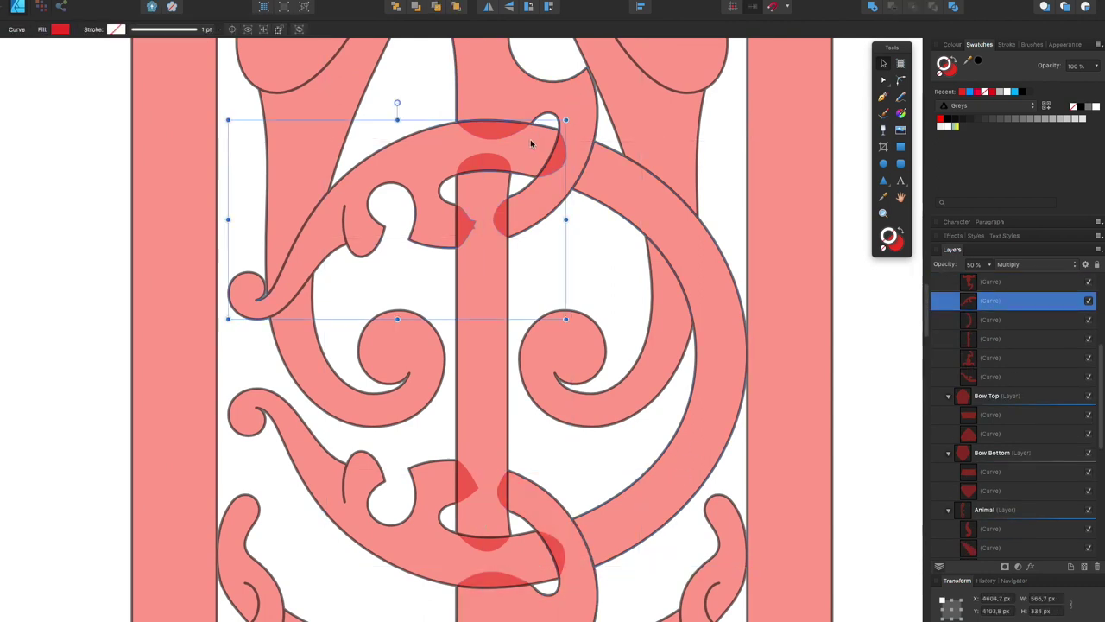
{"action": "key", "text": "a"}
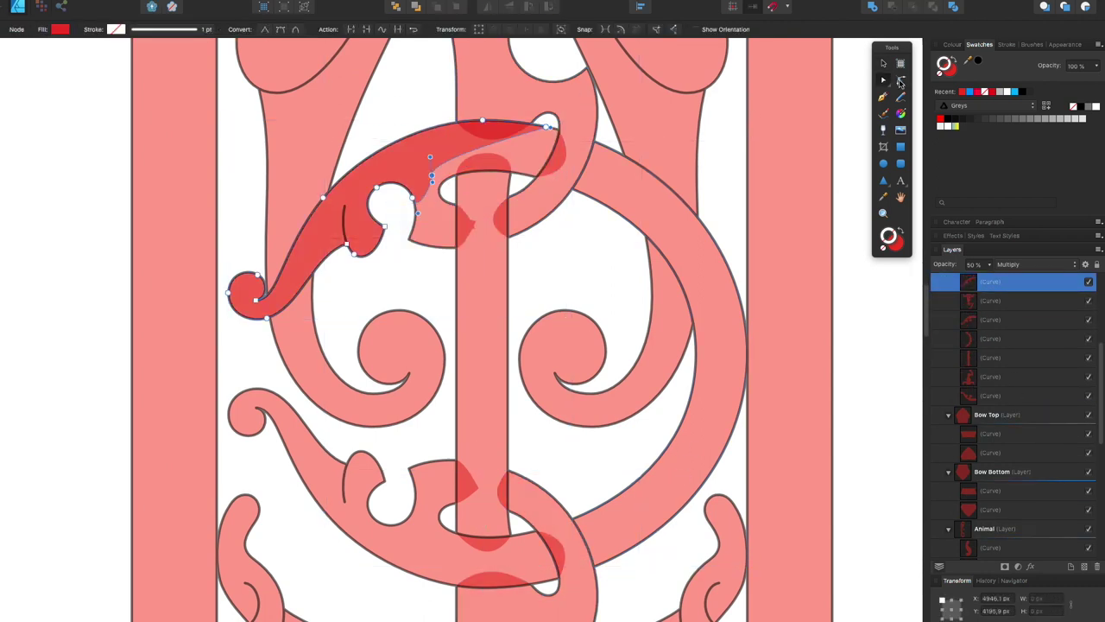
{"action": "left_click", "coordinate": [882, 63]}
{"action": "left_click", "coordinate": [561, 565]}
{"action": "key", "text": "a"}
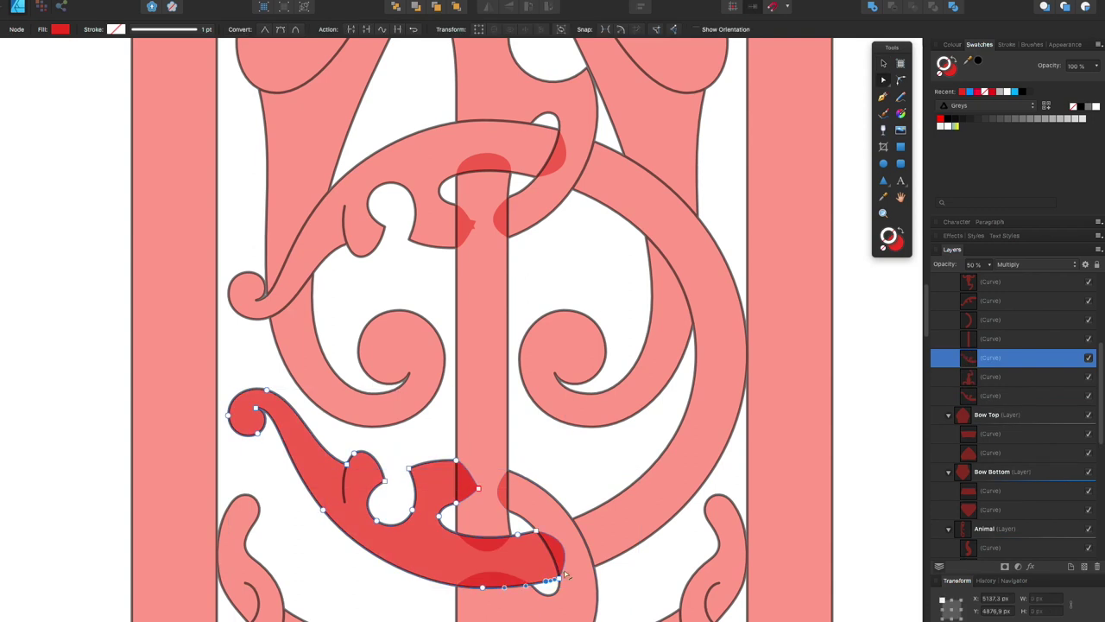
{"action": "left_click", "coordinate": [885, 65]}
Step: Move the central vertical bar forward, then back, in the stacking order
{"action": "left_click", "coordinate": [480, 404]}
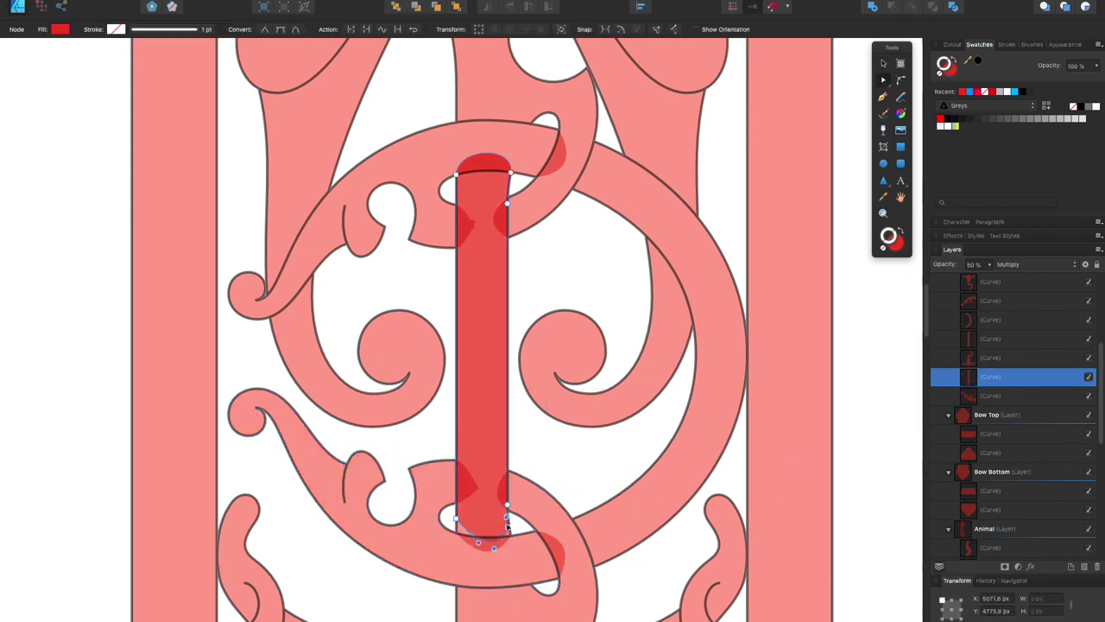
{"action": "key", "text": "ctrl+z"}
{"action": "key", "text": "ctrl+z"}
{"action": "key", "text": "ctrl+z"}
{"action": "key", "text": "ctrl+z"}
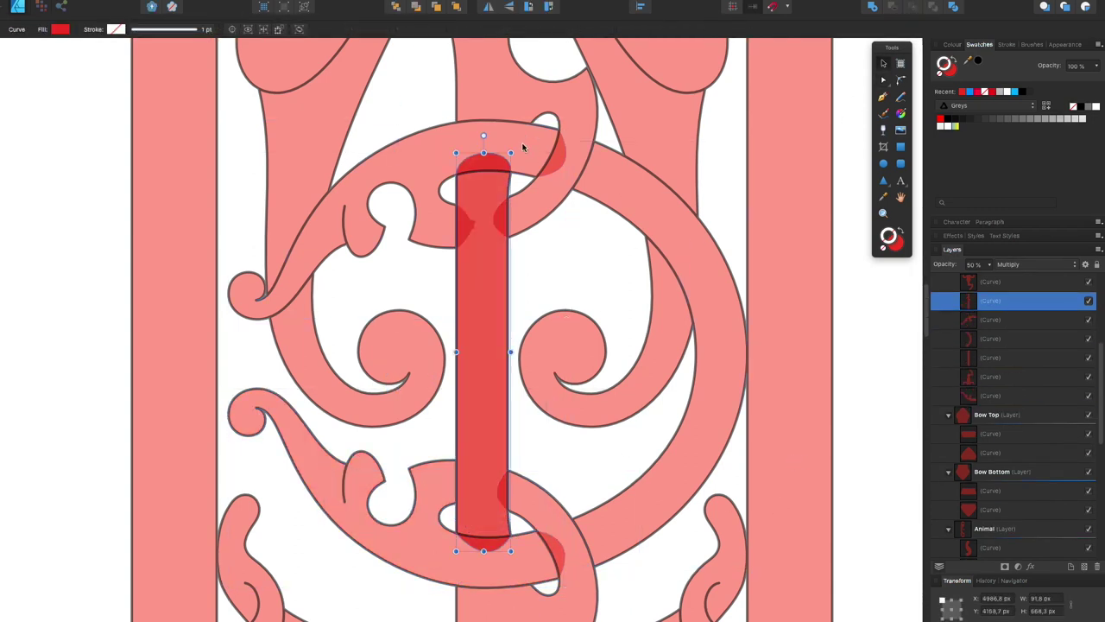
{"action": "key", "text": "ctrl+z"}
{"action": "key", "text": "ctrl+z"}
{"action": "key", "text": "ctrl+z"}
Step: Extend the top of the vertical bar with the Node tool, then deselect
{"action": "left_click", "coordinate": [882, 79]}
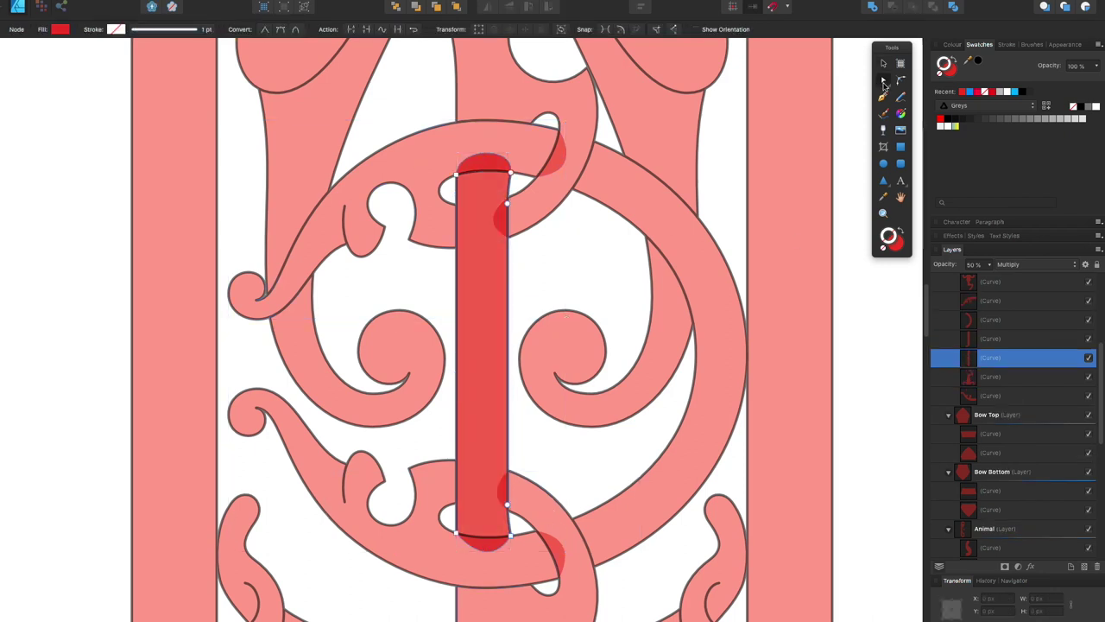
{"action": "key", "text": "ctrl+z"}
{"action": "key", "text": "ctrl+z"}
{"action": "key", "text": "ctrl+z"}
{"action": "key", "text": "ctrl+z"}
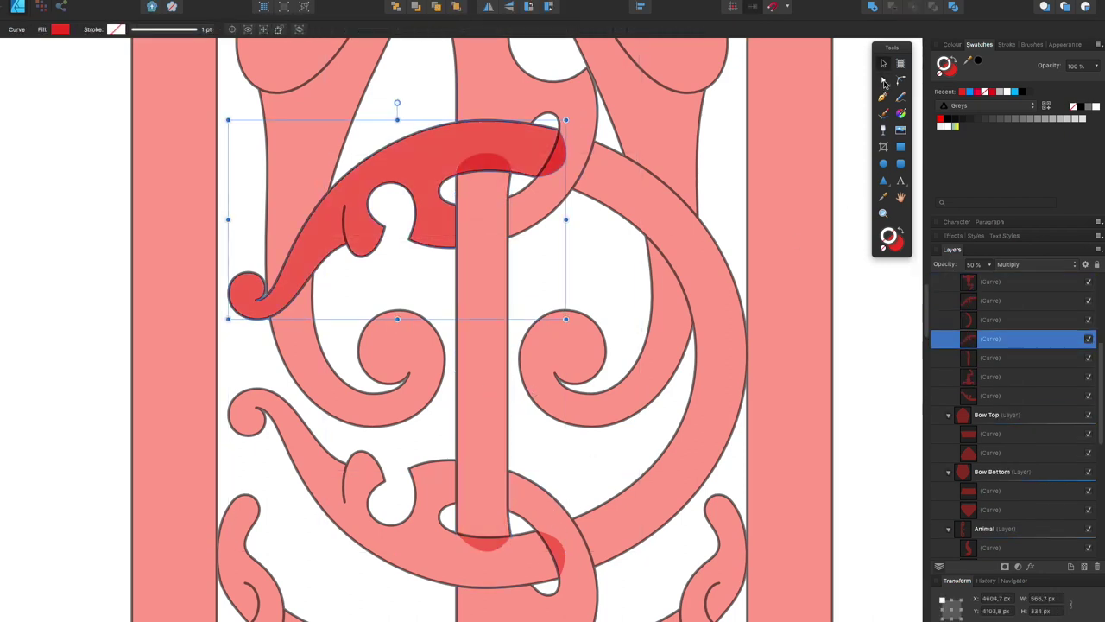
{"action": "left_click_drag", "start_coordinate": [470, 197], "coordinate": [450, 266]}
{"action": "key", "text": "ctrl+z"}
{"action": "key", "text": "ctrl+z"}
{"action": "key", "text": "ctrl+z"}
{"action": "key", "text": "ctrl+z"}
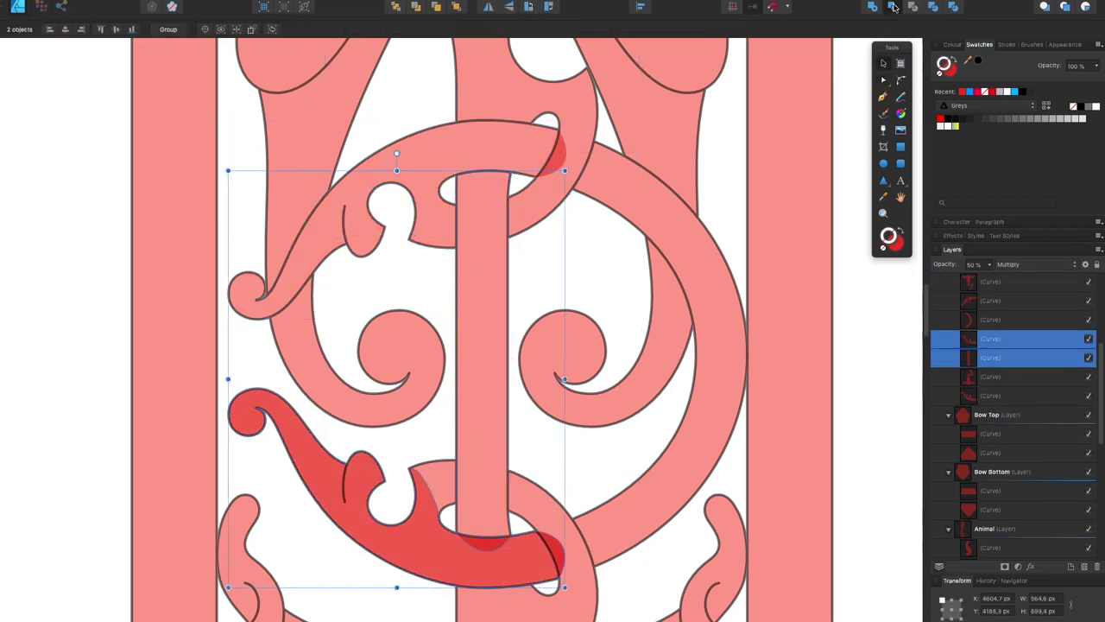
{"action": "scroll", "coordinate": [778, 423], "scroll_direction": "down", "scroll_amount": 1}
{"action": "key", "text": "ctrl+z"}
{"action": "key", "text": "ctrl+z"}
{"action": "key", "text": "ctrl+z"}
{"action": "key", "text": "ctrl+z"}
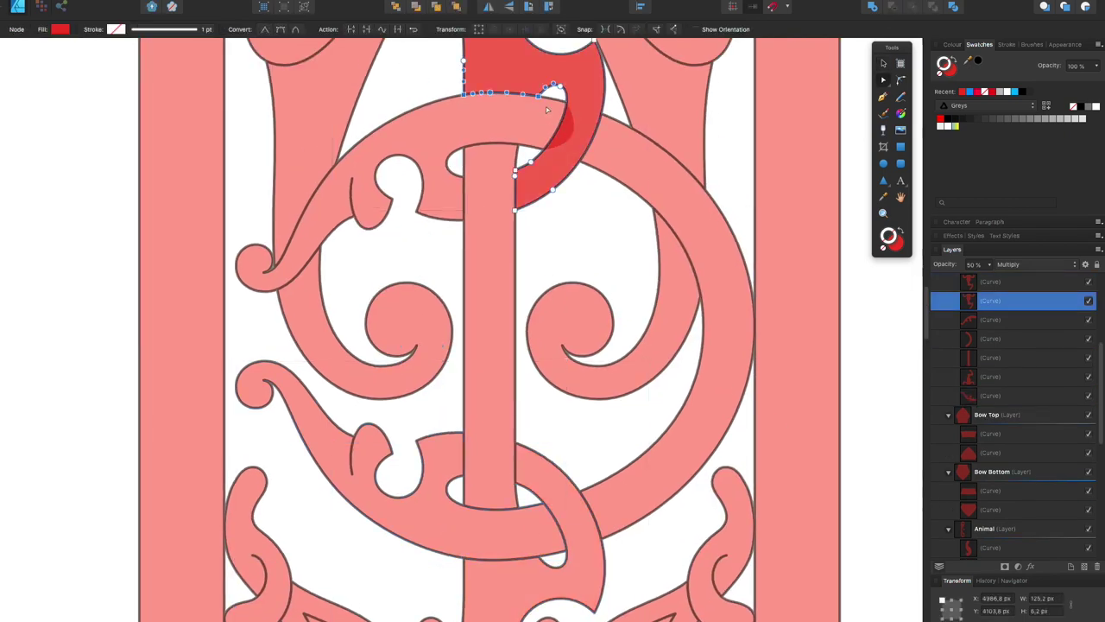
{"action": "key", "text": "ctrl+d"}
{"action": "scroll", "coordinate": [836, 402], "scroll_direction": "down", "scroll_amount": 4}
{"action": "scroll", "coordinate": [562, 498], "scroll_direction": "up", "scroll_amount": 1}
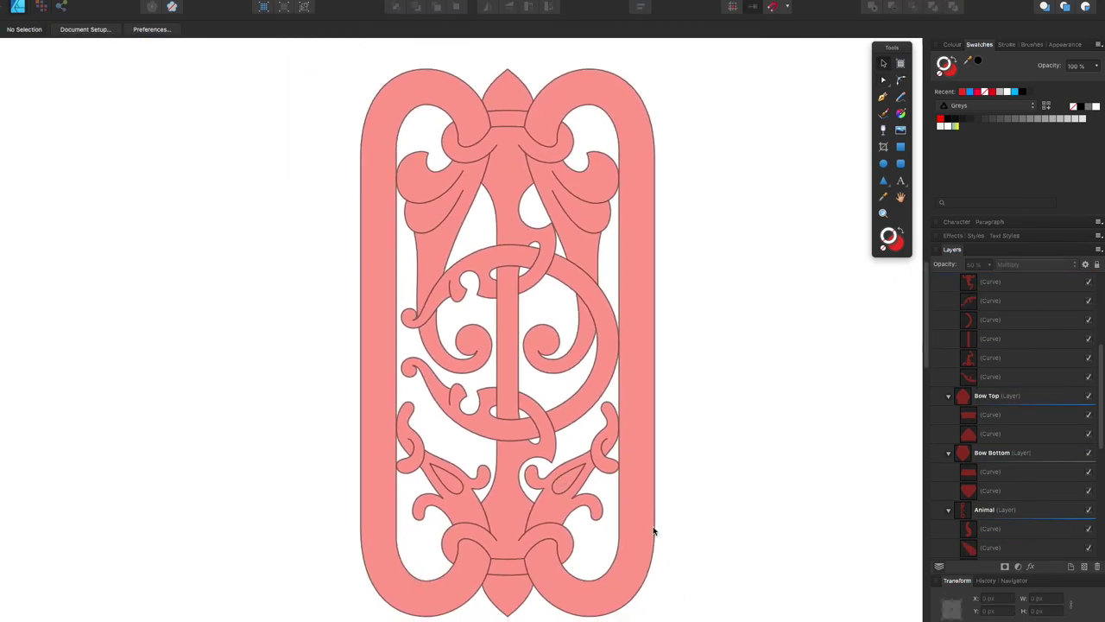
Step: Select all 22 rune curves and preview them without the red working fill
{"action": "left_click", "coordinate": [947, 455]}
{"action": "left_click_drag", "start_coordinate": [740, 50], "coordinate": [296, 514]}
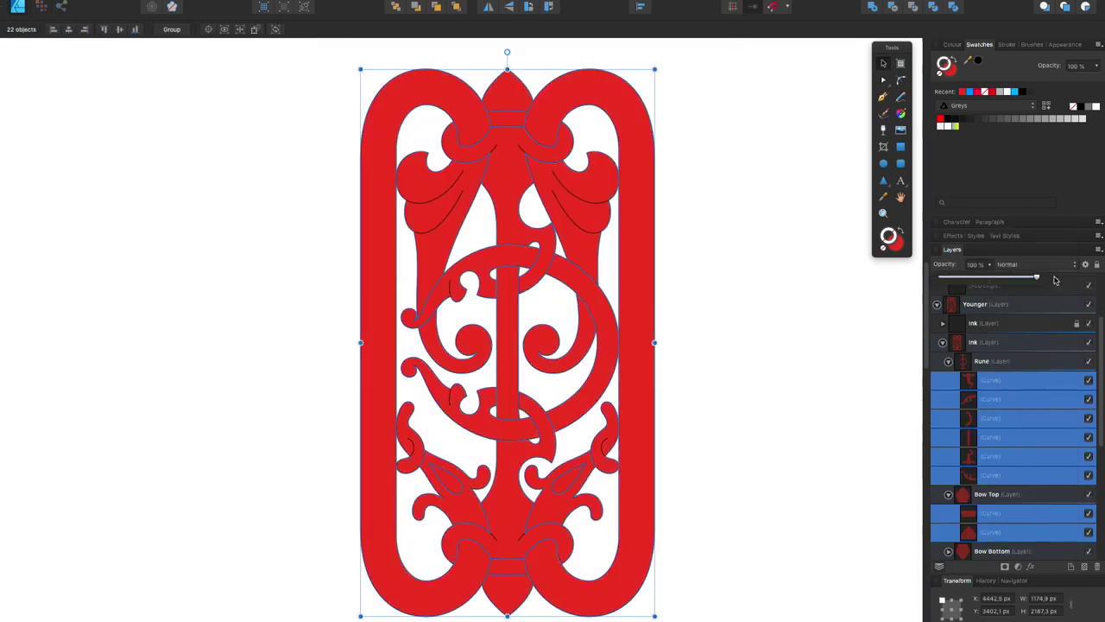
{"action": "key", "text": "ctrl+y"}
{"action": "scroll", "coordinate": [755, 479], "scroll_direction": "down", "scroll_amount": 5}
{"action": "scroll", "coordinate": [1018, 431], "scroll_direction": "down", "scroll_amount": 3}
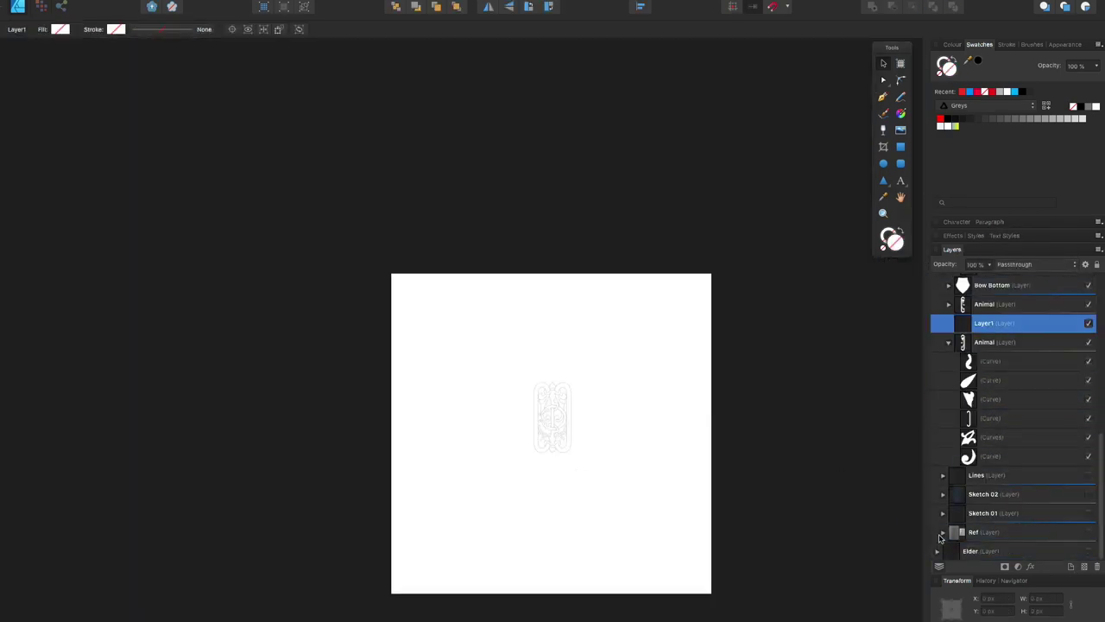
Step: Add a BG layer holding a page-sized rectangle filled 25% grey
{"action": "double_click", "coordinate": [972, 550]}
{"action": "left_click_drag", "start_coordinate": [391, 273], "coordinate": [711, 592]}
{"action": "scroll", "coordinate": [561, 429], "scroll_direction": "up", "scroll_amount": 8}
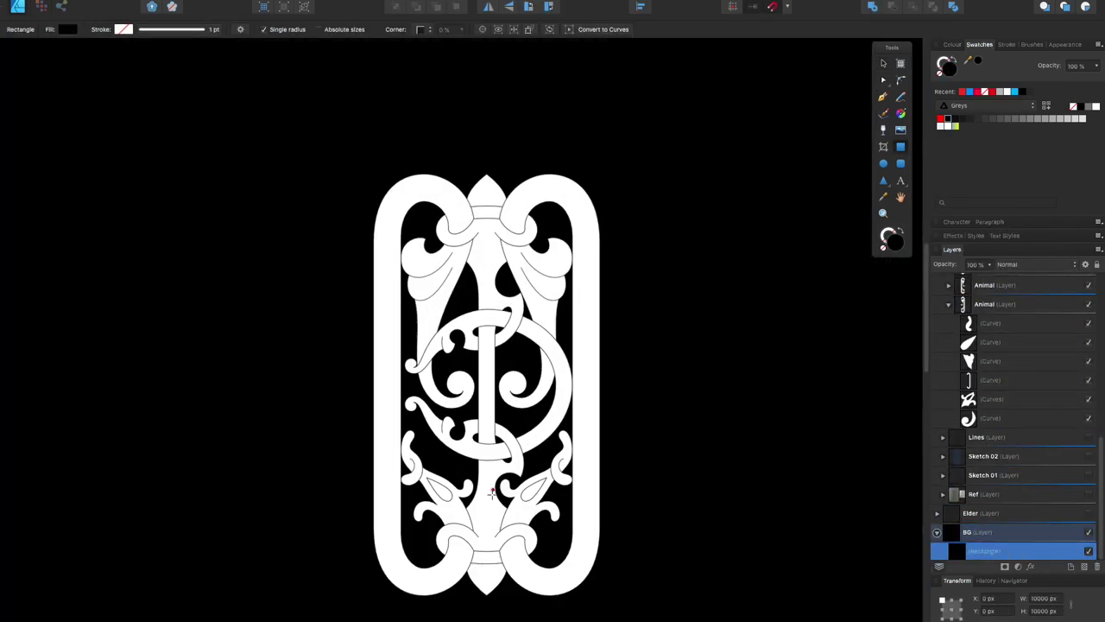
{"action": "left_click", "coordinate": [951, 44]}
{"action": "left_click_drag", "start_coordinate": [949, 87], "coordinate": [986, 88]}
{"action": "scroll", "coordinate": [955, 410], "scroll_direction": "up", "scroll_amount": 5}
Step: Rename the duplicated layer 'Flats' and give the Ink layer 2.5 pt outlines
{"action": "double_click", "coordinate": [973, 390]}
{"action": "type", "text": "Flats"}
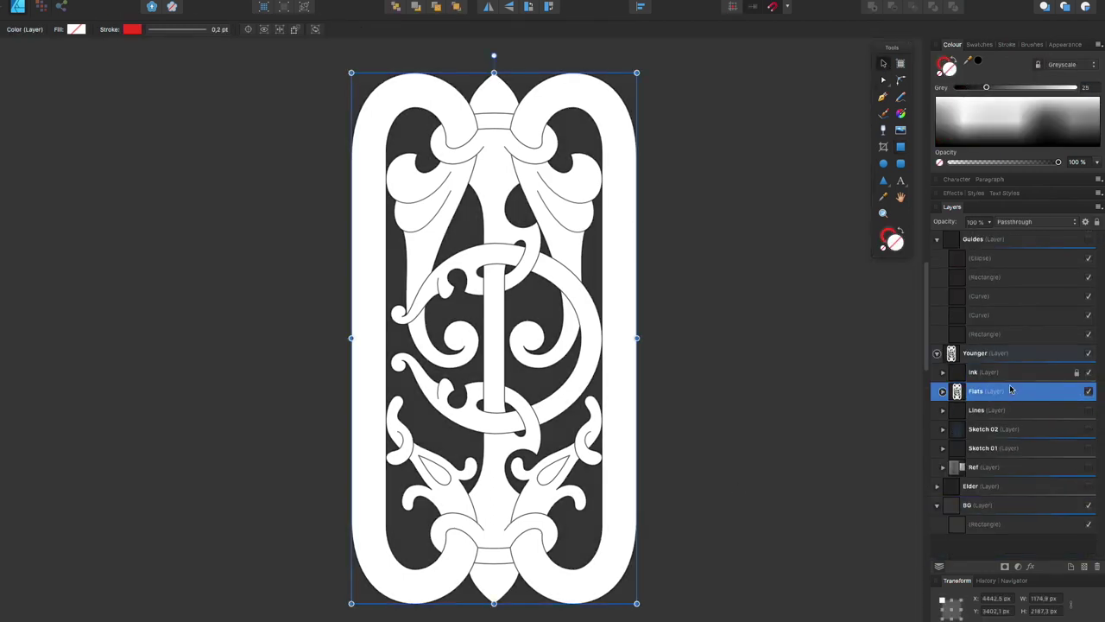
{"action": "left_click", "coordinate": [1006, 372]}
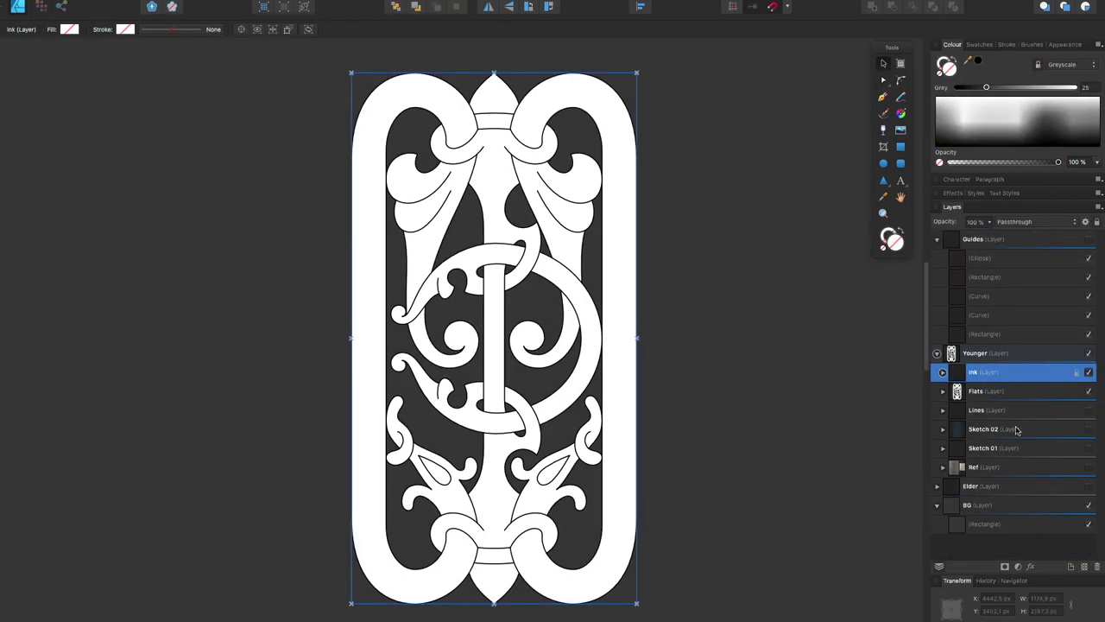
{"action": "left_click", "coordinate": [1007, 44]}
{"action": "left_click_drag", "start_coordinate": [956, 78], "coordinate": [992, 82]}
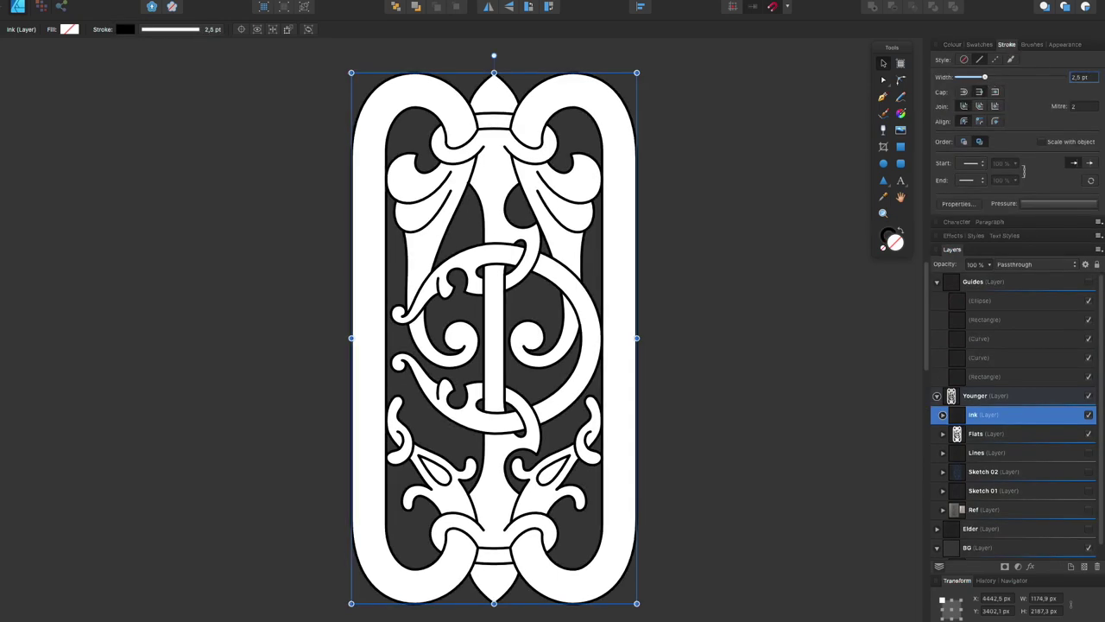
{"action": "left_click", "coordinate": [740, 350]}
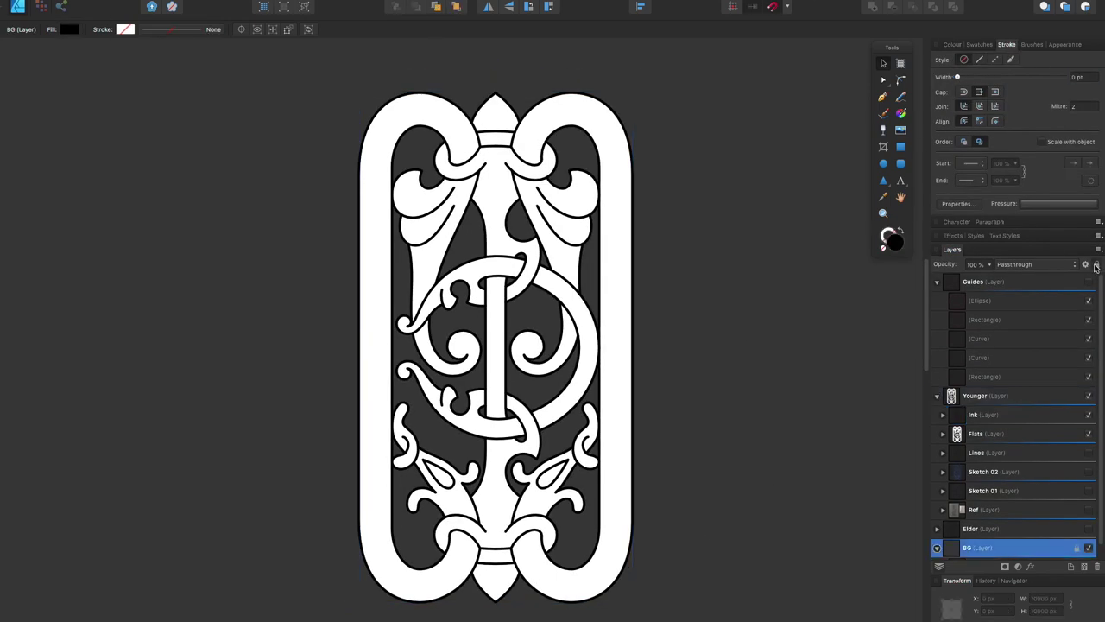